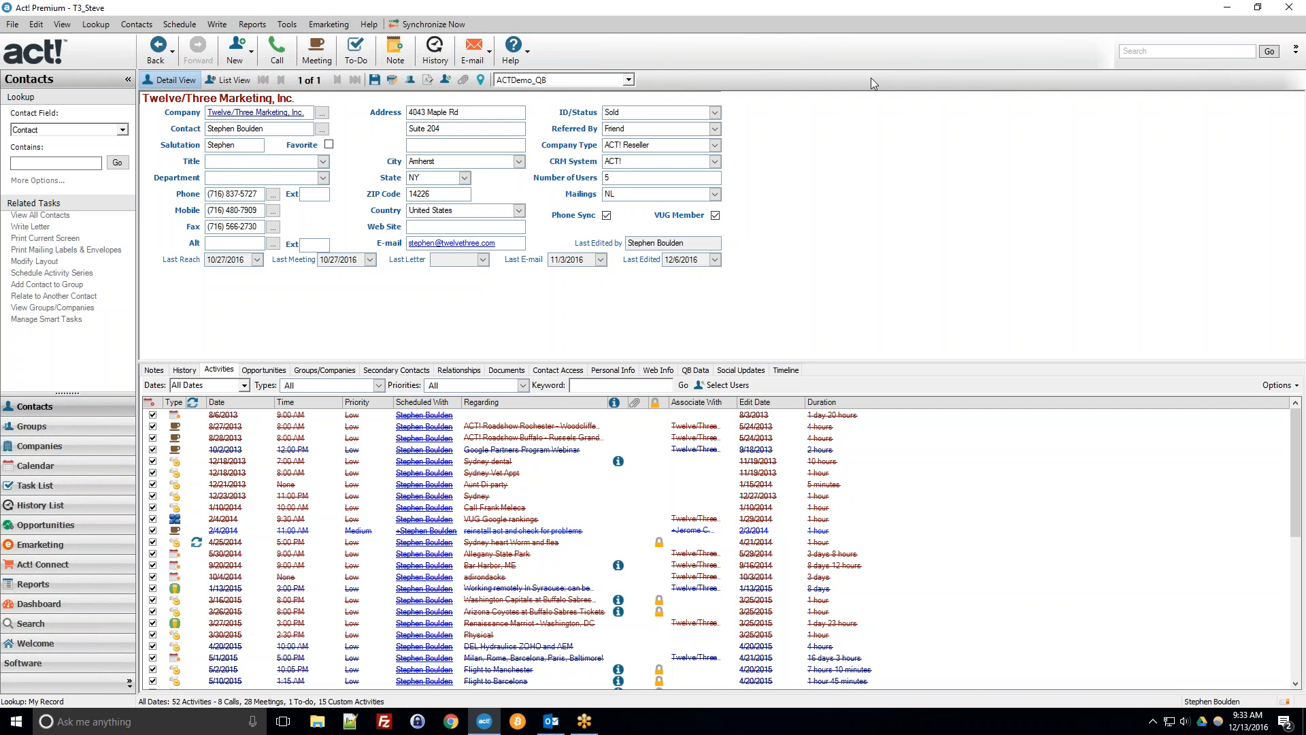
Open Preferences and set the word processor to Microsoft Word (recommended).
left_click(295, 24)
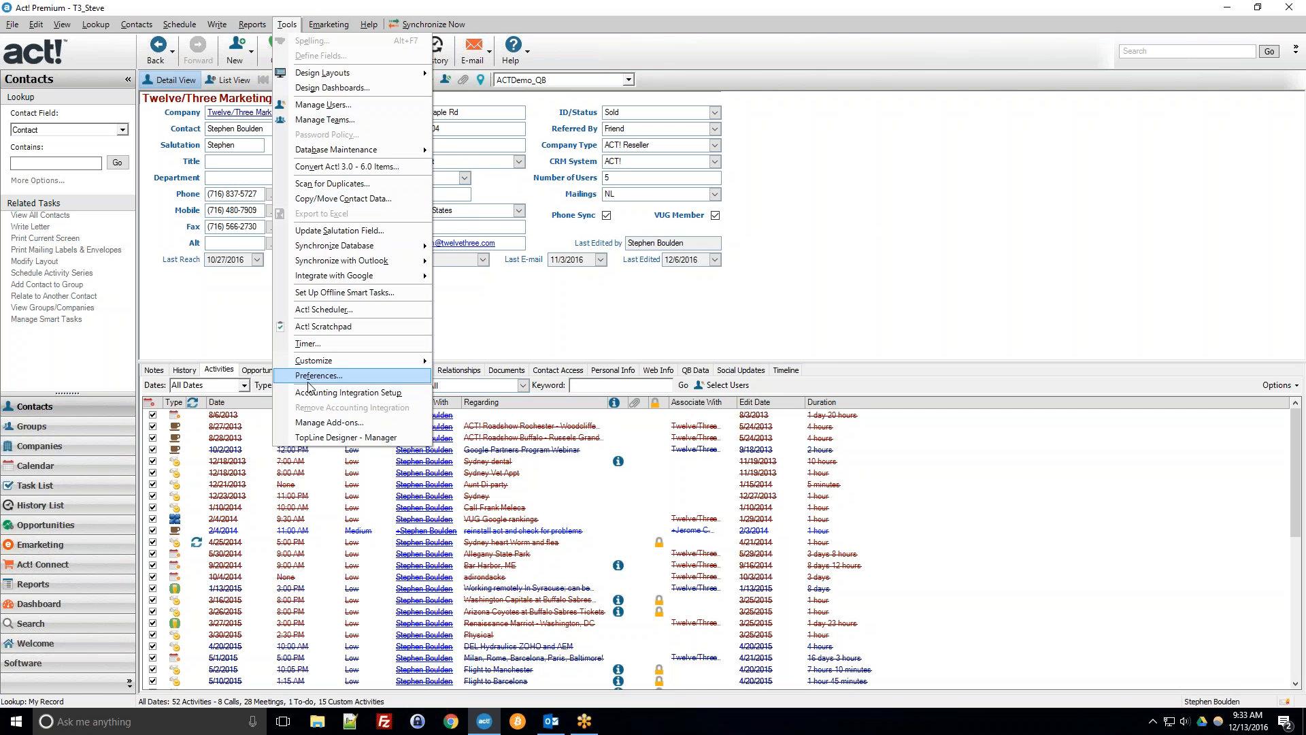
left_click(310, 380)
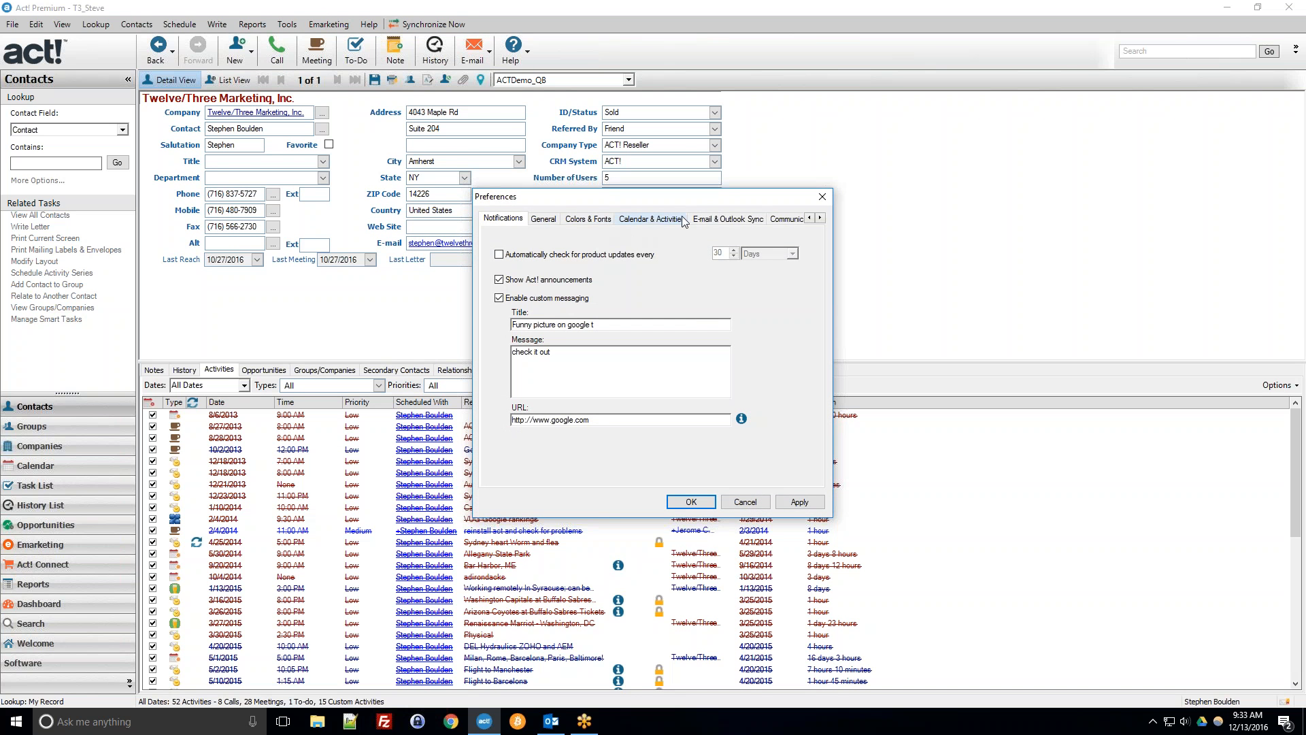
left_click(778, 219)
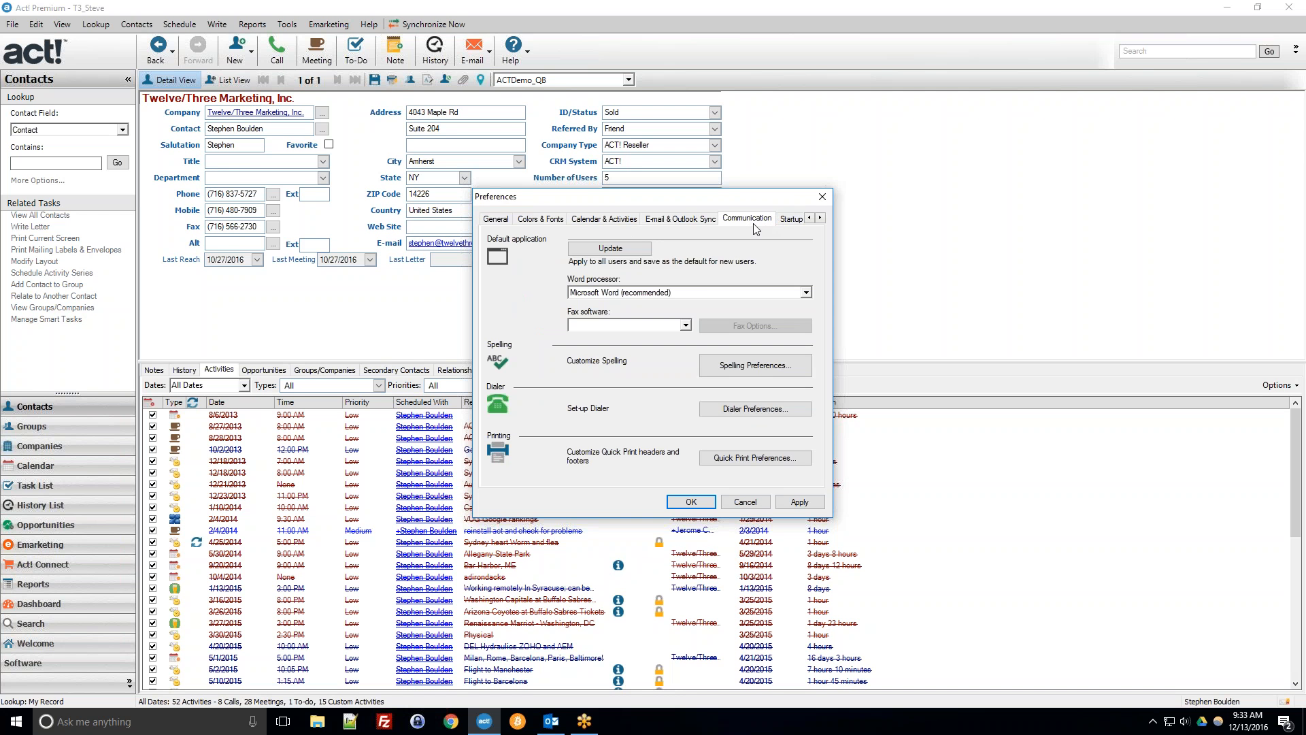
left_click(581, 294)
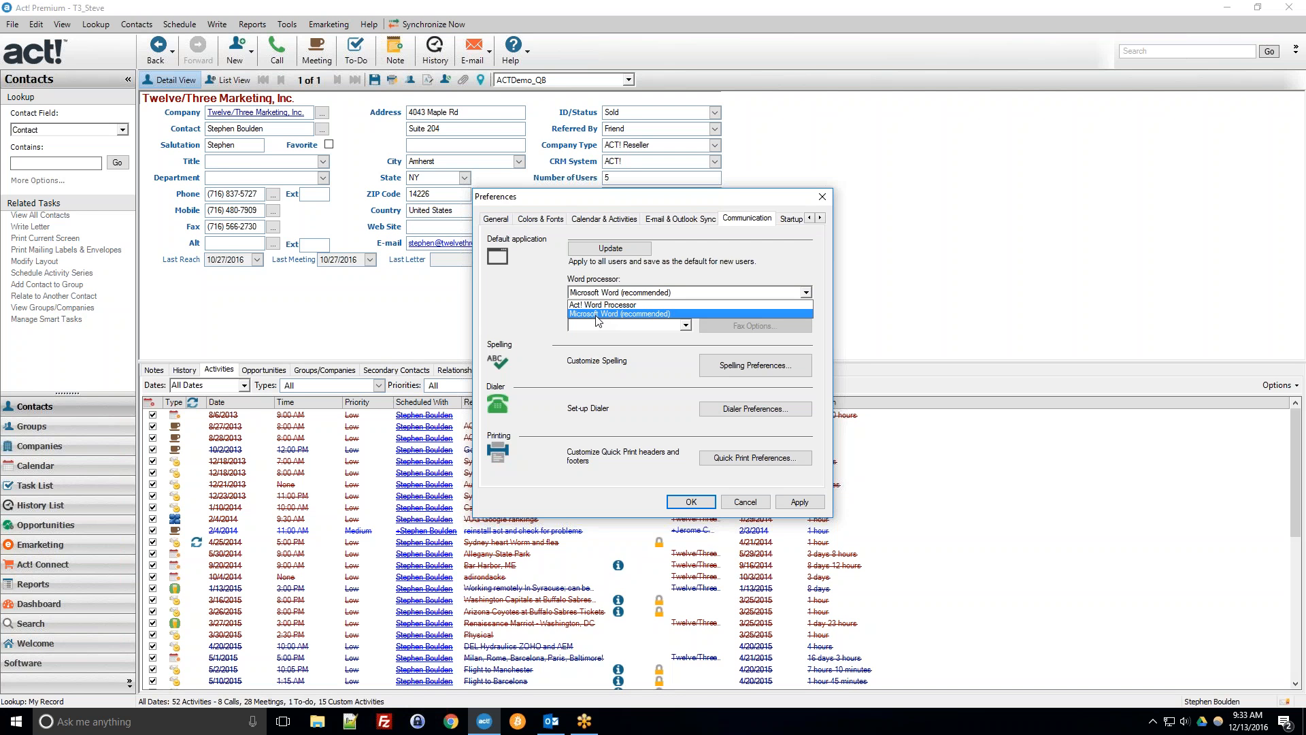
left_click(597, 315)
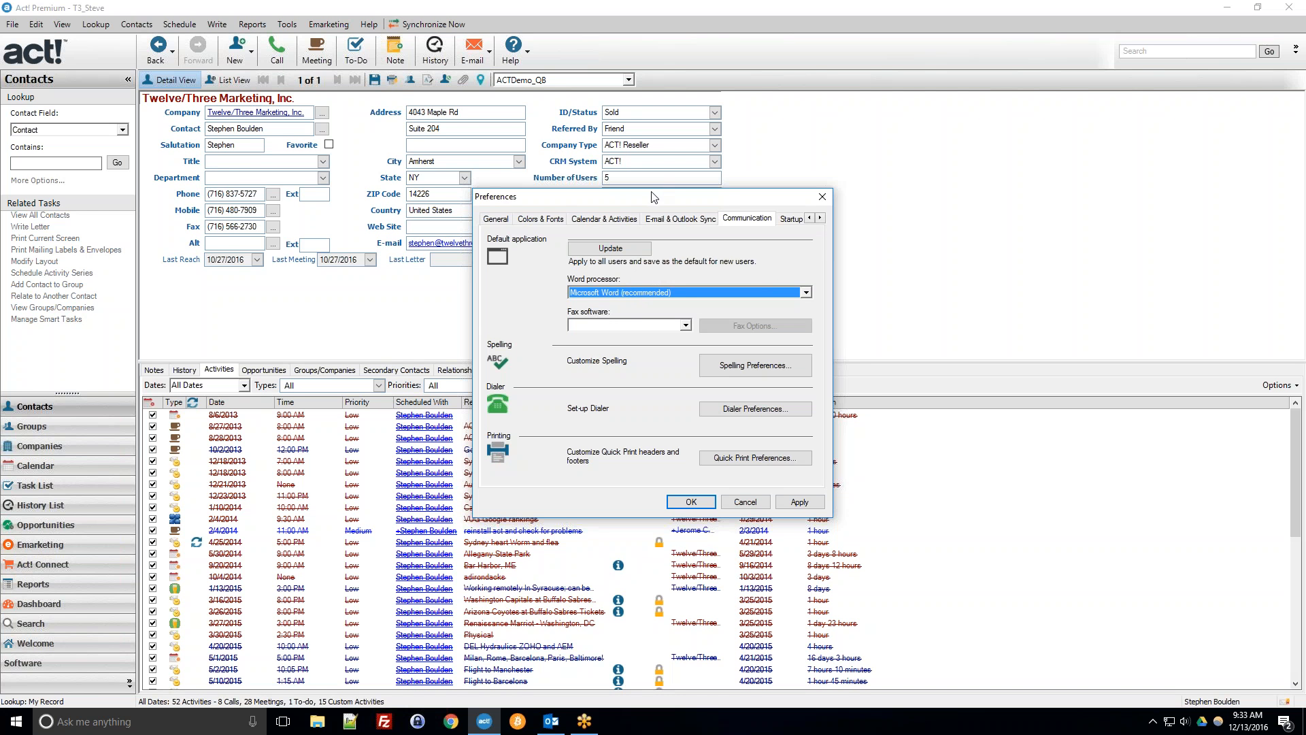
Review the E-mail and Outlook Sync preferences, then close Preferences without saving.
left_click(683, 221)
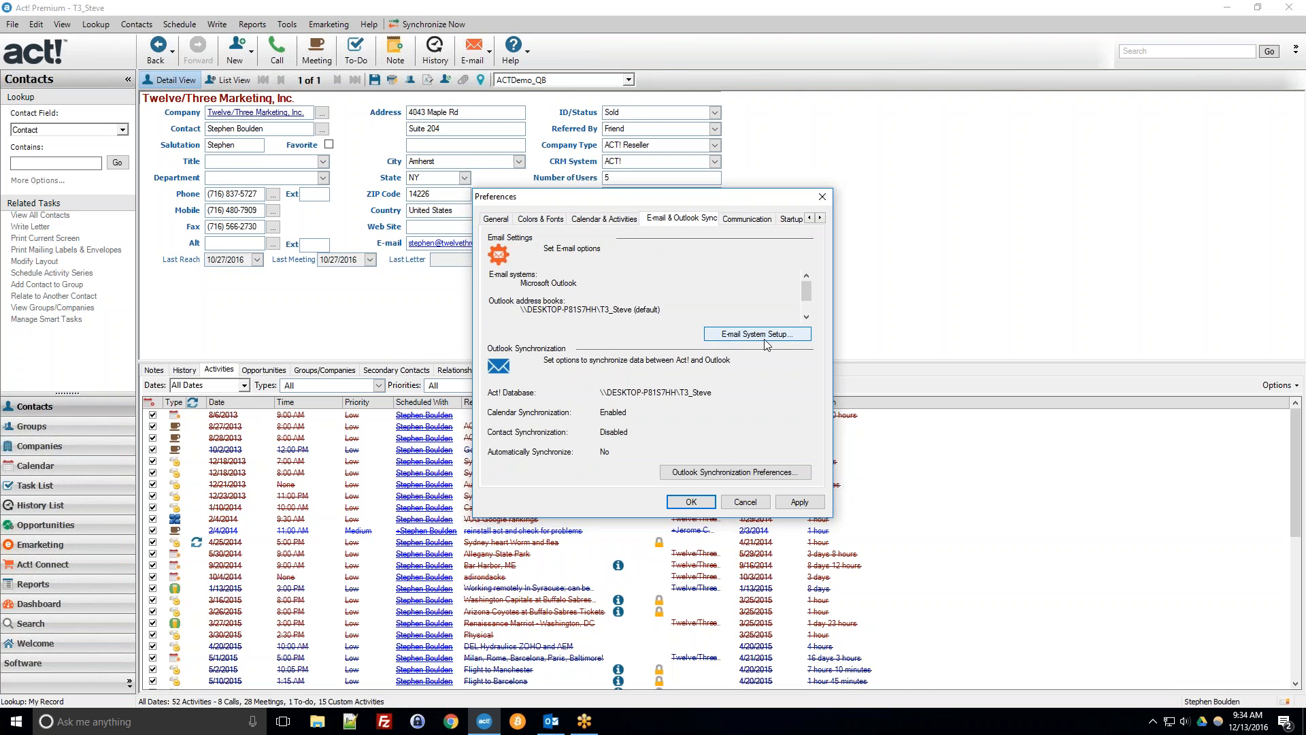
left_click(565, 316)
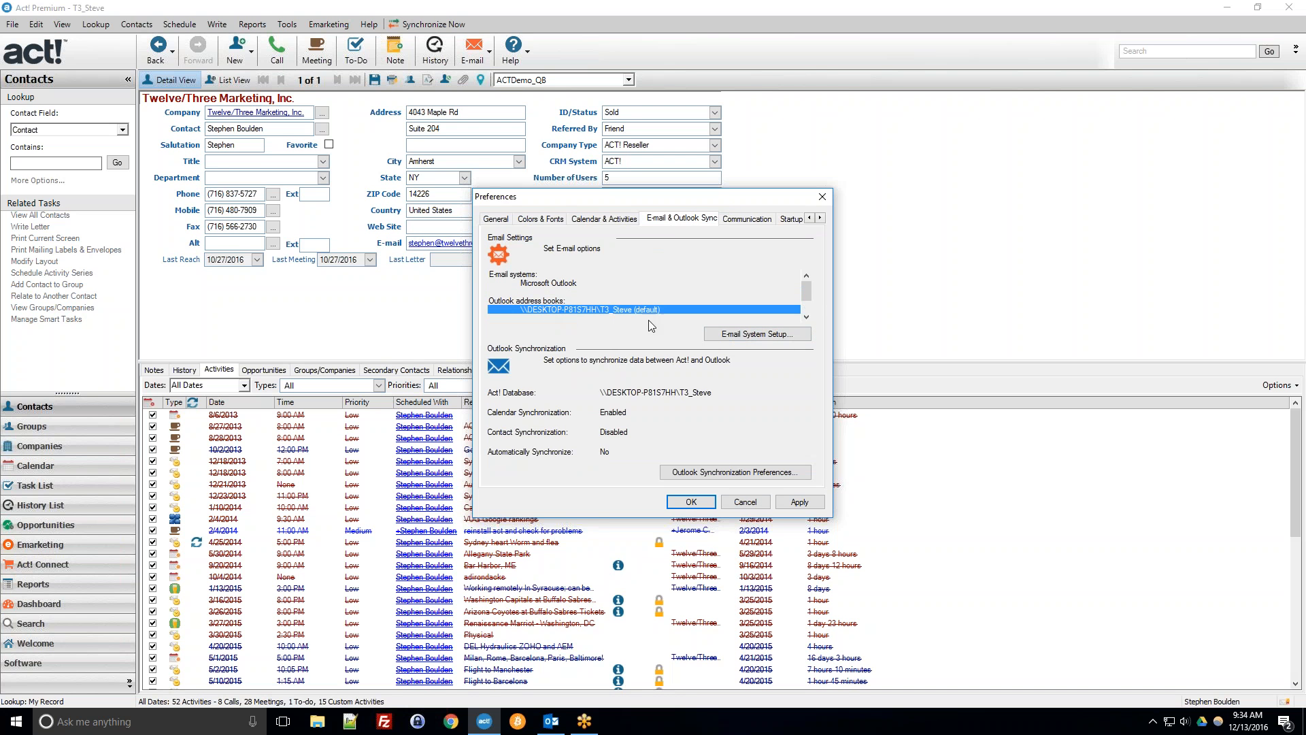
left_click(745, 503)
left_click(665, 405)
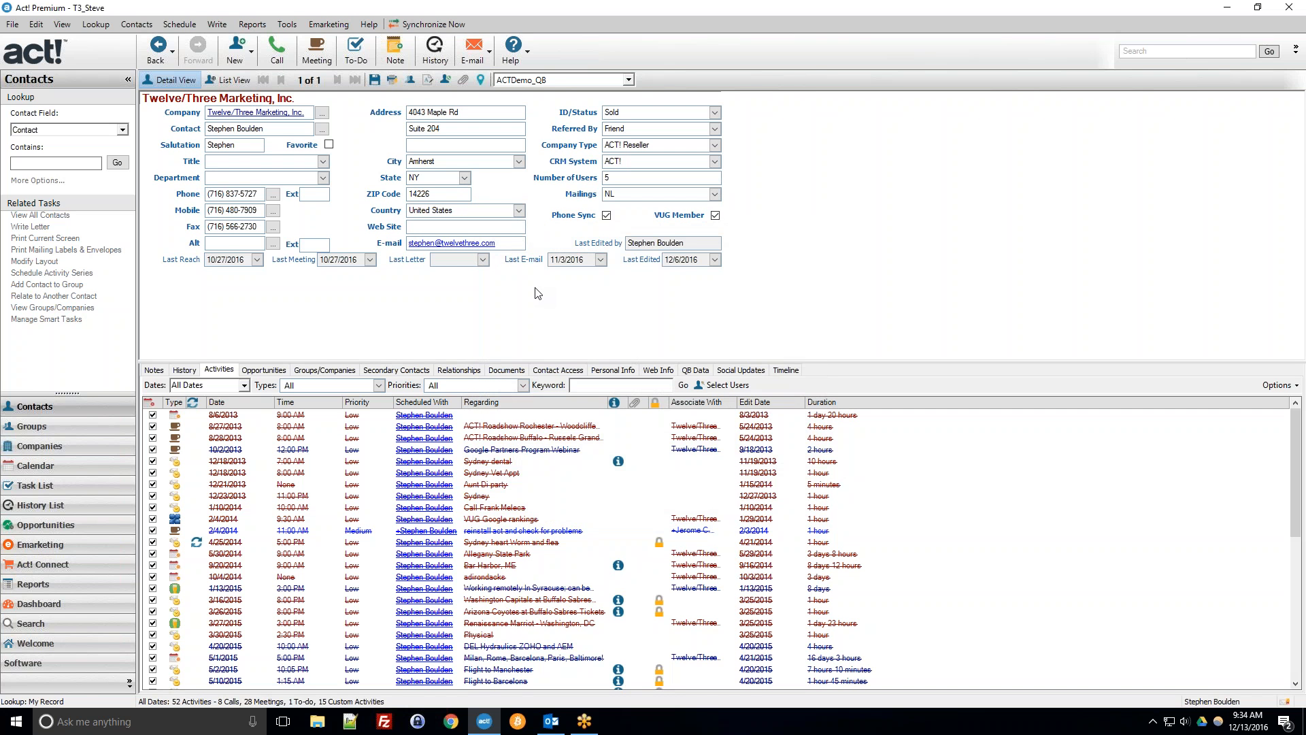
Open the dialog for creating a document from a template and inspect the Templates folder path.
left_click(218, 24)
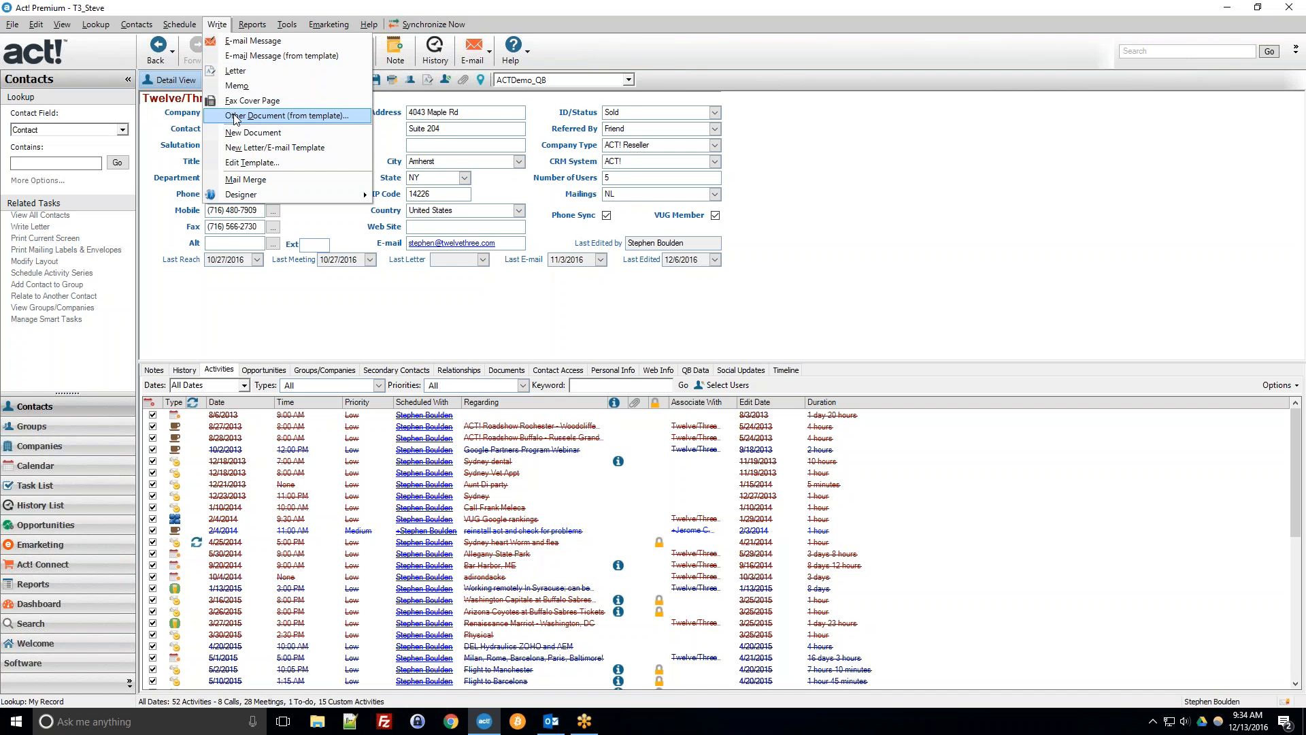
left_click(288, 123)
left_click_drag(273, 24, 477, 171)
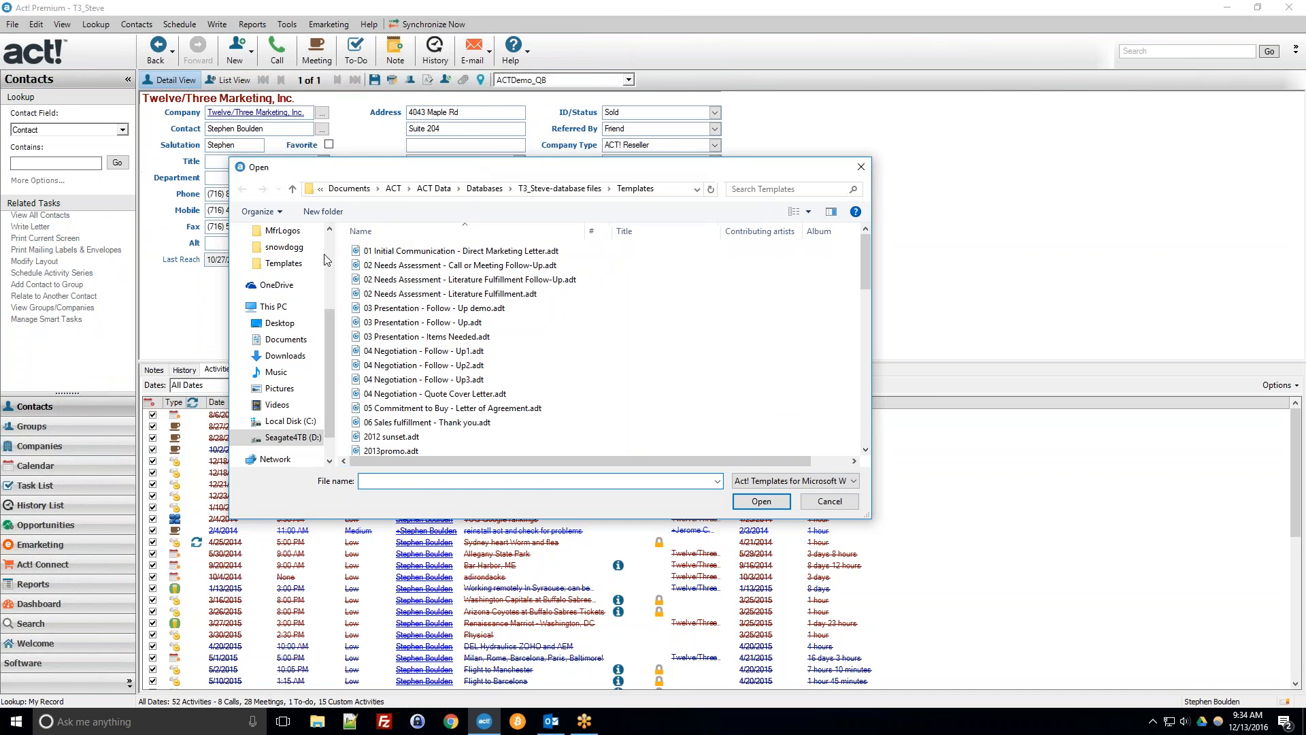
left_click(667, 195)
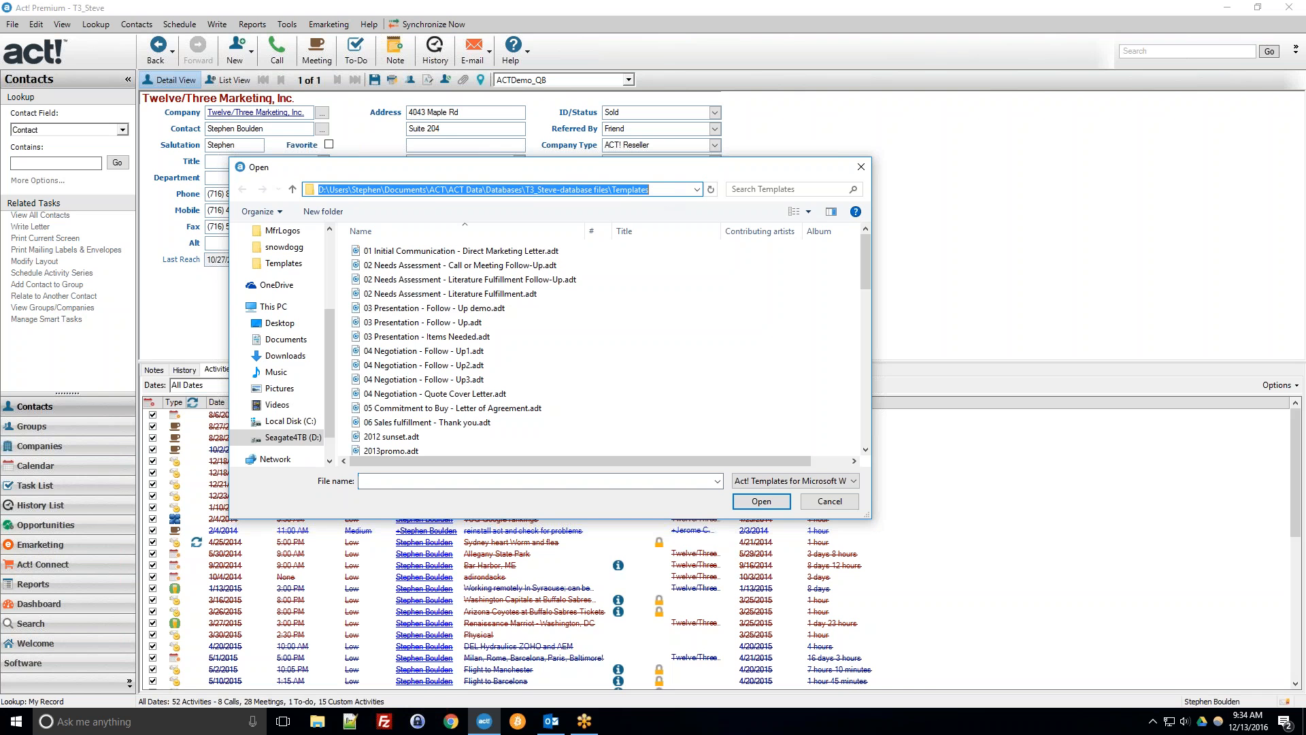
left_click_drag(483, 189, 651, 190)
left_click(620, 190)
left_click(662, 192)
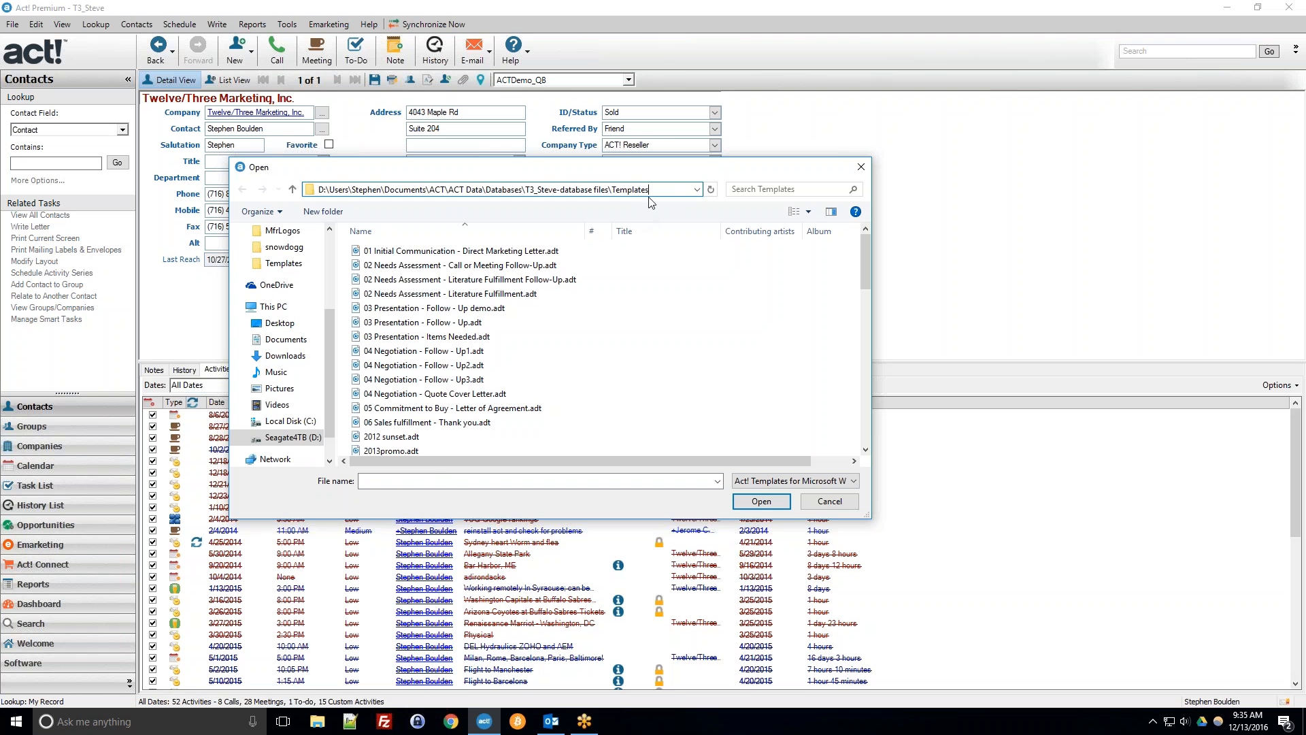
Browse the letter templates available in the Templates folder.
left_click(478, 325)
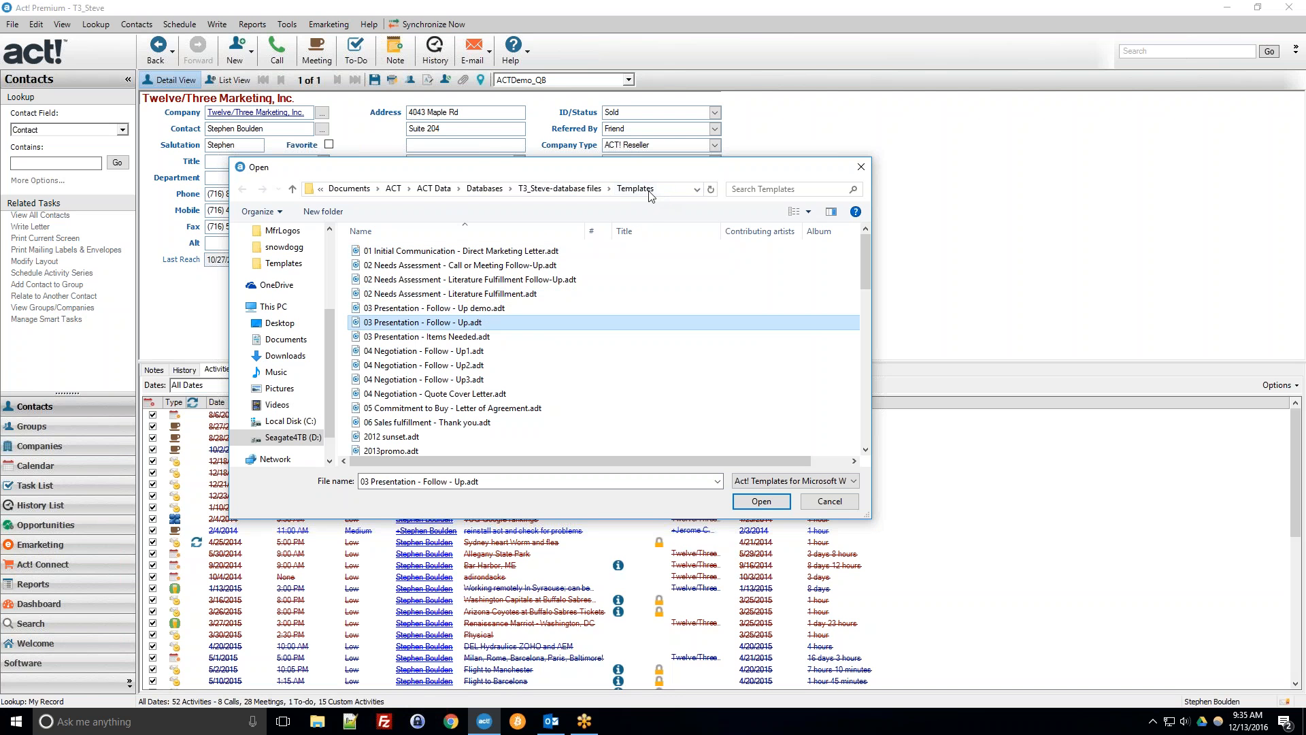
left_click(506, 251)
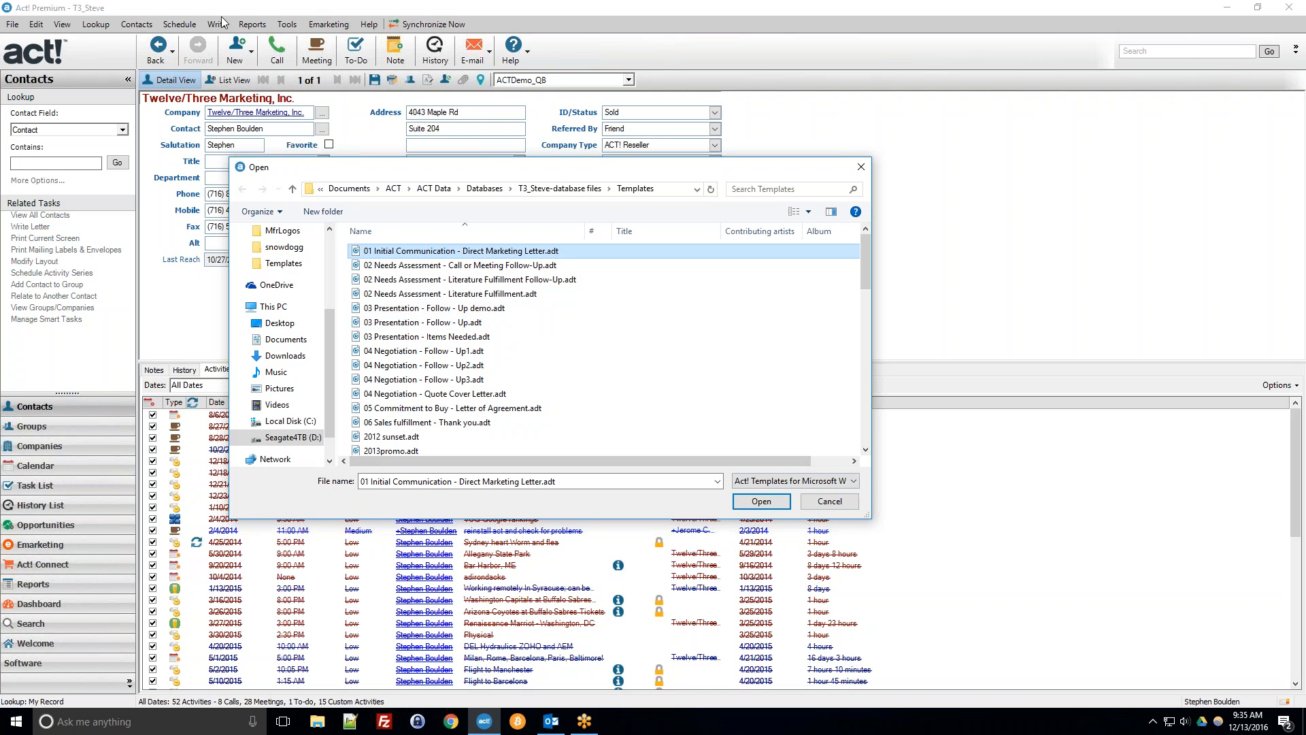
left_click(443, 279)
scroll(476, 282, "down", 4)
scroll(500, 287, "up", 4)
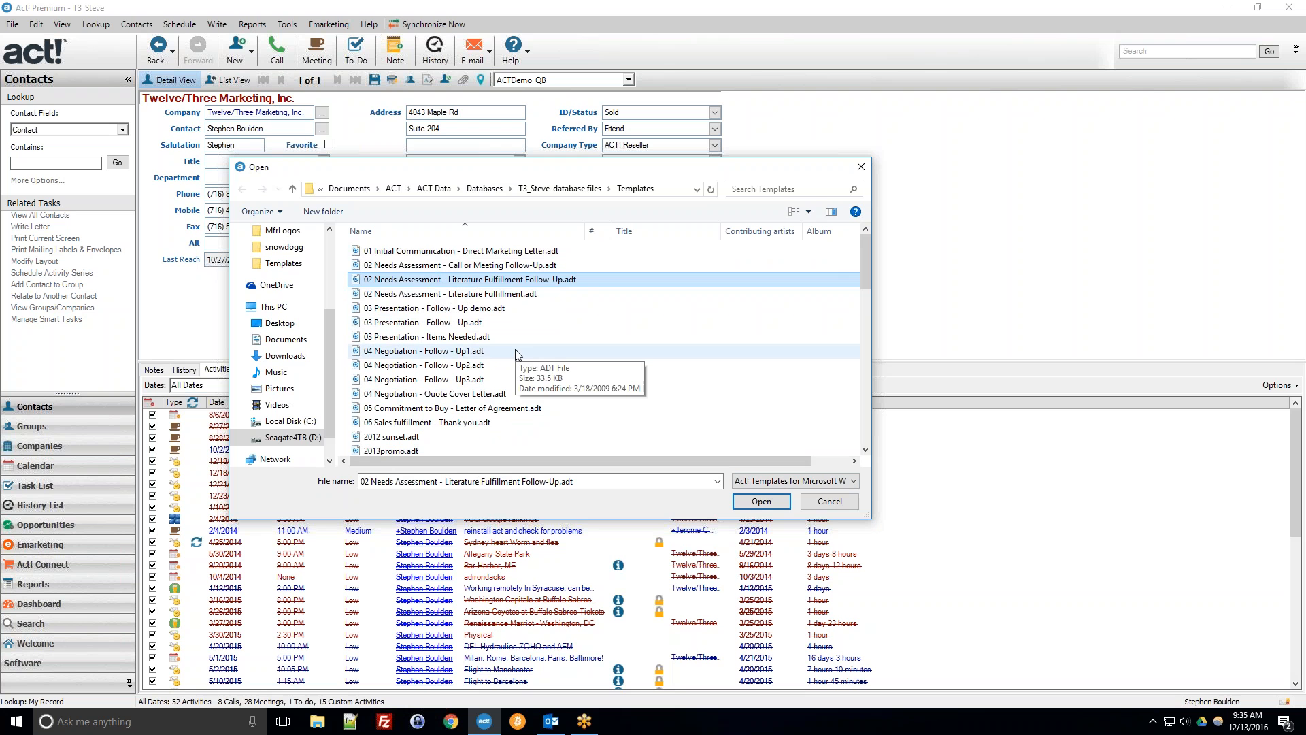
left_click(408, 251)
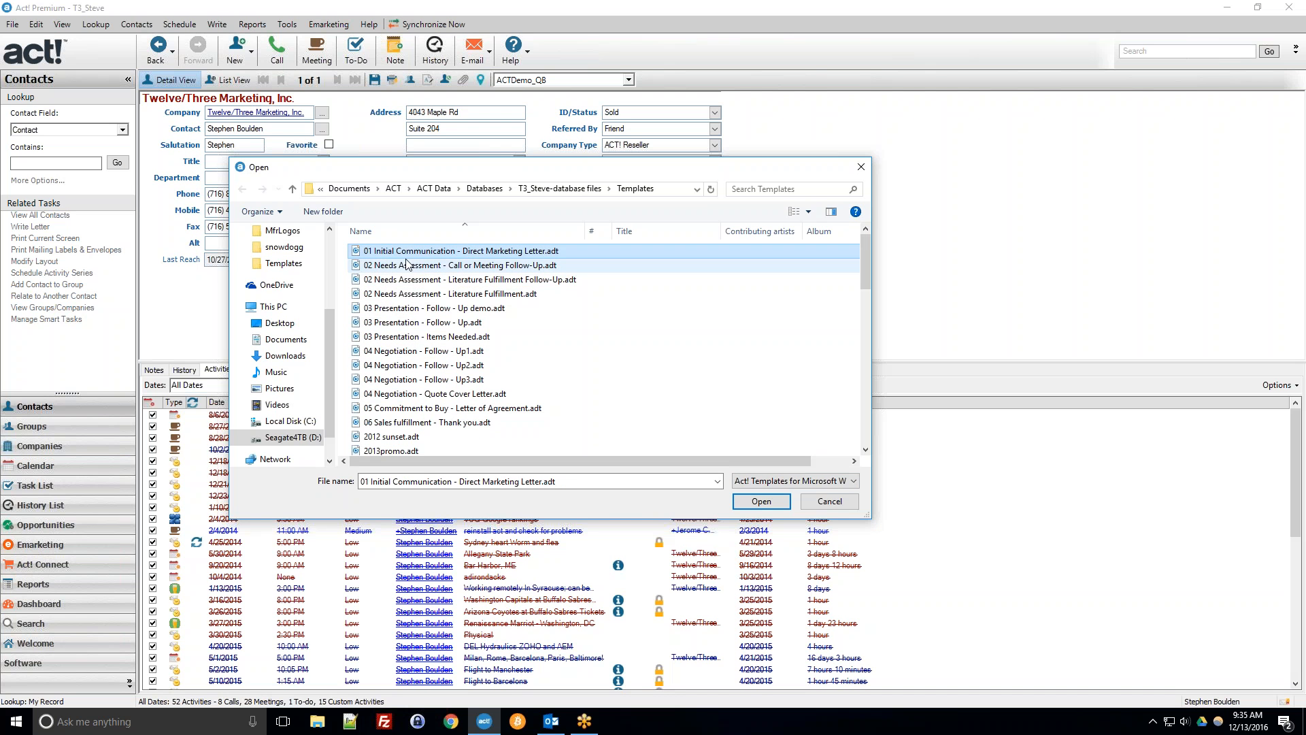
left_click(408, 325)
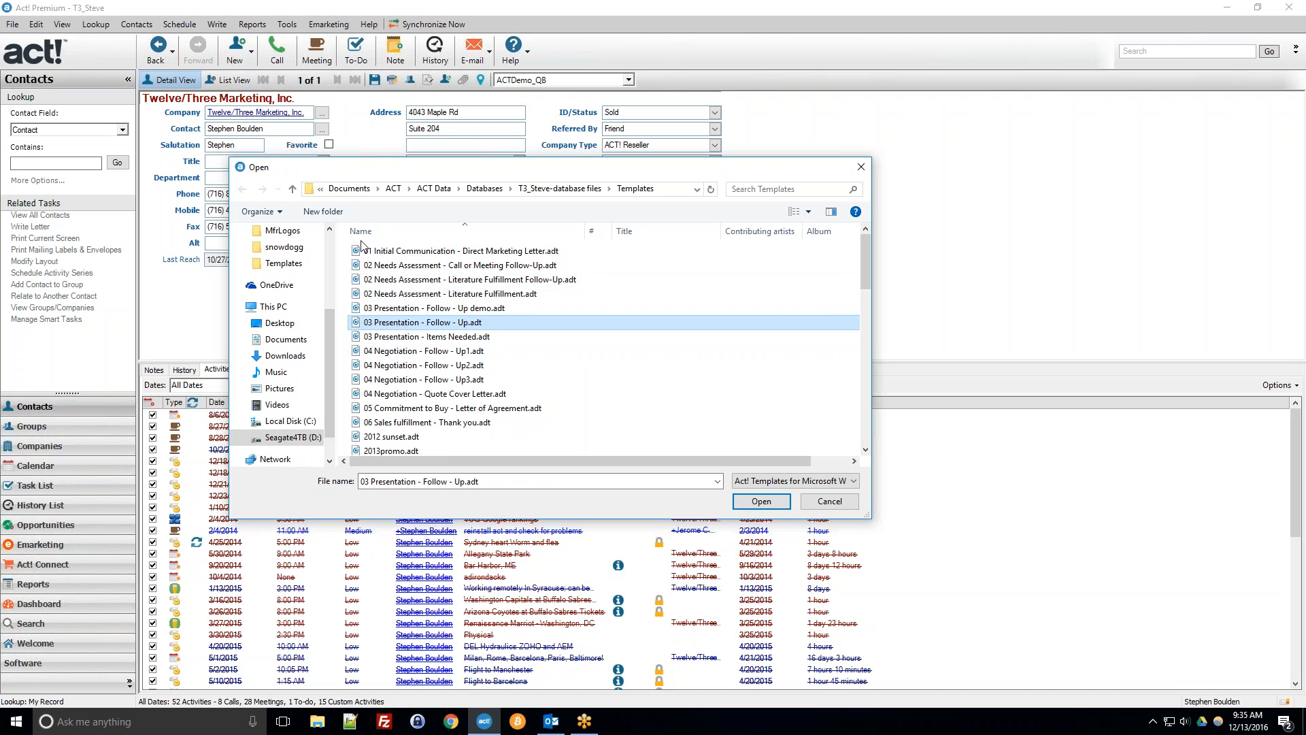
scroll(473, 363, "down", 1)
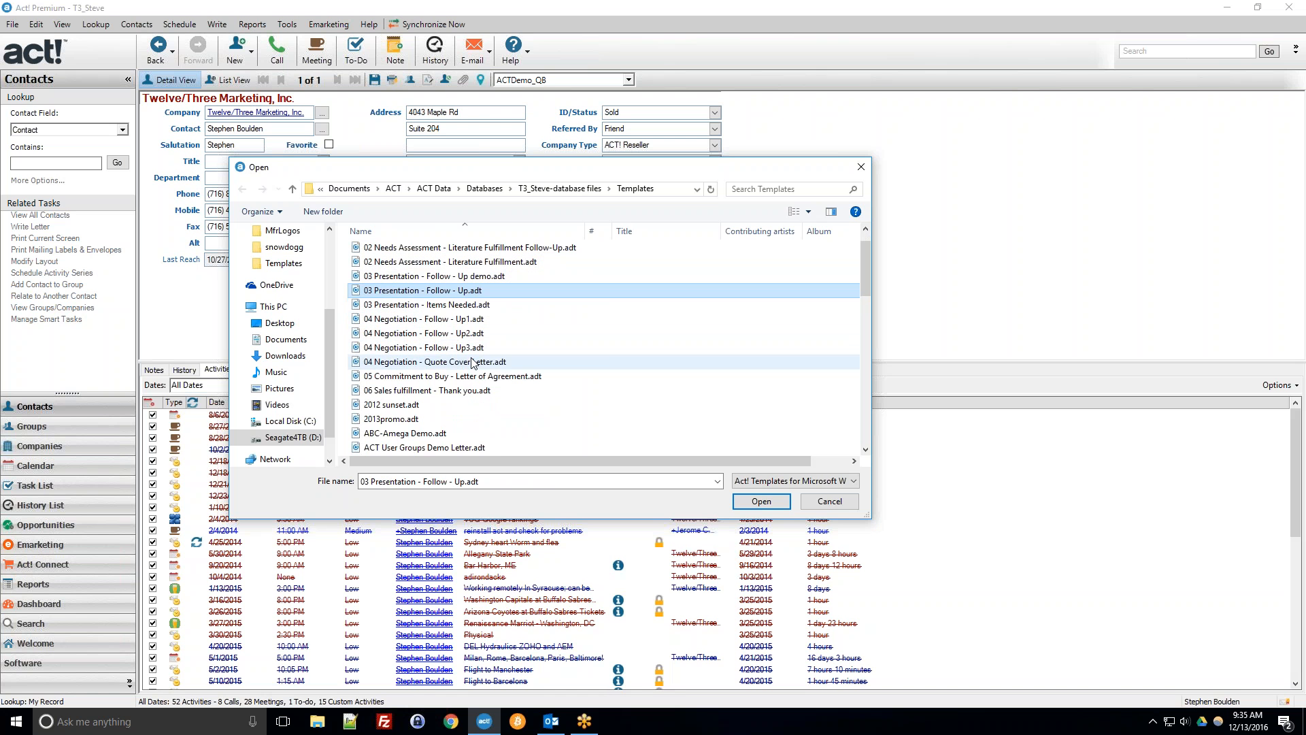
scroll(469, 361, "down", 2)
scroll(394, 339, "down", 2)
scroll(394, 338, "up", 5)
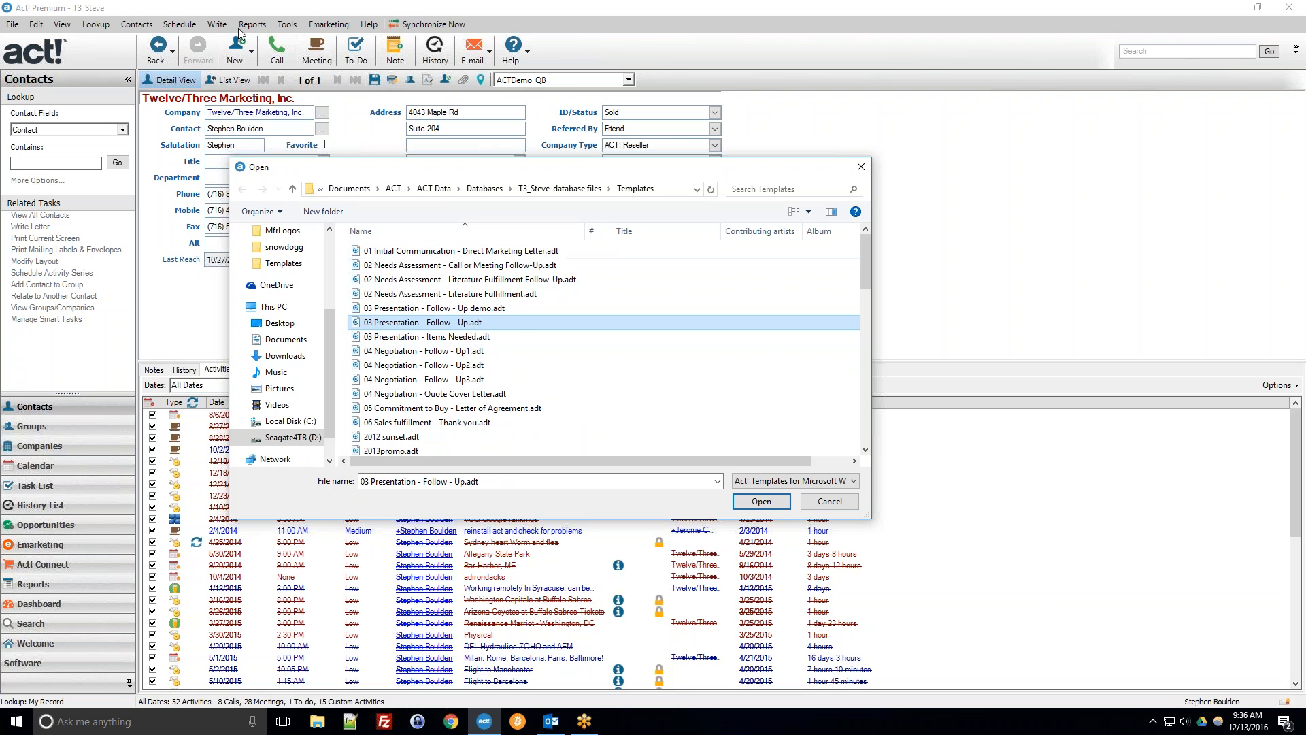
Open the 03 Presentation - Follow - Up demo template as a Word letter for the current contact.
double_click(392, 309)
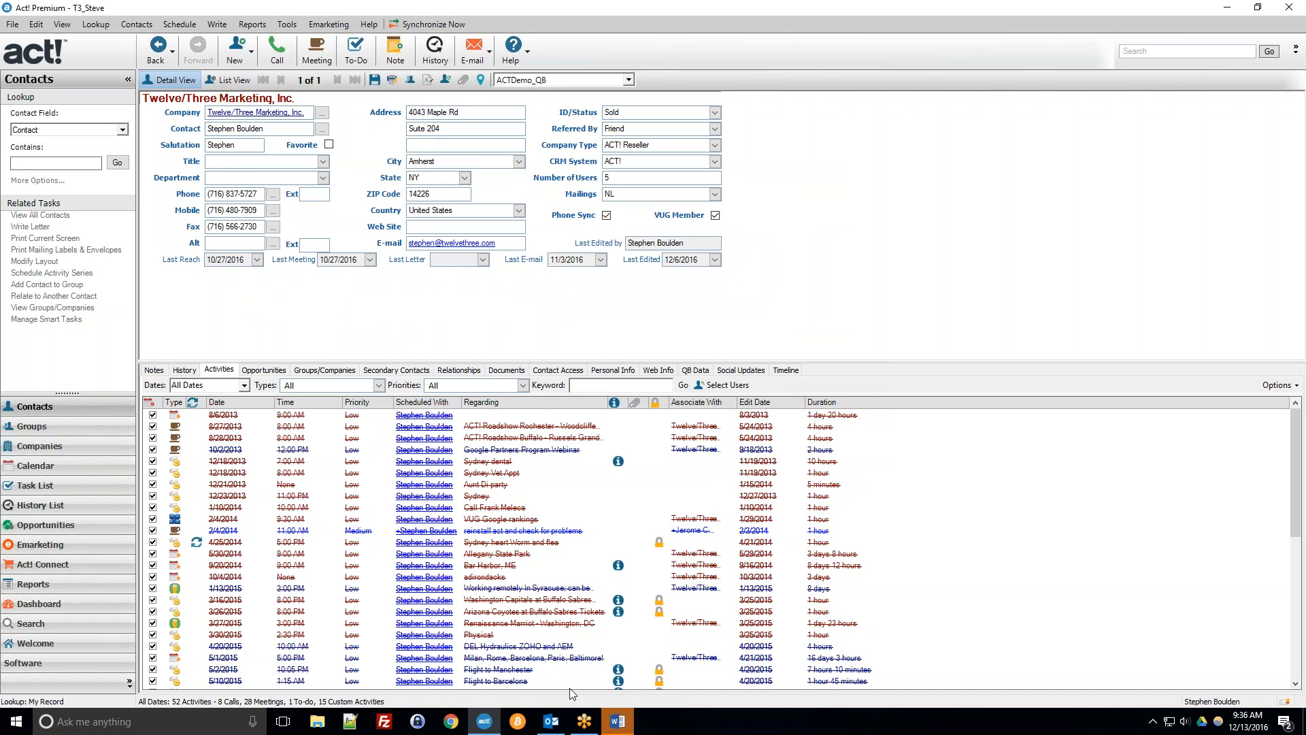
left_click(617, 720)
left_click(572, 556)
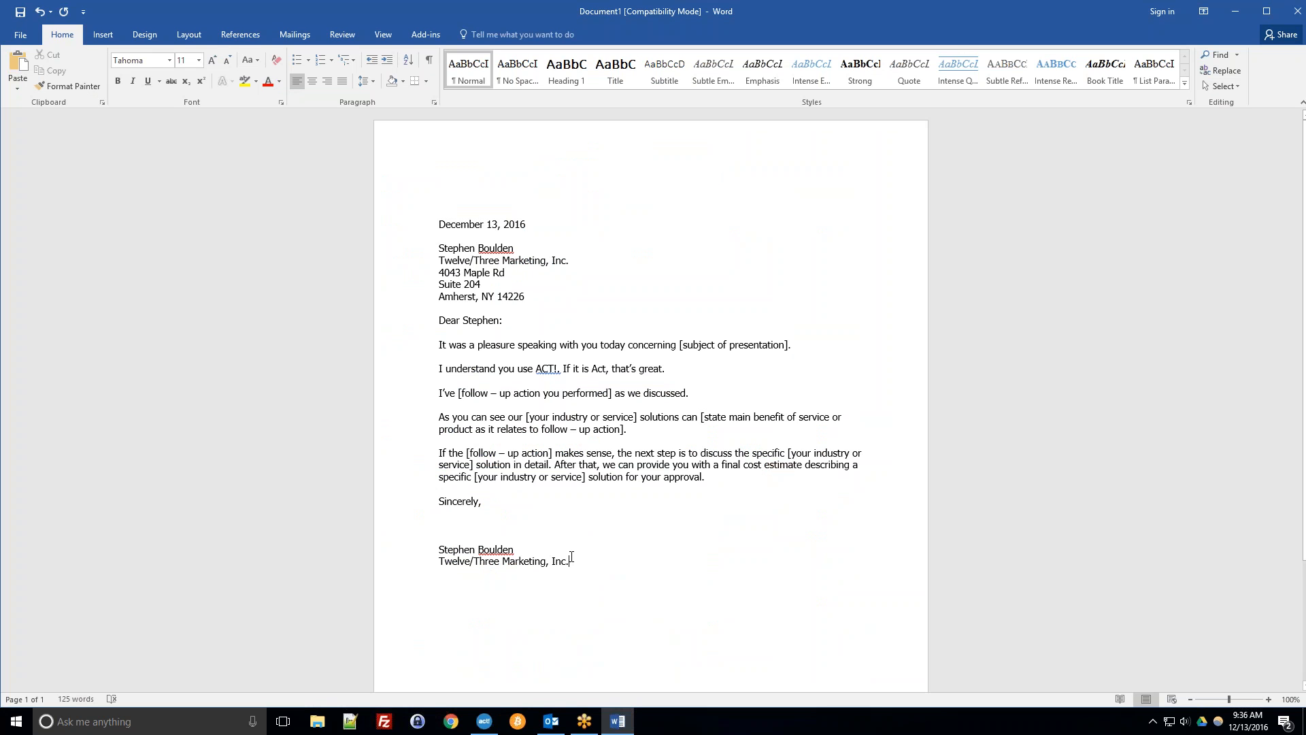
Examine the merged contact fields and bracketed placeholder text in the letter.
left_click_drag(437, 247, 543, 320)
left_click(540, 313)
left_click(680, 345)
left_click_drag(680, 346, 789, 348)
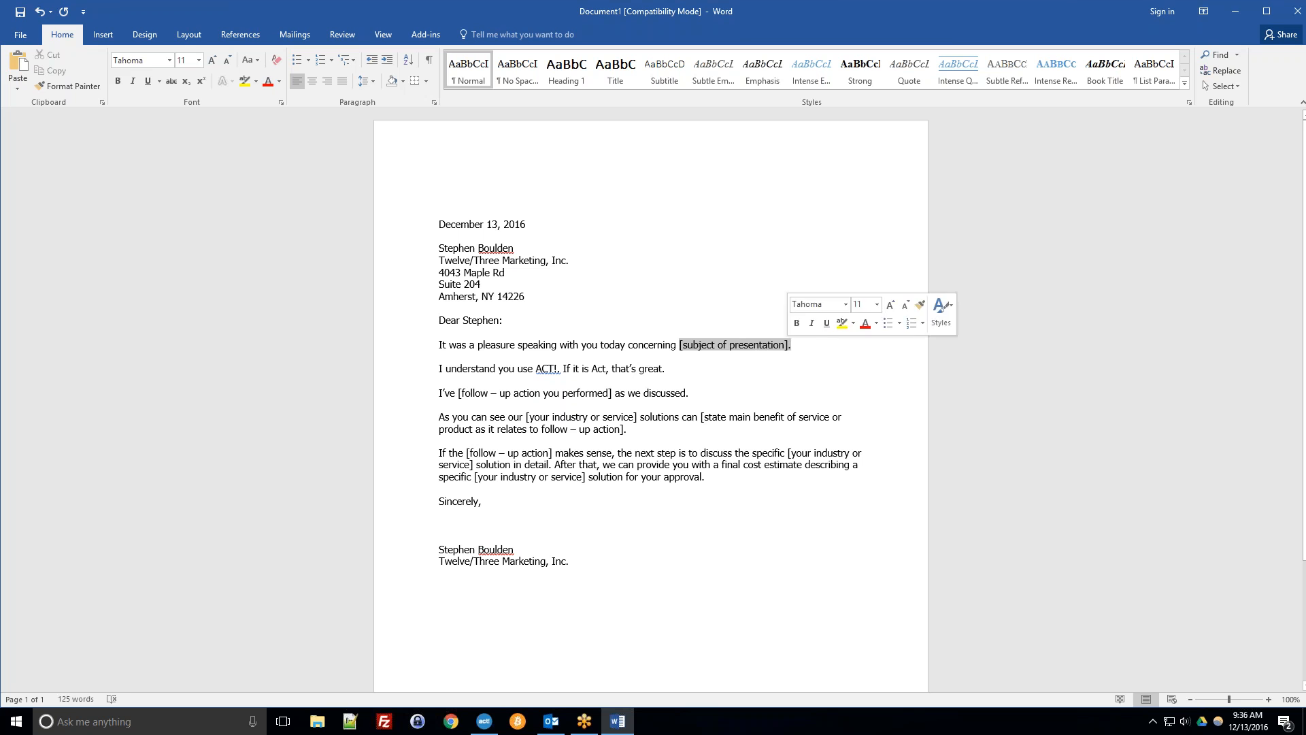
left_click(477, 248)
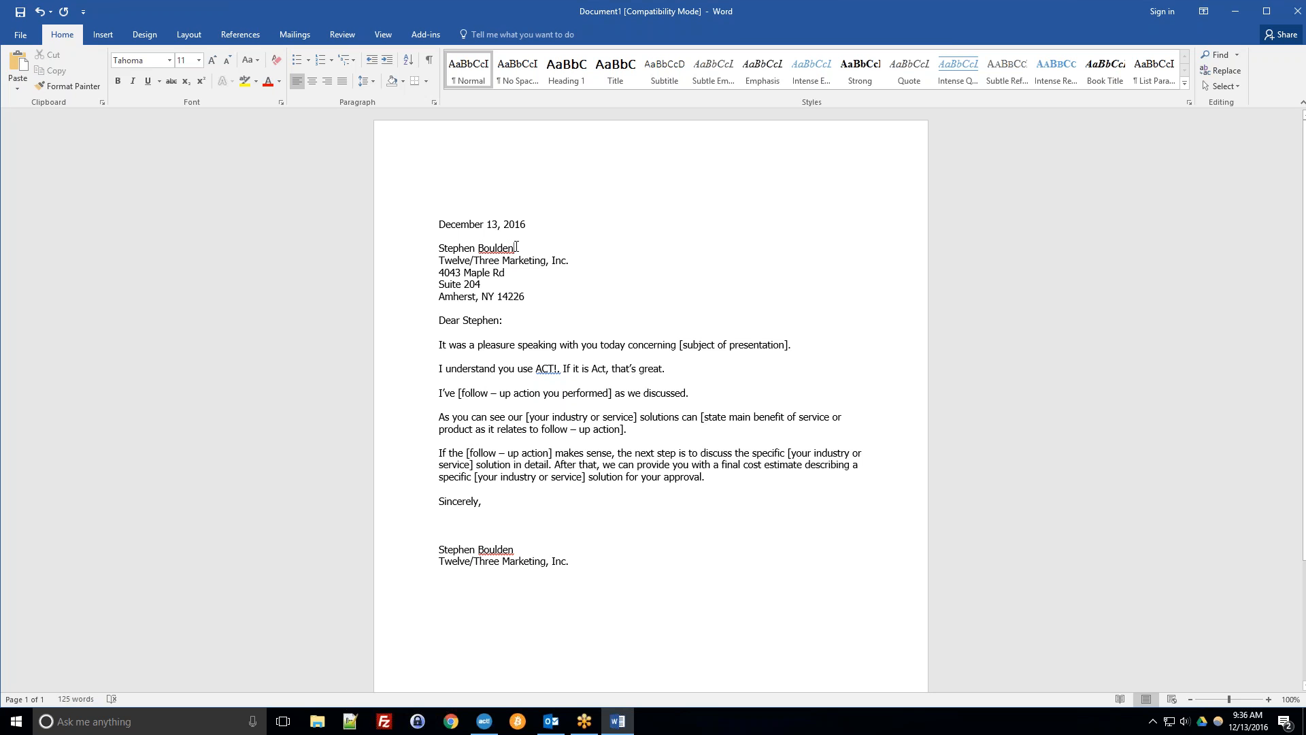
left_click_drag(439, 249, 498, 252)
left_click(537, 250)
left_click(530, 261)
left_click(458, 297)
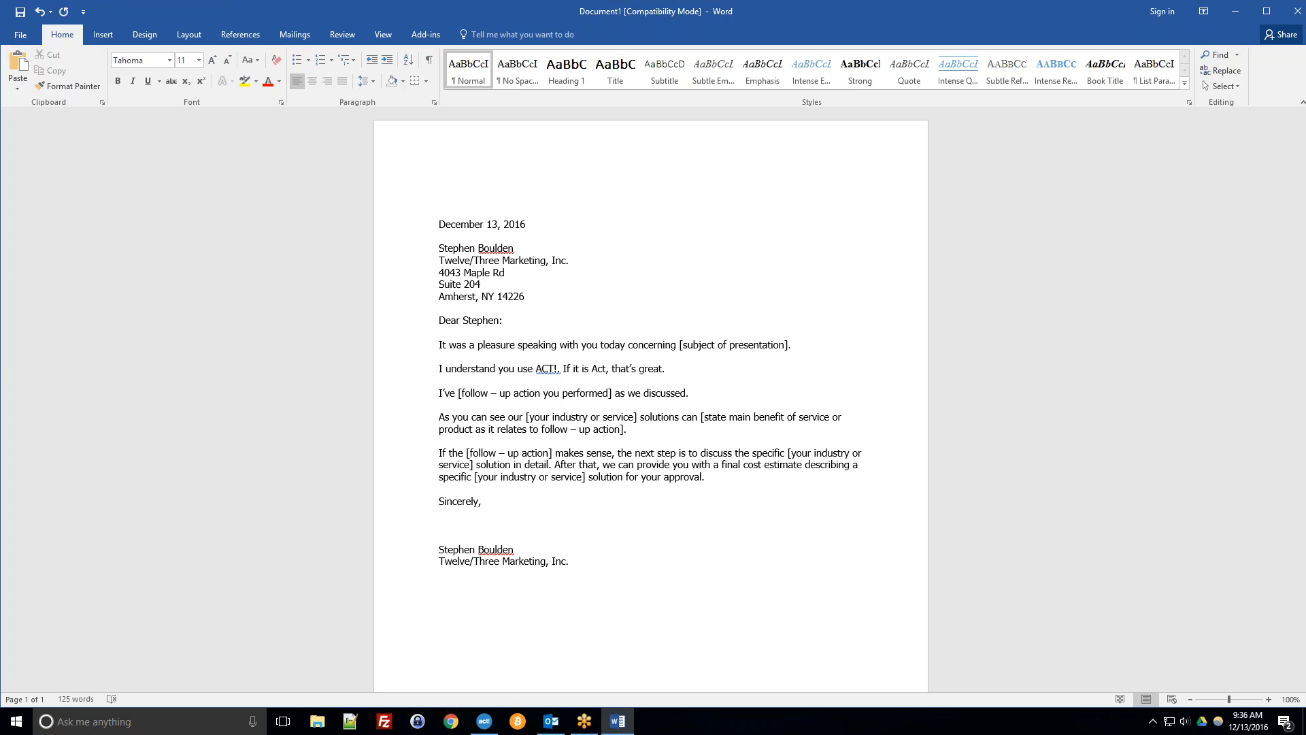
Open the Act! add-in's Record History dialog and cancel it.
left_click(423, 39)
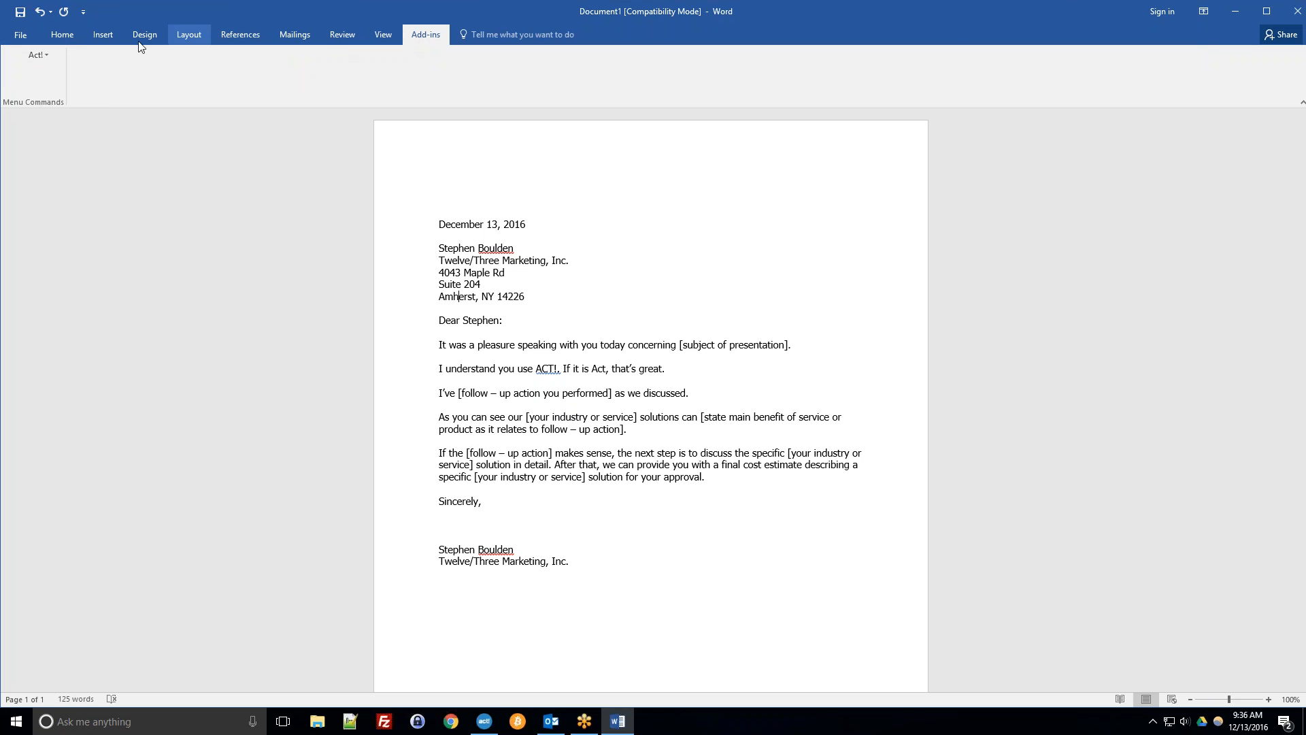
left_click(48, 55)
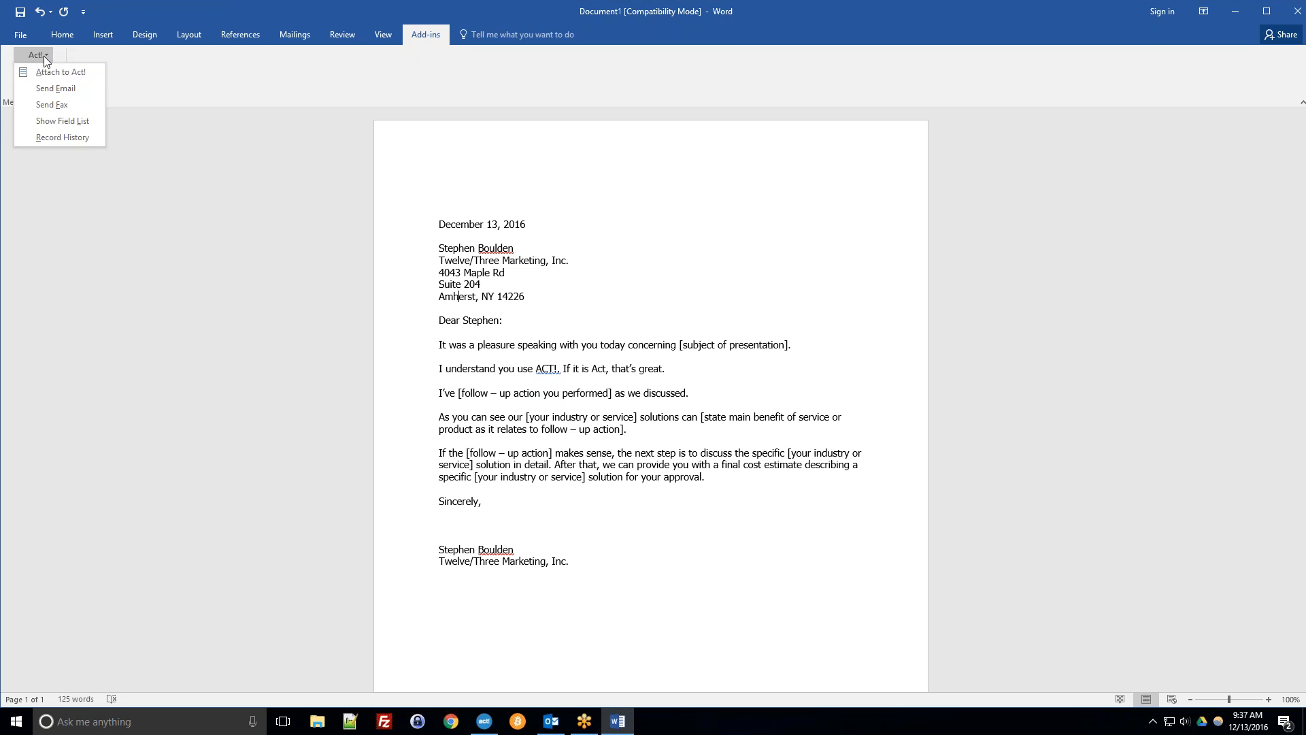
left_click(60, 137)
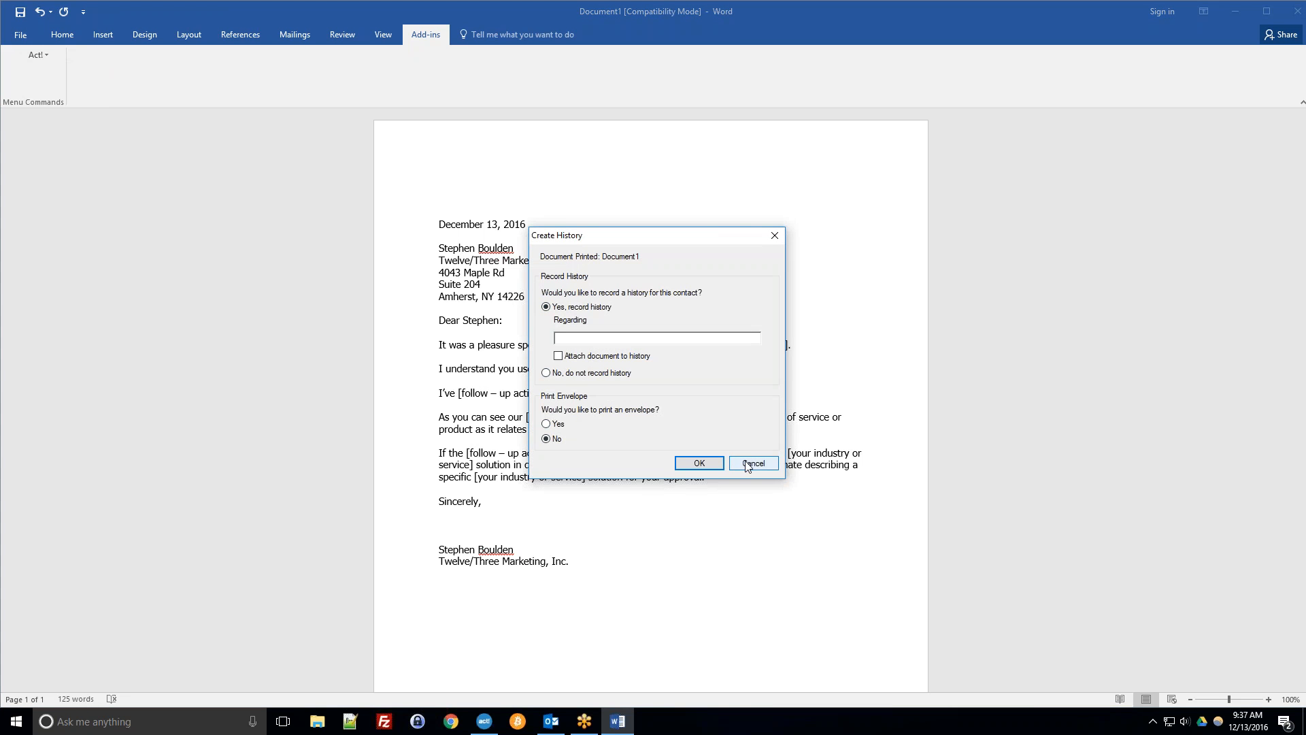
left_click(748, 466)
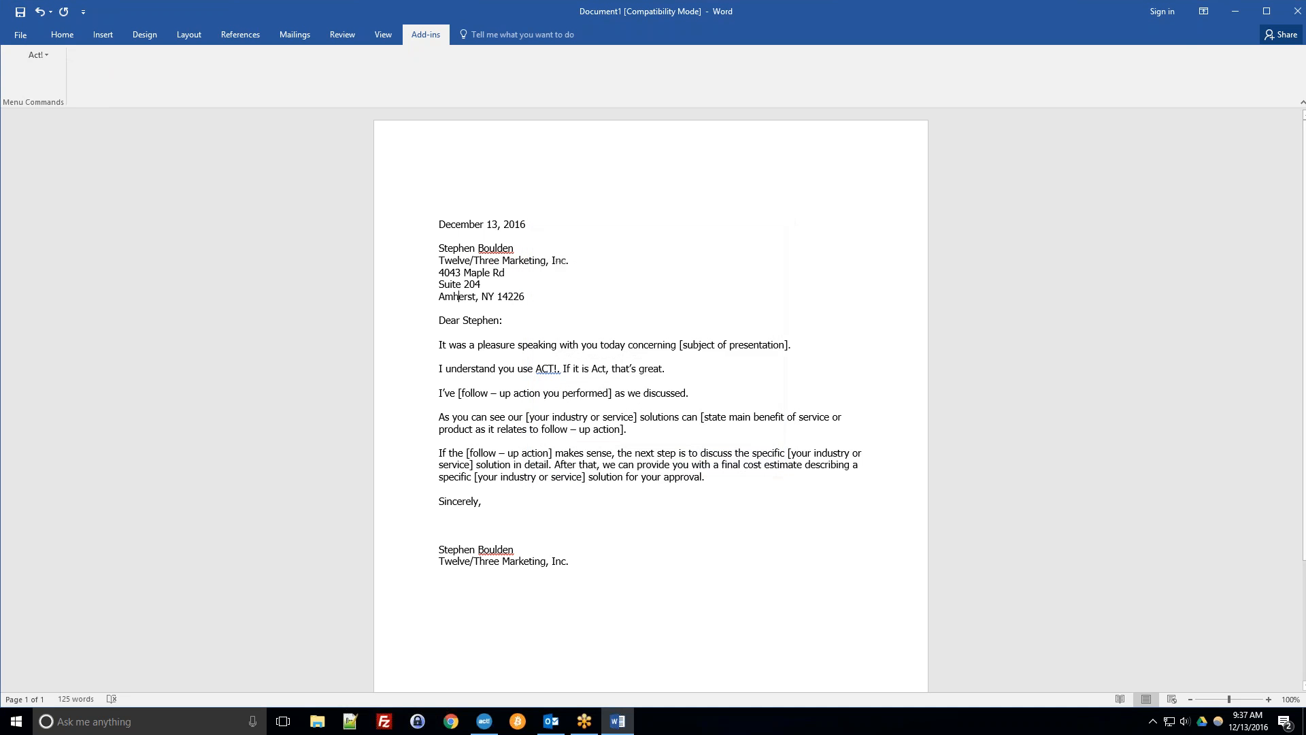
left_click(71, 41)
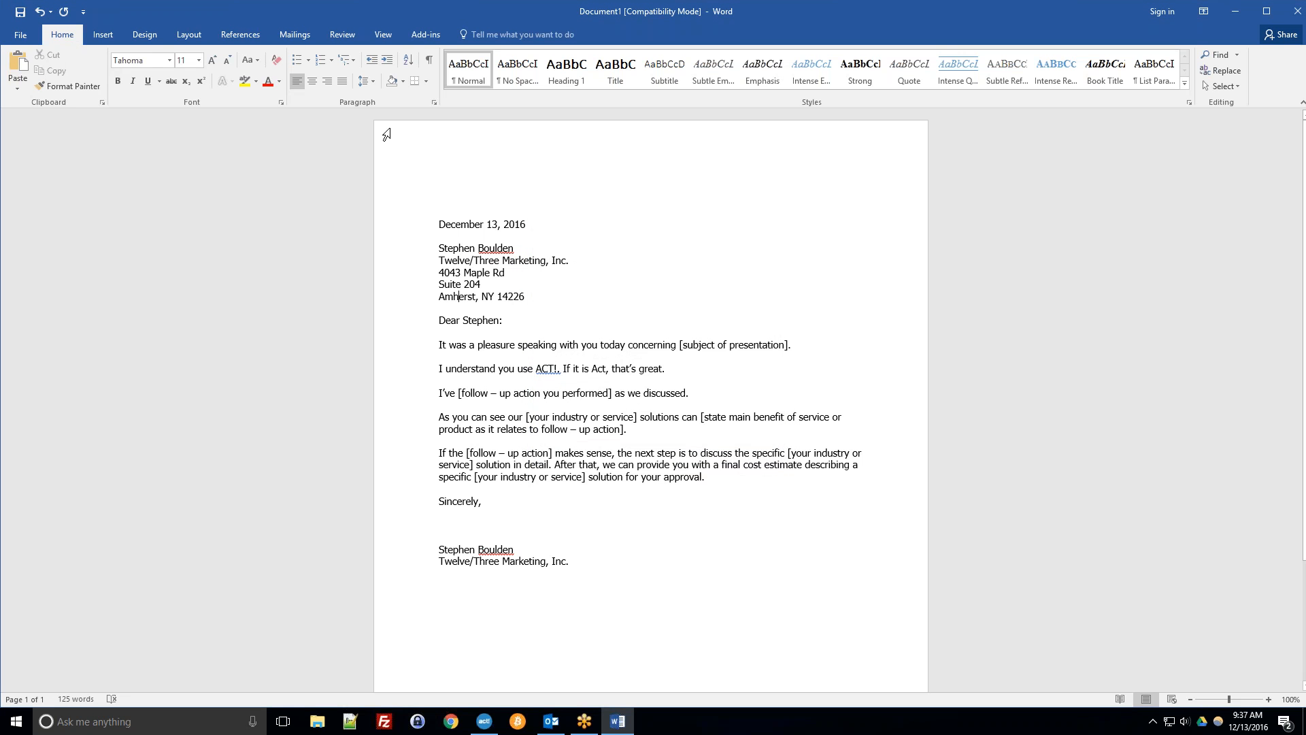
Close the Word letter without saving it.
left_click(1292, 13)
left_click(632, 386)
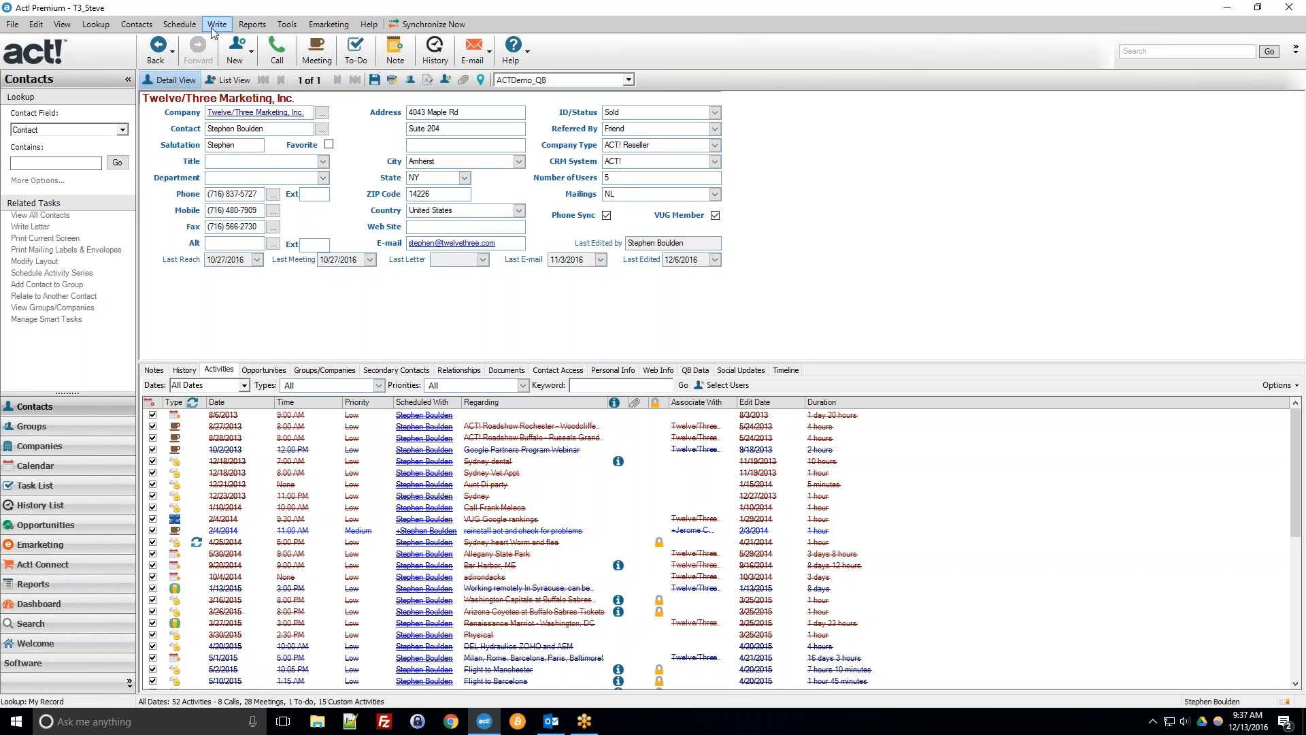
View the Outlook inbox, then return to the contact record.
left_click(215, 28)
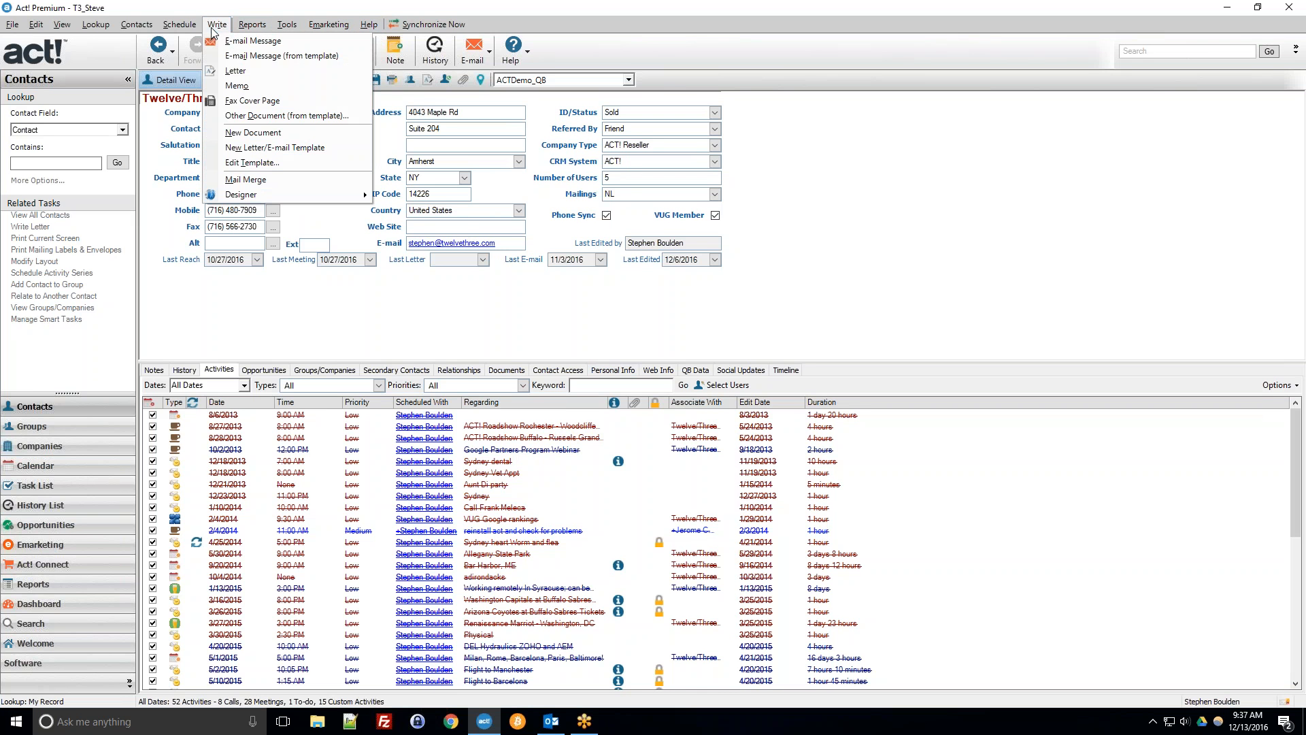
left_click(220, 10)
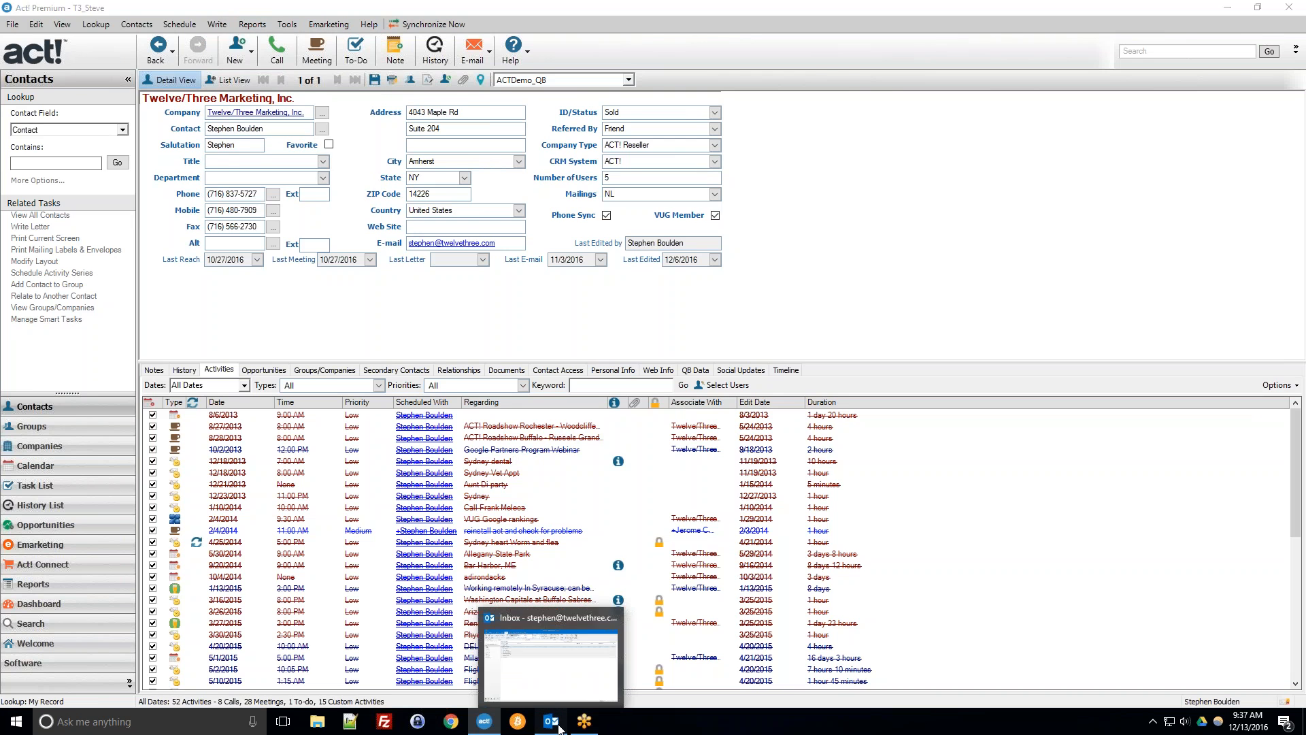
left_click(557, 725)
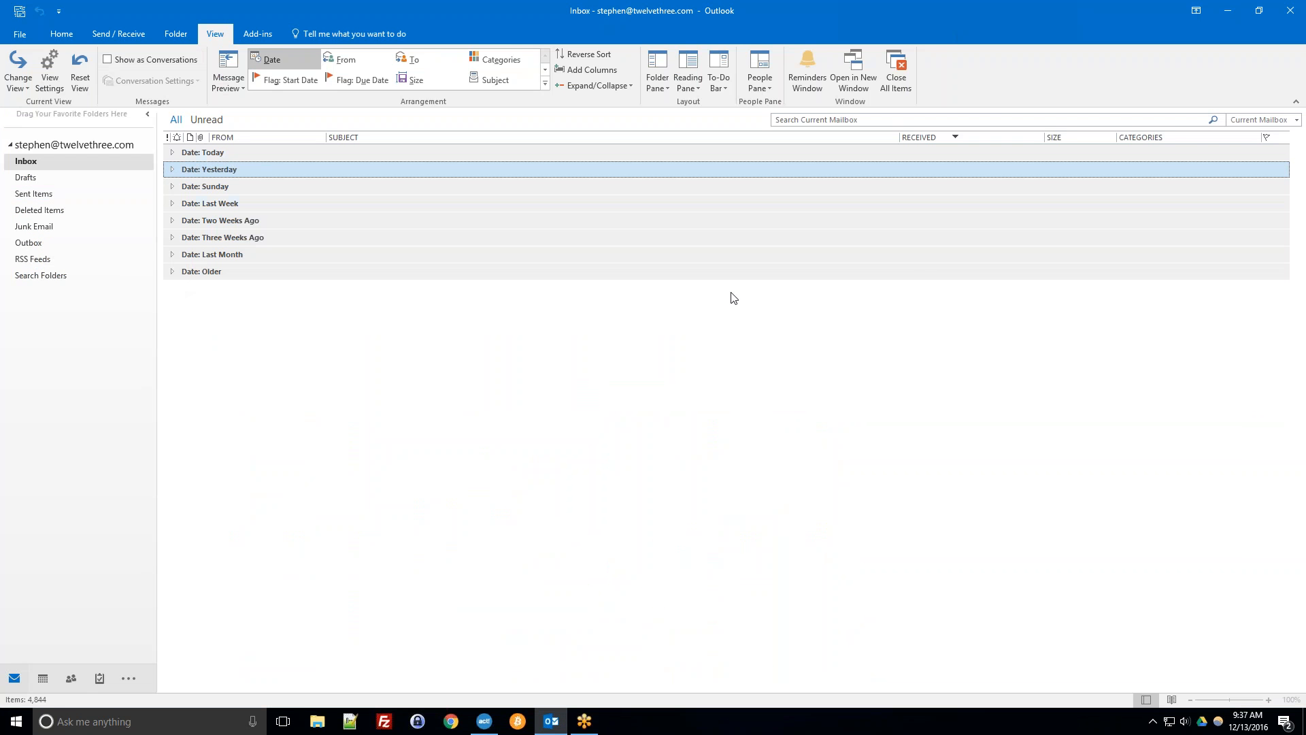
left_click(484, 722)
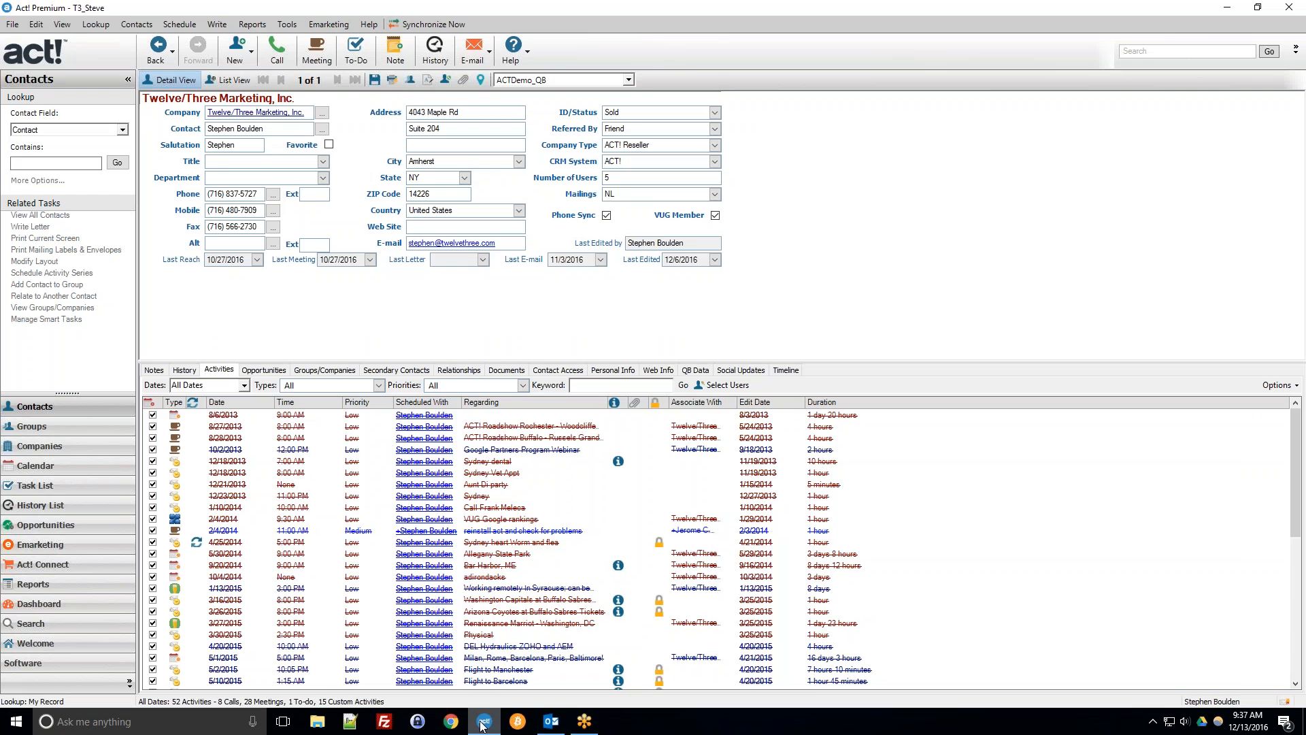
Start a new e-mail message to the current contact in Outlook and close it without saving.
left_click(217, 26)
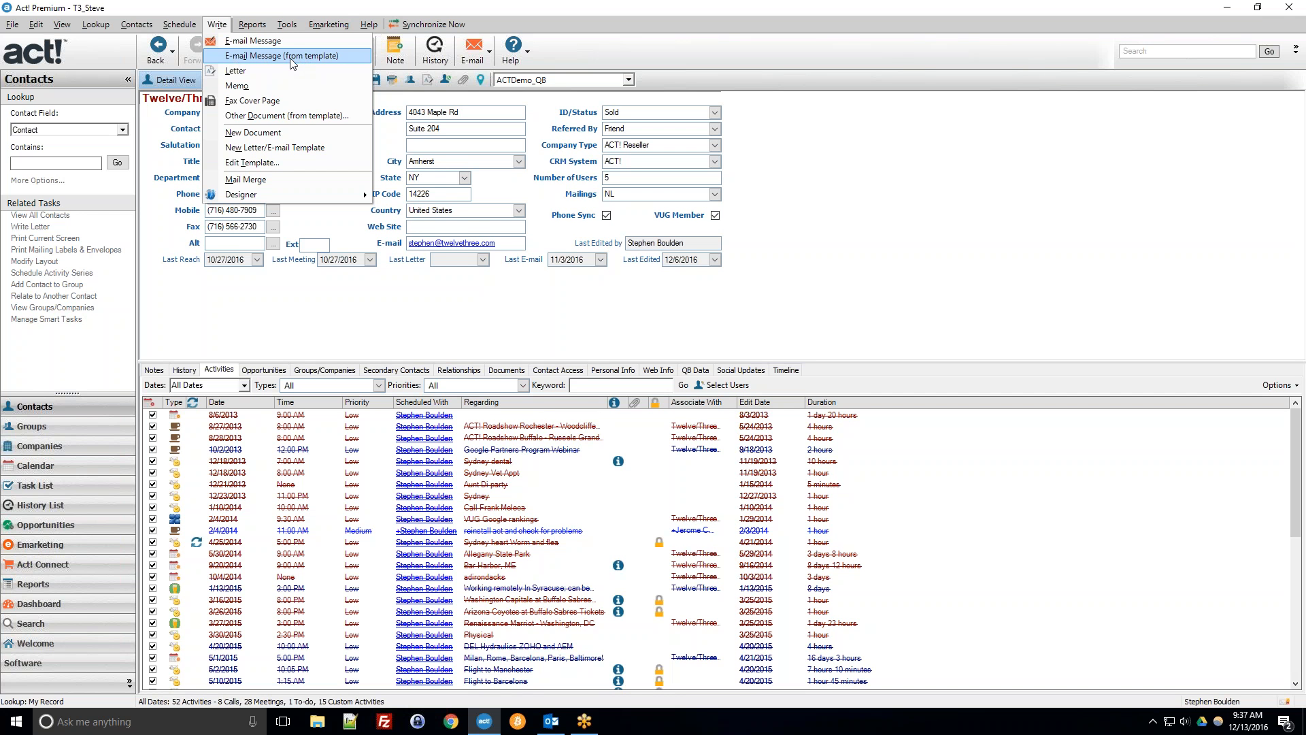
left_click(249, 42)
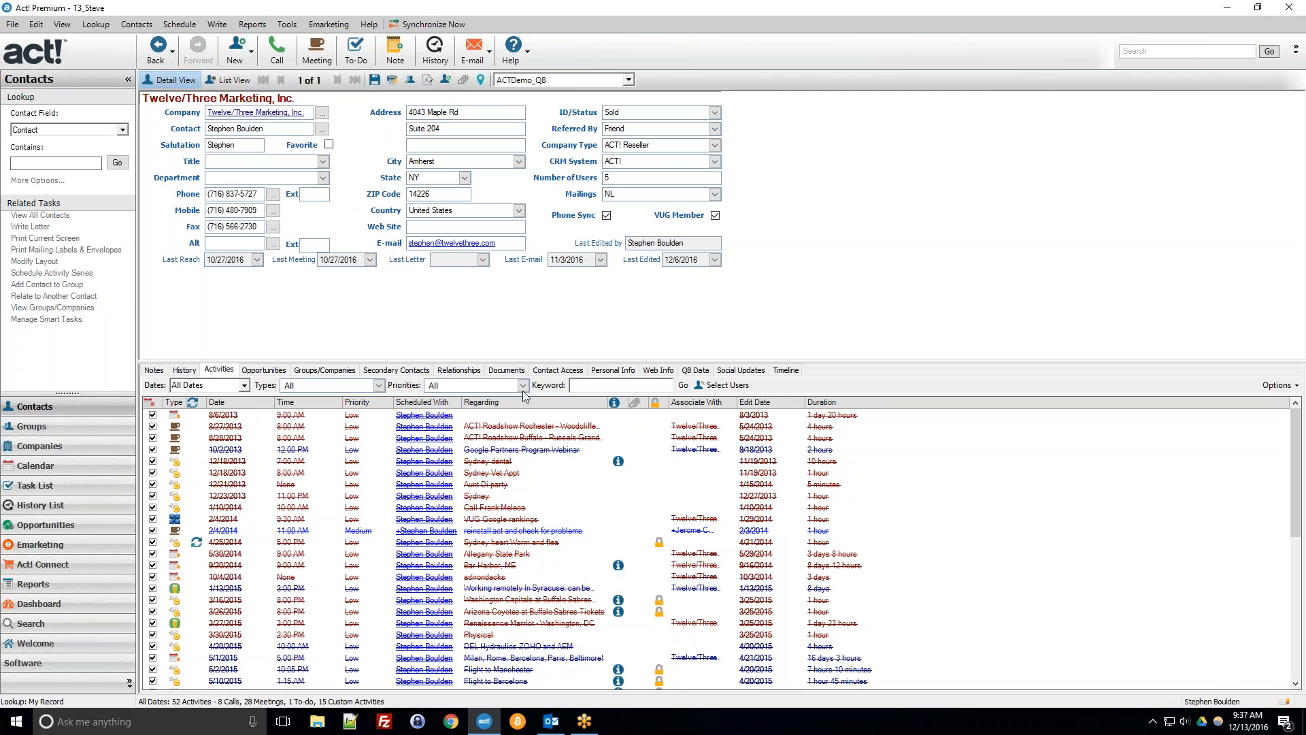
mouse_move(563, 727)
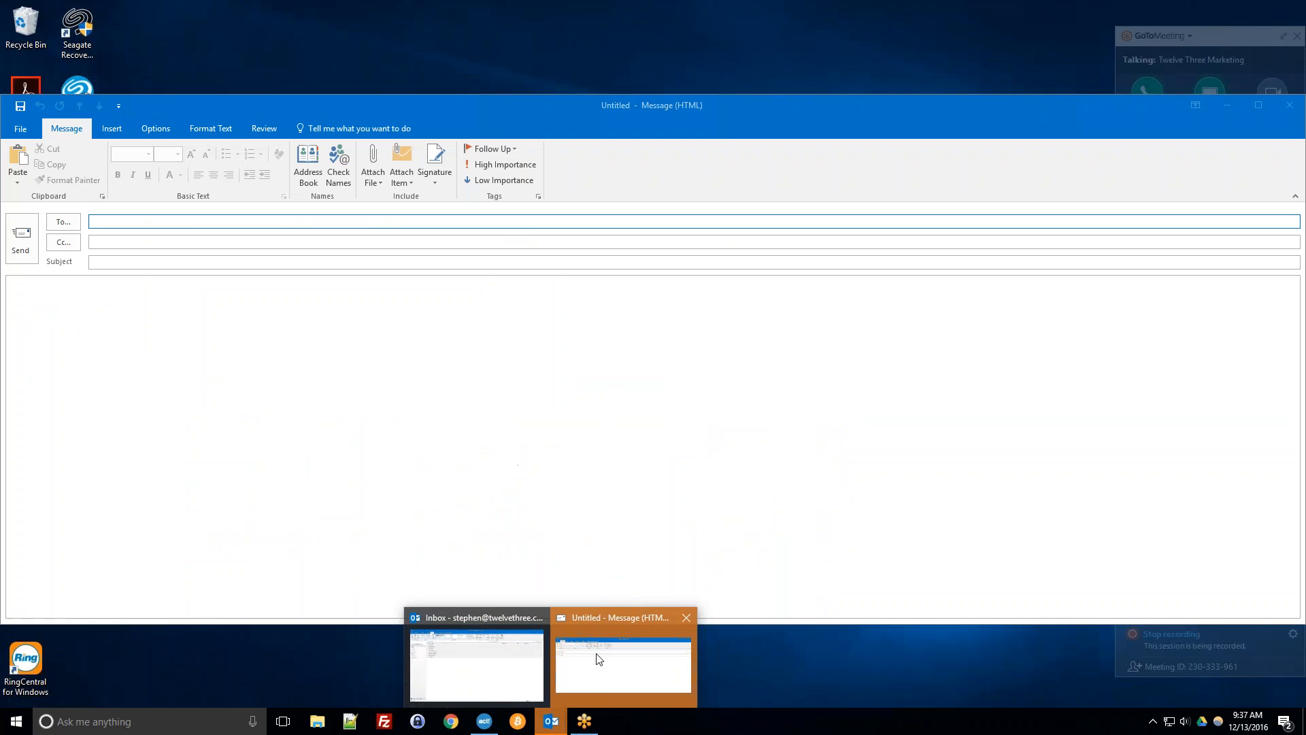
left_click(598, 659)
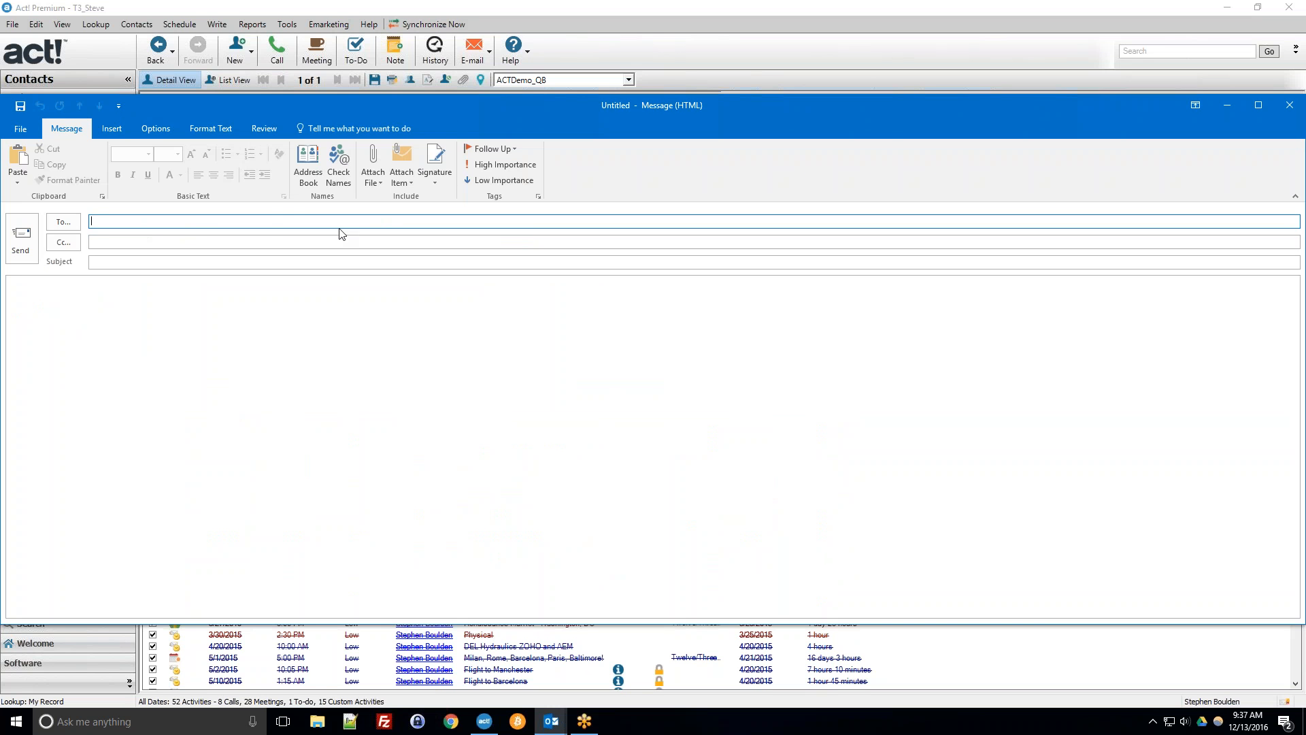
left_click_drag(908, 106, 827, 143)
left_click(864, 138)
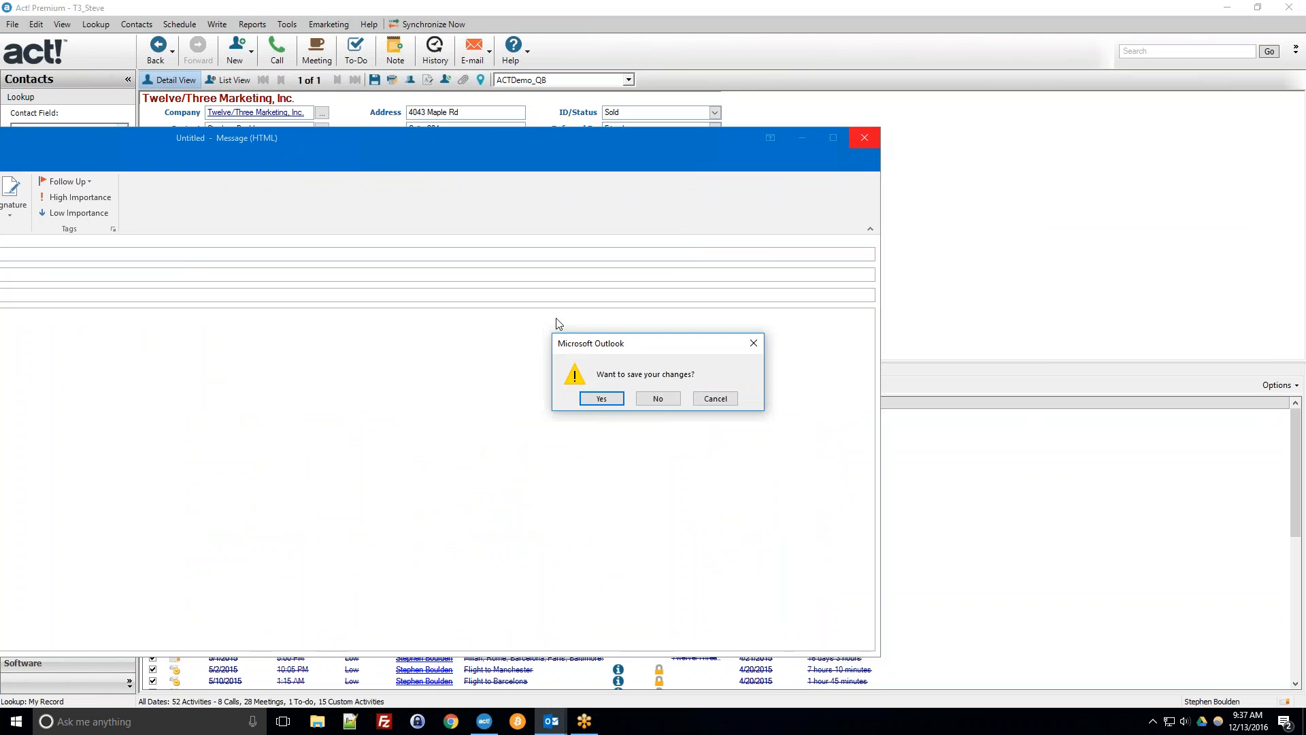
left_click(643, 398)
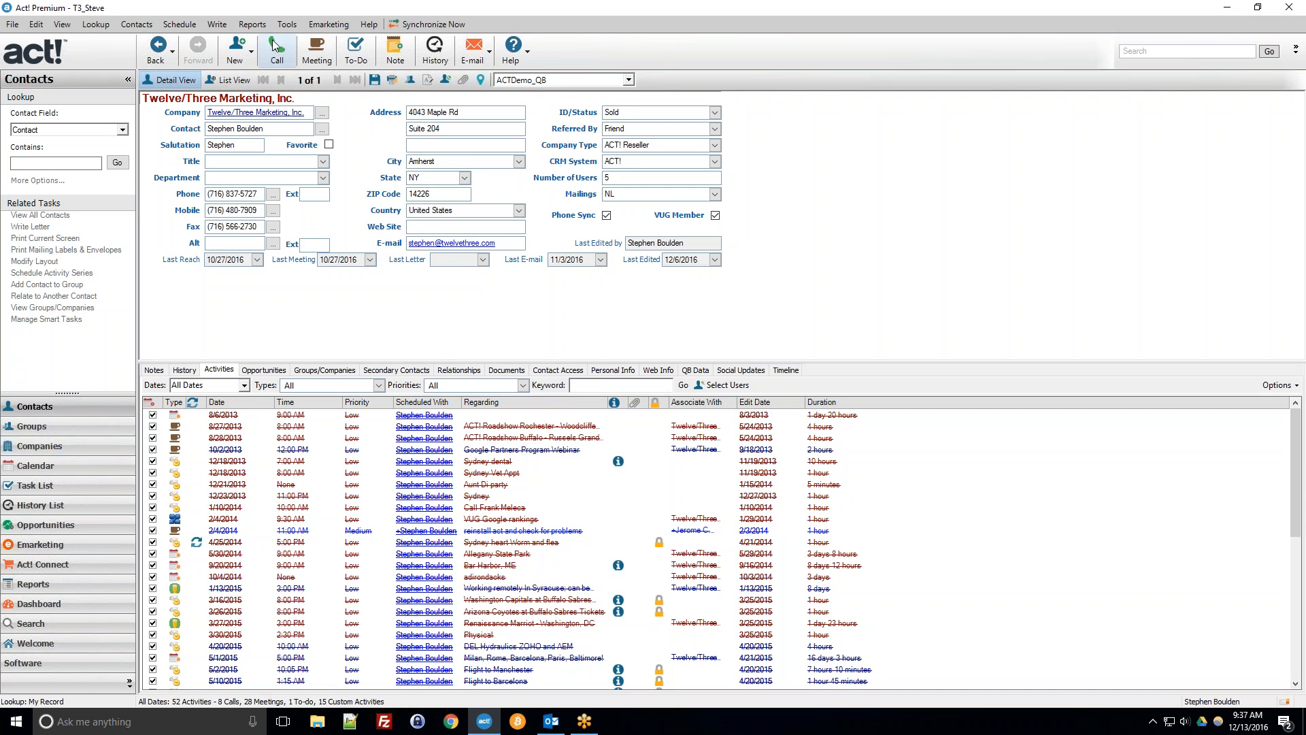
Compose an e-mail for the contact from the 03 Presentation - Follow - Up template, then close it without saving.
left_click(225, 25)
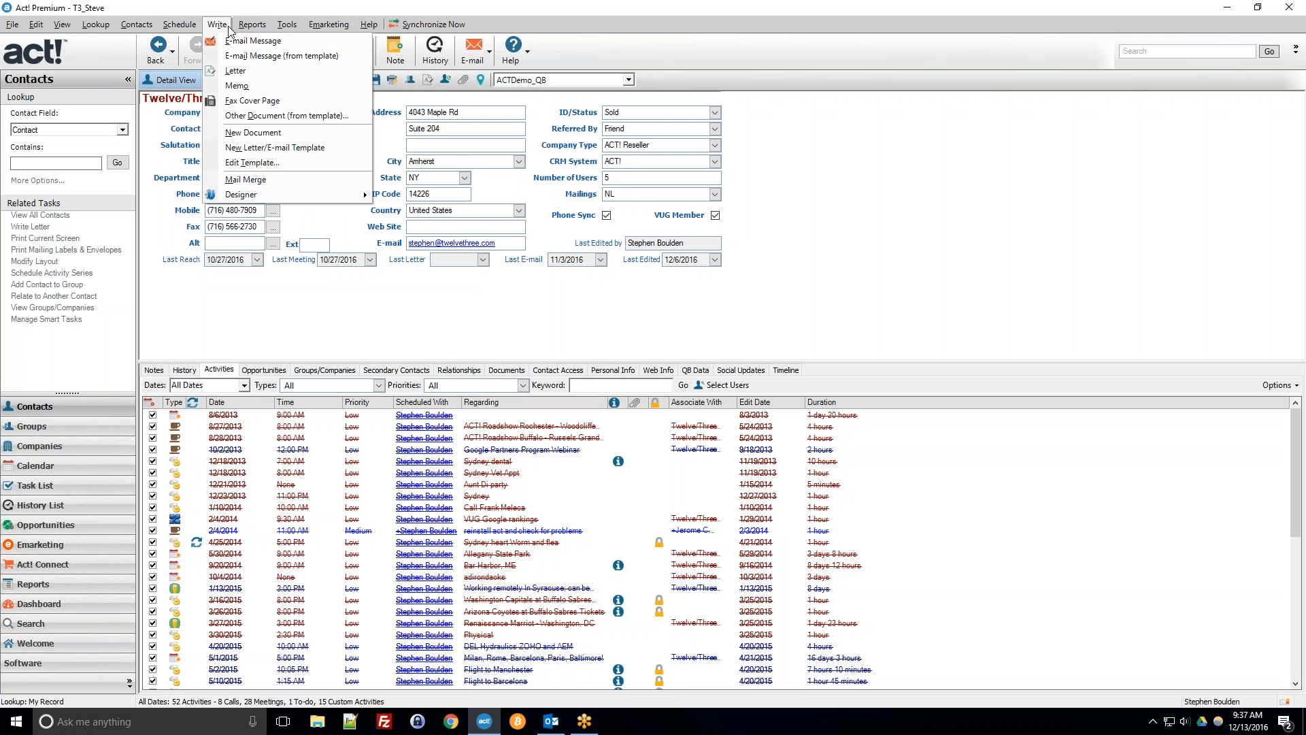
left_click(252, 57)
left_click(436, 324)
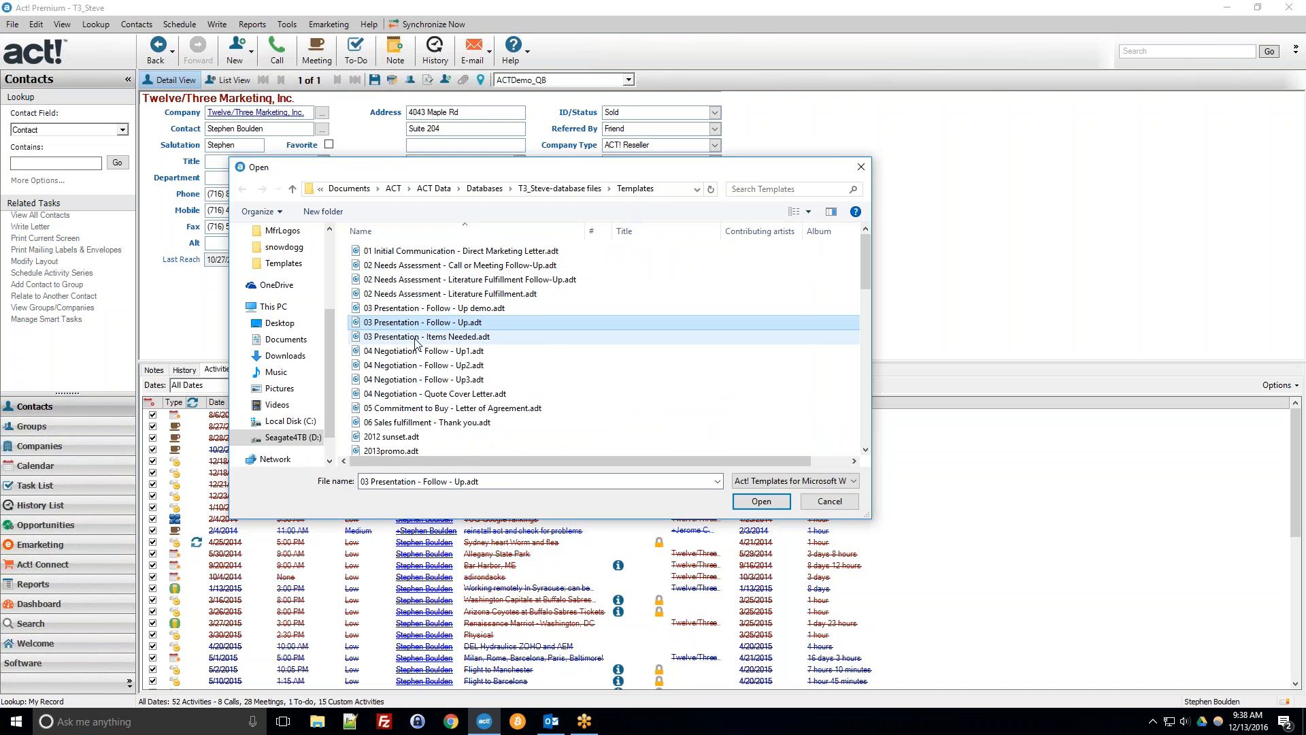
double_click(407, 327)
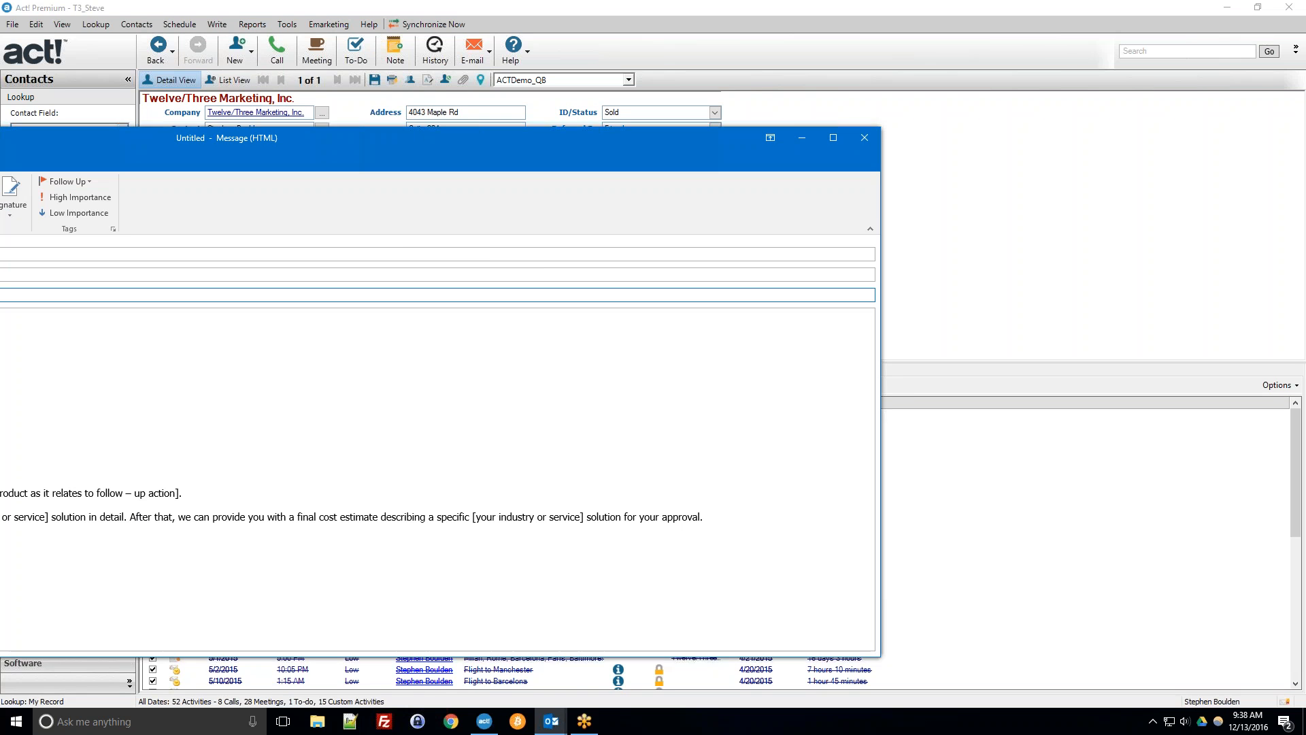
left_click_drag(882, 222, 381, 254)
left_click_drag(149, 144, 741, 70)
left_click(329, 275)
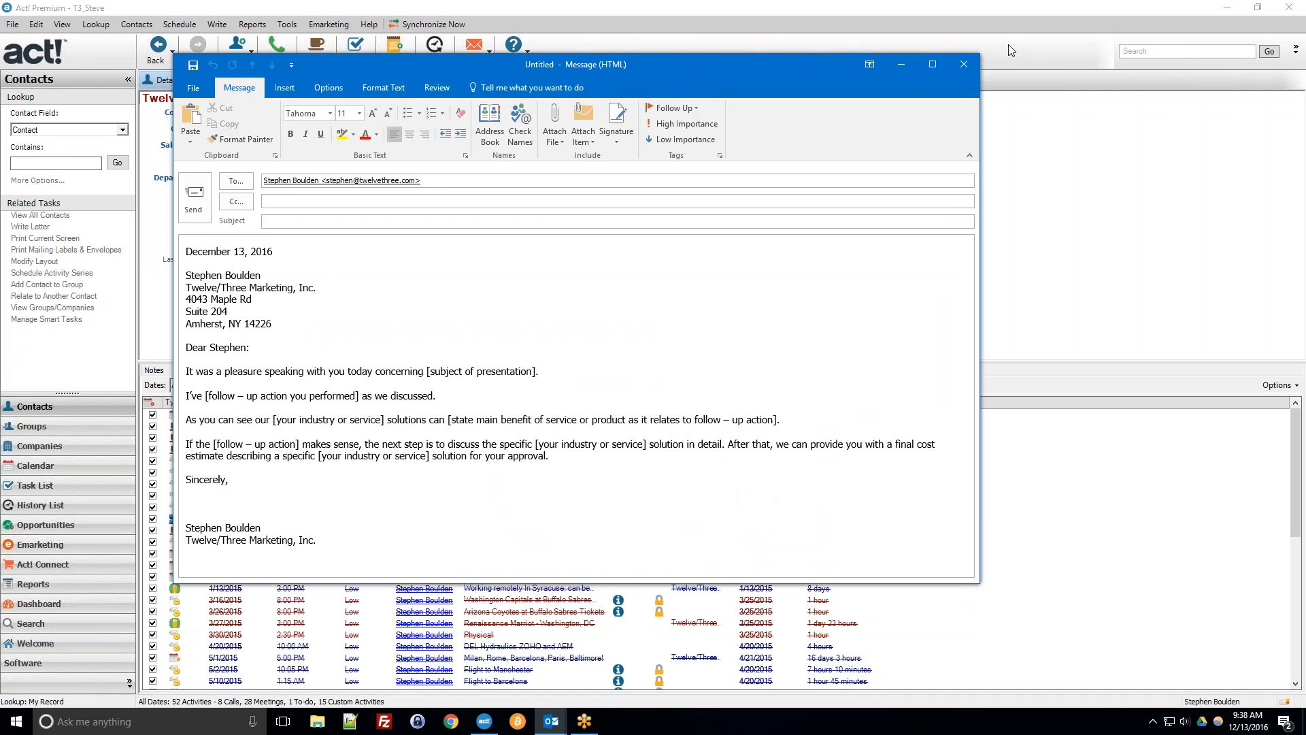
left_click(966, 63)
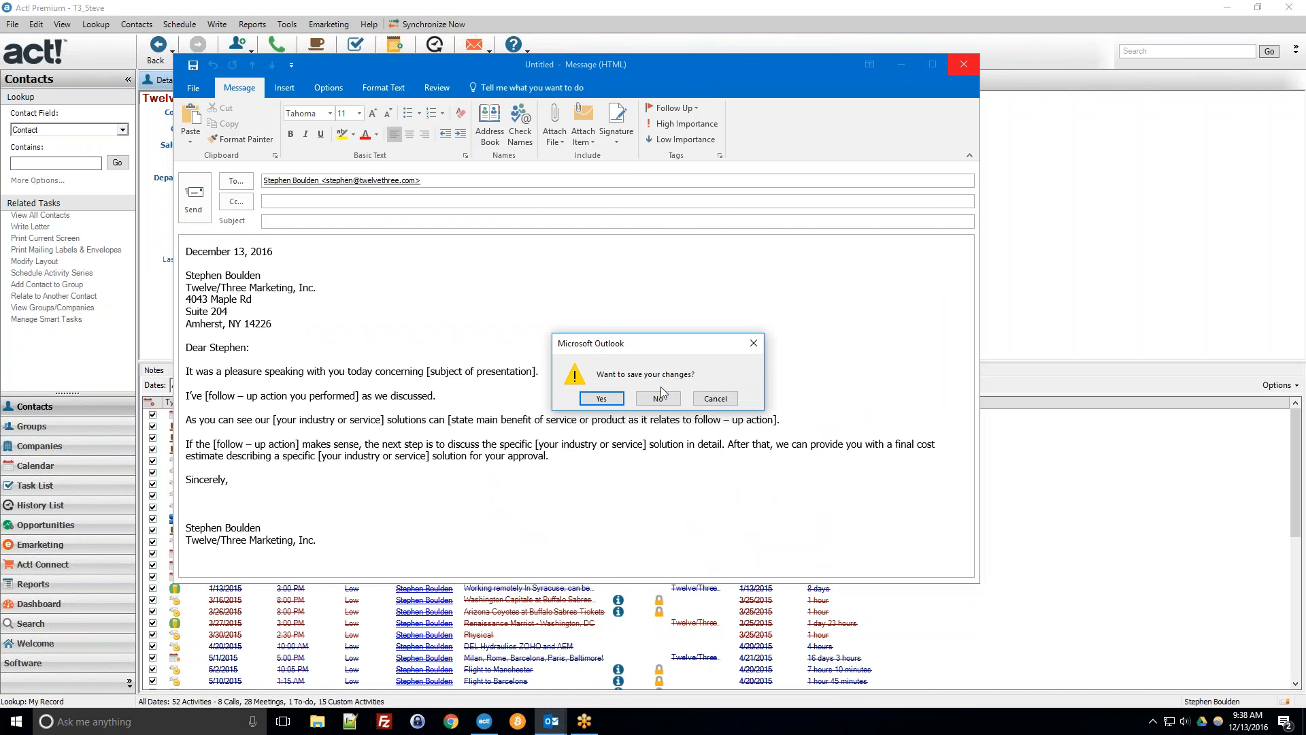
left_click(665, 400)
Open the 04 Negotiation - Follow - Up3 template for editing in Word.
left_click(252, 24)
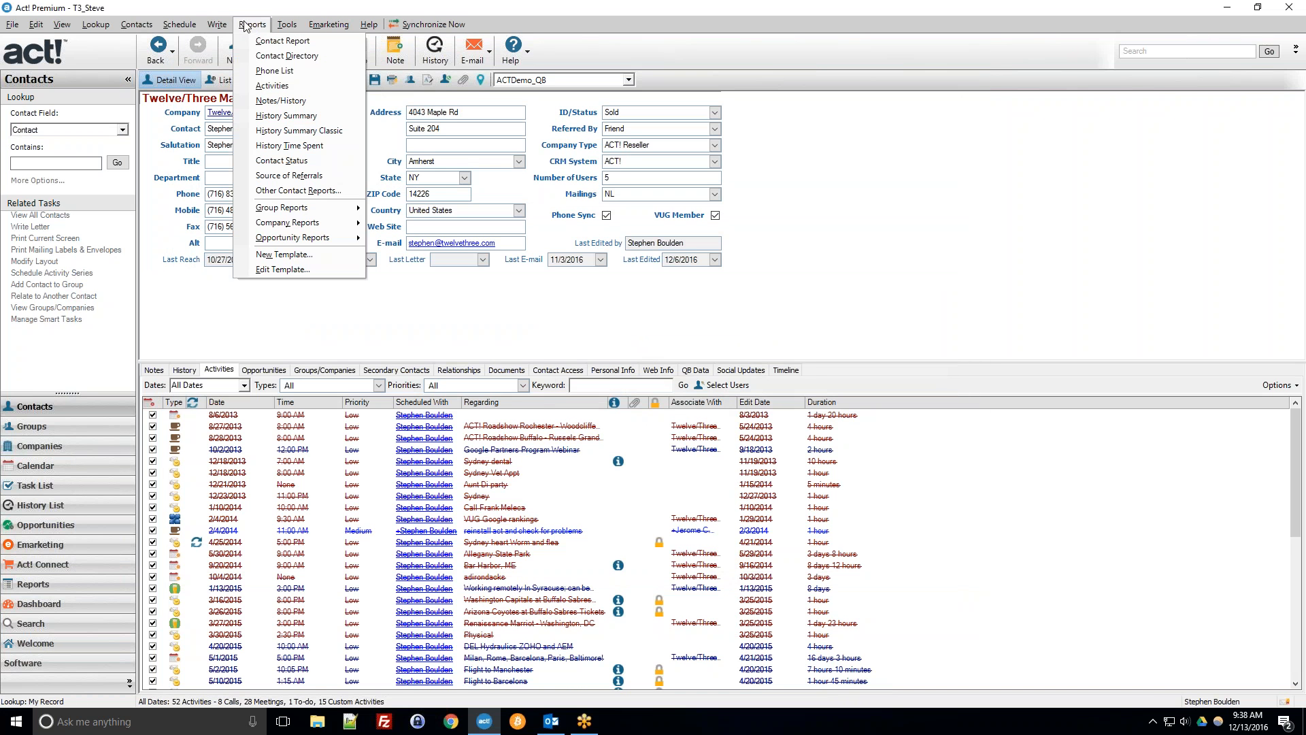
mouse_move(221, 26)
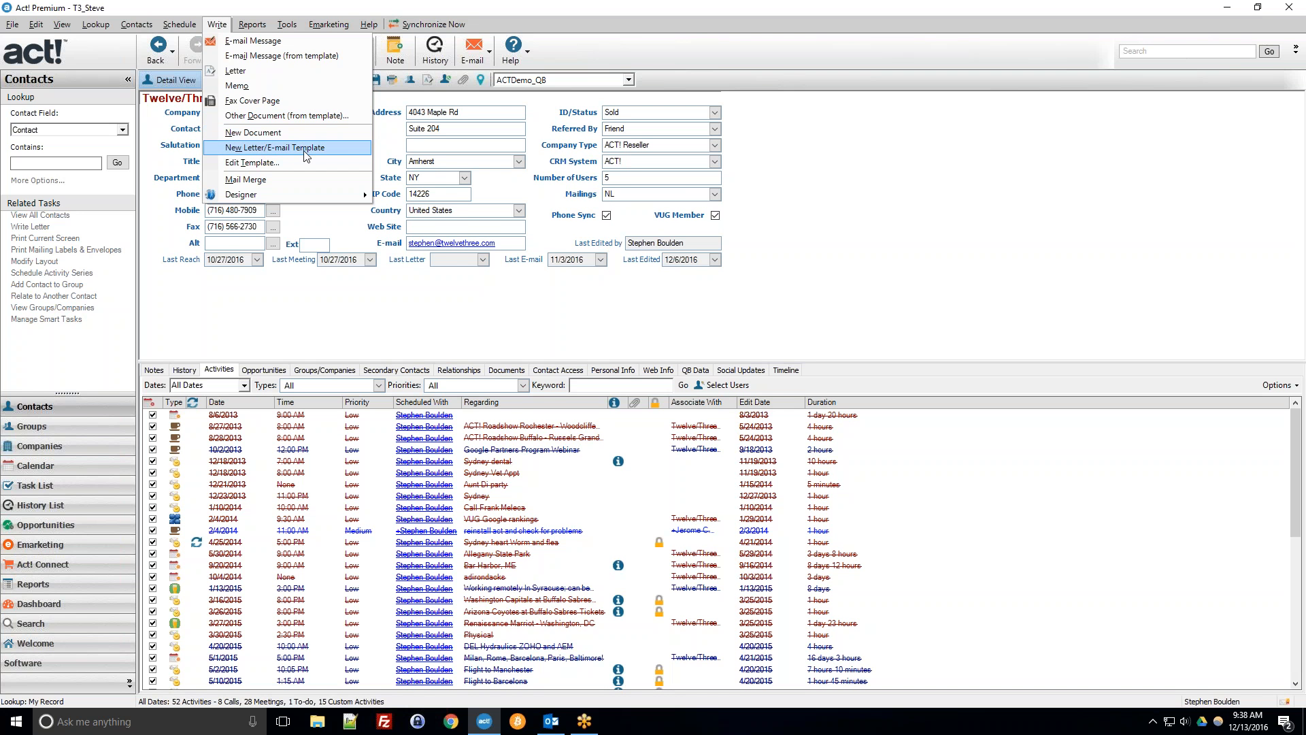
left_click(257, 167)
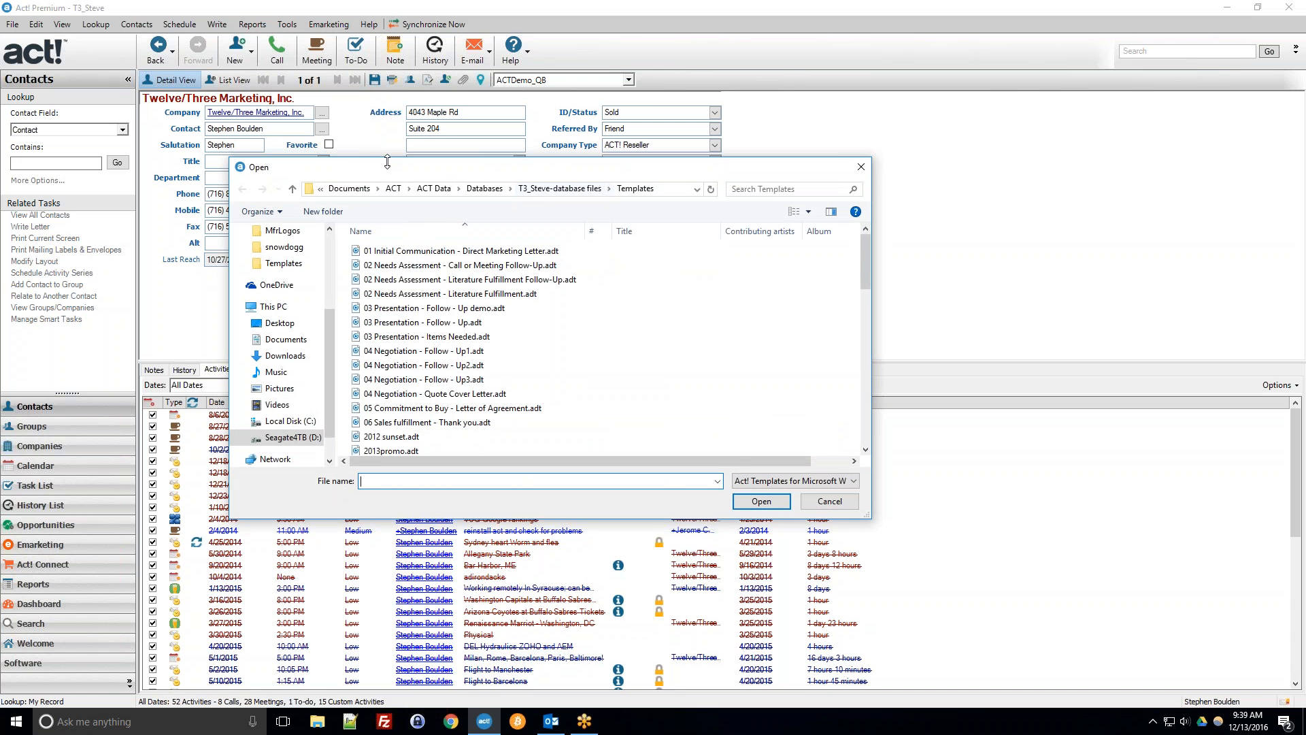
double_click(434, 381)
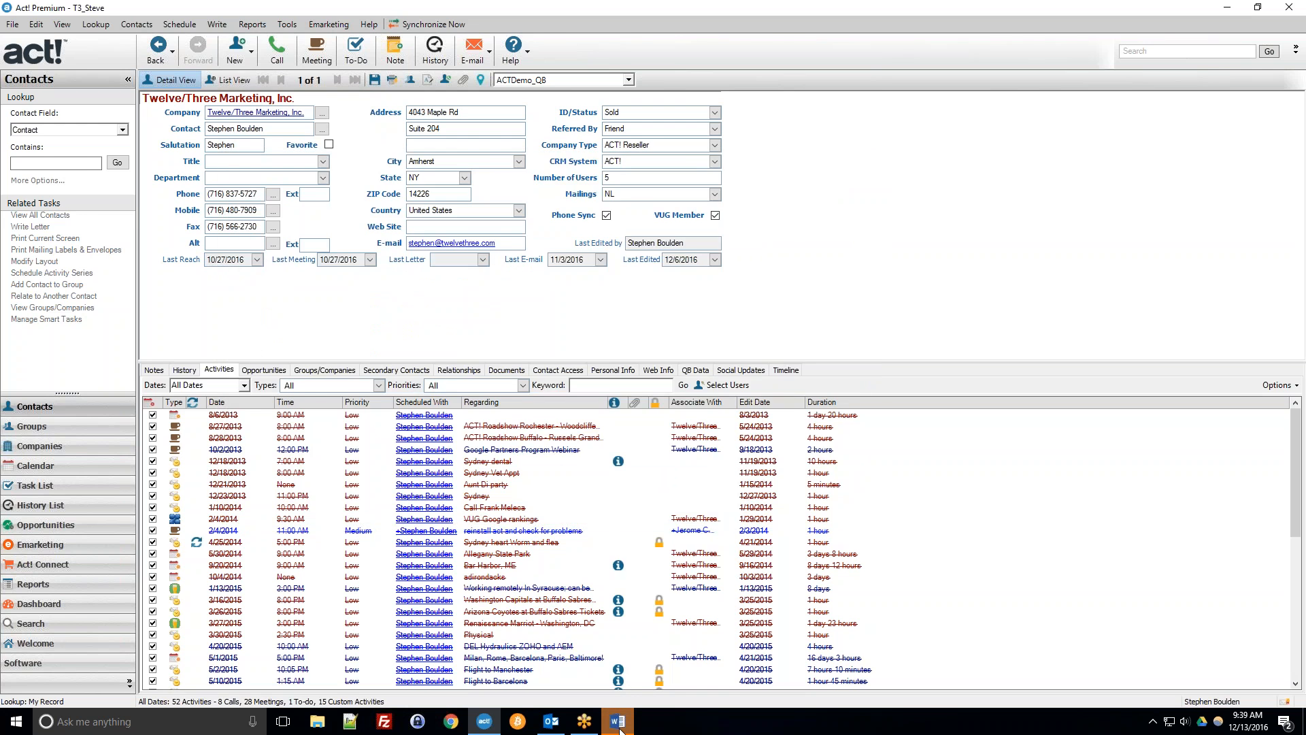
left_click(619, 722)
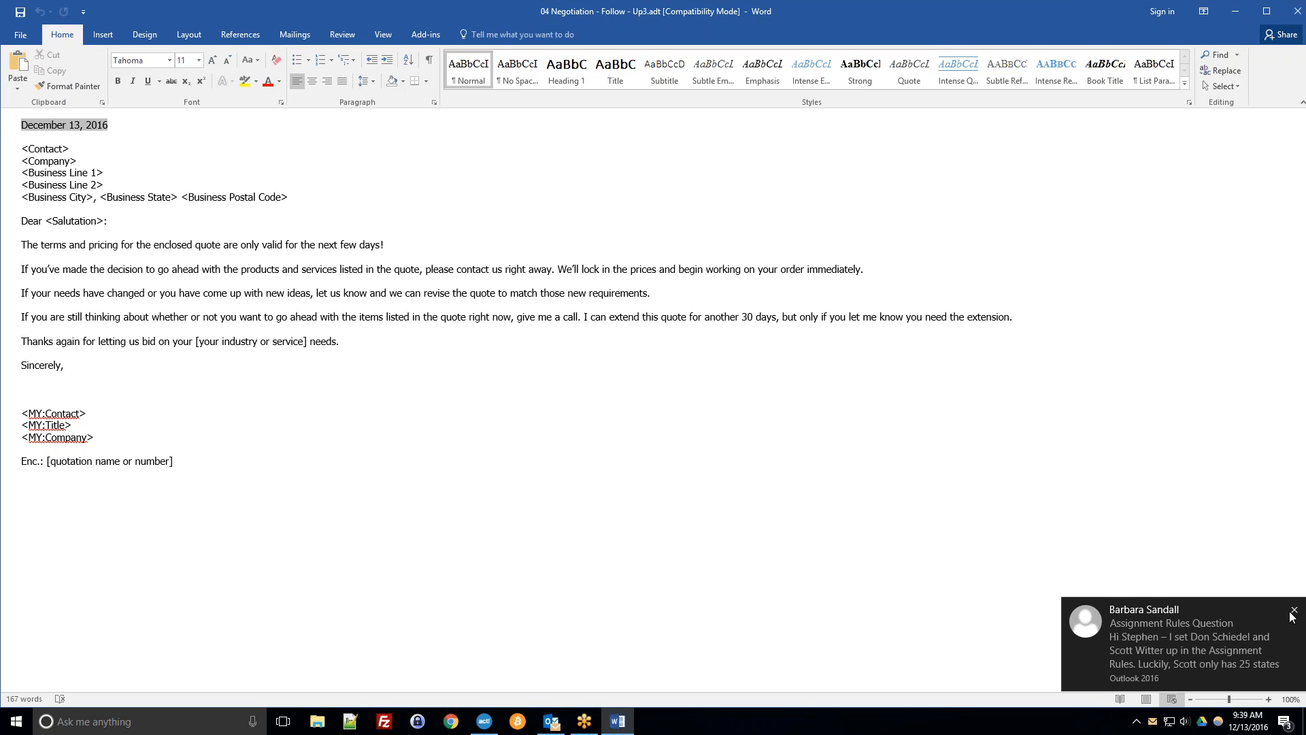
Dismiss the notification and switch the template document to Print Layout view.
left_click(1293, 608)
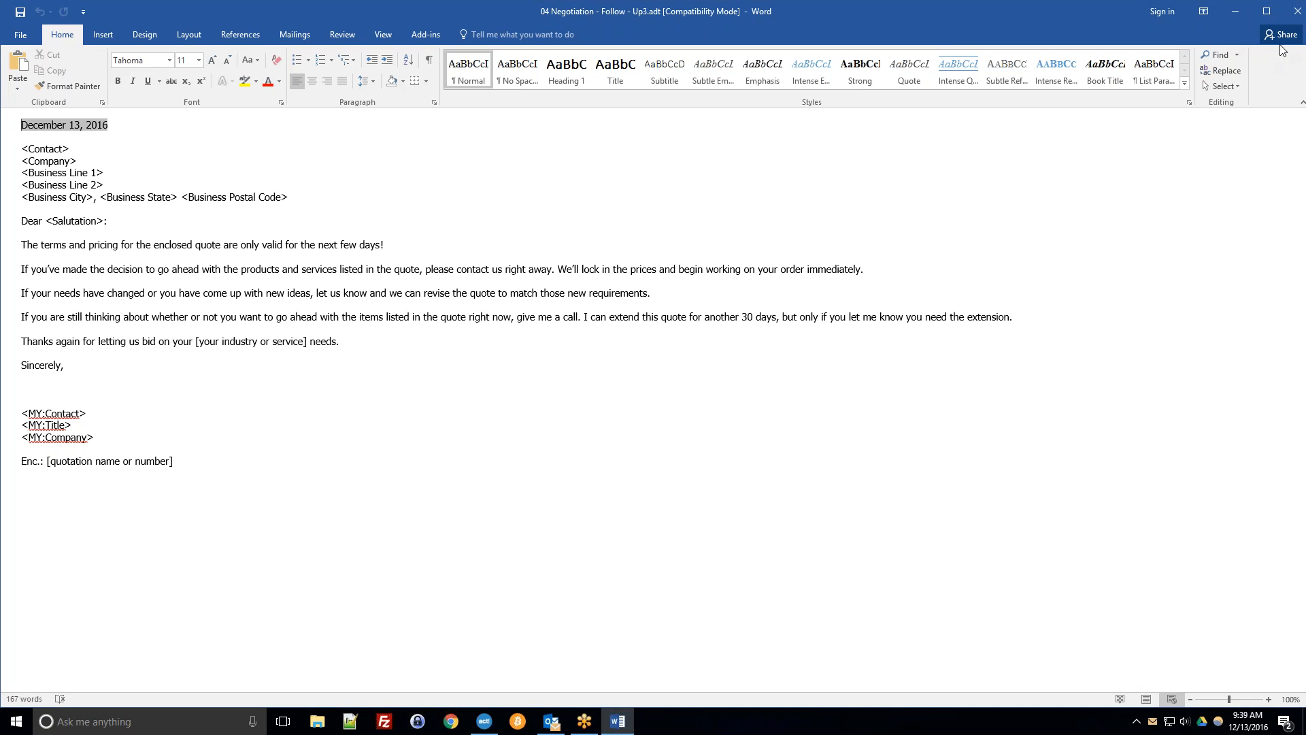
left_click(1297, 11)
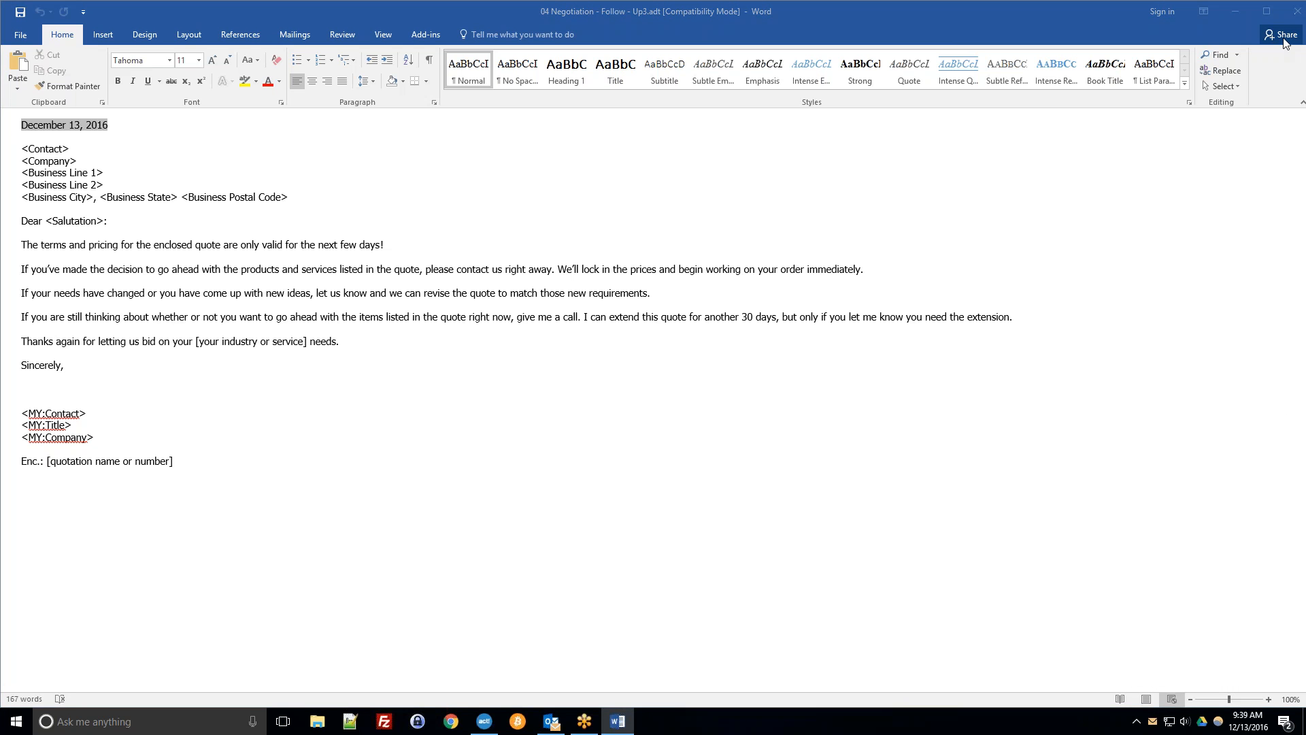
left_click(733, 8)
left_click(204, 37)
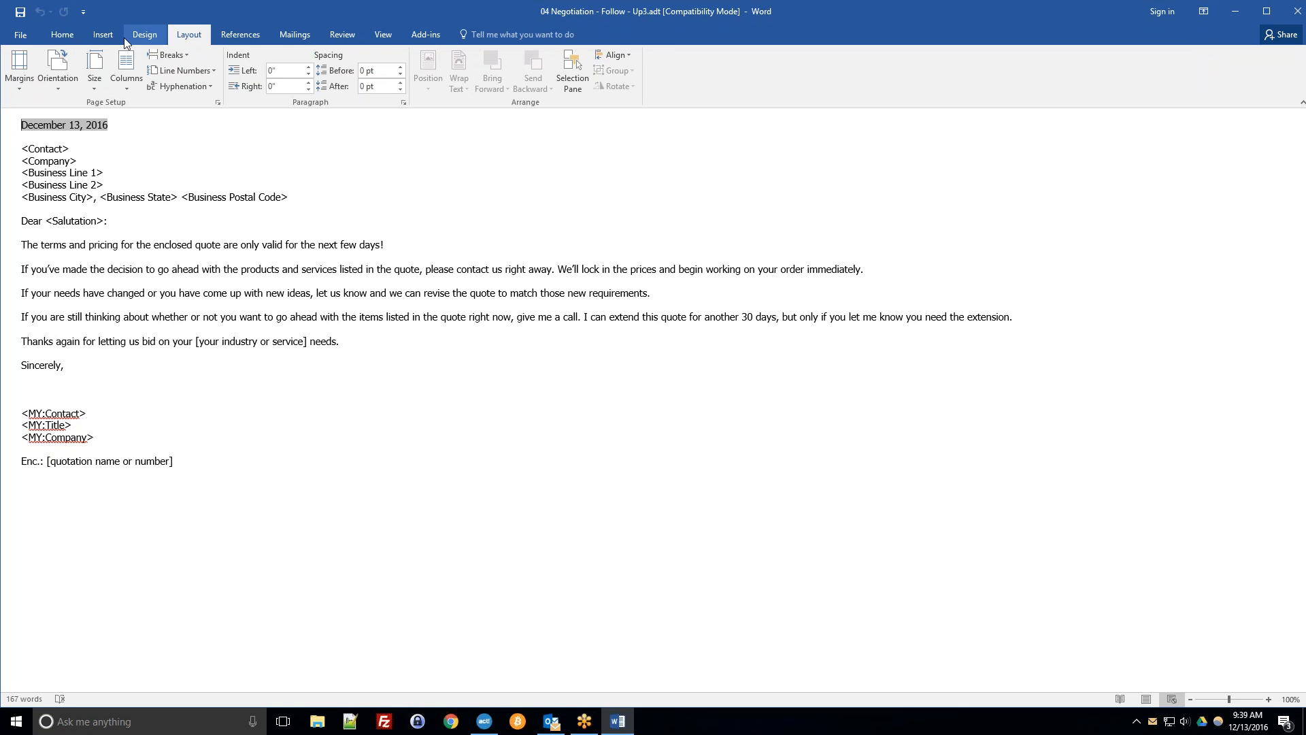
left_click(383, 34)
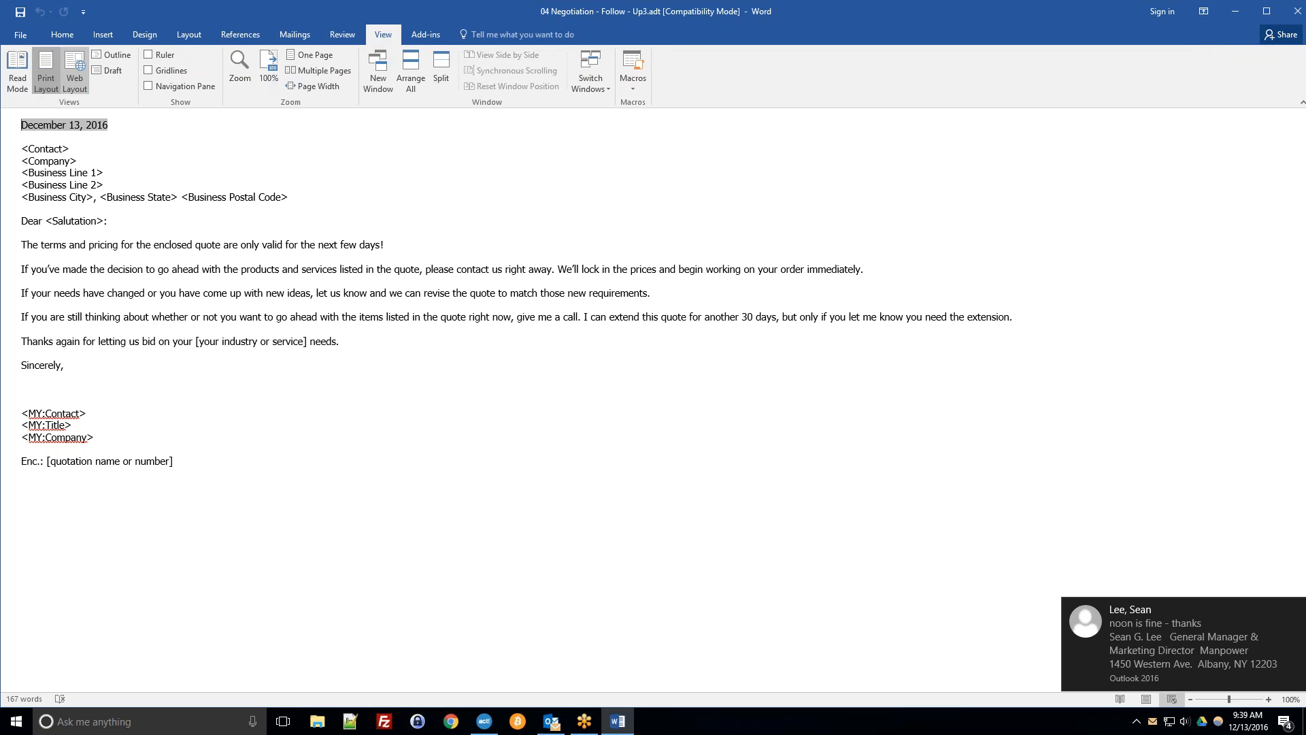
left_click(38, 80)
Select and delete all of the template's existing text.
left_click(507, 267)
left_click(599, 249)
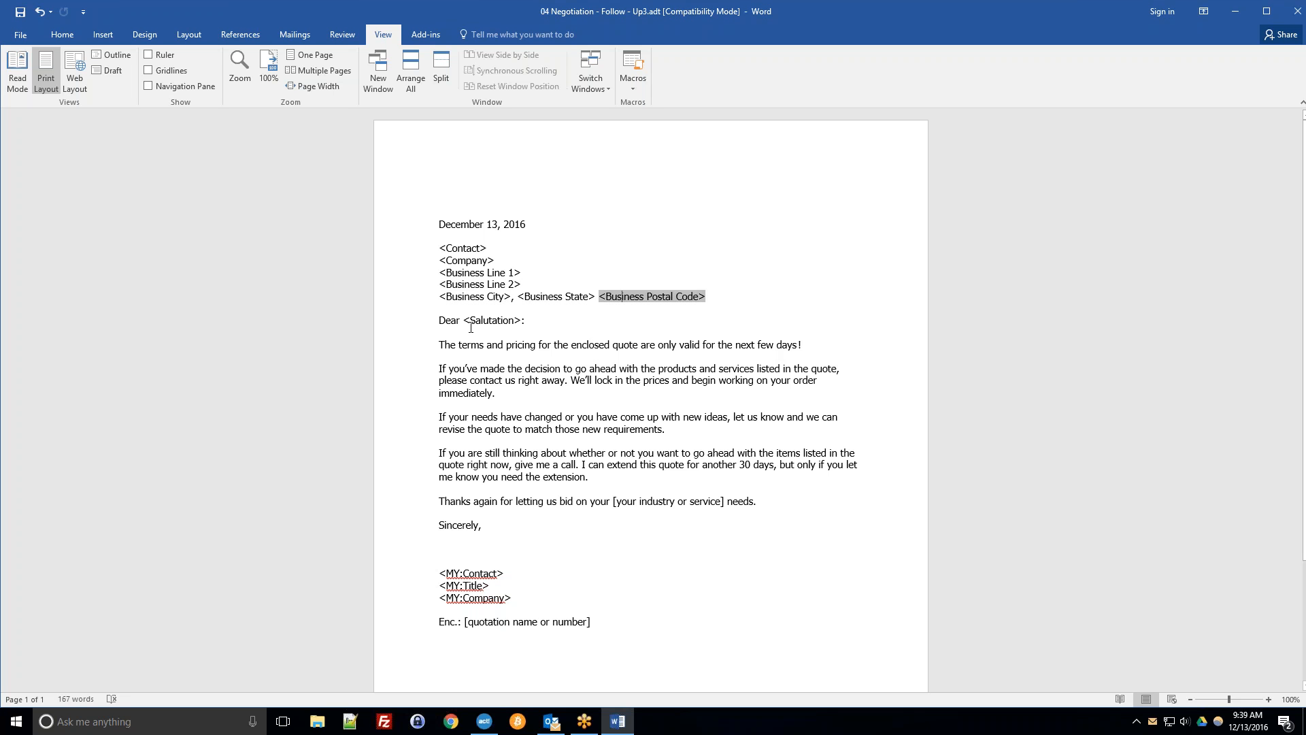
left_click(483, 355)
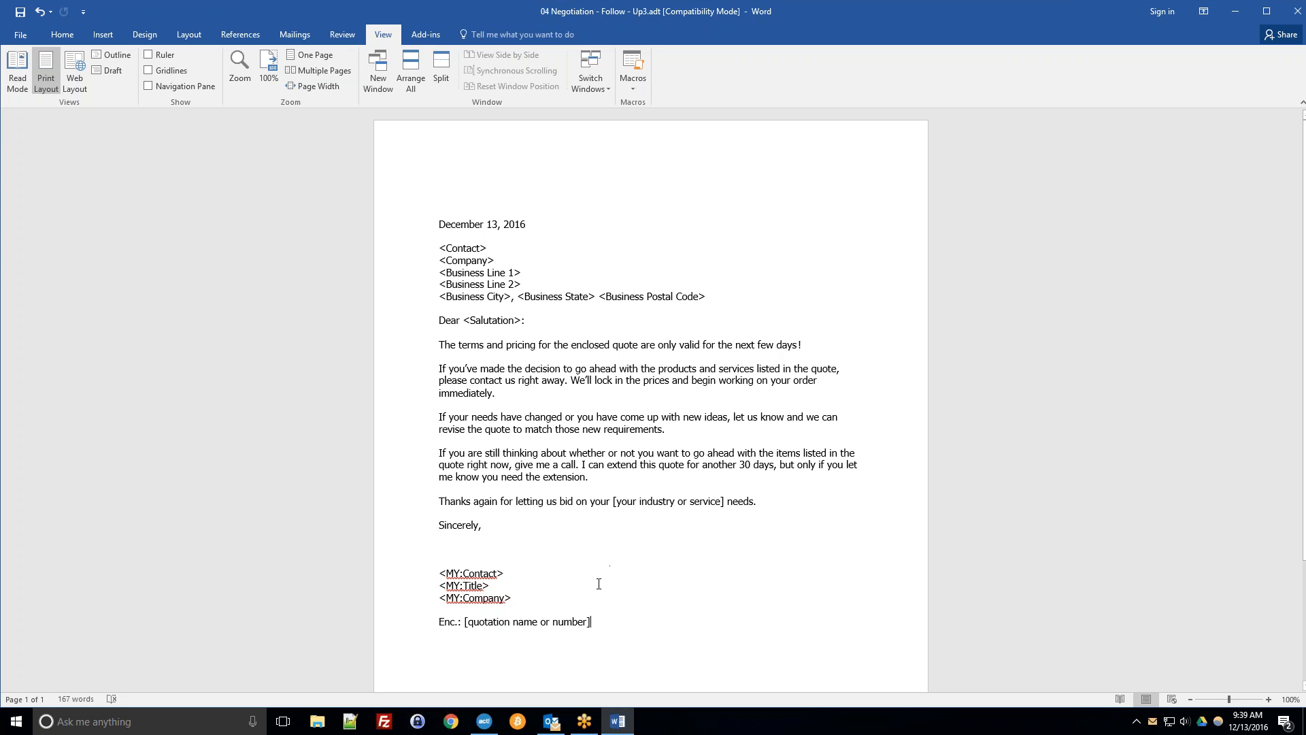
key("ctrl+a")
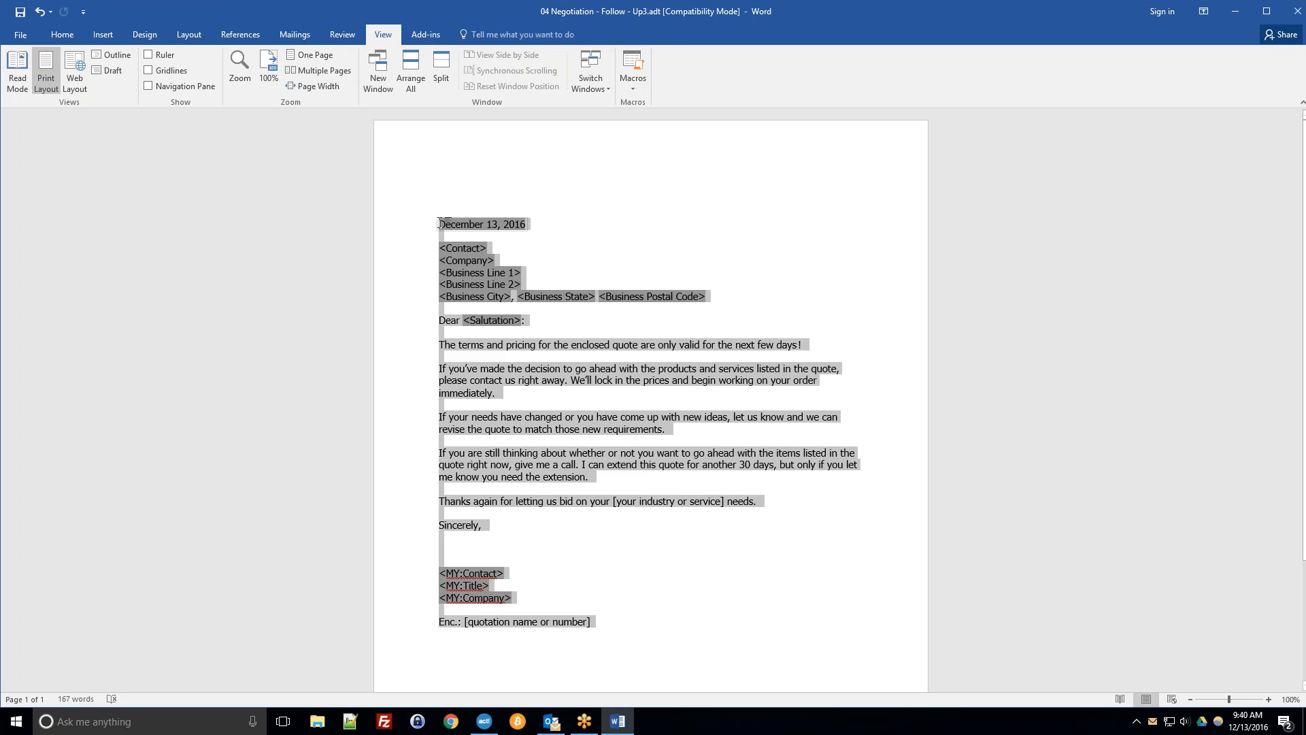
key("Delete")
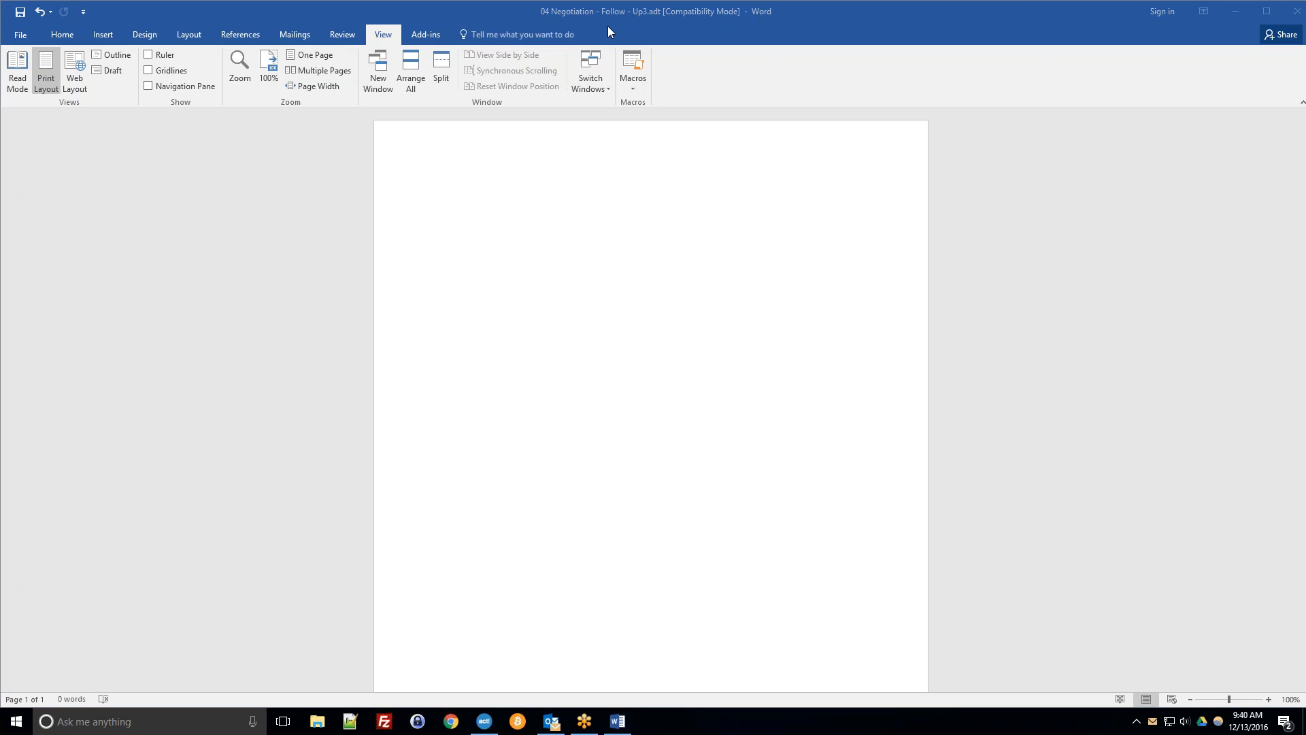
Type "Dear" at the start of the empty template.
left_click(704, 10)
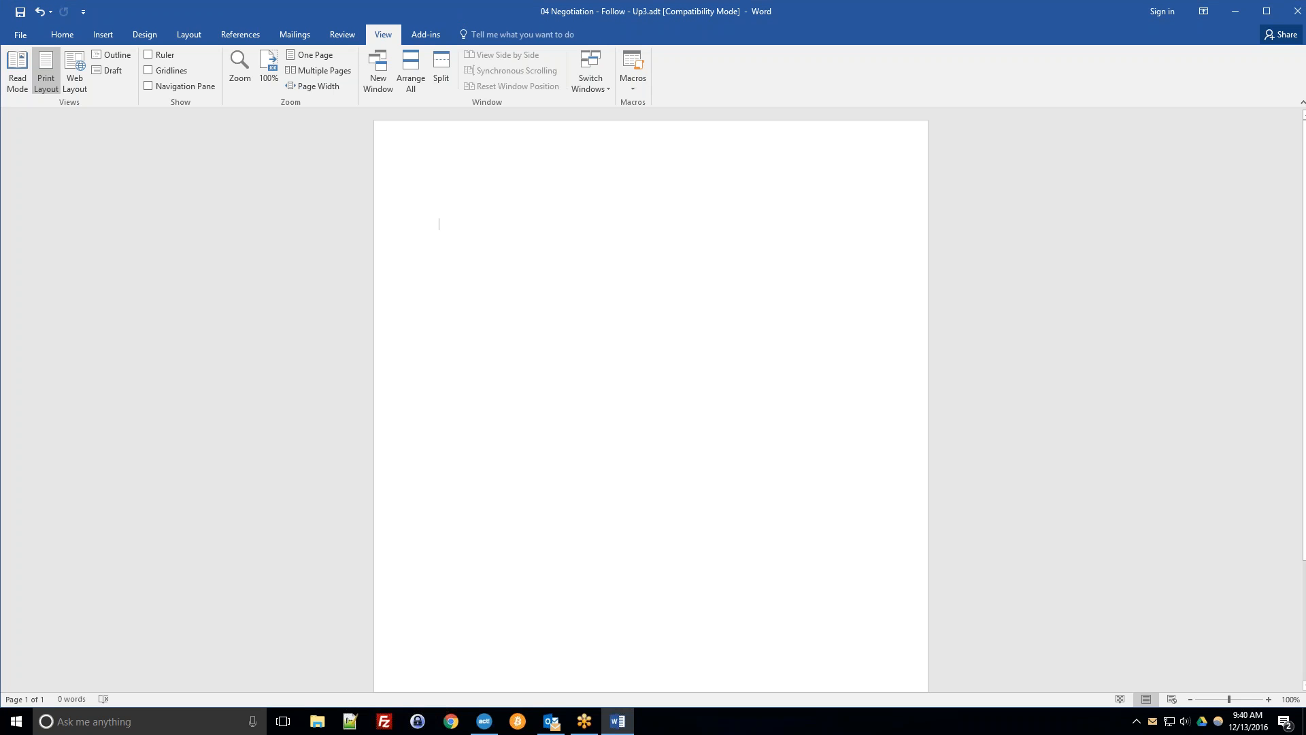
type("Dwe")
key("BackSpace")
type("ear")
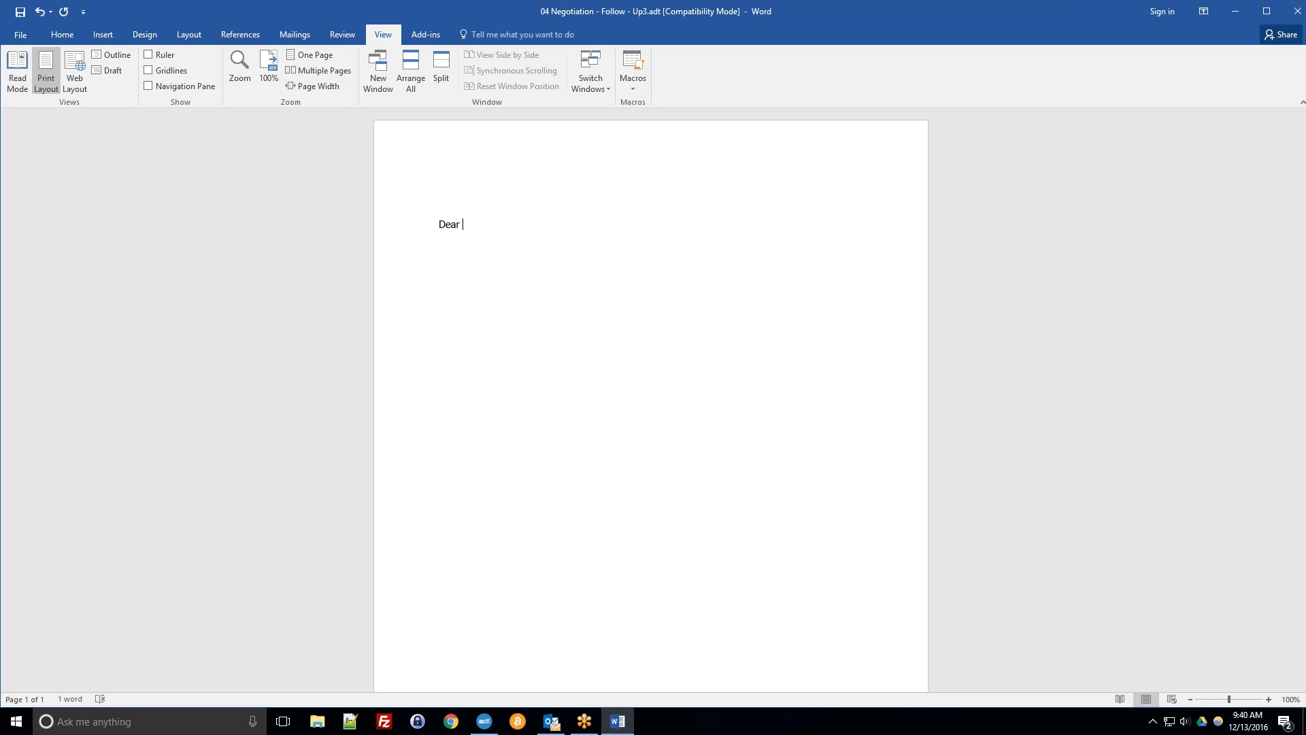
Open the Act! add-in's field list to add mail merge fields.
left_click(430, 36)
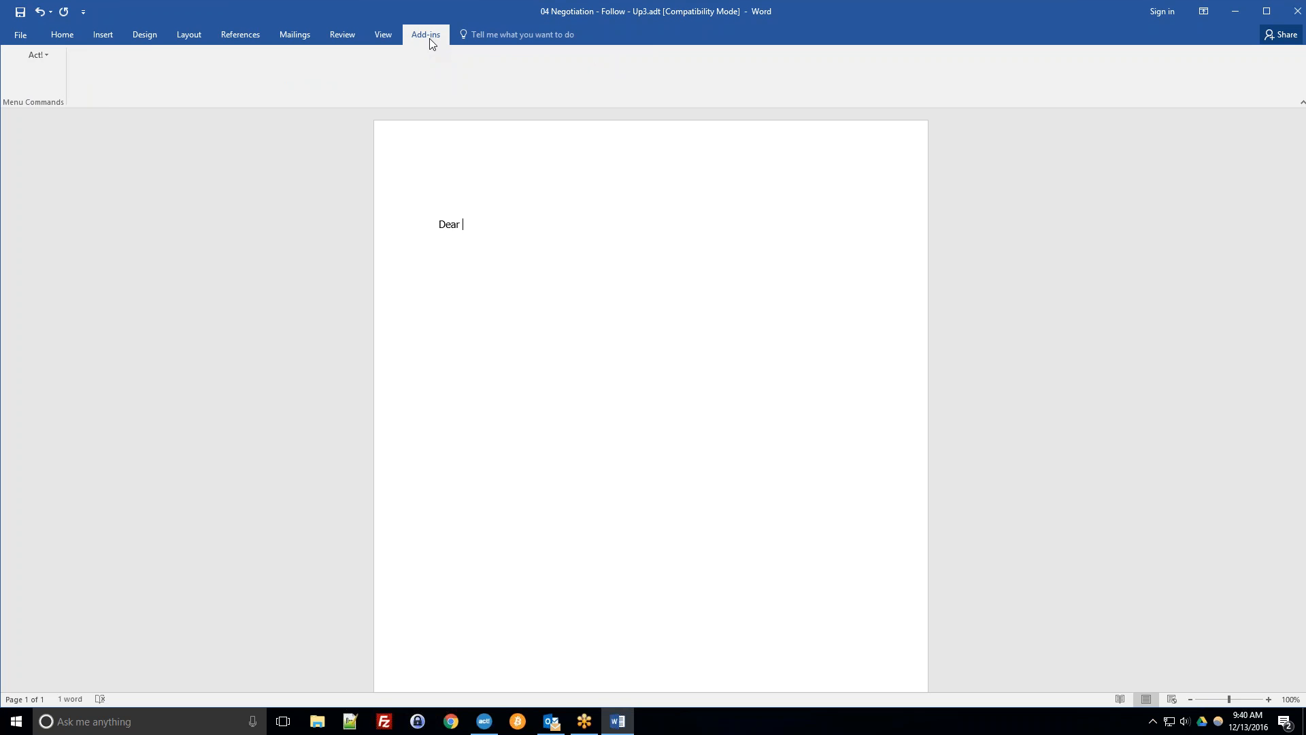
left_click(37, 57)
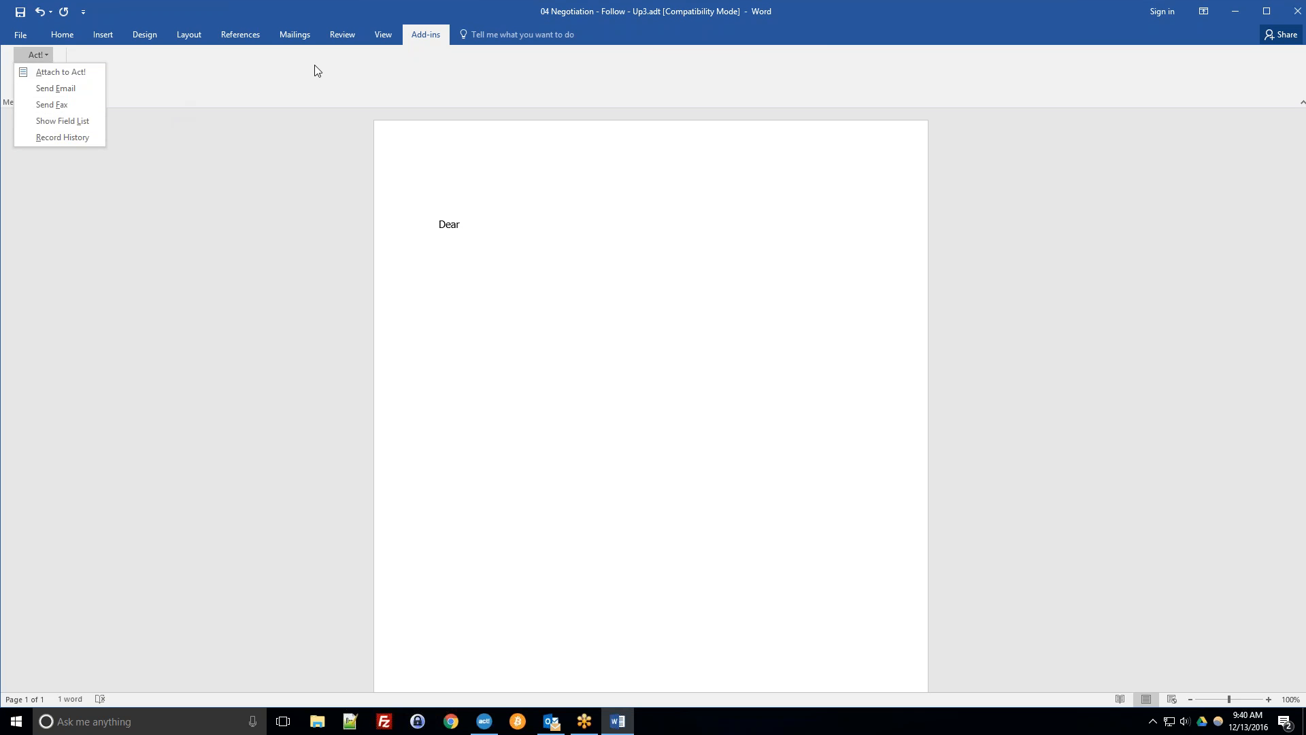
left_click(57, 121)
left_click_drag(260, 174, 206, 170)
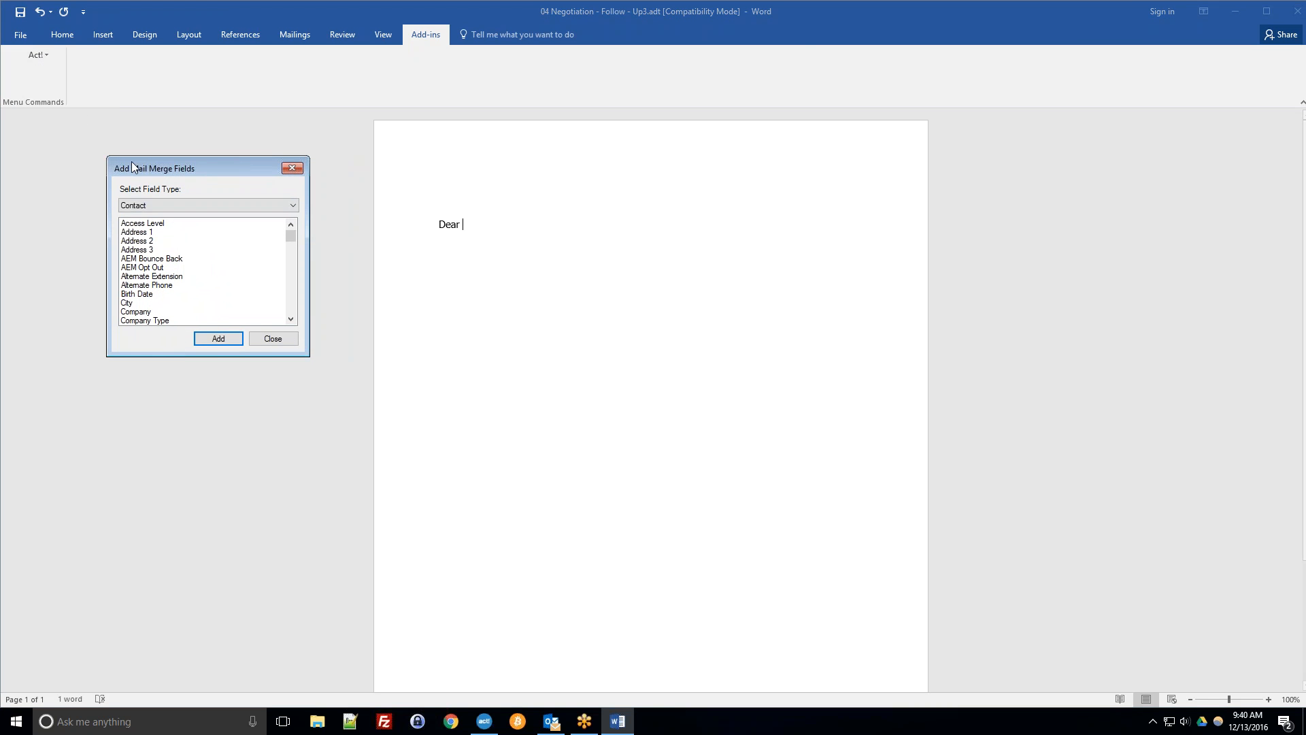
Browse the available Contact merge fields and the field type options in the dialog.
left_click(178, 241)
scroll(200, 254, "down", 1)
scroll(200, 255, "down", 8)
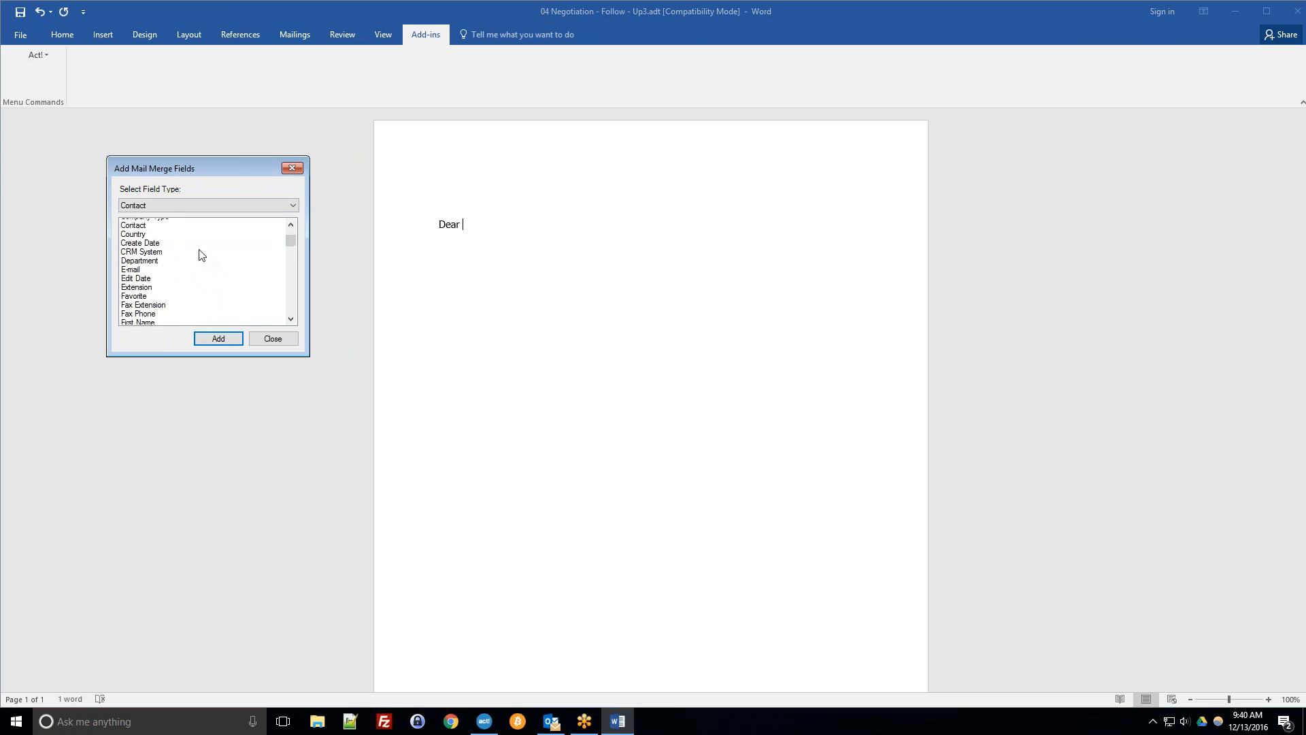
scroll(200, 255, "down", 4)
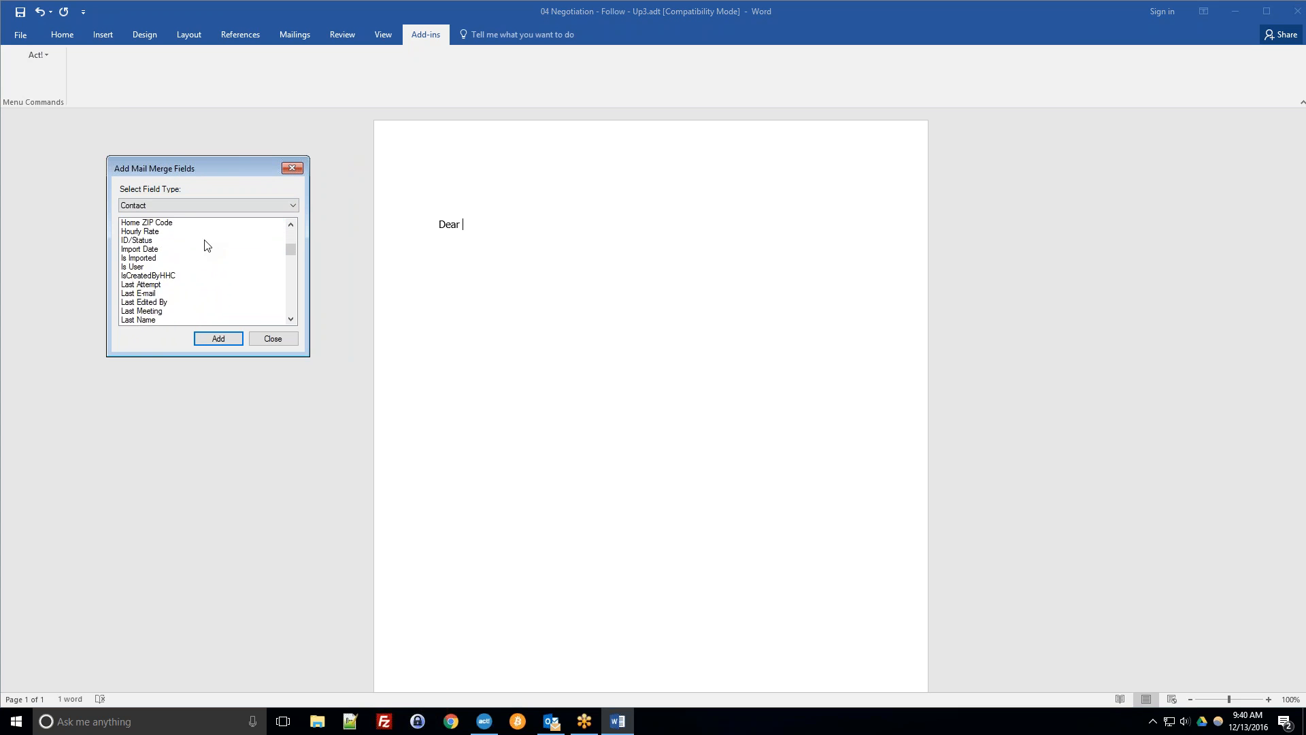
scroll(155, 291, "up", 13)
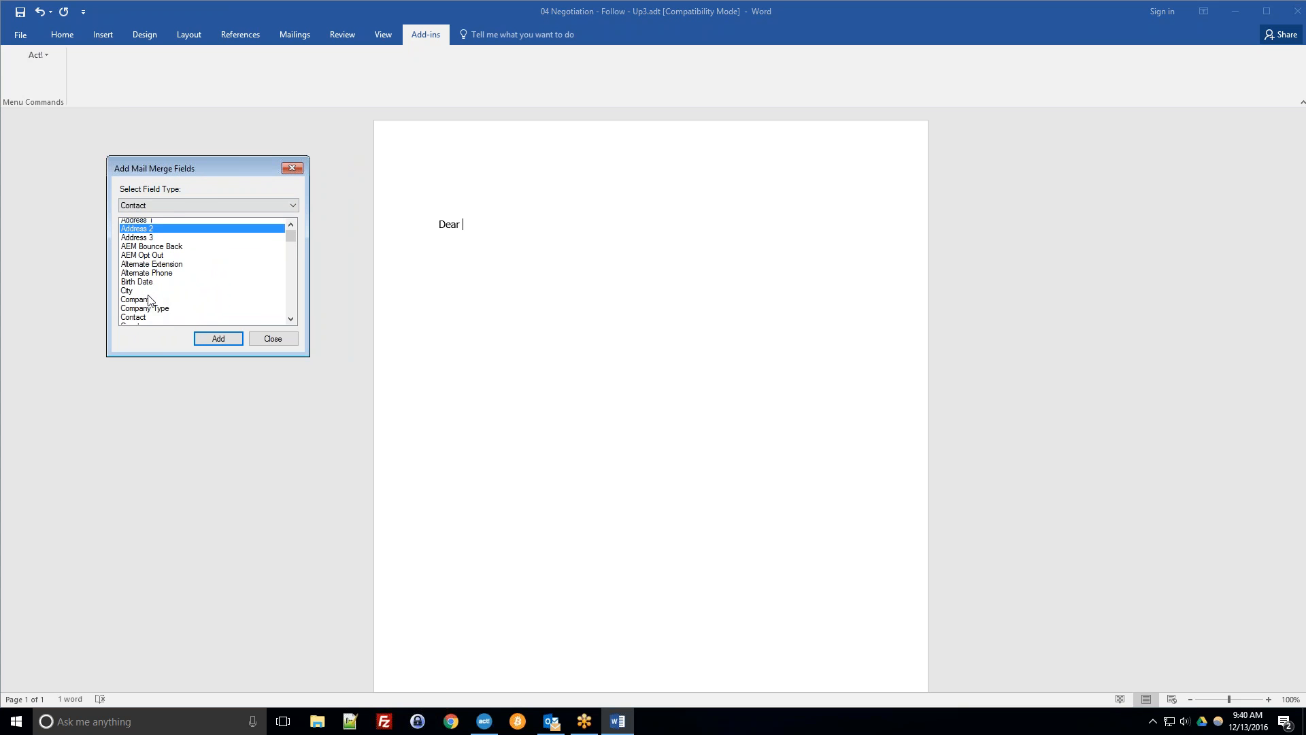
left_click(145, 207)
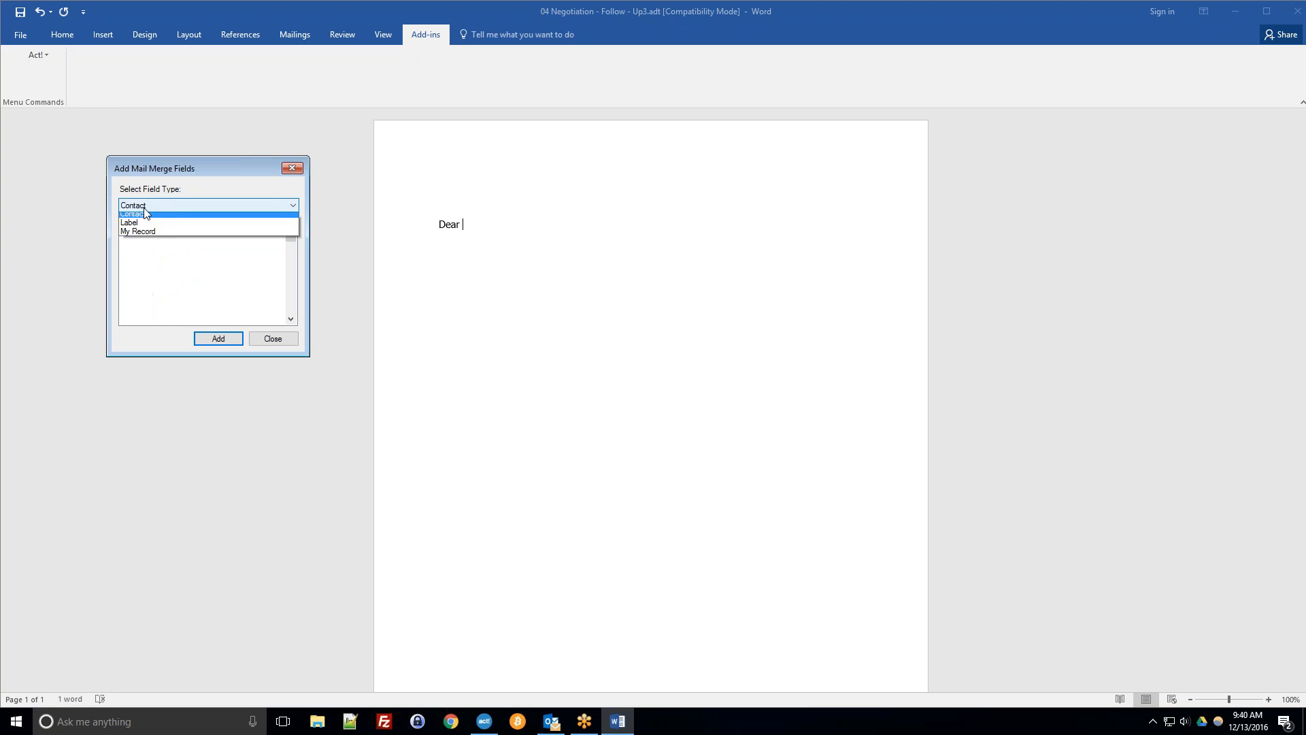
left_click(144, 207)
left_click(144, 206)
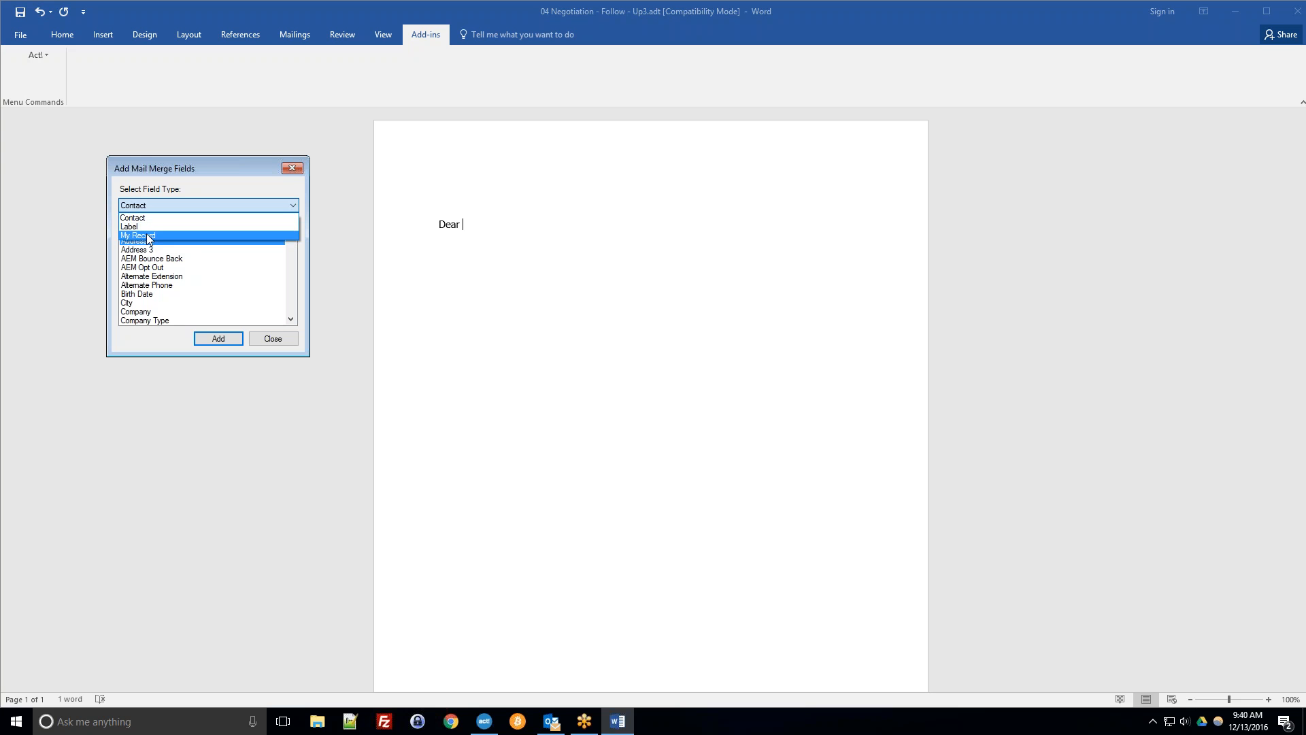
left_click(156, 199)
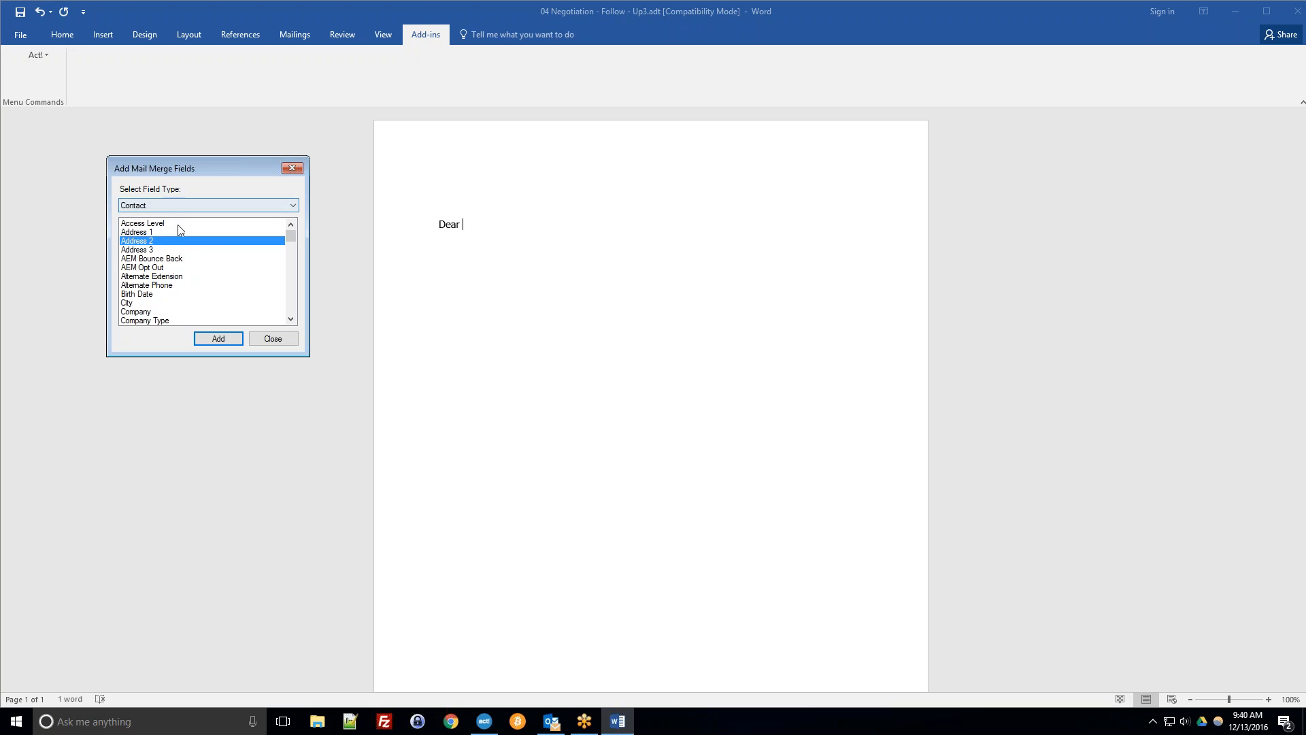
Insert the Contact First Name merge field after "Dear".
scroll(231, 260, "down", 4)
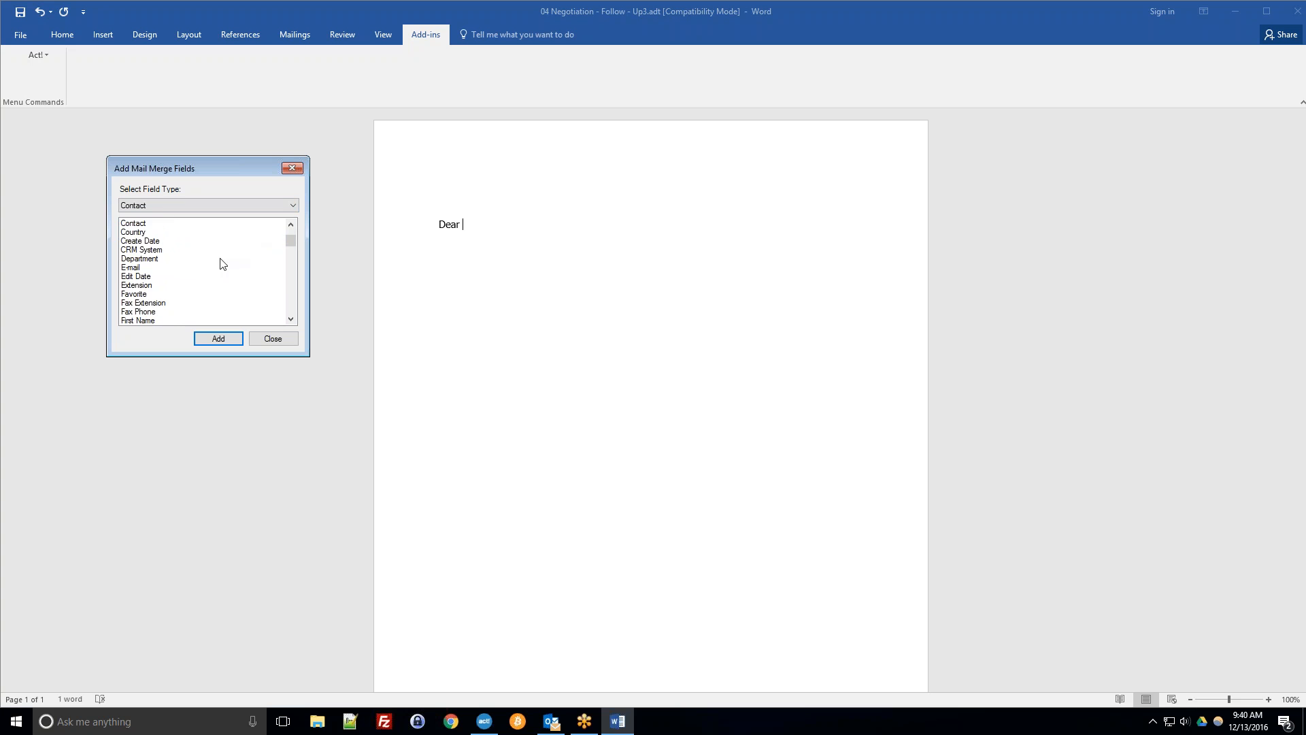
scroll(138, 293, "down", 1)
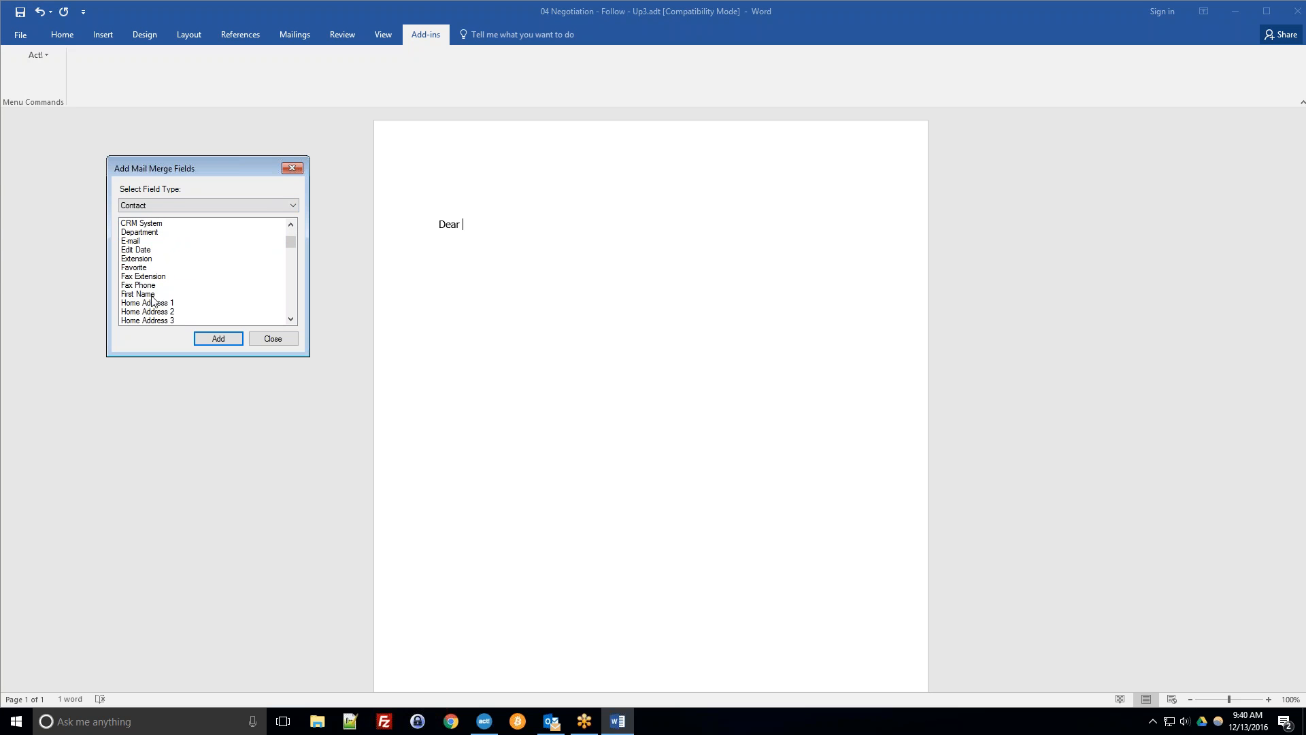
left_click(149, 295)
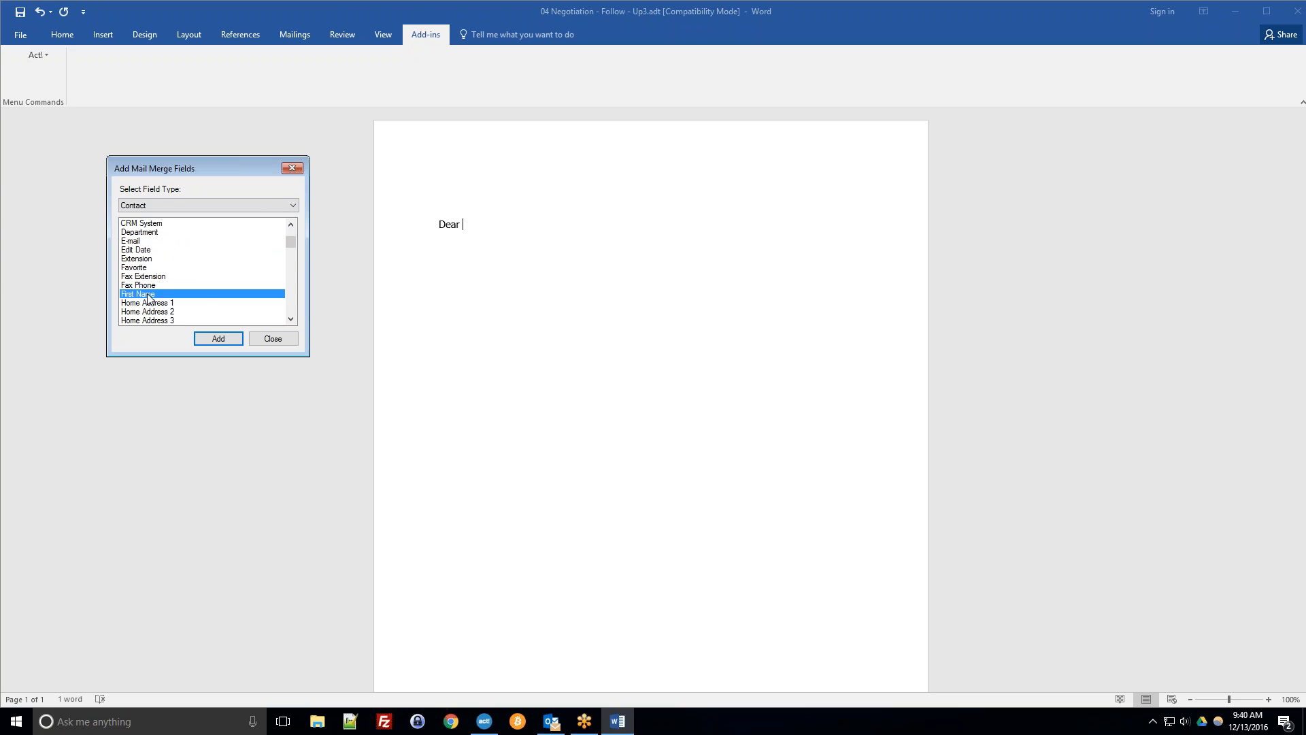
left_click(204, 343)
key("Return")
left_click(603, 230)
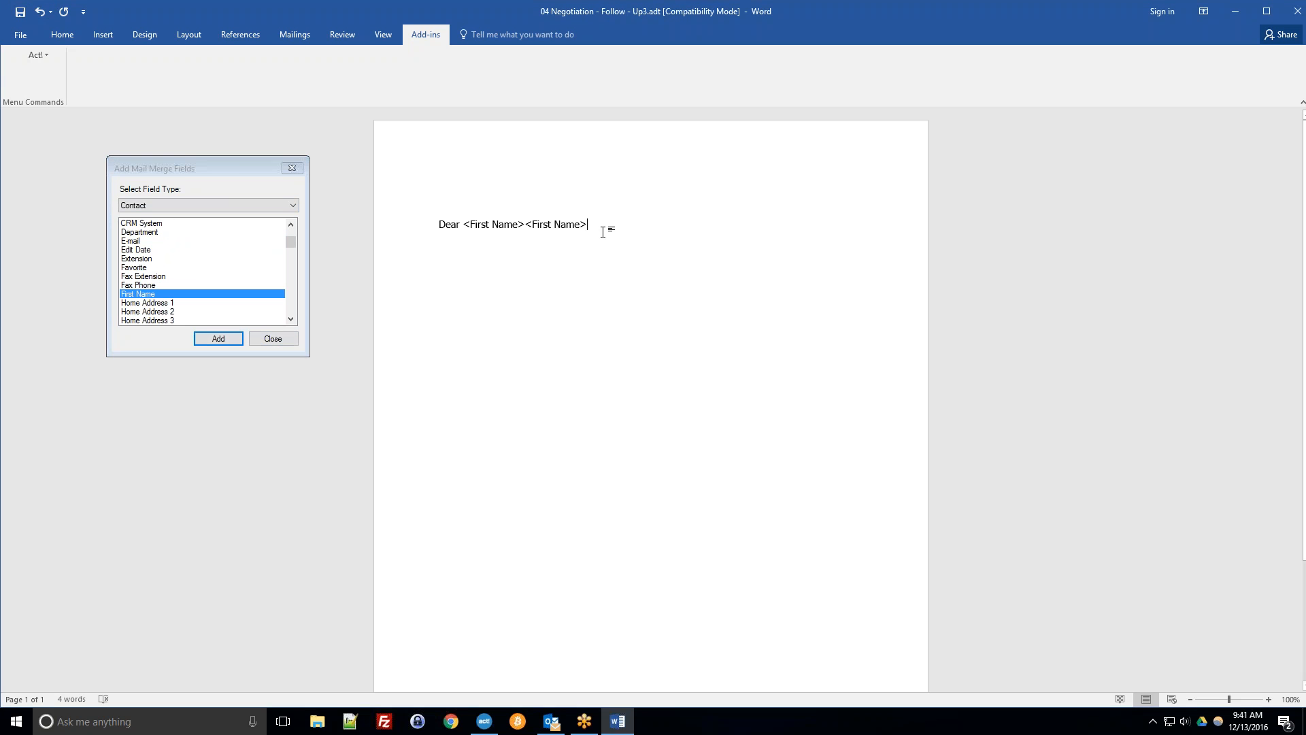
Delete the duplicate First Name field and add a comma after the greeting.
double_click(532, 225)
key("Delete")
type(",")
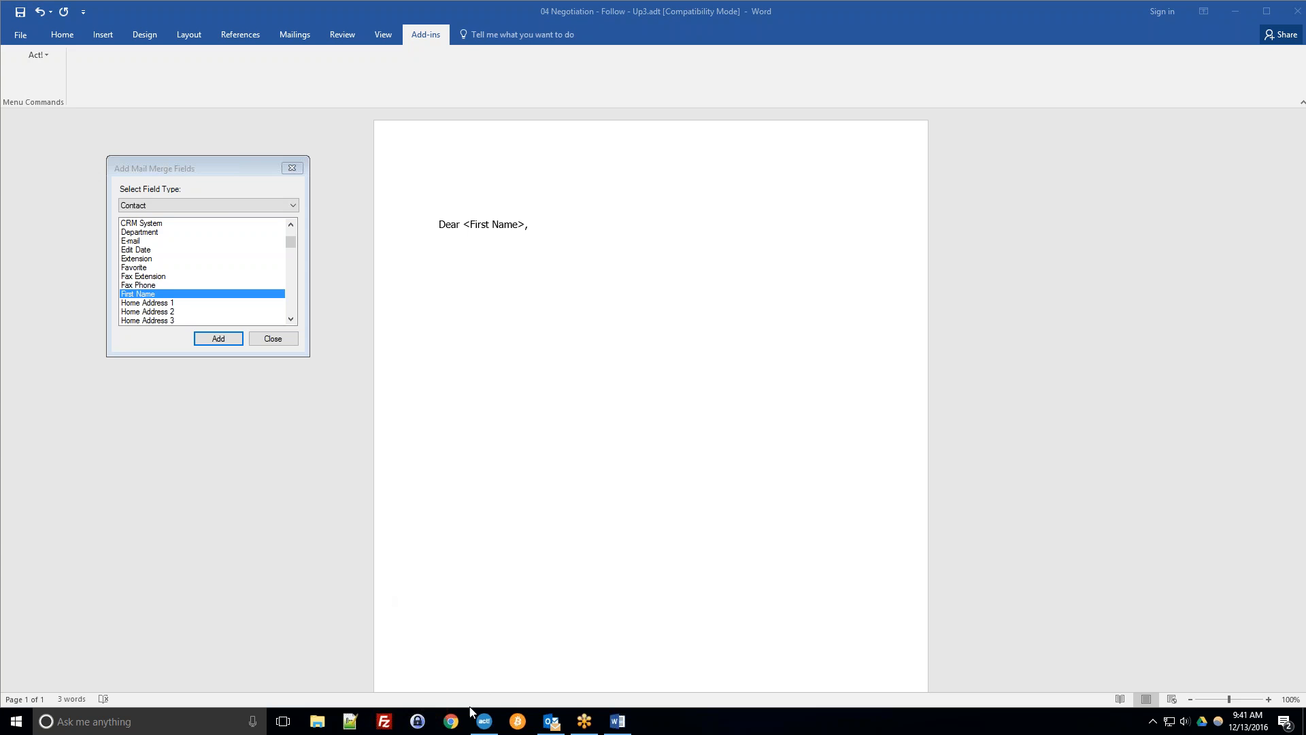
Open Act!'s Edit Template dialog to inspect the templates folder path, then cancel and return to the template.
left_click(482, 726)
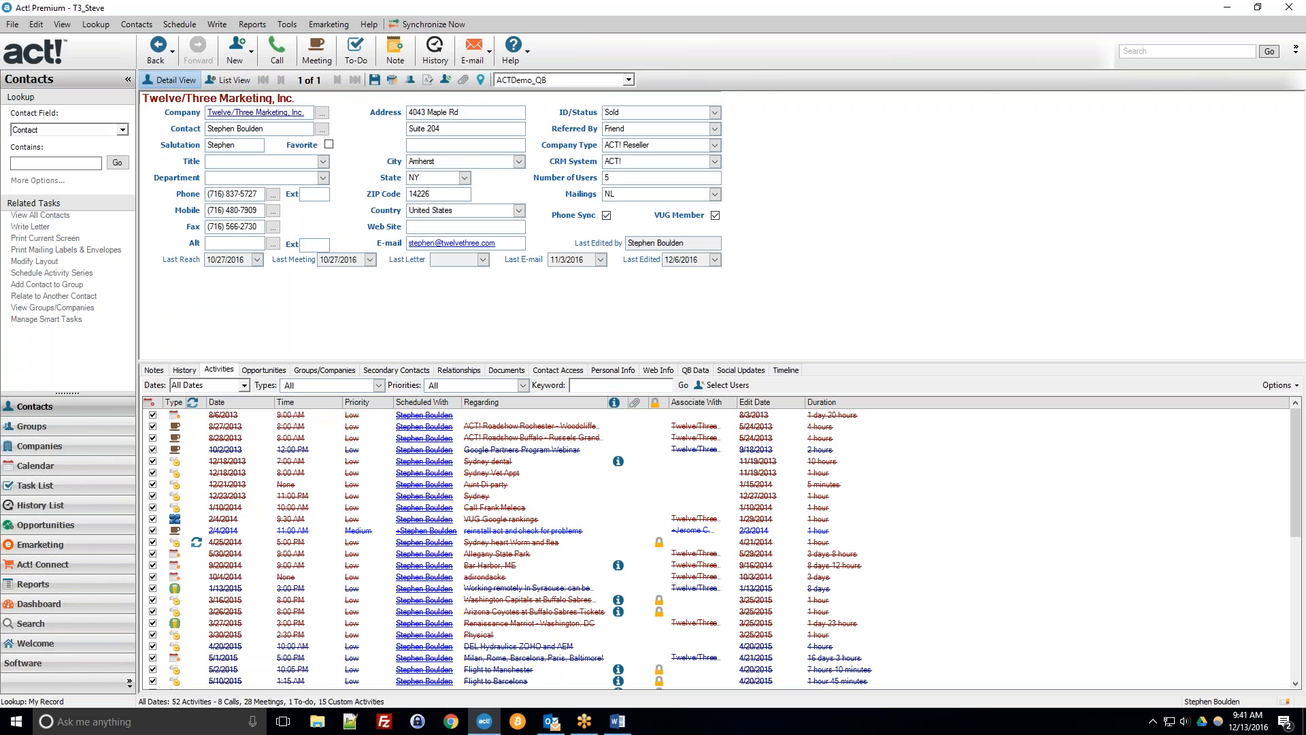
left_click(217, 24)
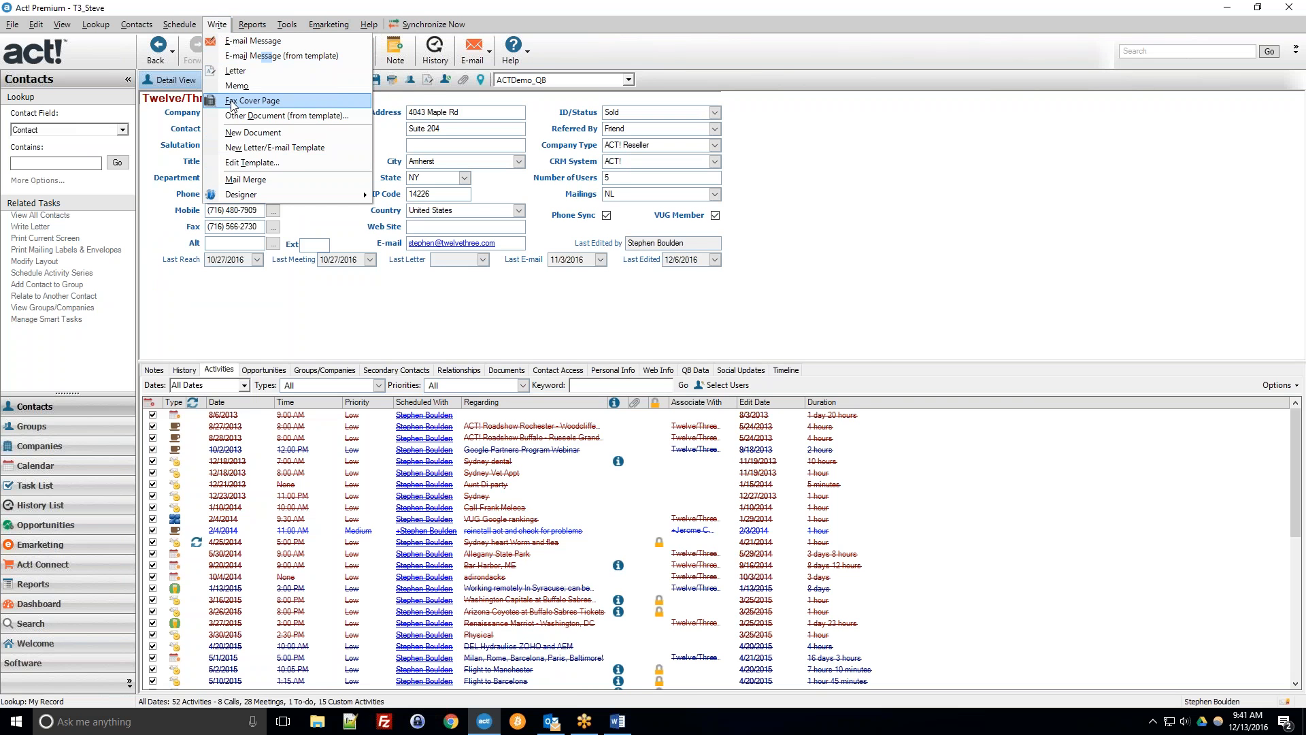
left_click(240, 121)
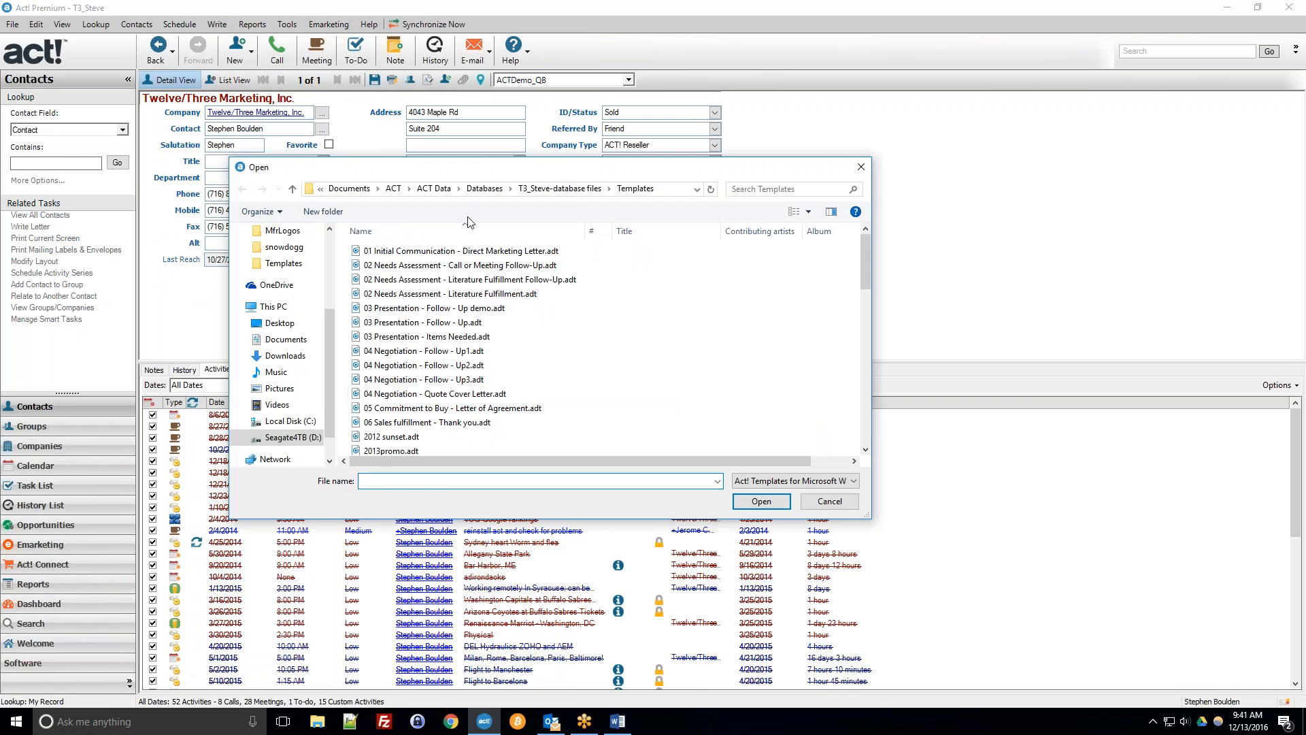
left_click(660, 193)
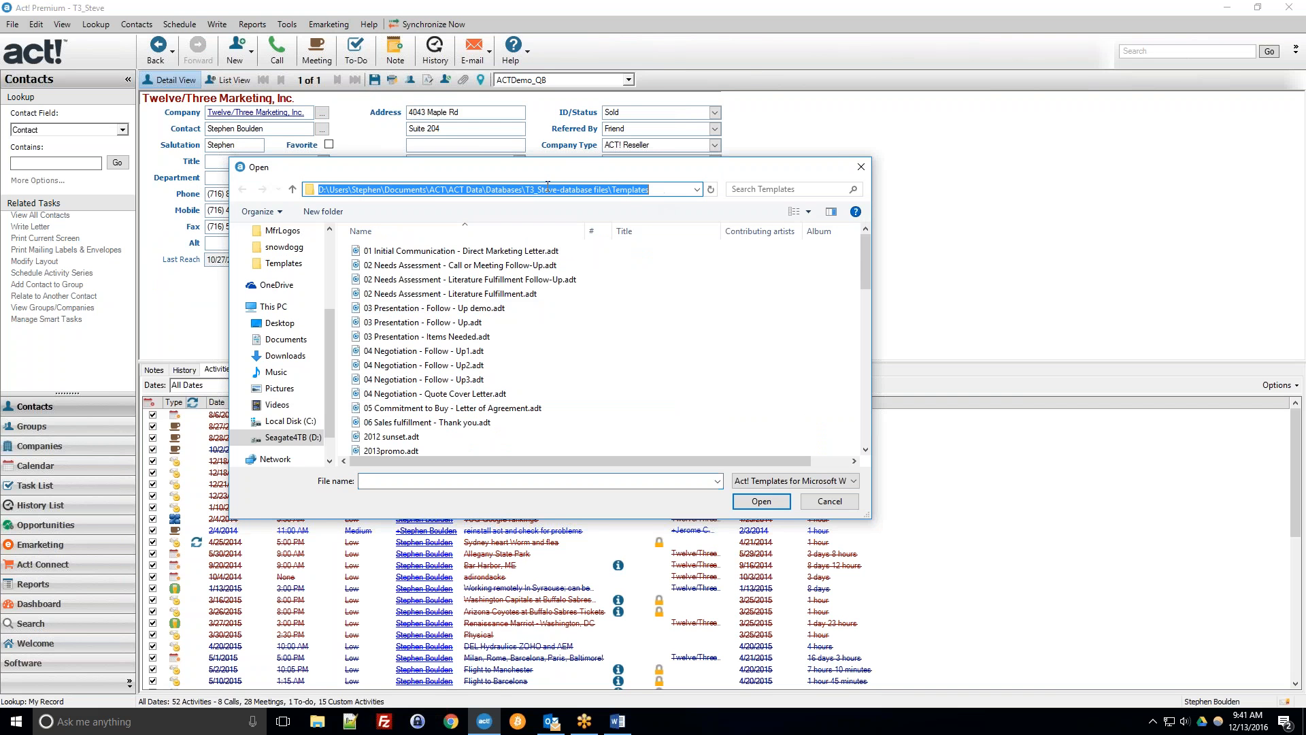
mouse_move(649, 191)
left_mouse_down()
mouse_move(488, 191)
mouse_move(610, 184)
mouse_move(659, 197)
left_mouse_up()
left_click(511, 194)
left_click(659, 196)
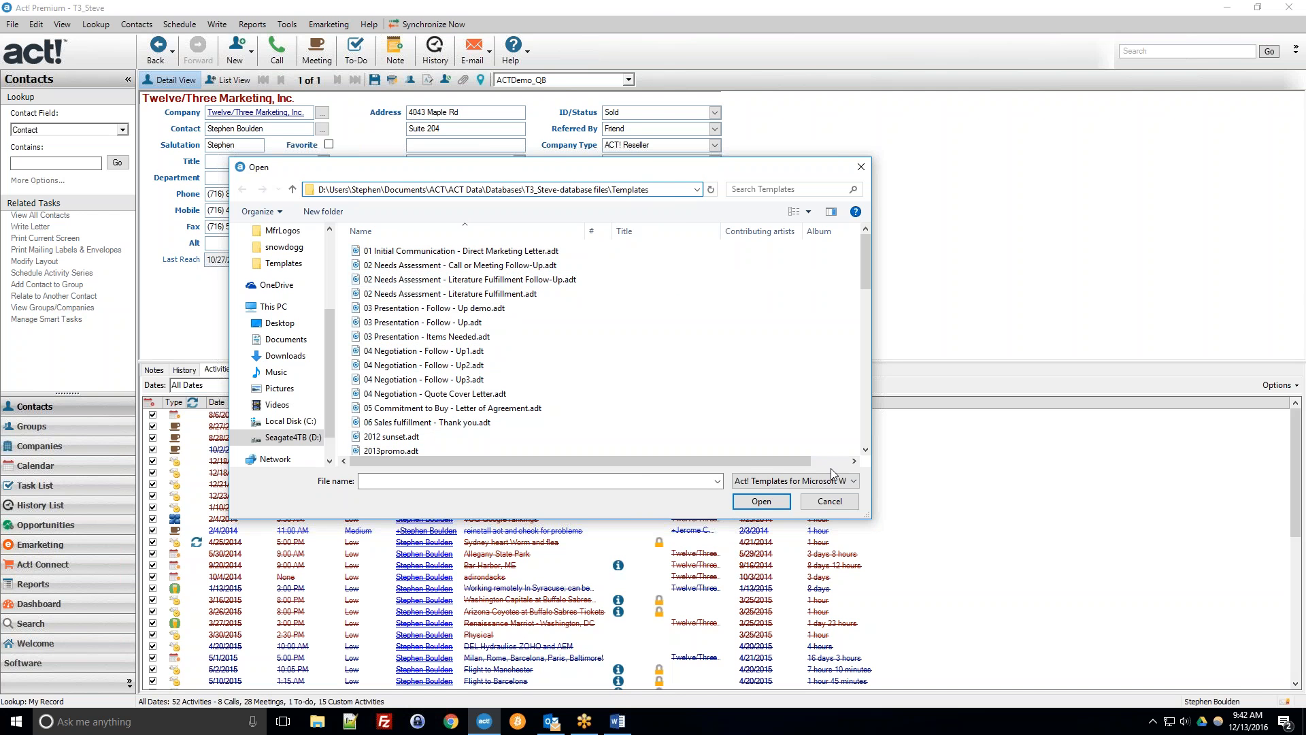
left_click(830, 501)
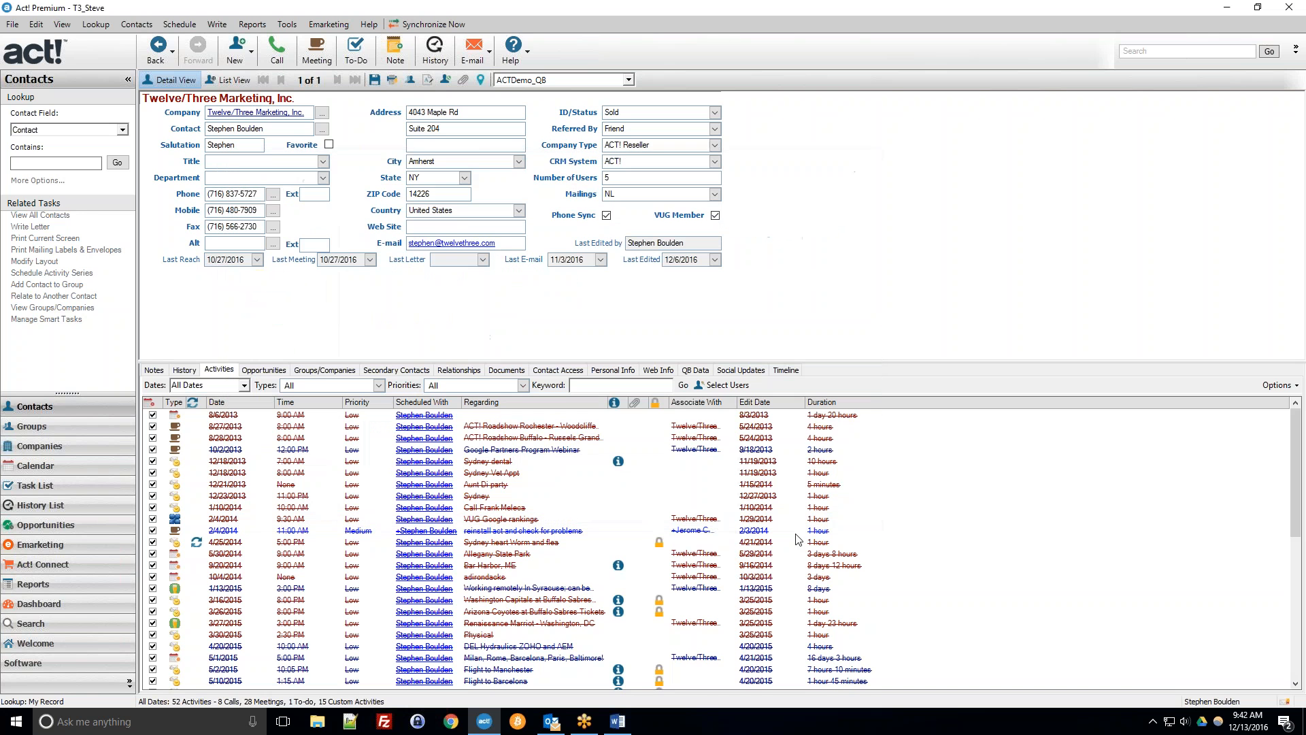
left_click(616, 722)
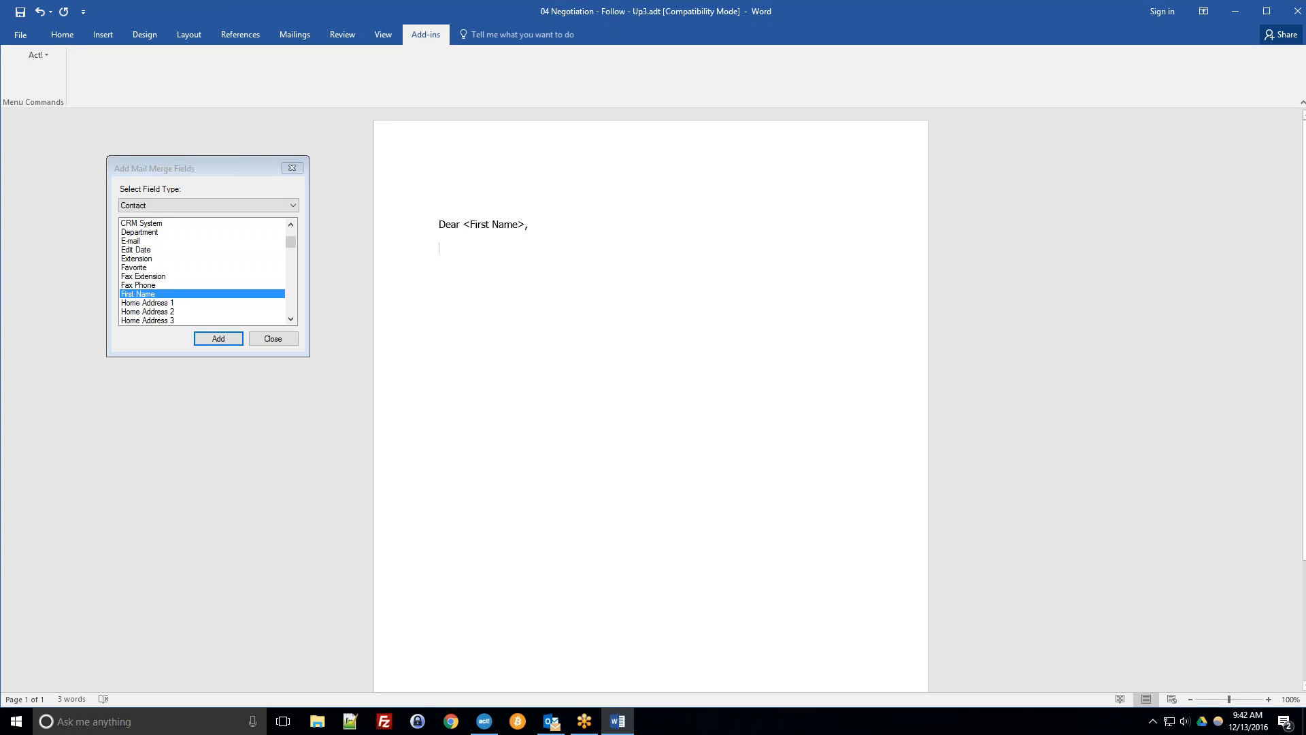
Type "You are wonderful. Our records indicate that your CRM System is" on the next line.
left_click(274, 239)
scroll(270, 260, "up", 1)
left_click(255, 252)
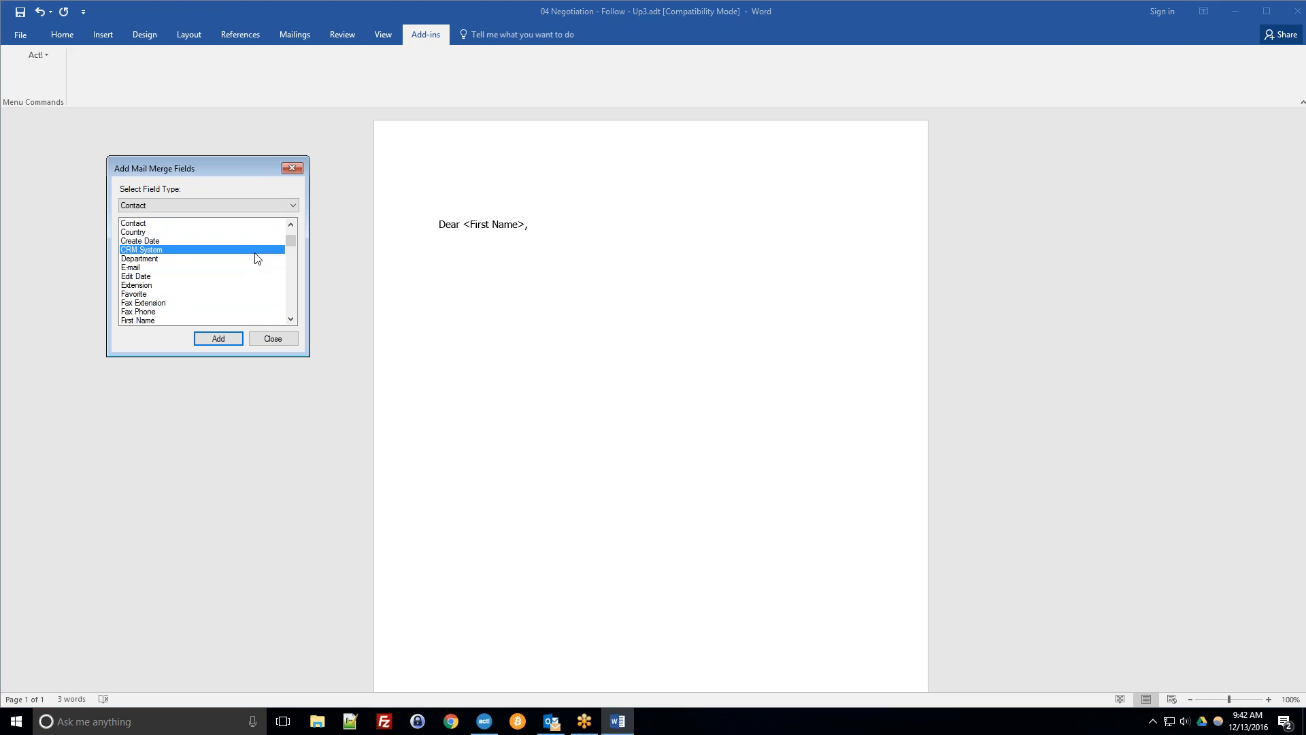
left_click(412, 250)
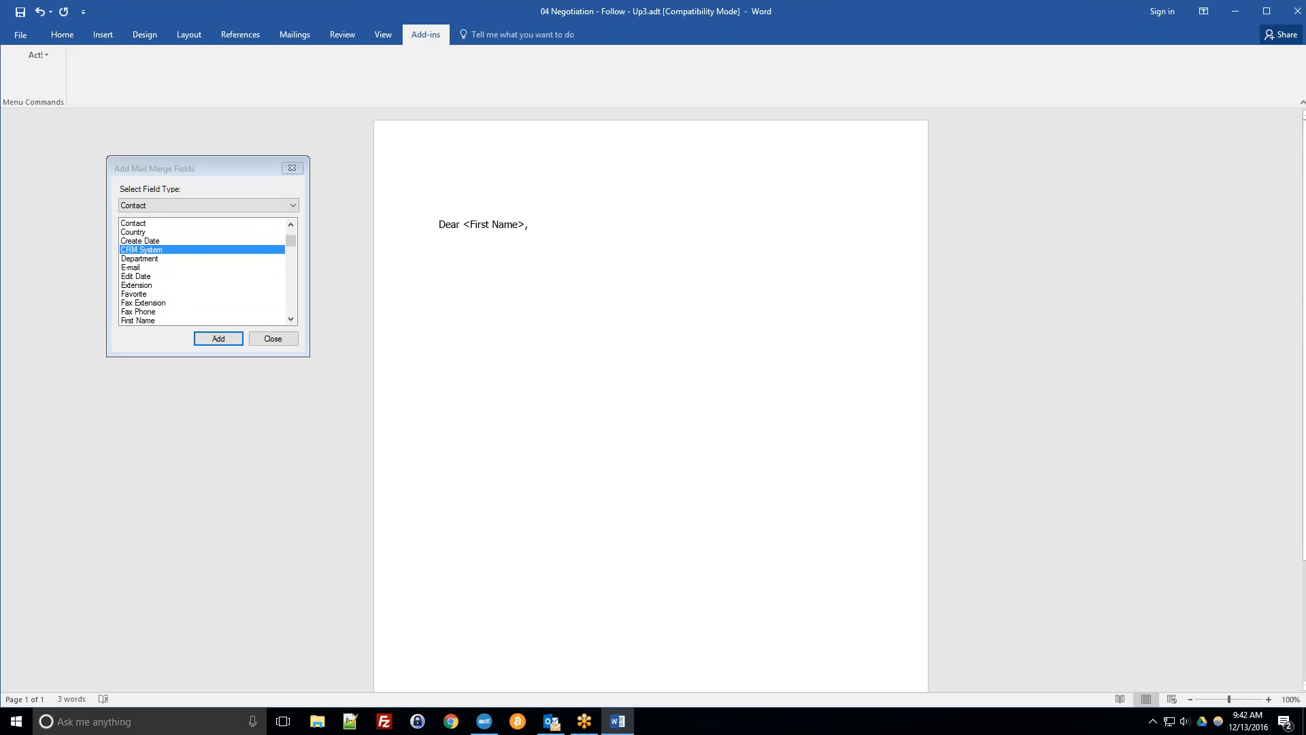
type("You")
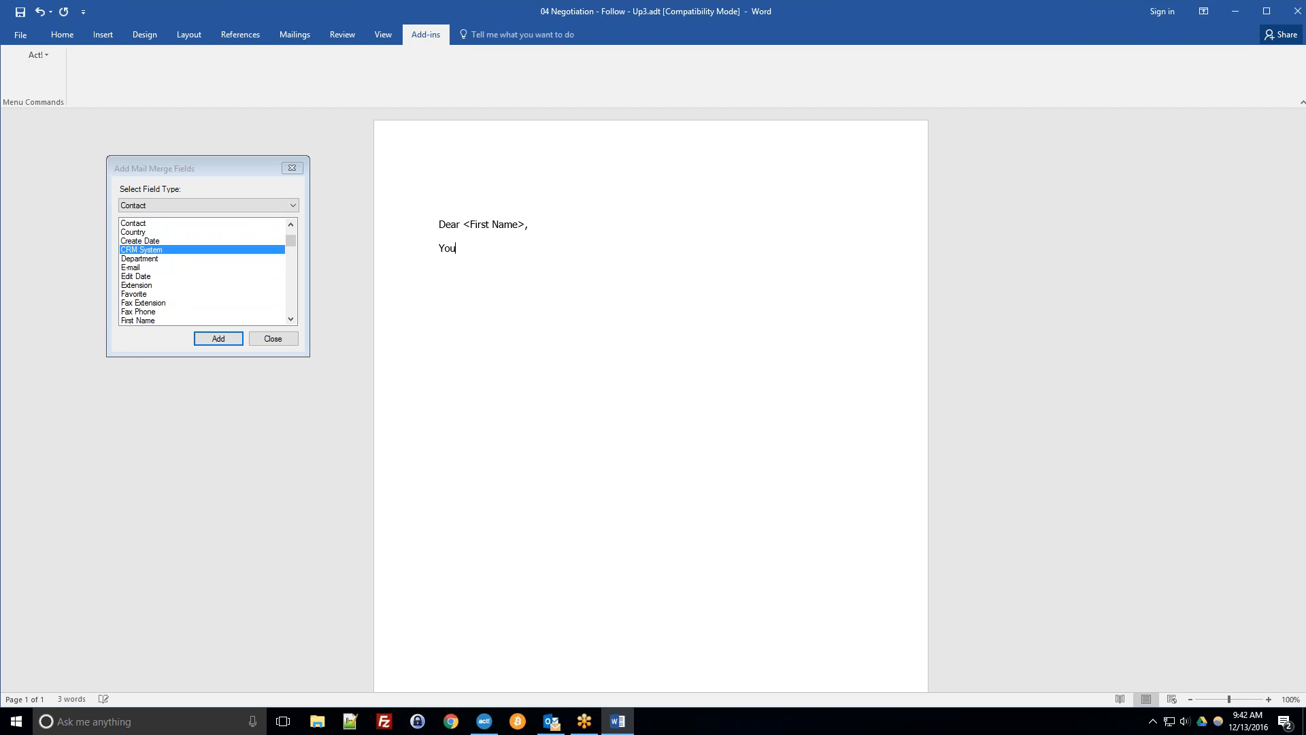
type(" are wonderful.  Our records indicate that ")
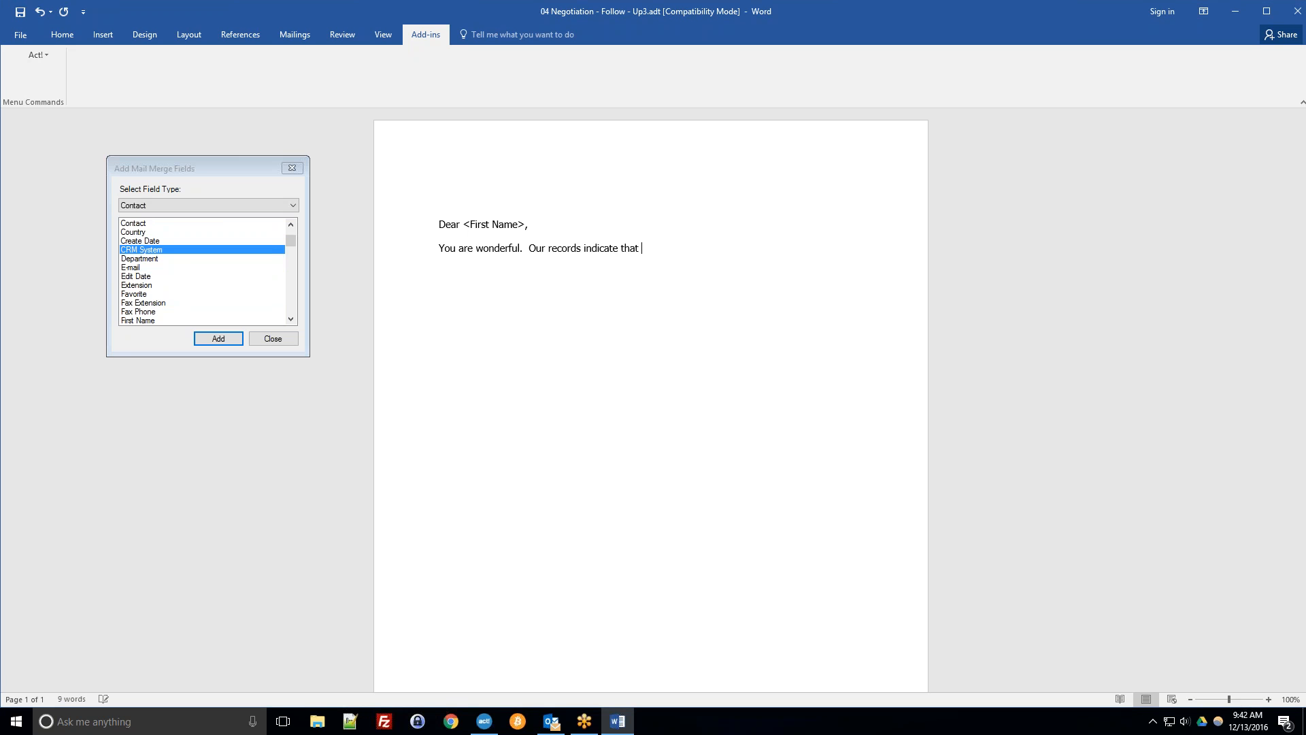
type("your CRM System is")
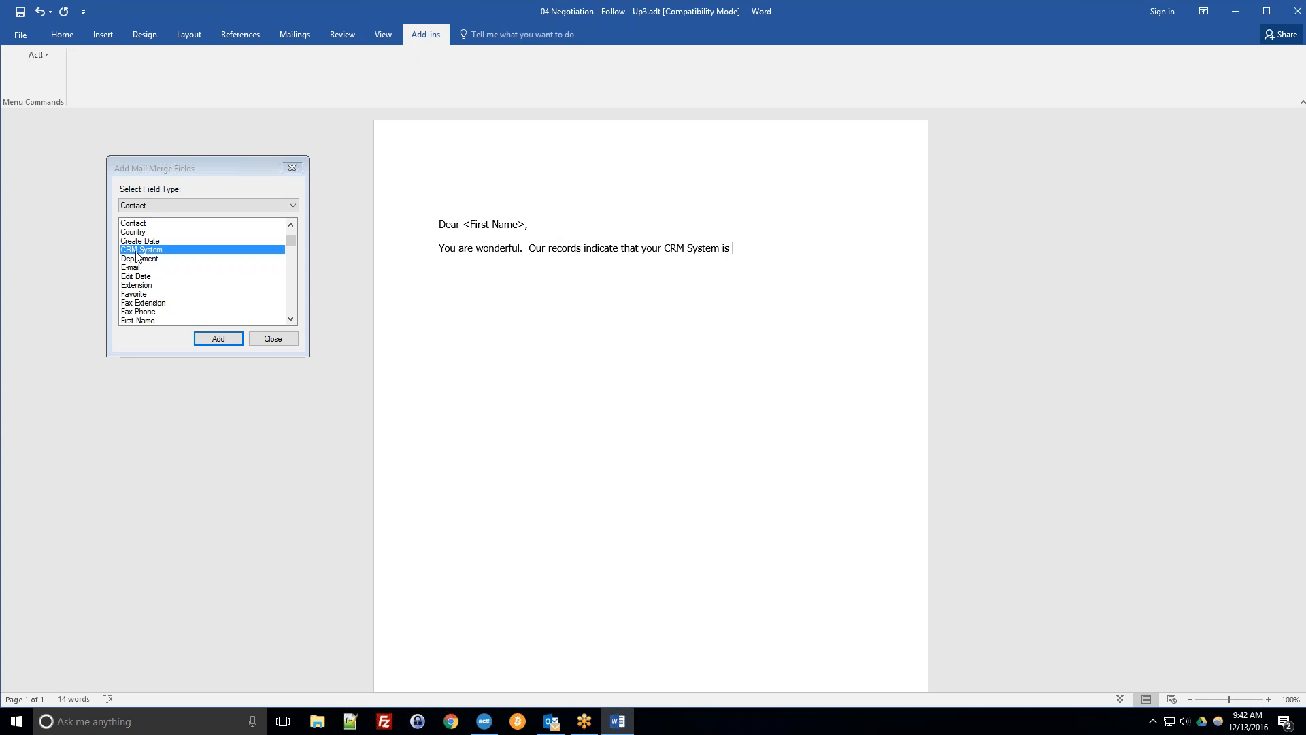
Insert the CRM System merge field and end the sentence with a period.
left_click(231, 340)
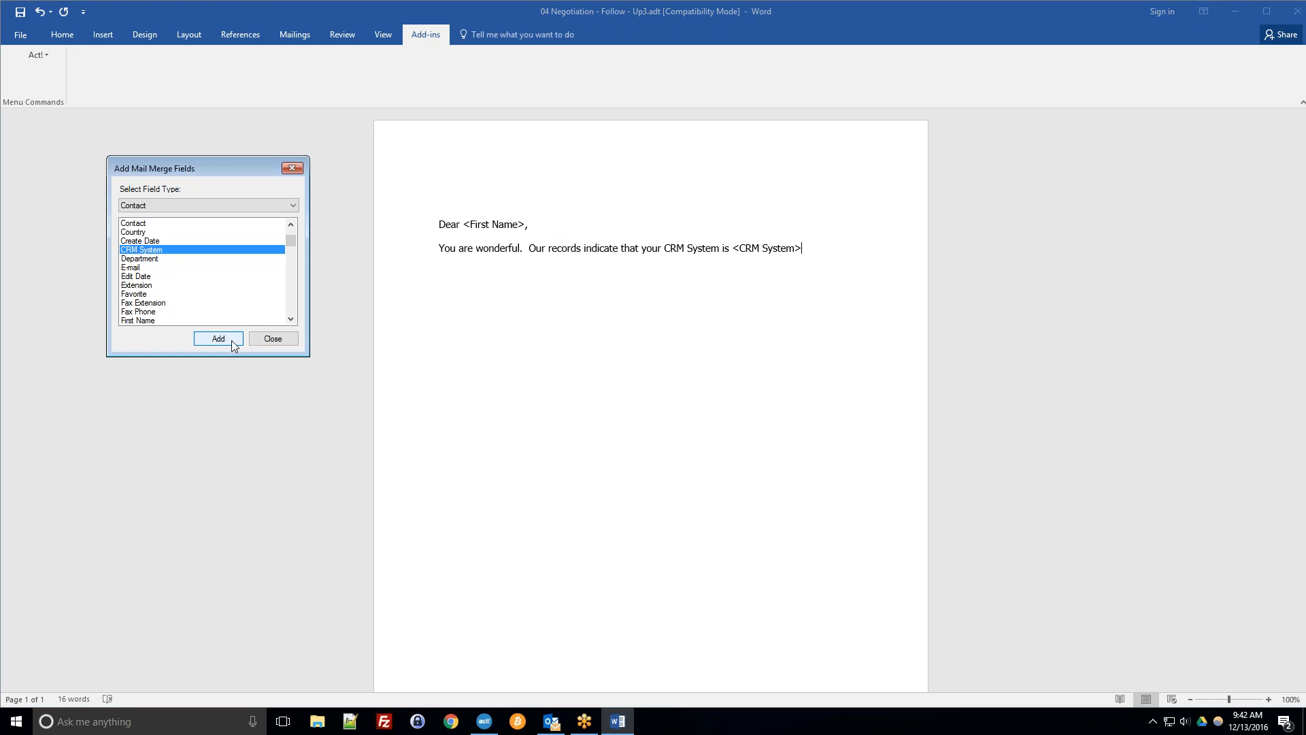
type(",")
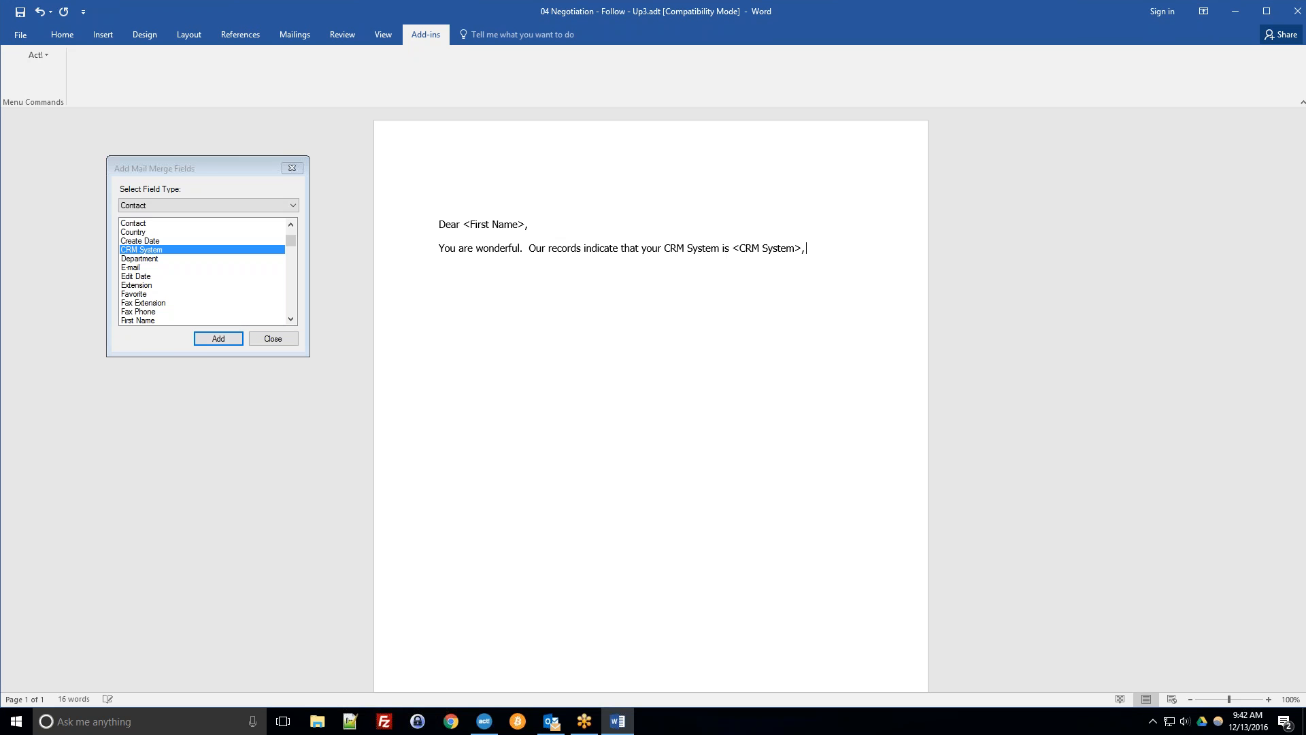
key("BackSpace")
key("BackSpace")
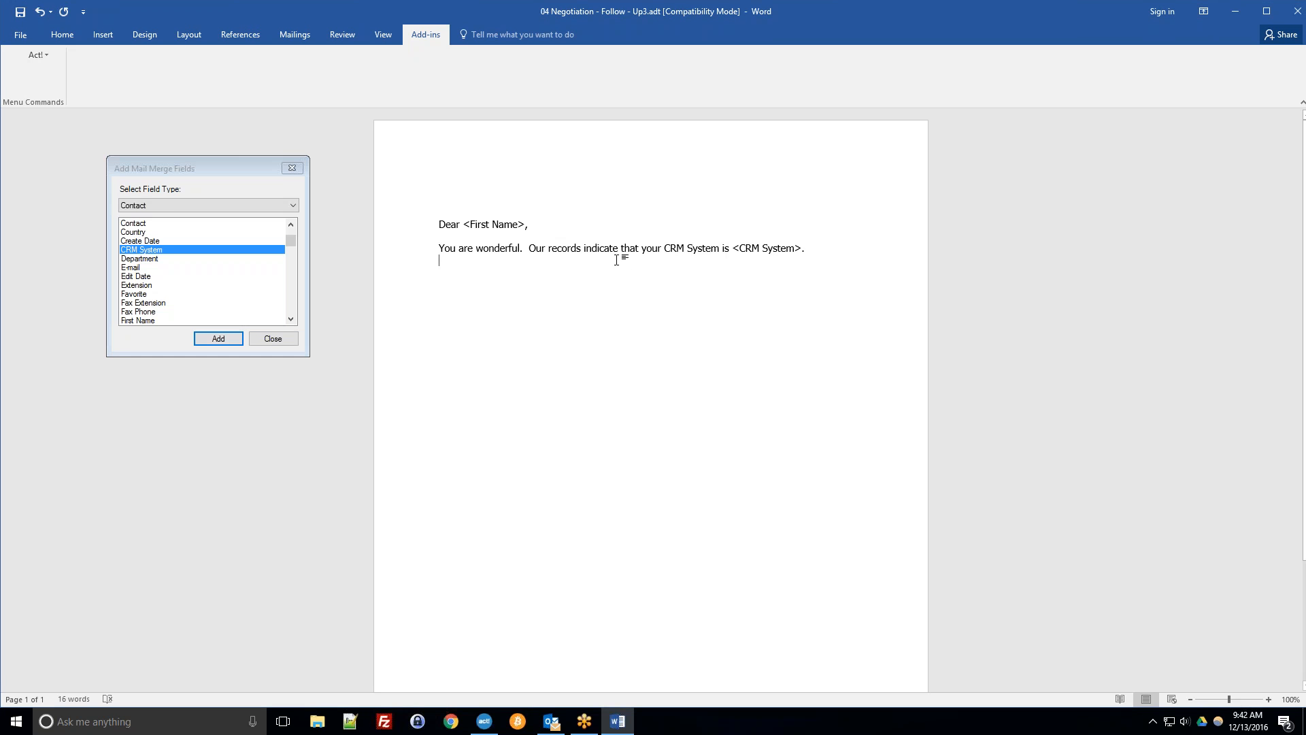
Start a new paragraph reading "This can benefit".
scroll(243, 289, "down", 10)
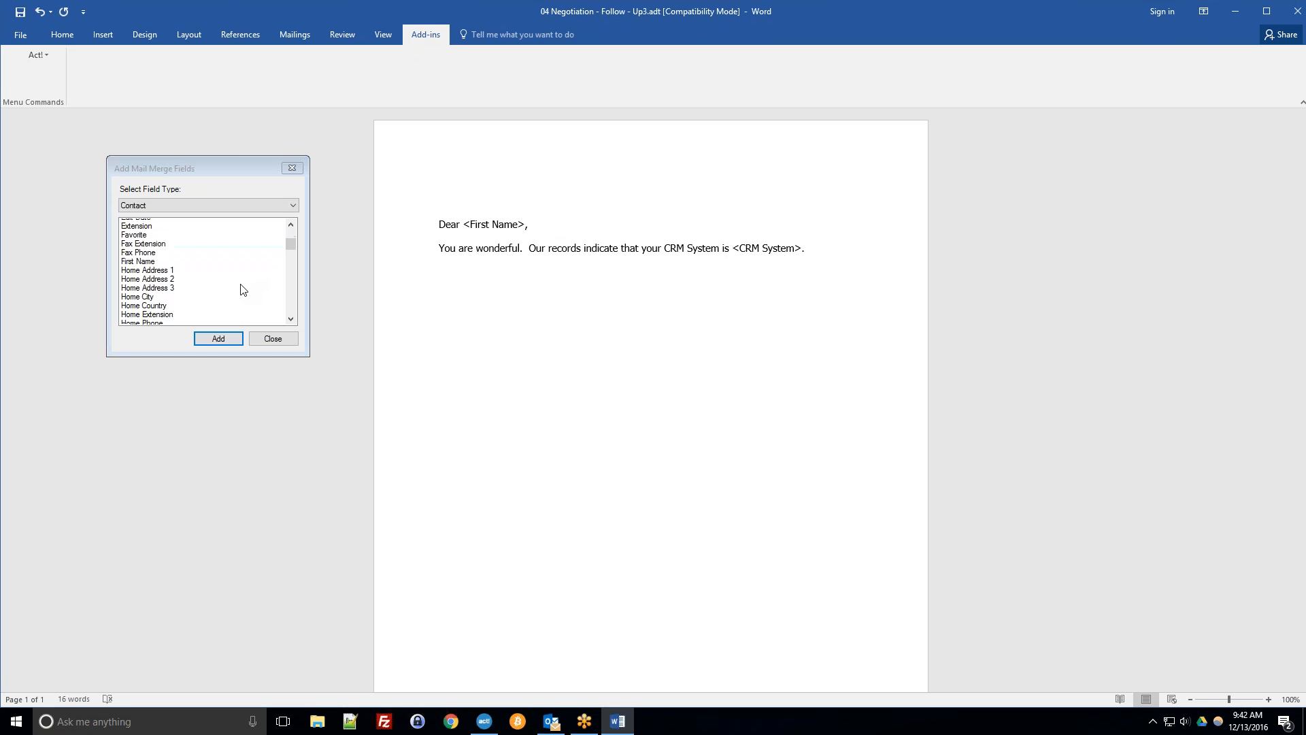
scroll(244, 289, "up", 3)
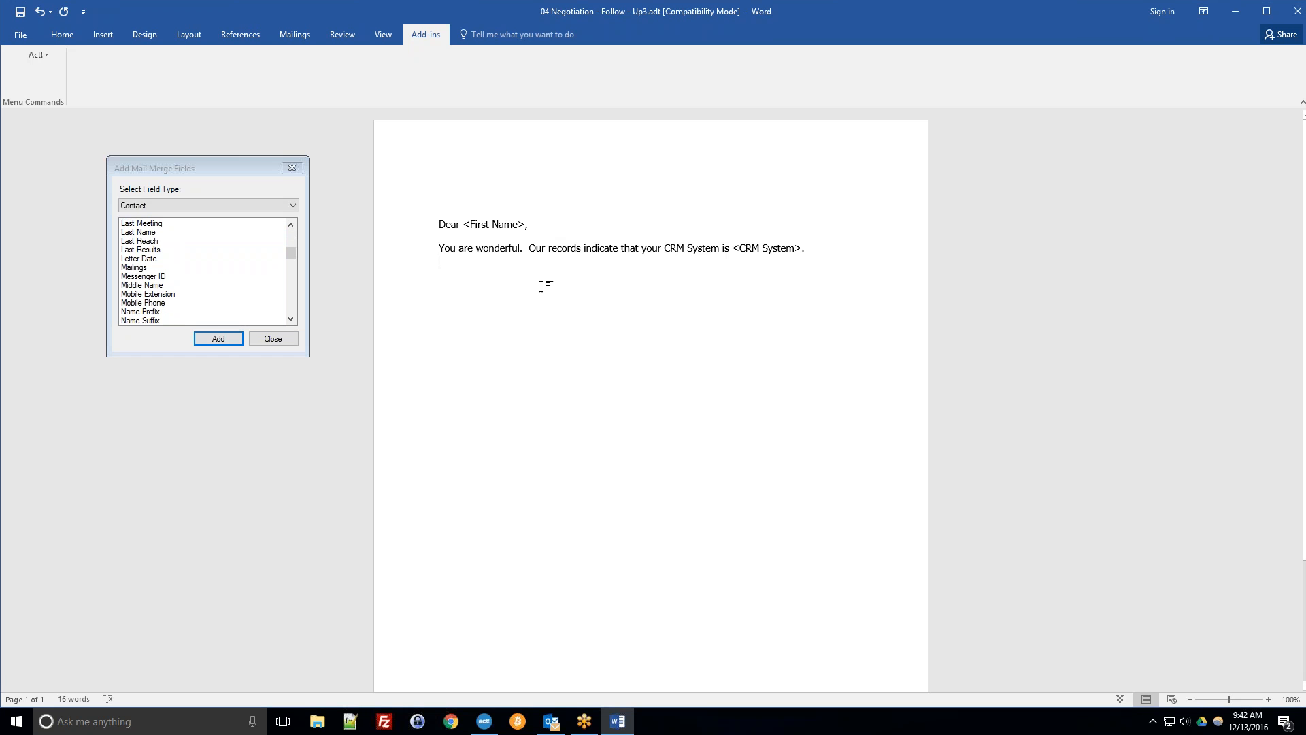
key("Return")
type("Thi")
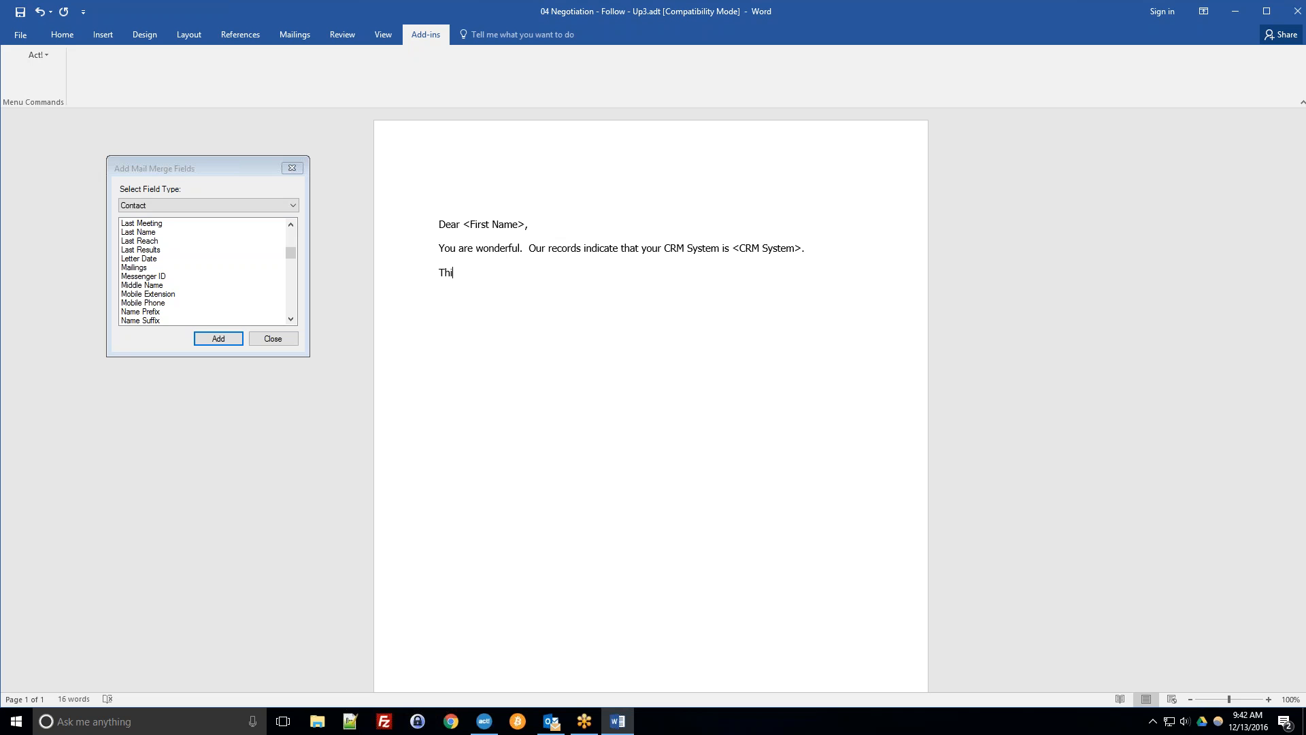
type("s can benefit")
Insert the Company merge field, end the sentence with a period and start a new paragraph.
left_click(161, 268)
scroll(166, 279, "up", 6)
scroll(165, 279, "up", 4)
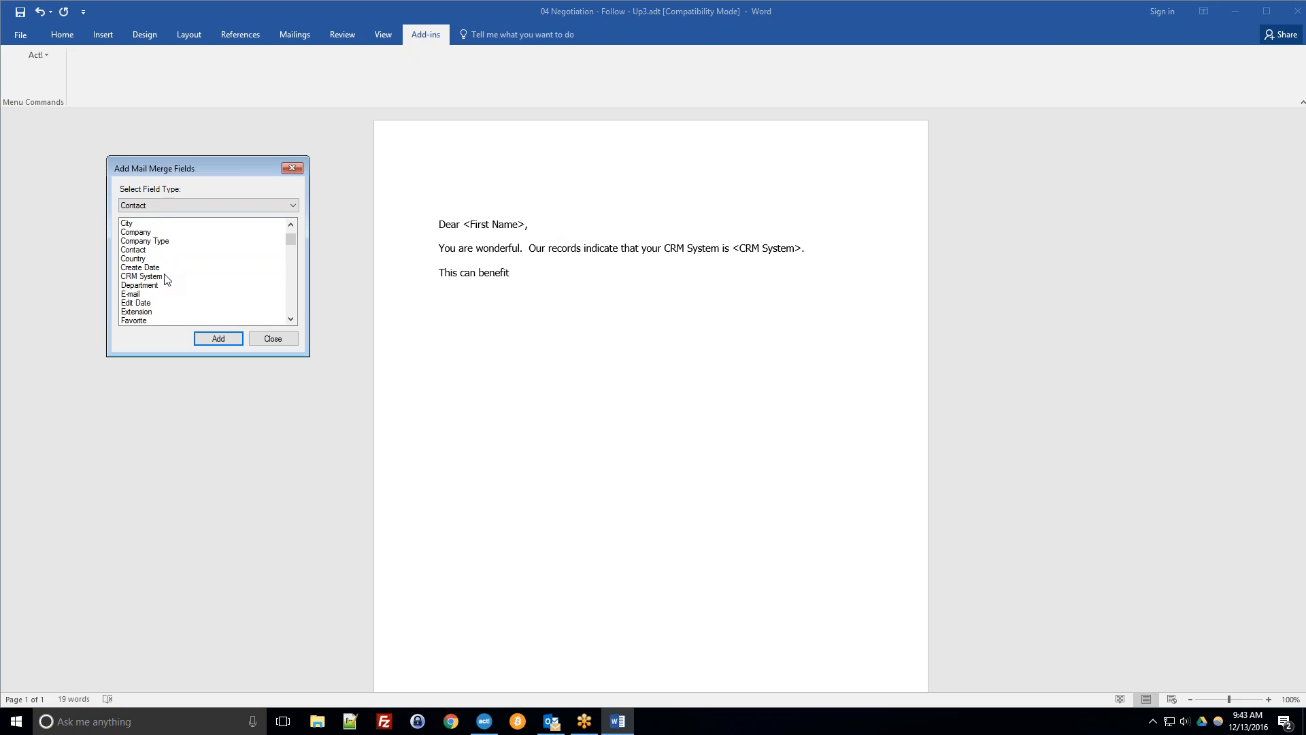
double_click(144, 233)
left_click(606, 308)
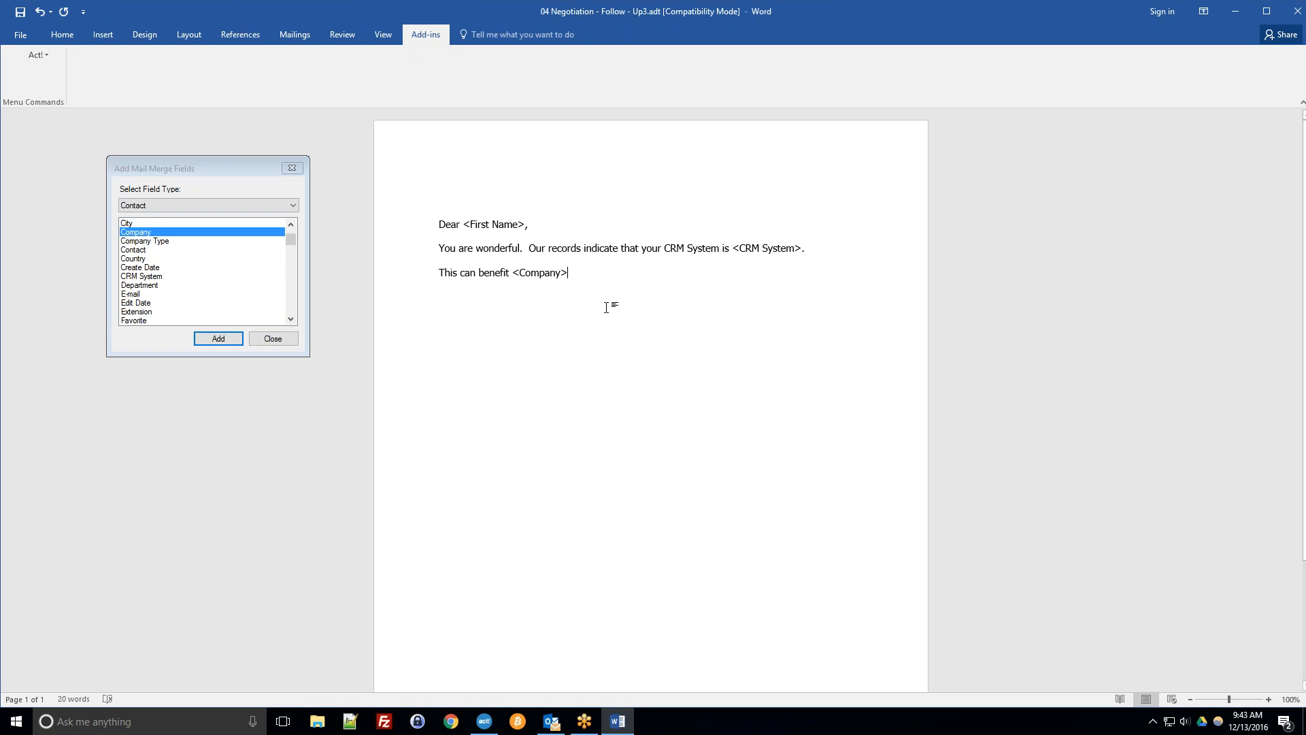
type(".")
key("Return")
Examine the merge field type options and the inserted First Name field in the letter.
left_click(161, 203)
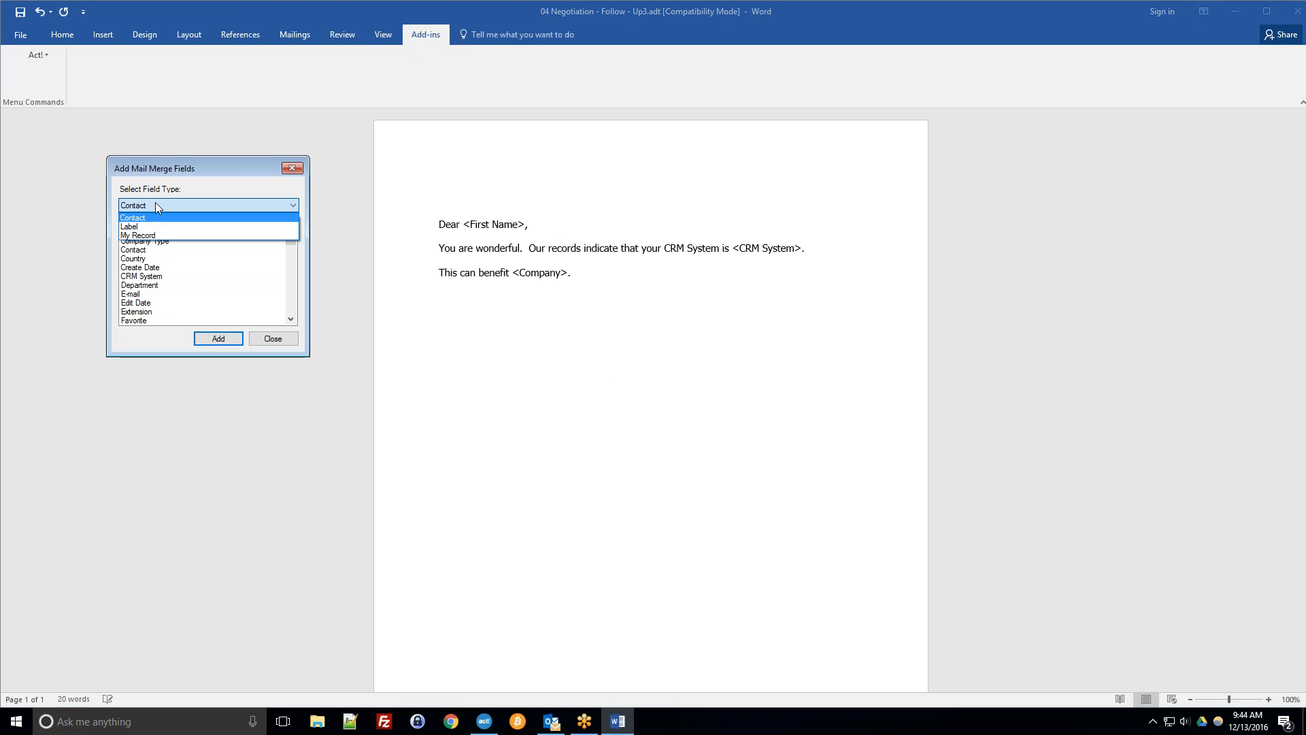
left_click(152, 206)
left_click(148, 208)
left_click(157, 201)
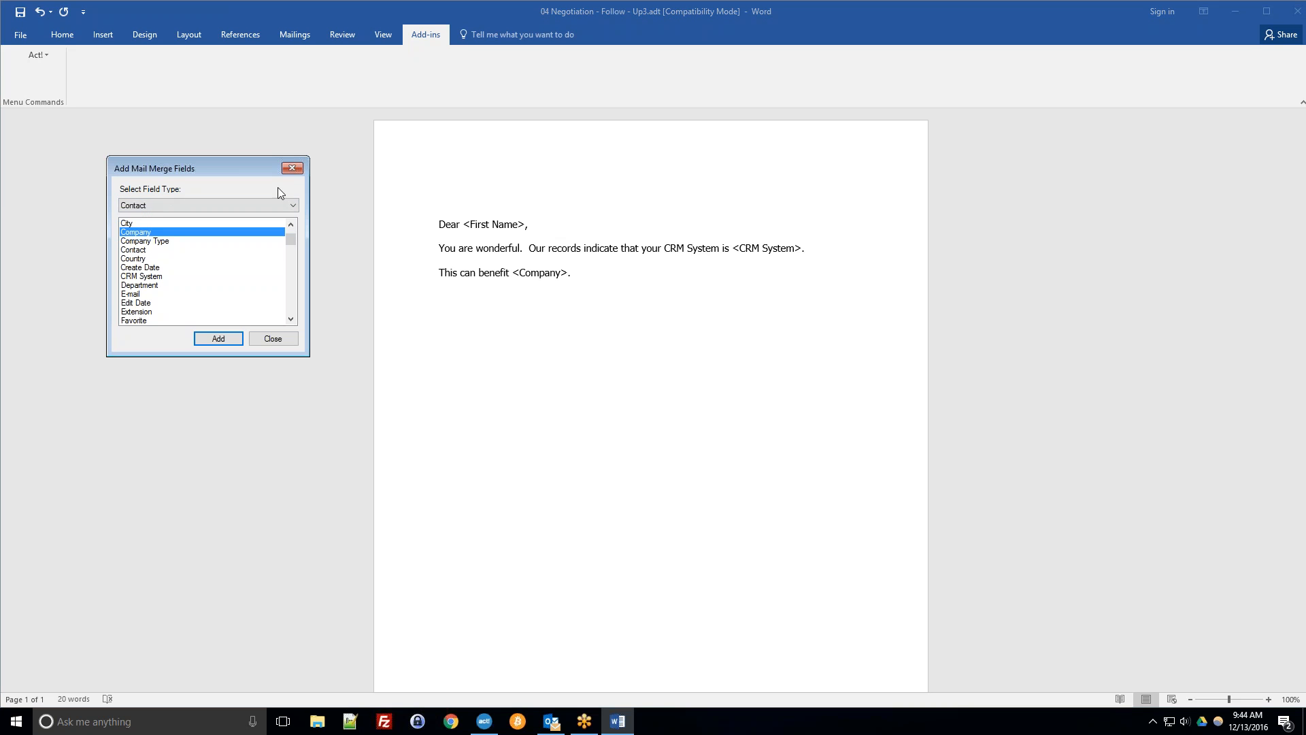
left_click(485, 225)
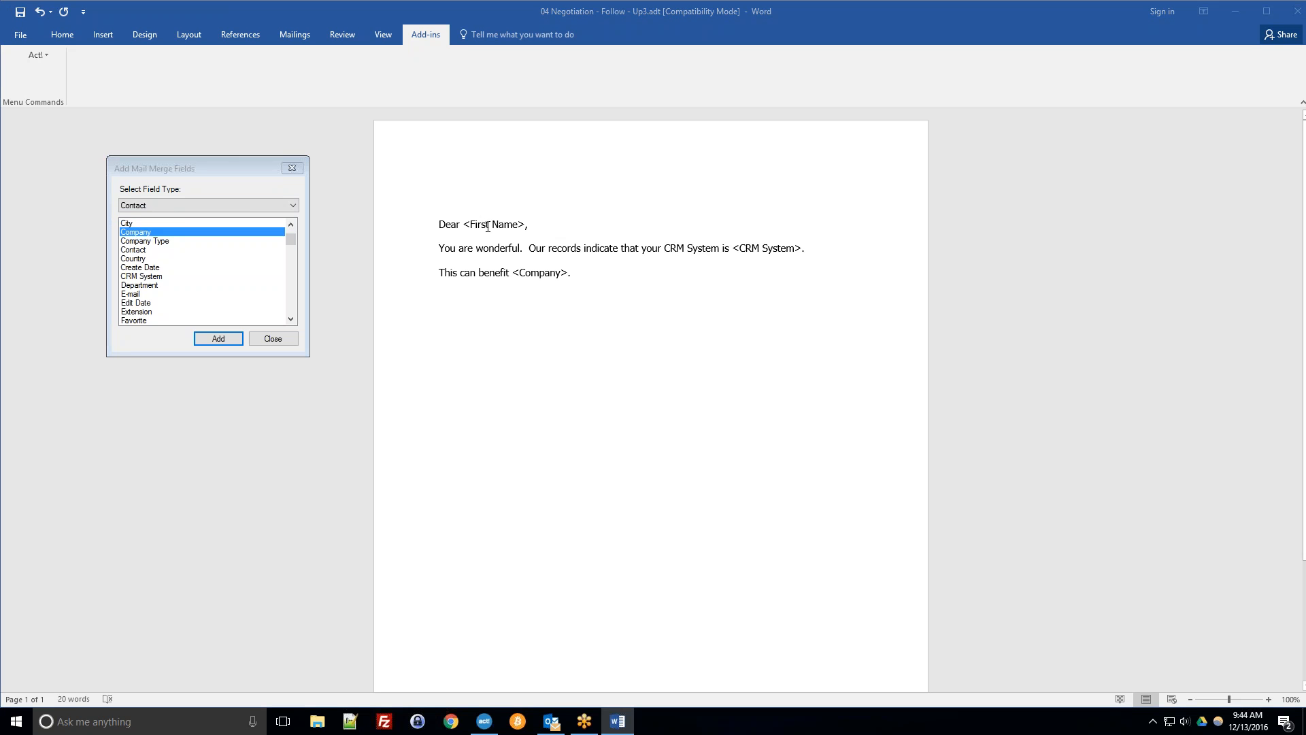
left_click(478, 220)
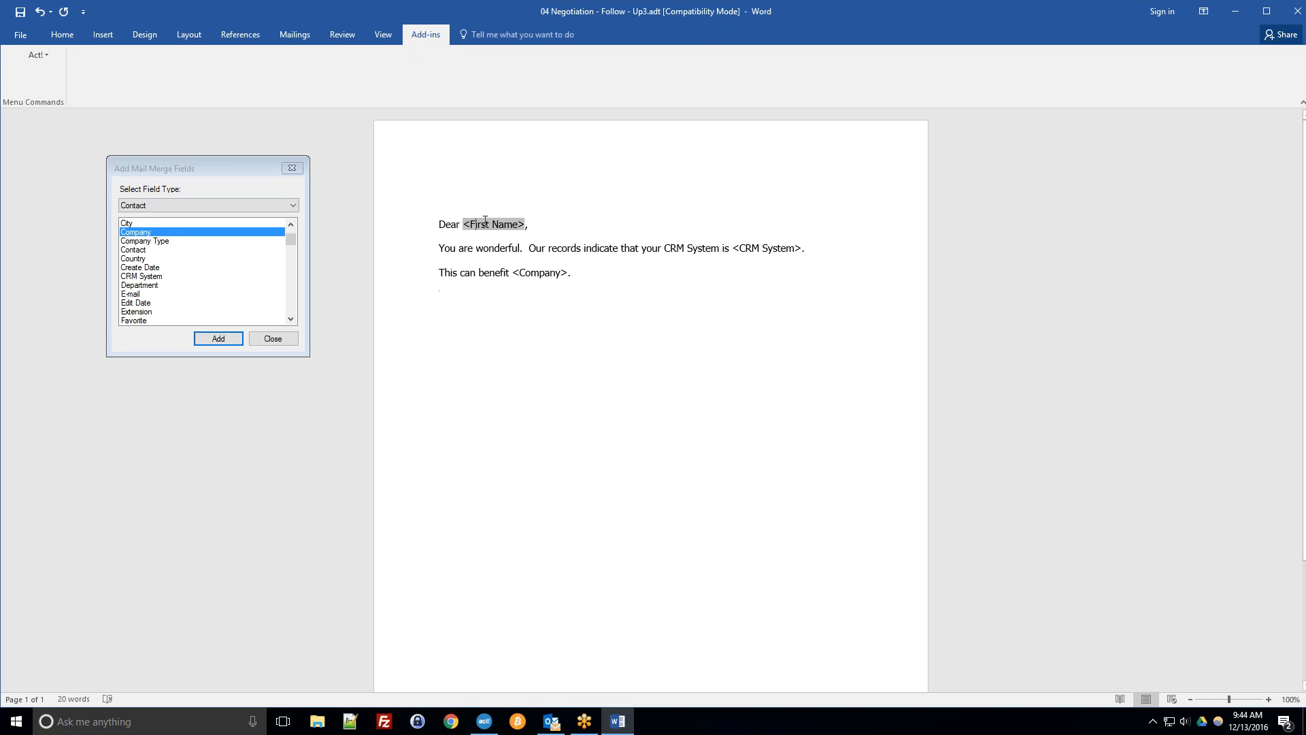
left_click(542, 222)
left_click(487, 224)
left_click(440, 297)
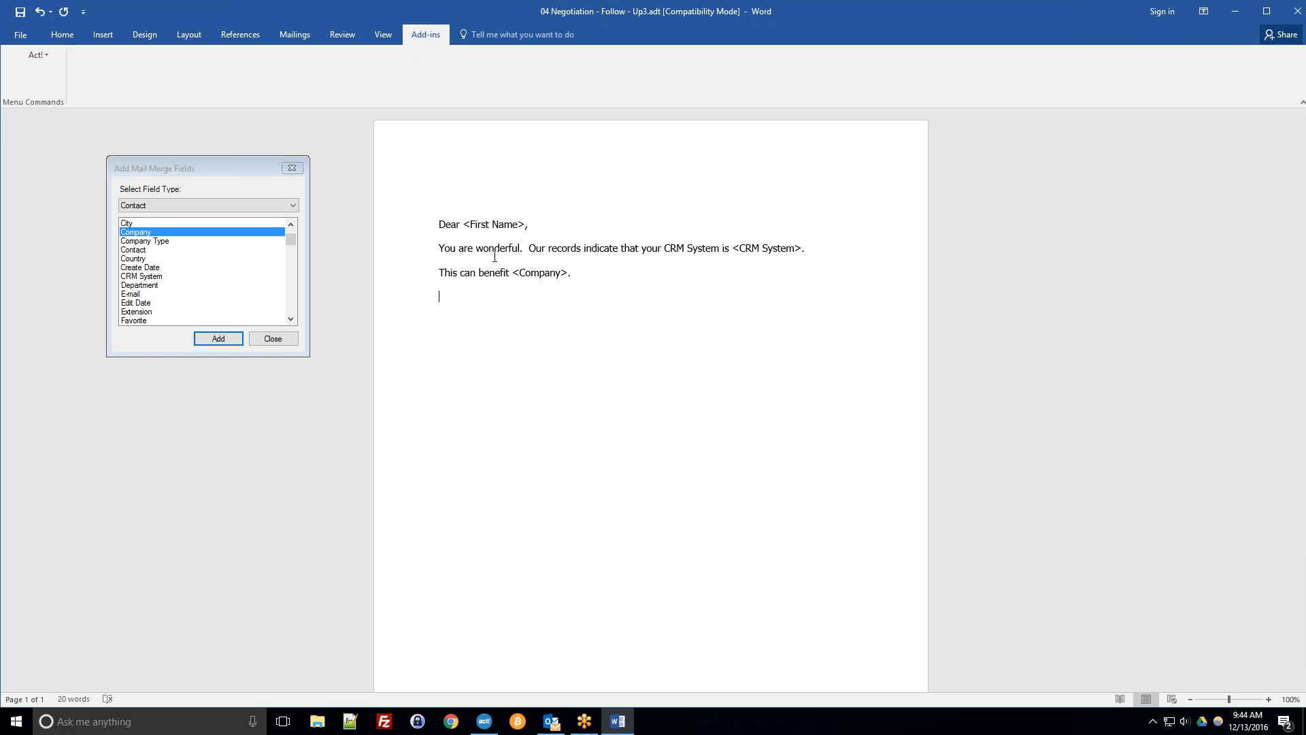
Add the closing "Sincerely," followed by the sender's full name on the next line.
type("Sincerely,")
key("Return")
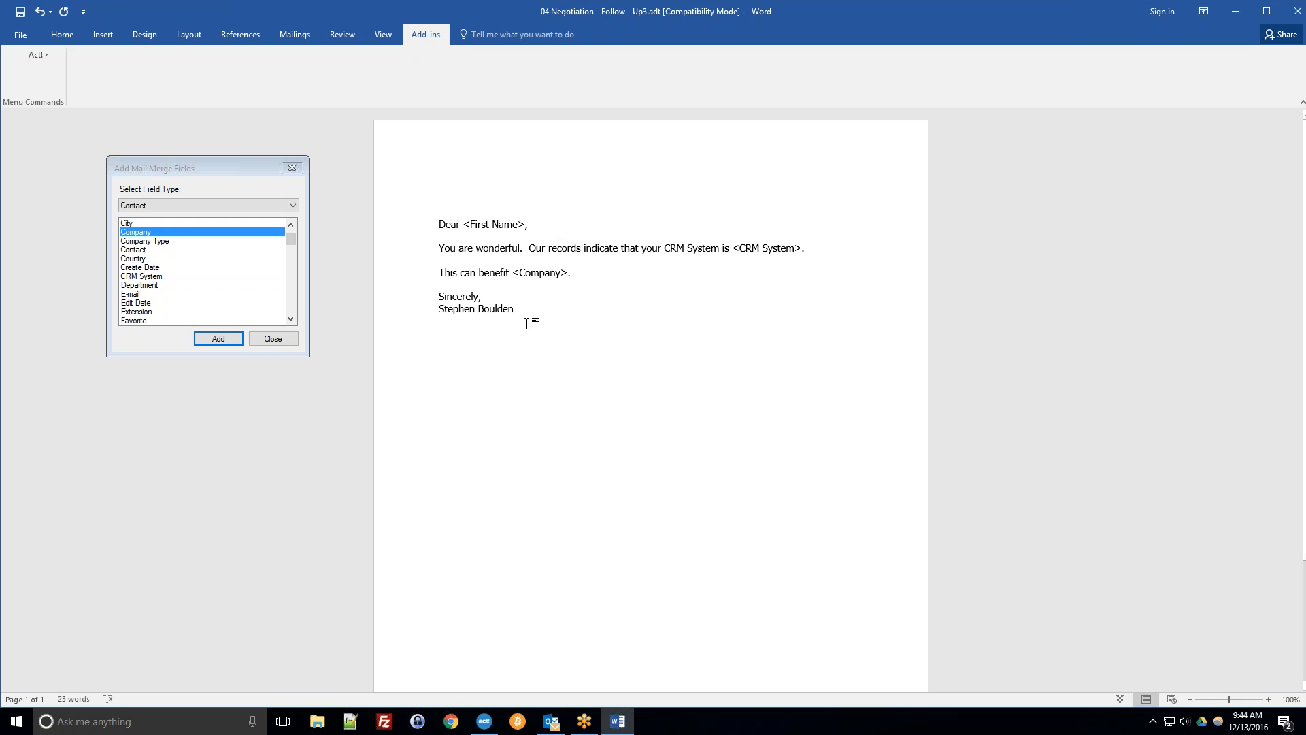
Delete the sender's name line below the closing.
left_click_drag(515, 323, 442, 322)
left_click(466, 358)
key("shift+Home")
key("Delete")
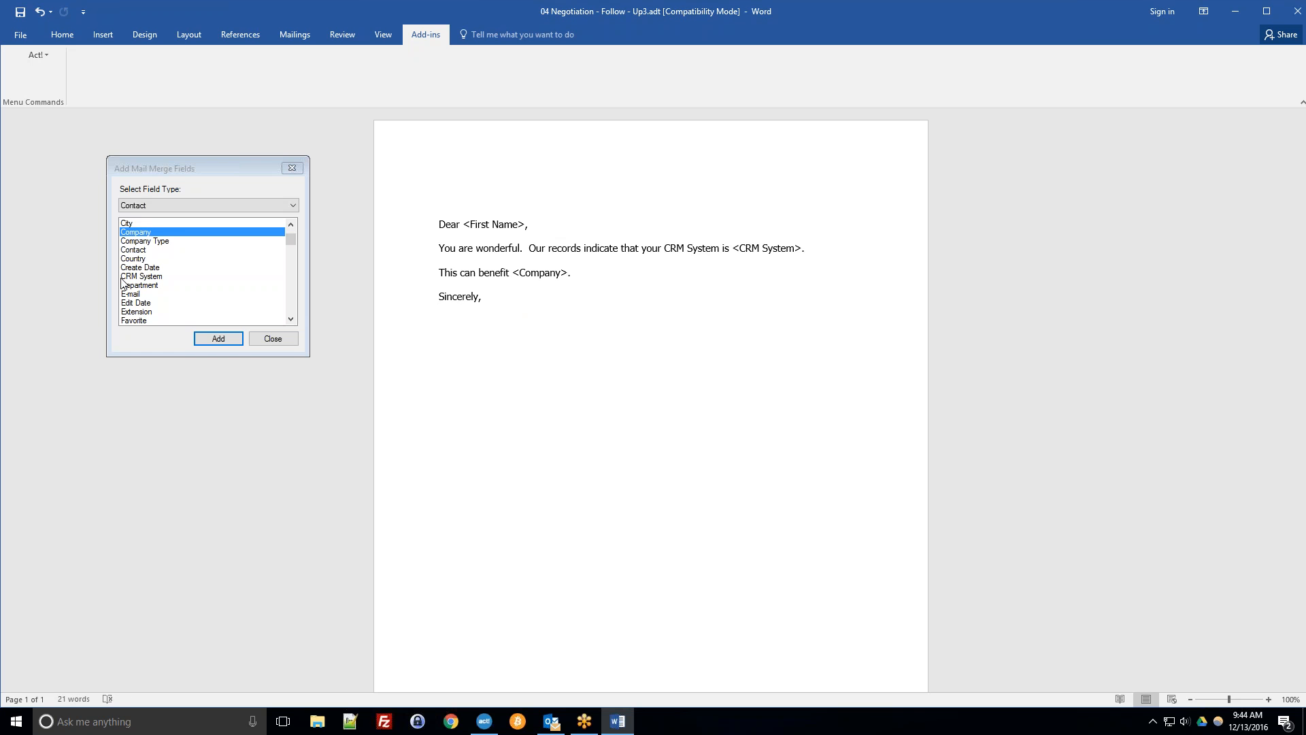
Insert the Contact merge field below "Sincerely,".
left_click(138, 251)
double_click(138, 253)
left_click(519, 317)
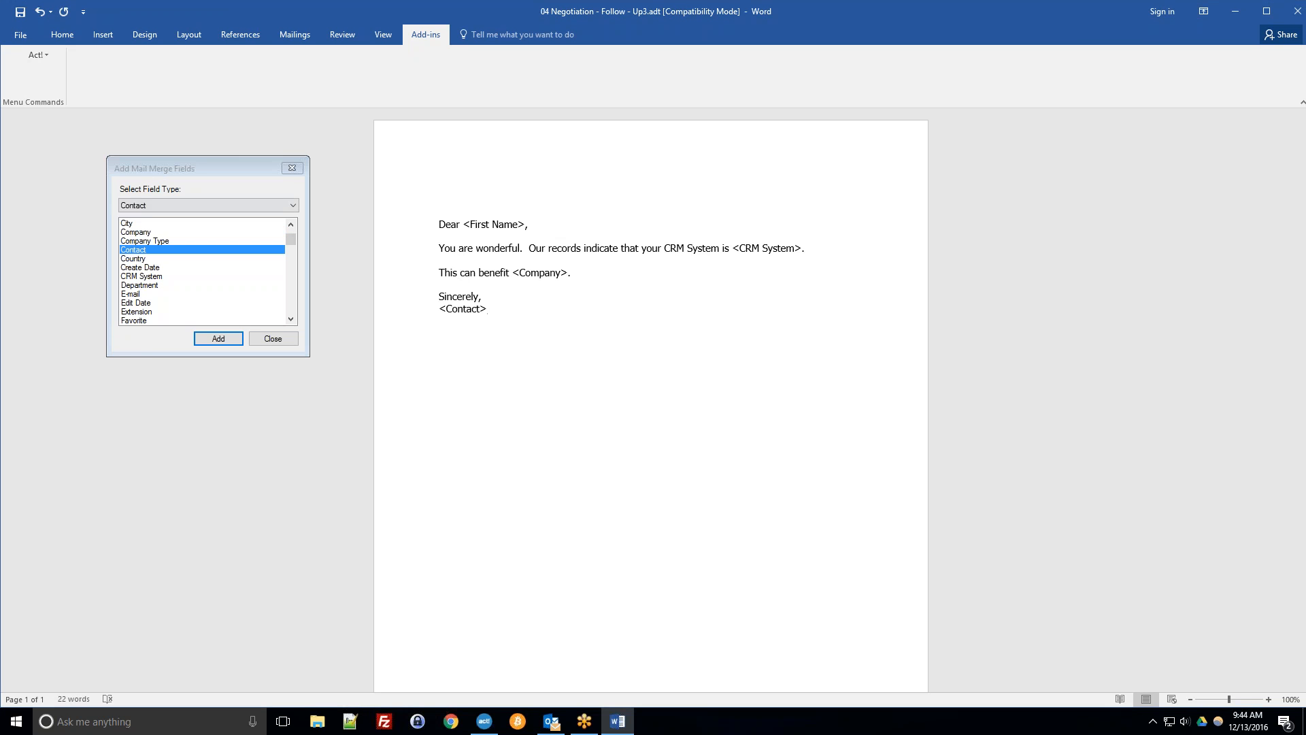
Delete the Contact merge field below the closing.
left_click(451, 310)
left_click(500, 314)
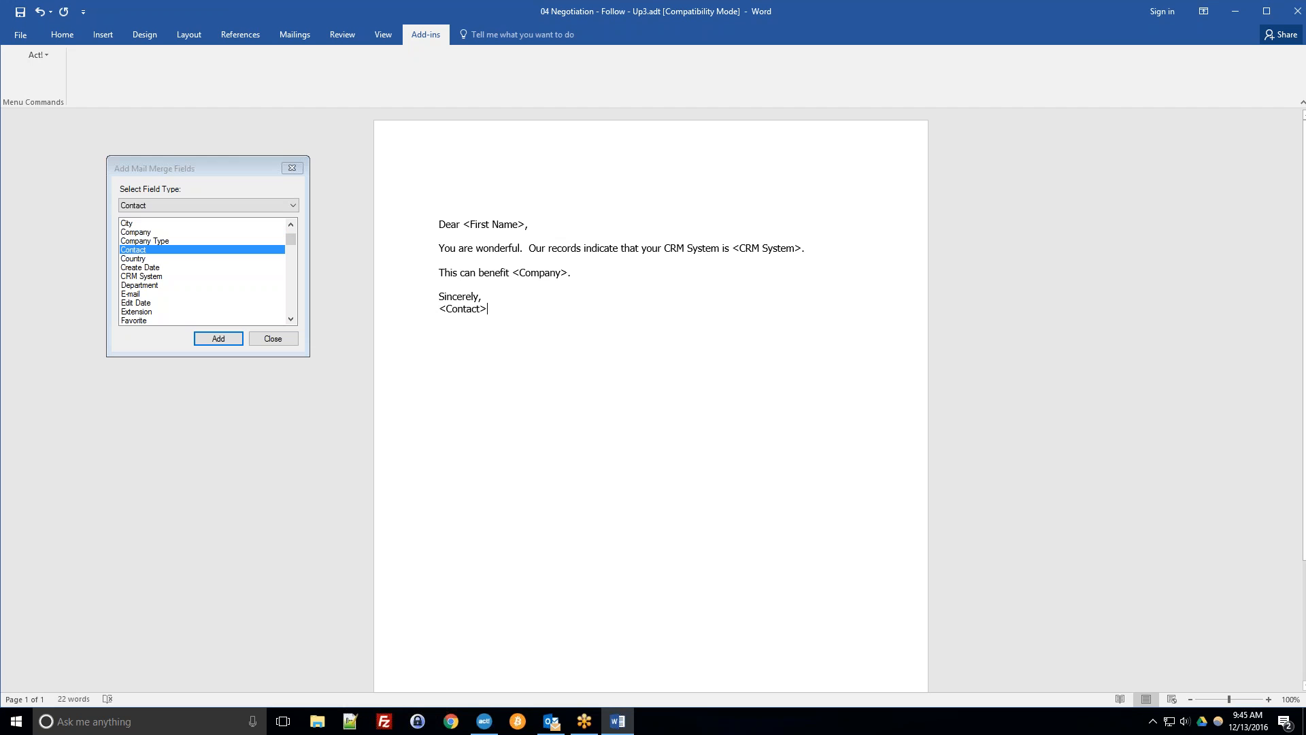
key("BackSpace")
key("BackSpace")
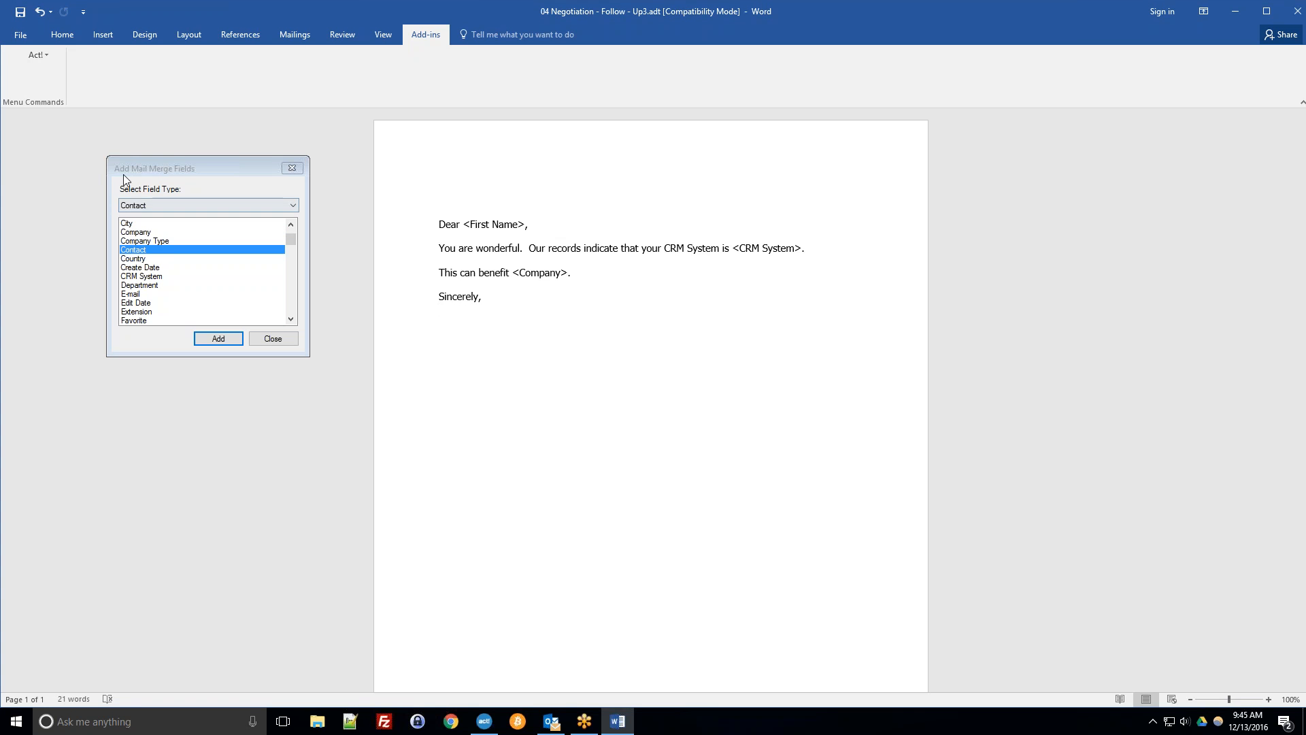
Insert the My Record Contact merge field below "Sincerely," and close the merge field dialog.
left_click(153, 204)
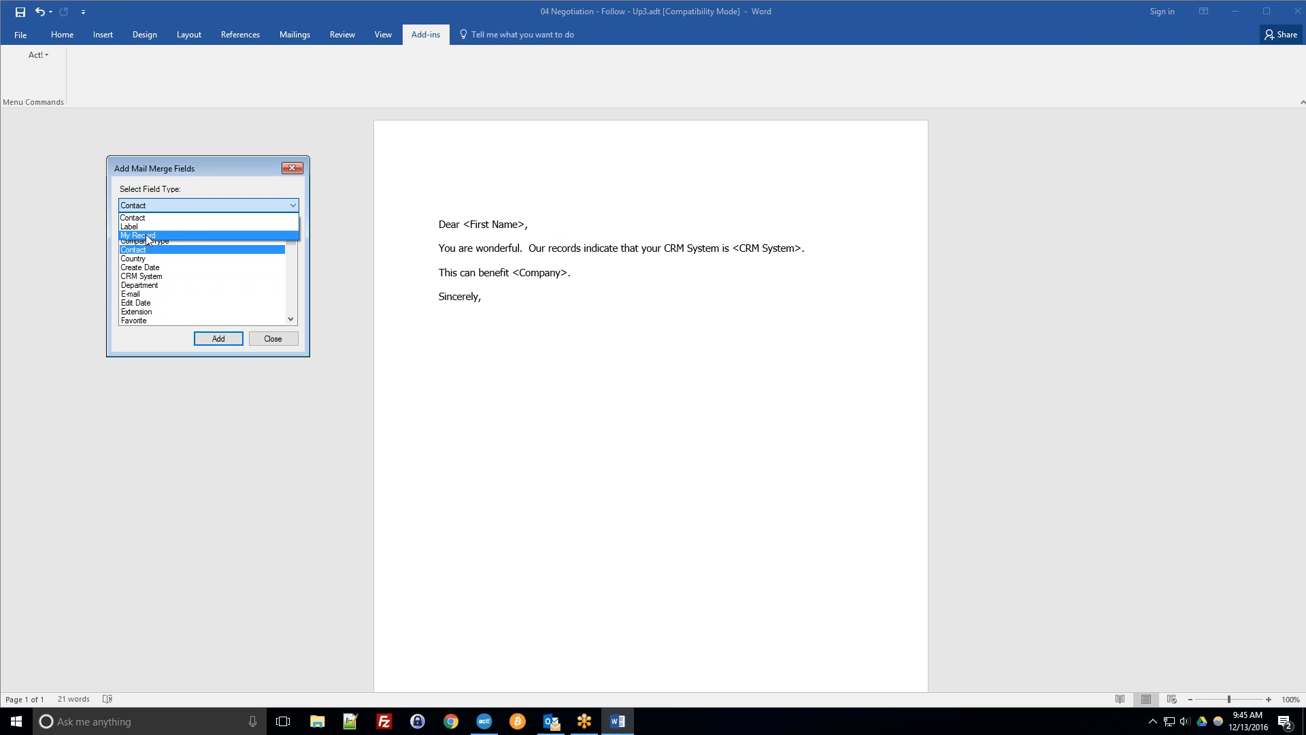
left_click(190, 235)
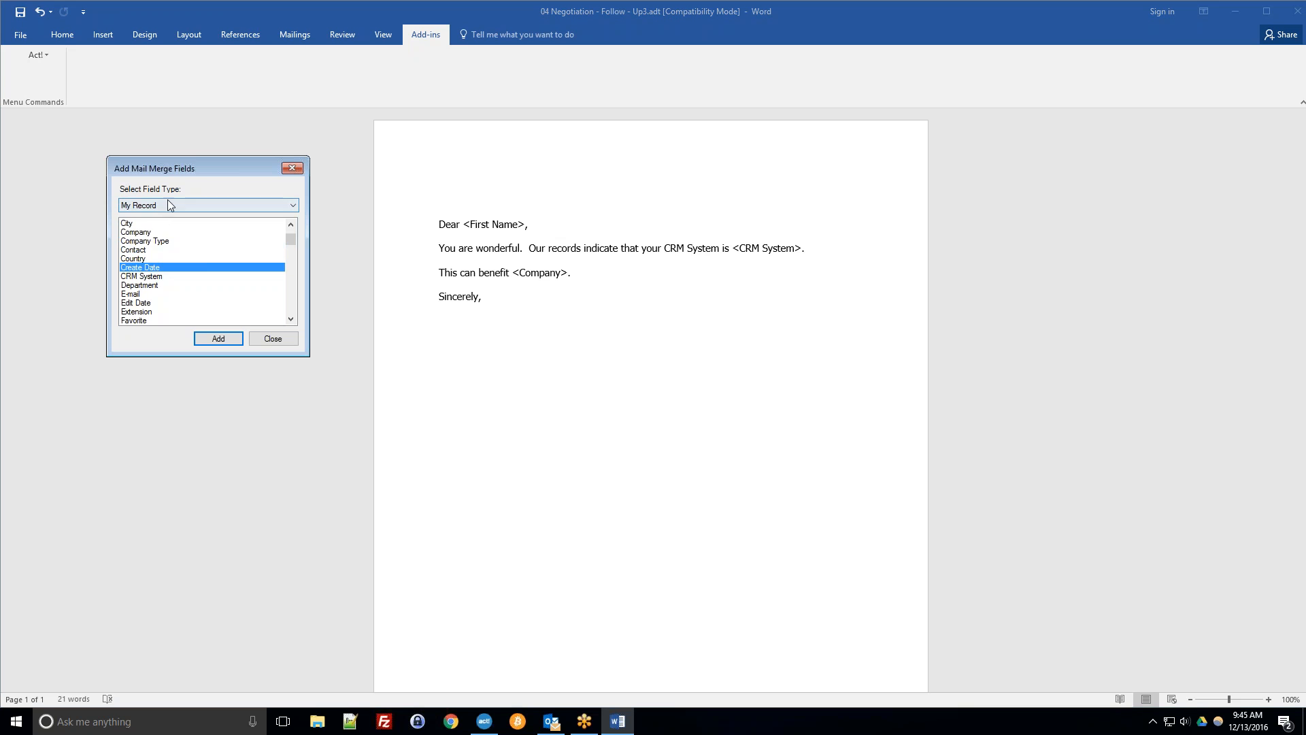
left_click(200, 250)
scroll(207, 231, "up", 3)
scroll(210, 266, "down", 3)
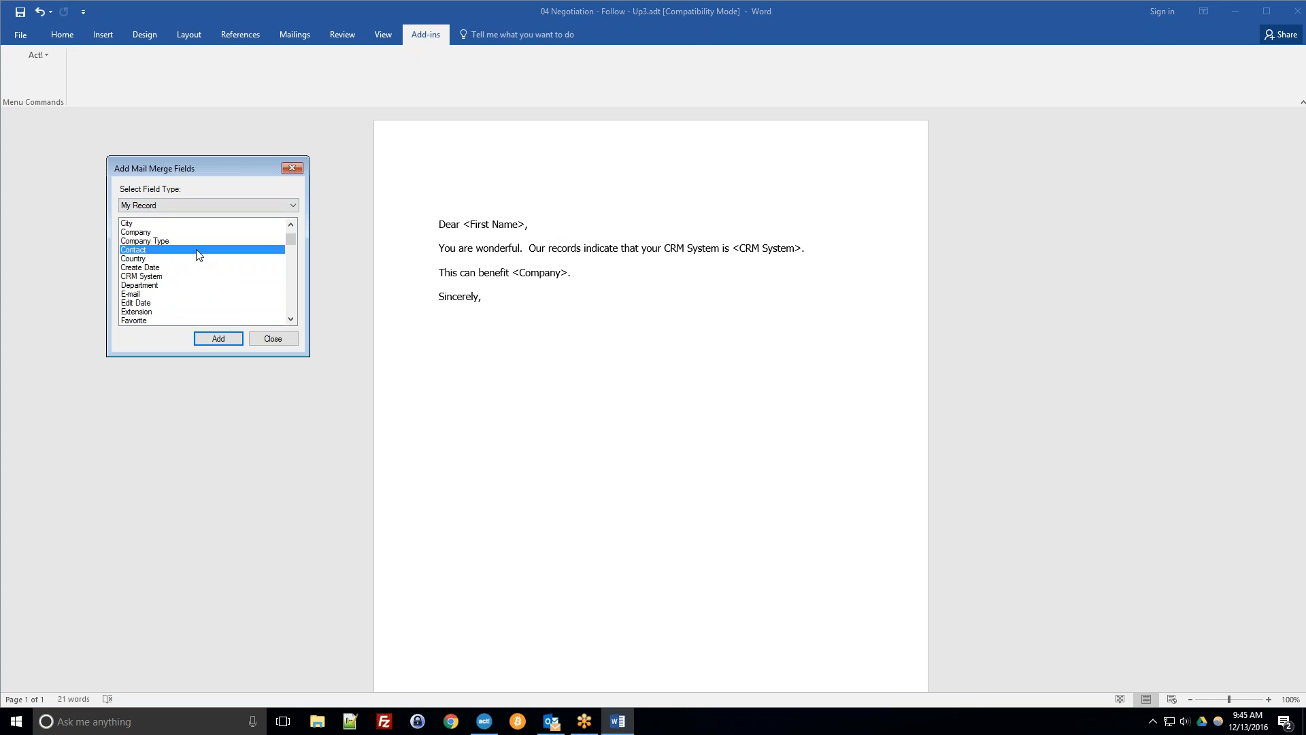
double_click(141, 252)
left_click(536, 313)
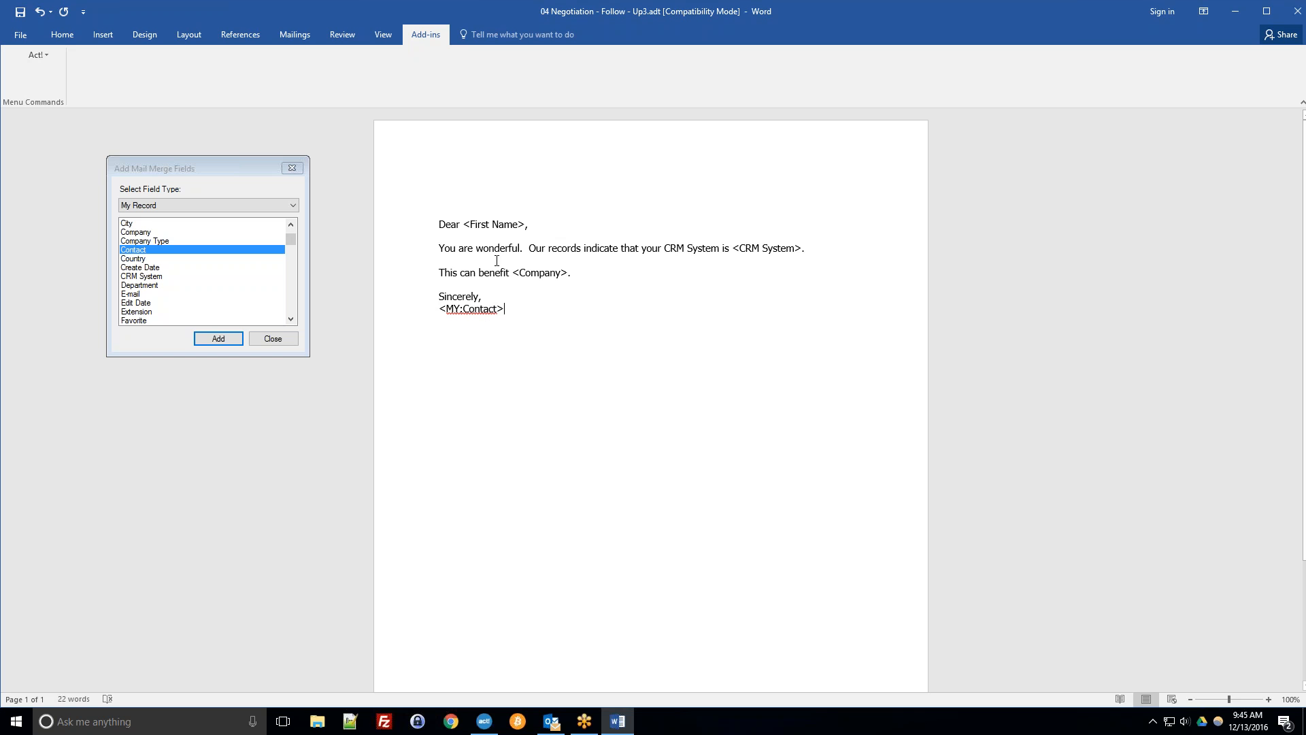
left_click(532, 275)
left_click(517, 316)
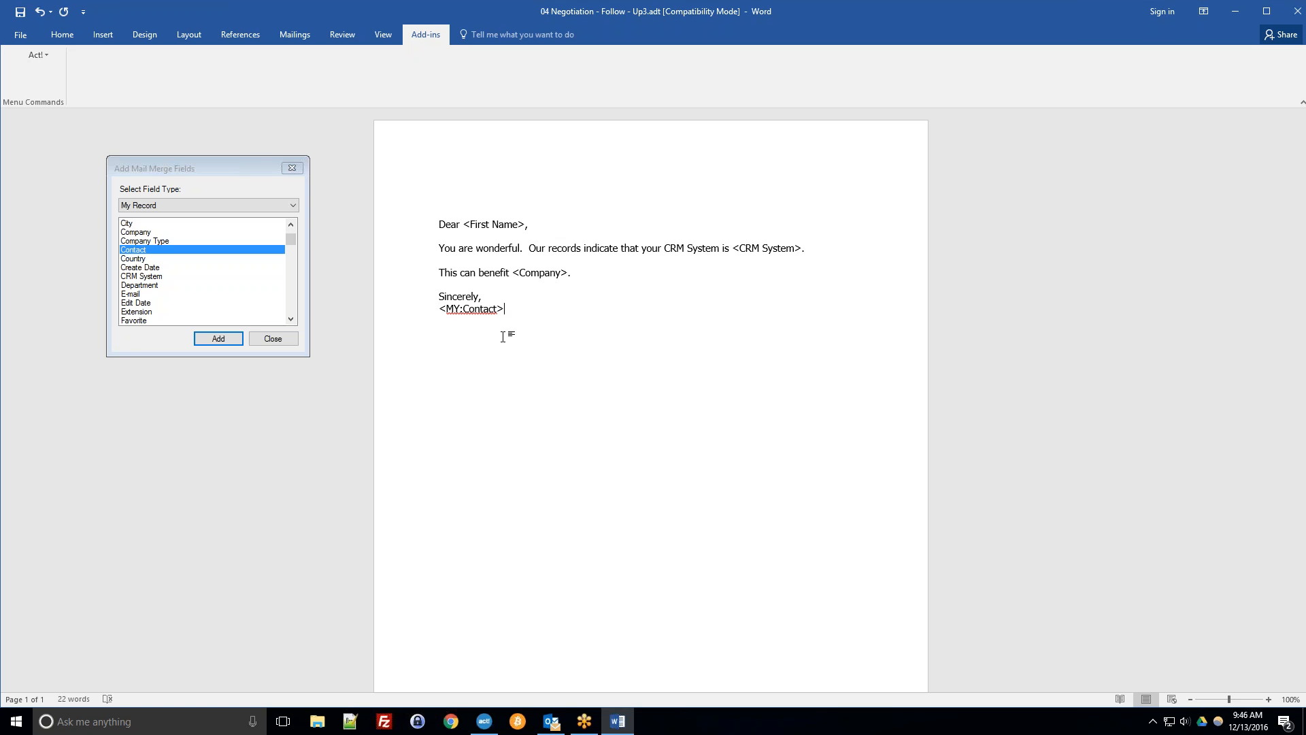
left_click(273, 339)
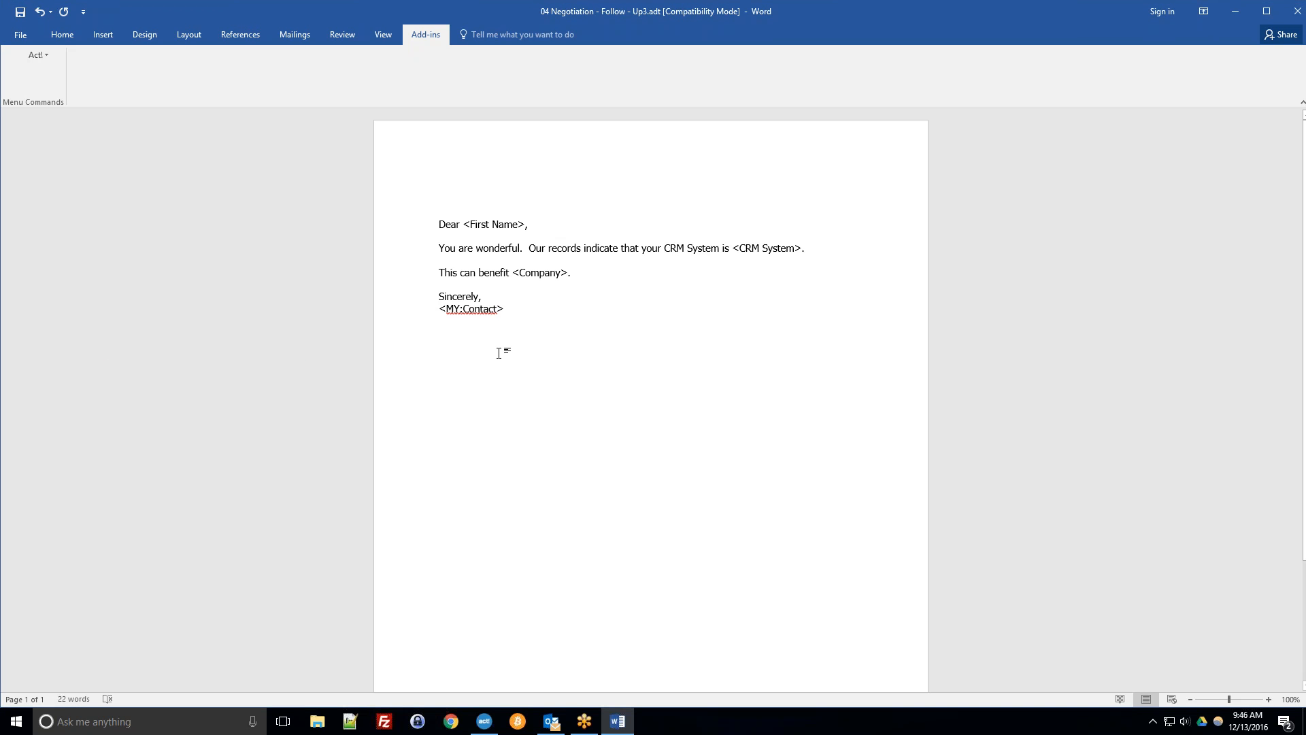
Put the My Record Contact field on its own paragraph below the closing.
left_click_drag(505, 309, 433, 309)
key("Right")
key("Home")
key("Return")
key("End")
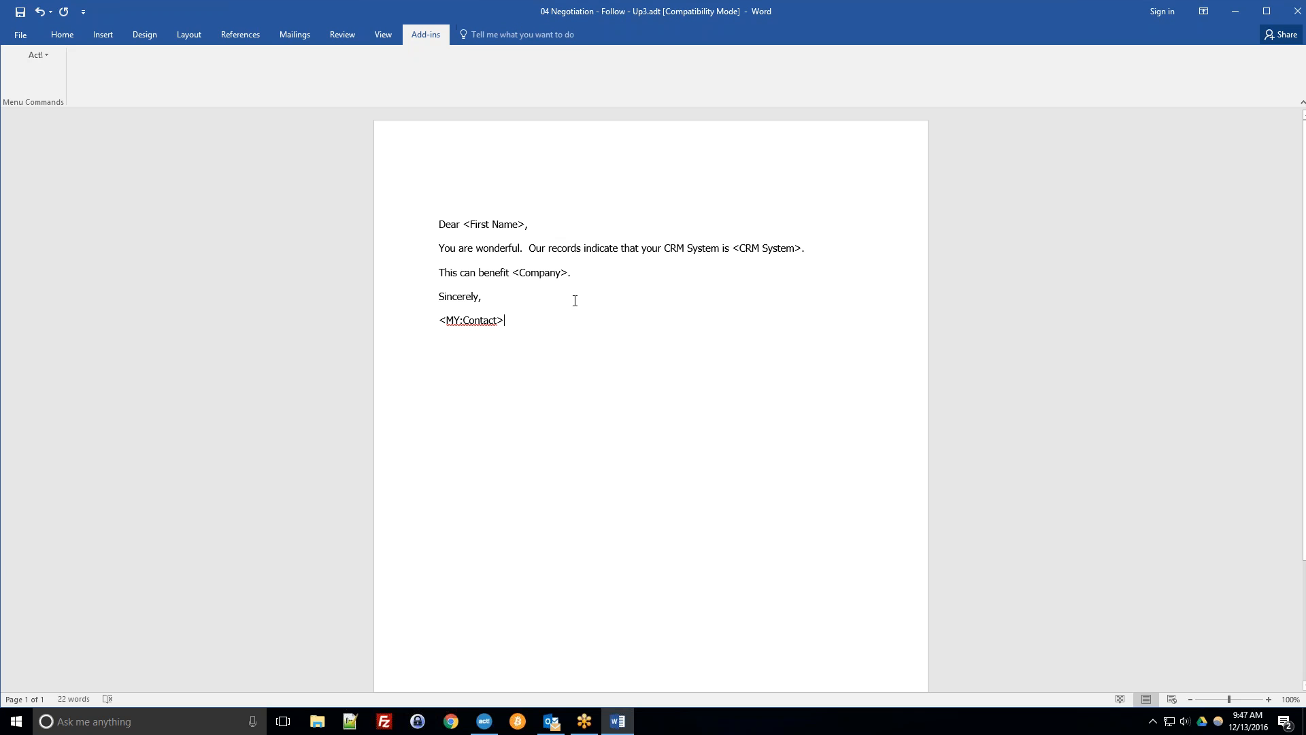
Save the template in the Templates folder as "04 Negotiation - Follow - Up3.adt", keeping the Word 97-2003 type.
left_click(21, 35)
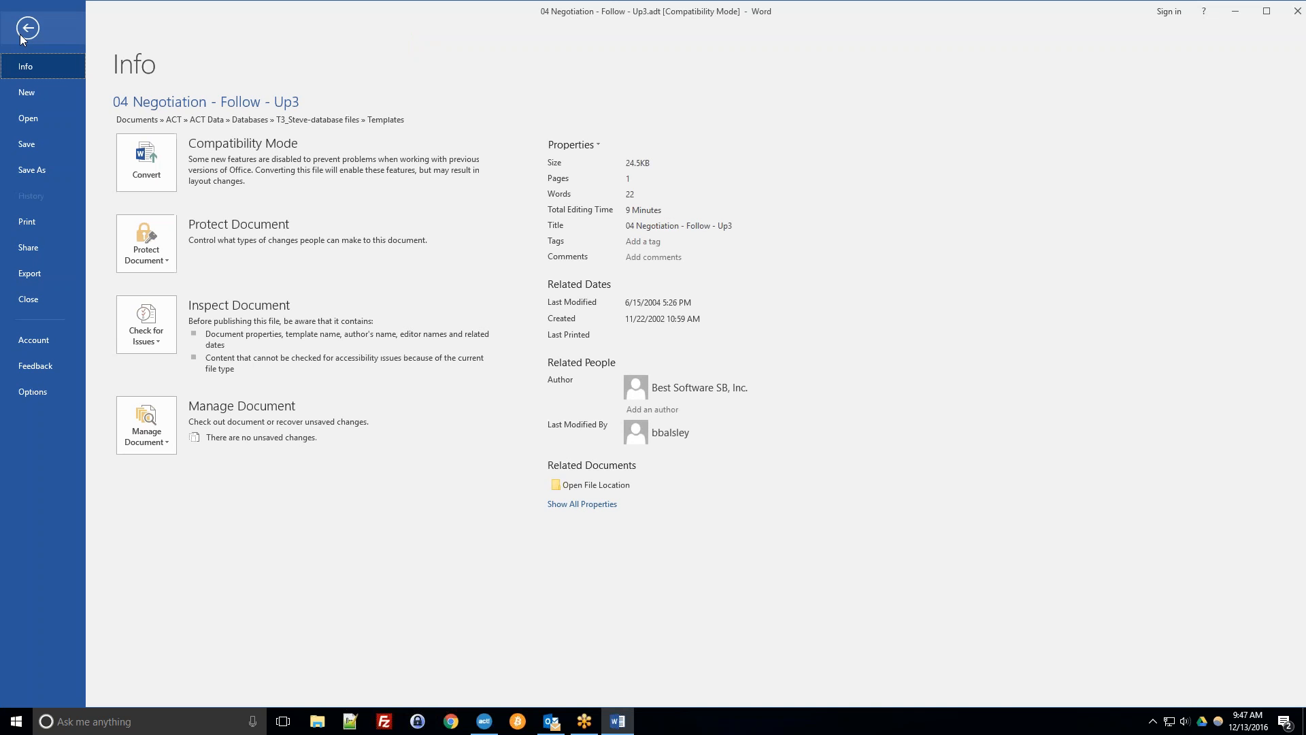
left_click(24, 32)
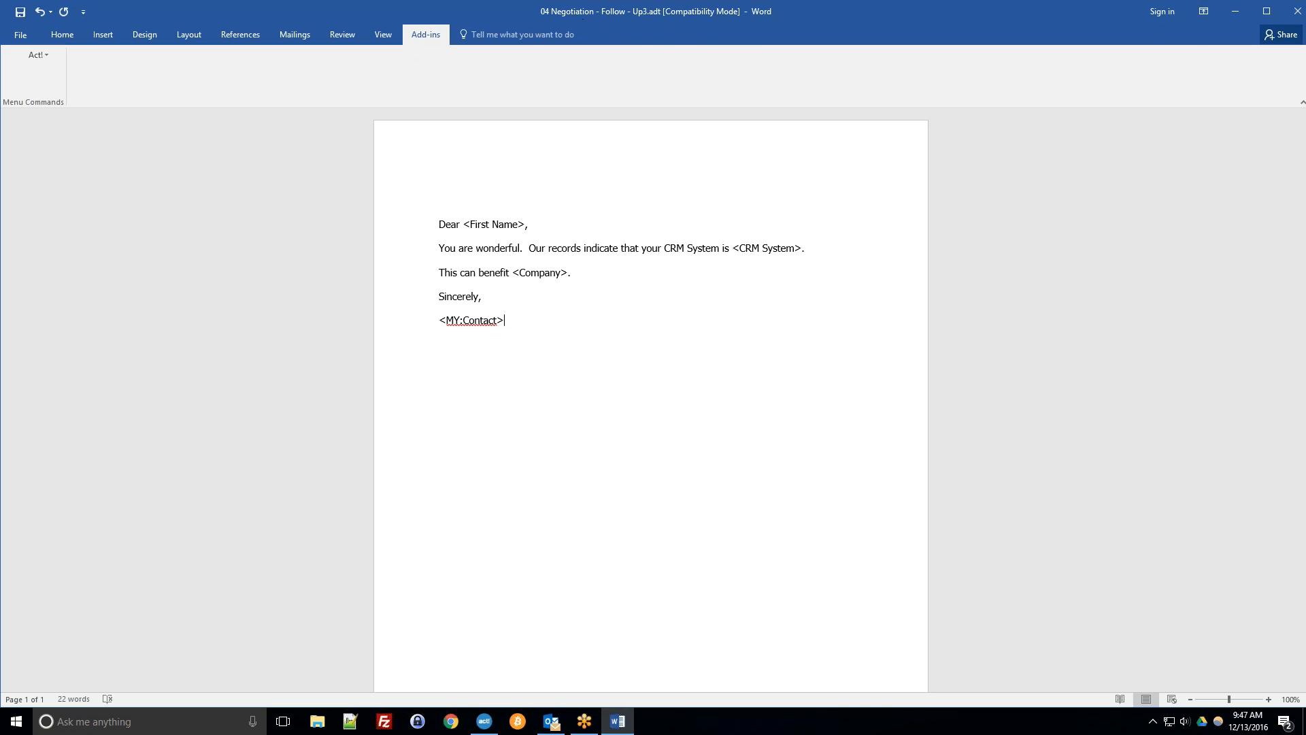
left_click(26, 32)
left_click(43, 167)
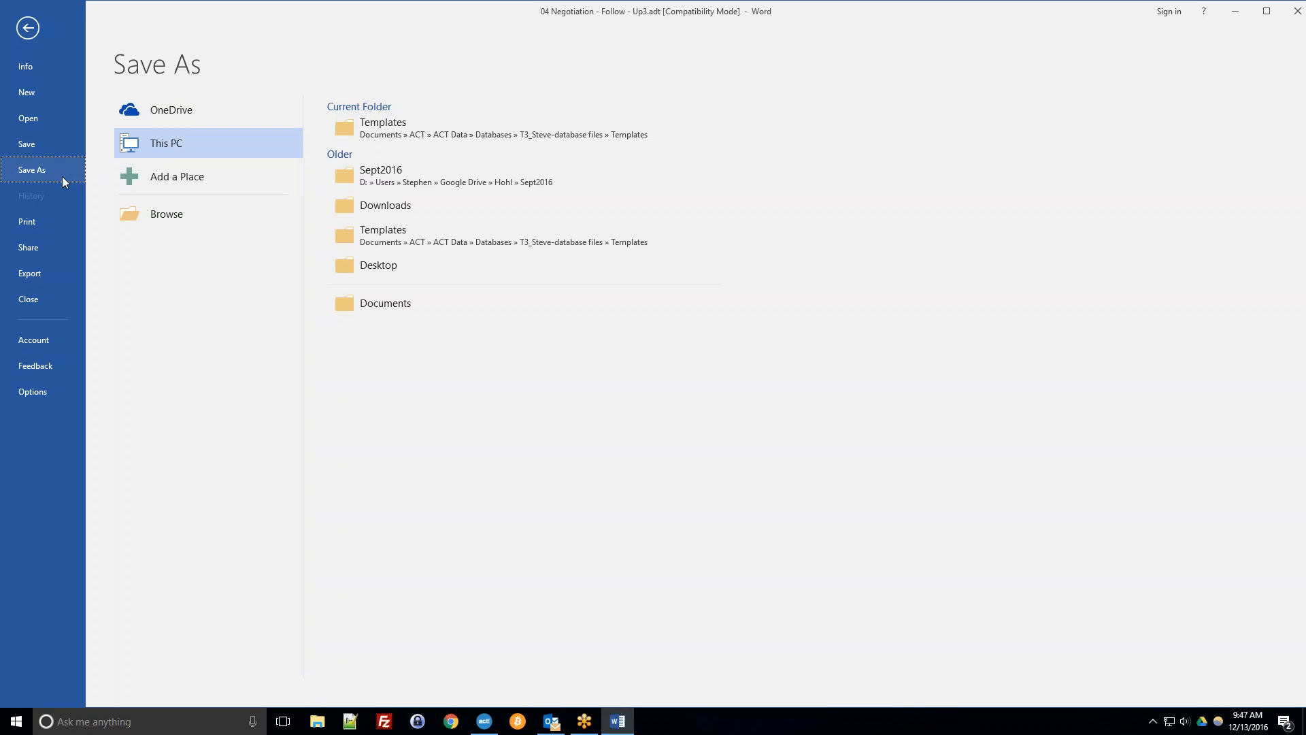
left_click(385, 125)
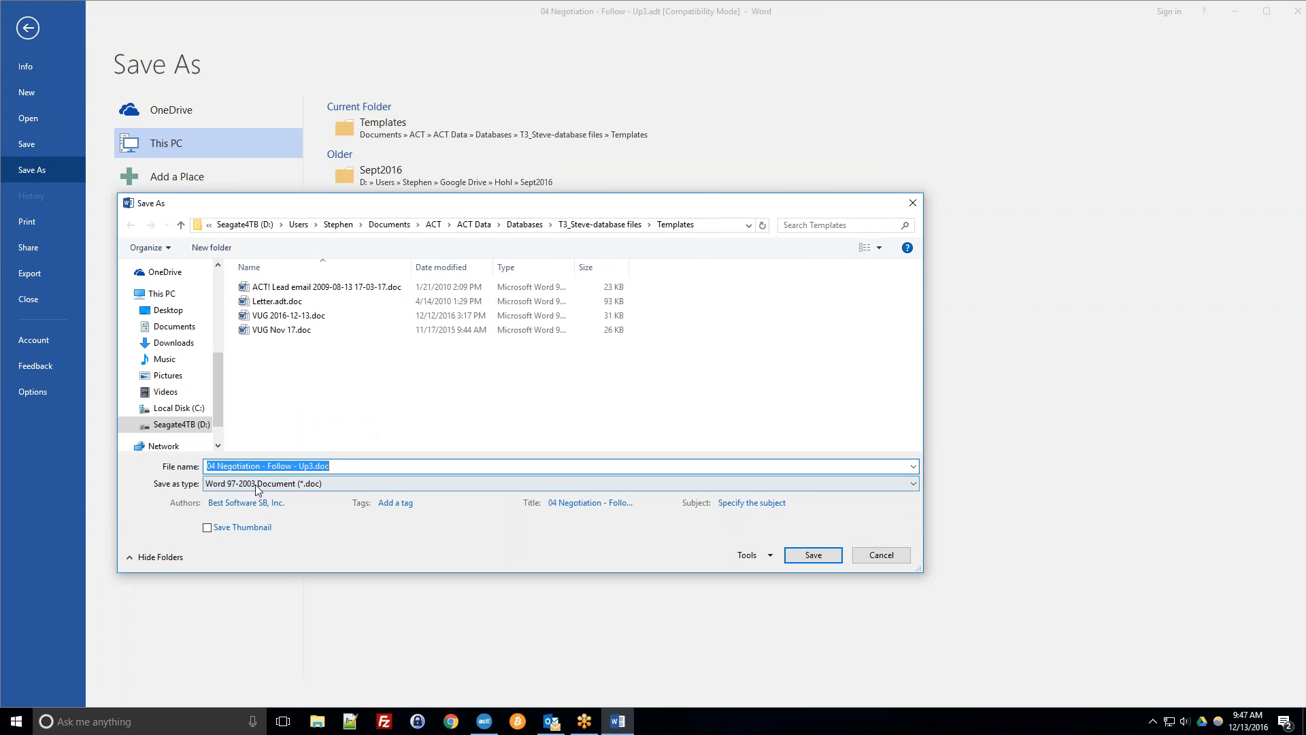
left_click(395, 465)
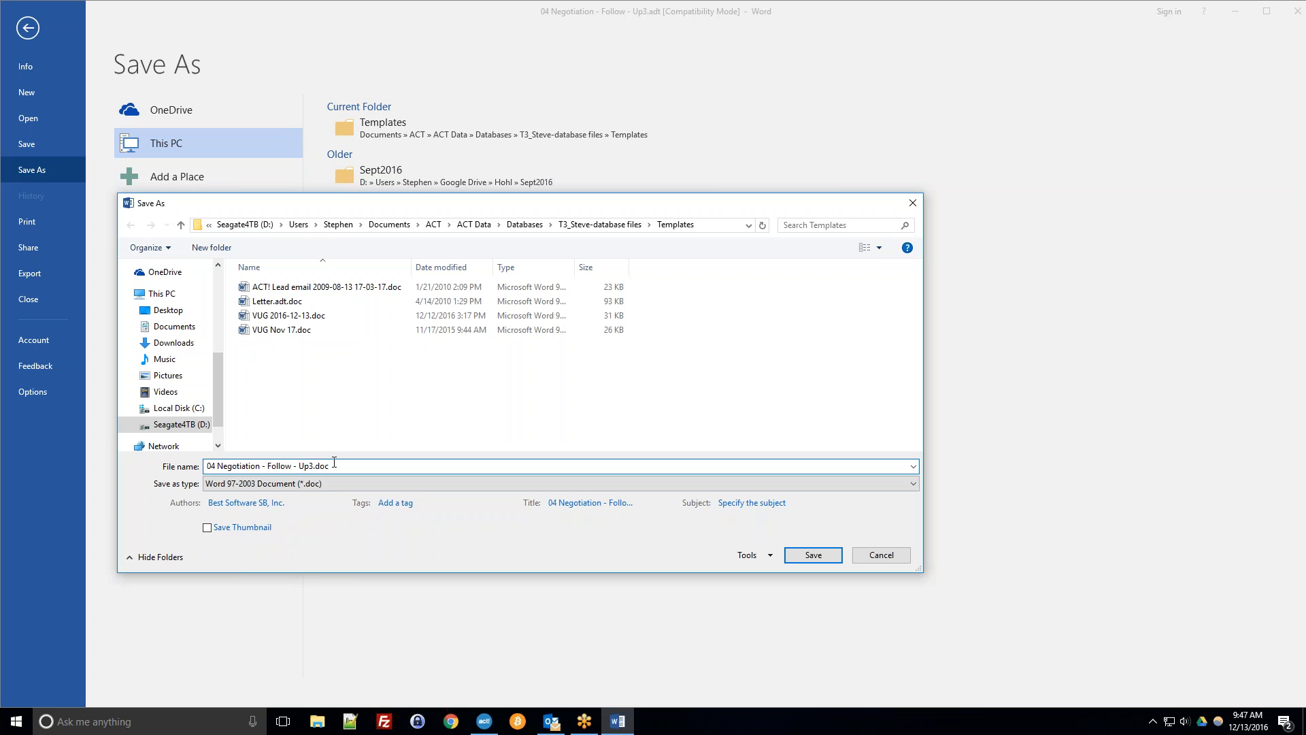
left_click(325, 484)
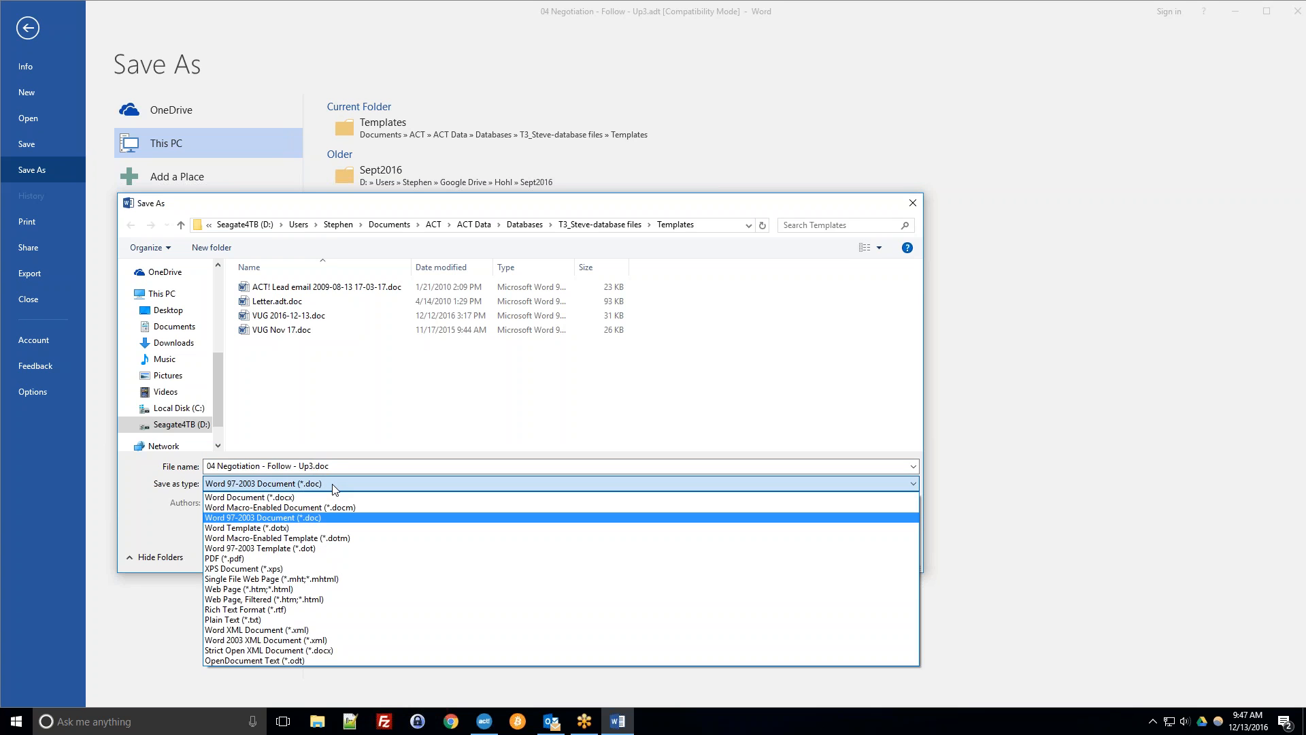
left_click(334, 487)
left_click(338, 468)
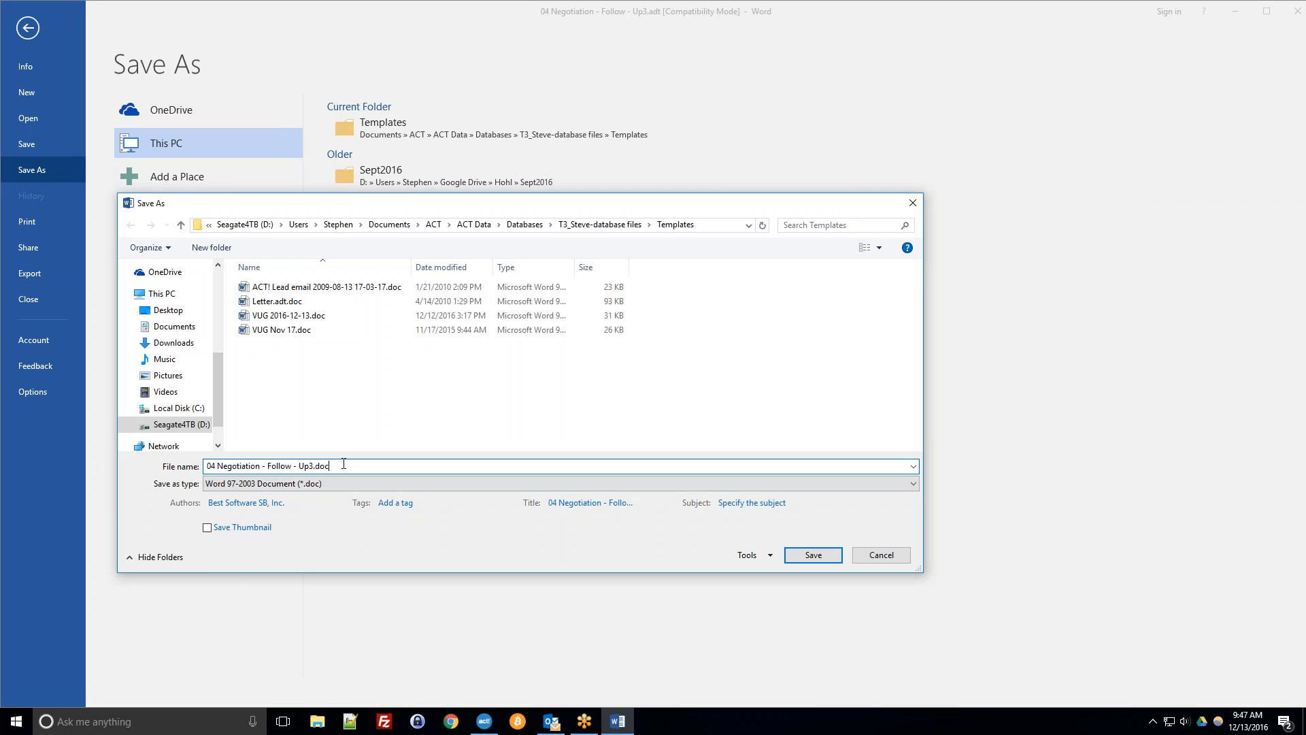
key("BackSpace")
key("BackSpace")
key("BackSpace")
type("adt")
type("\"")
type("\"")
left_click_drag(333, 466, 209, 469)
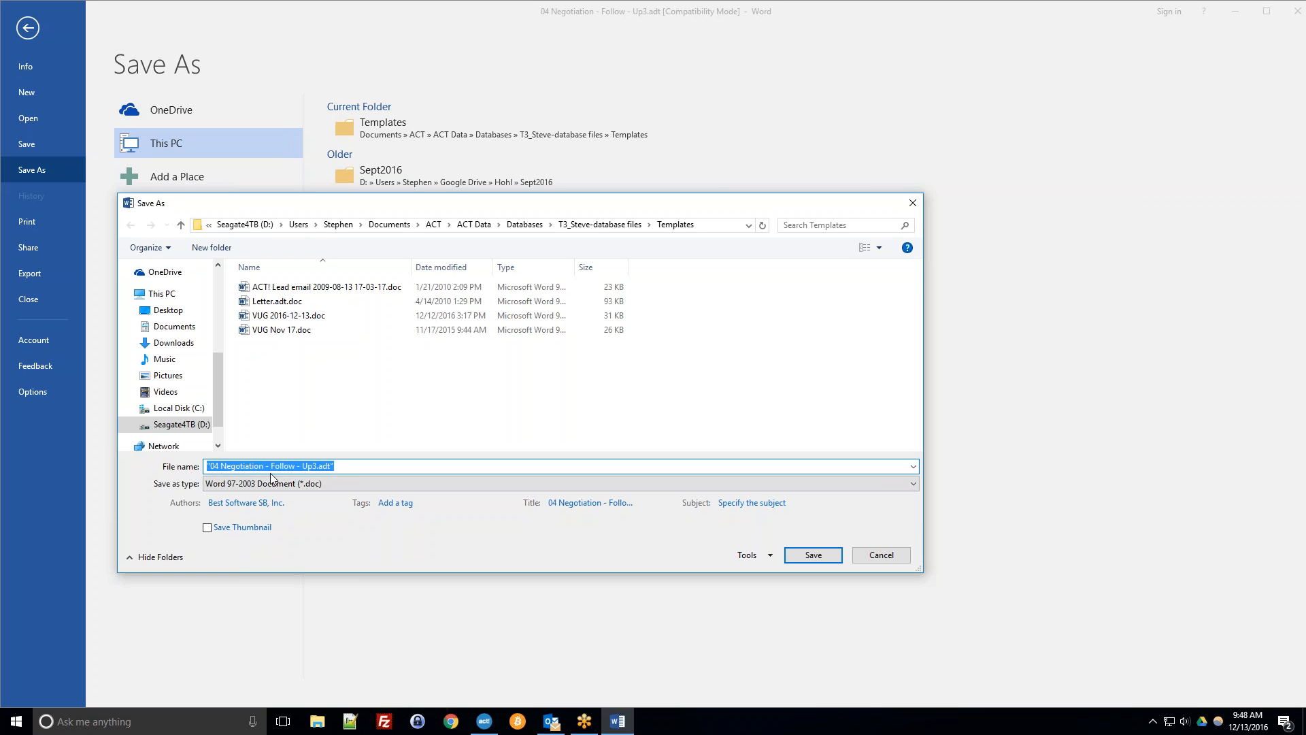
left_click(335, 466)
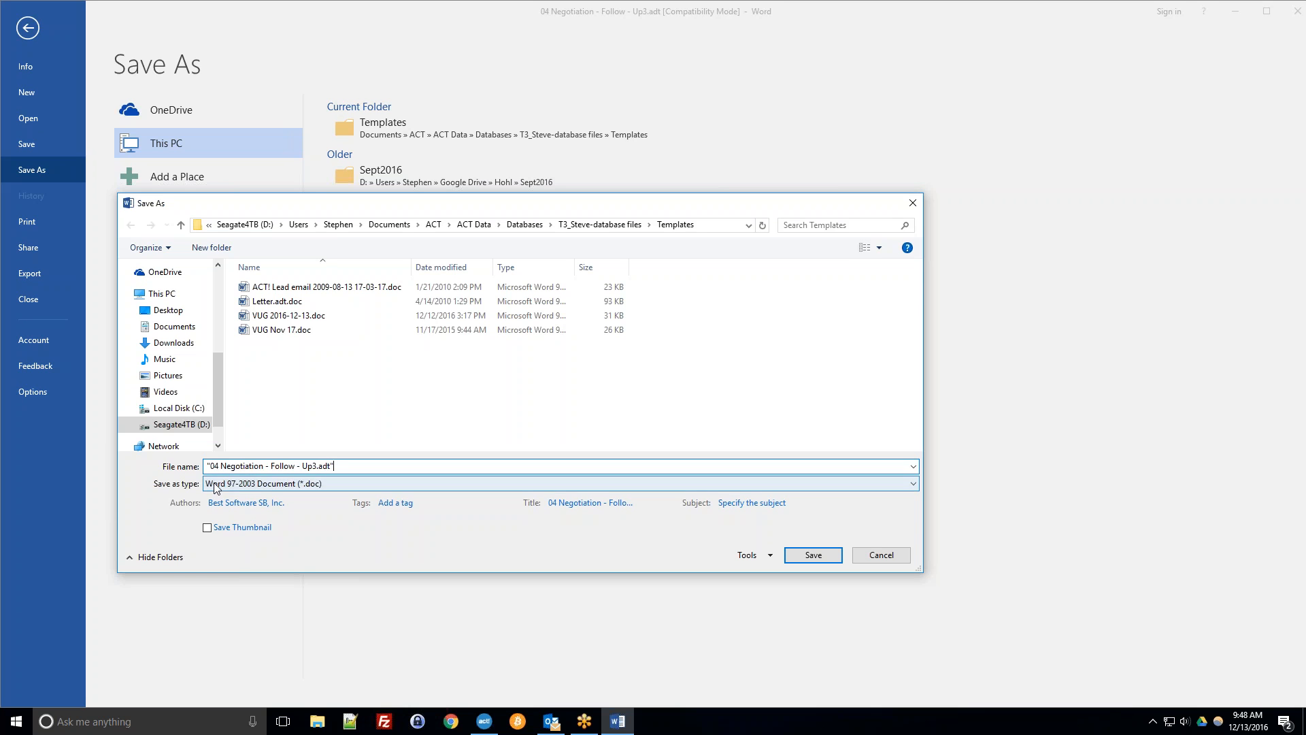
left_click_drag(319, 468, 331, 468)
left_click(335, 467)
left_click(812, 556)
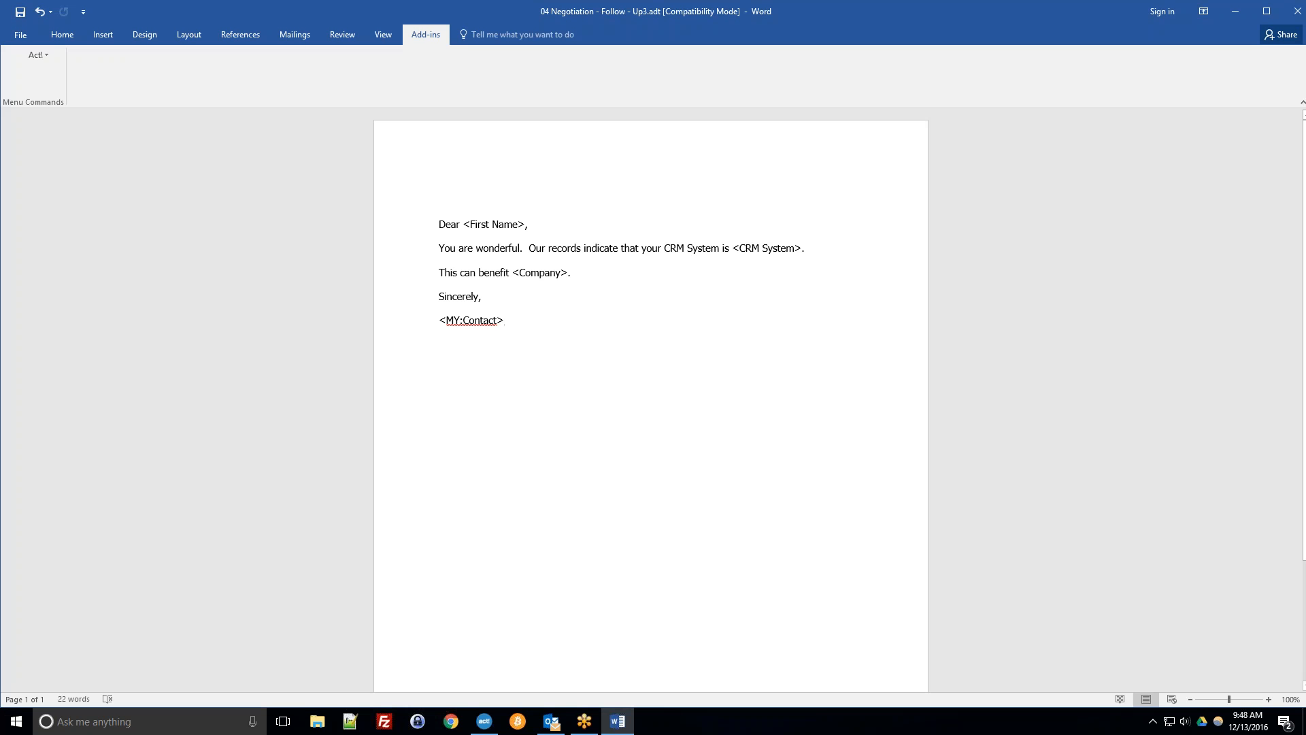
Browse in File Explorer to the T3_Steve-database files Templates folder and widen its Name column.
left_click(329, 724)
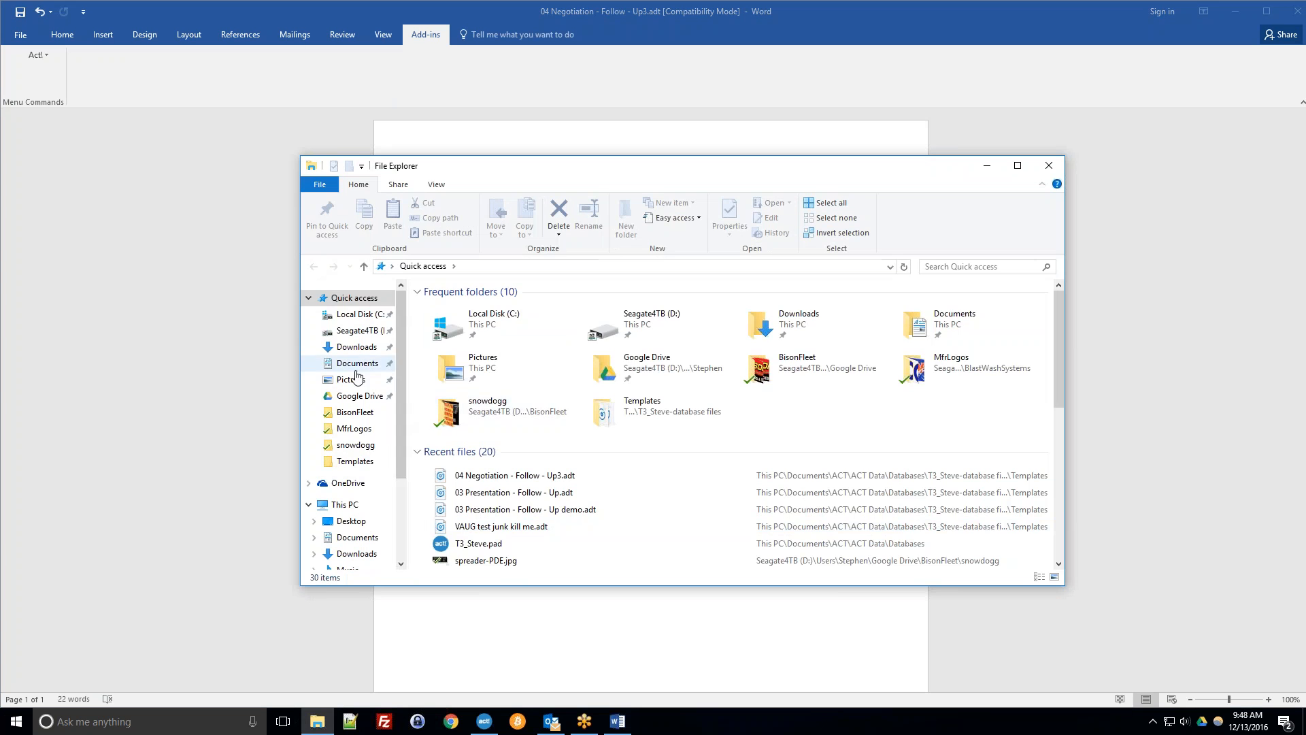
left_click(356, 366)
left_click(463, 287)
double_click(460, 307)
double_click(461, 308)
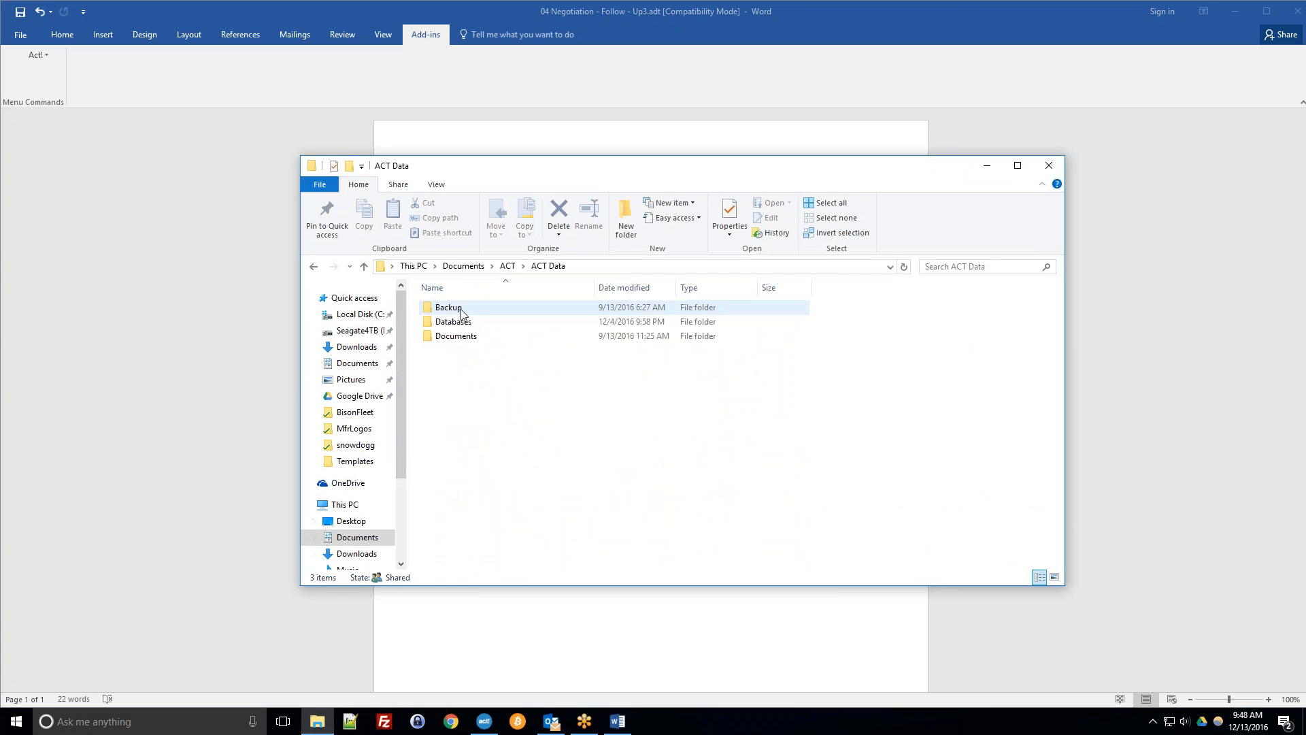
double_click(464, 336)
left_click(548, 266)
double_click(472, 324)
double_click(472, 324)
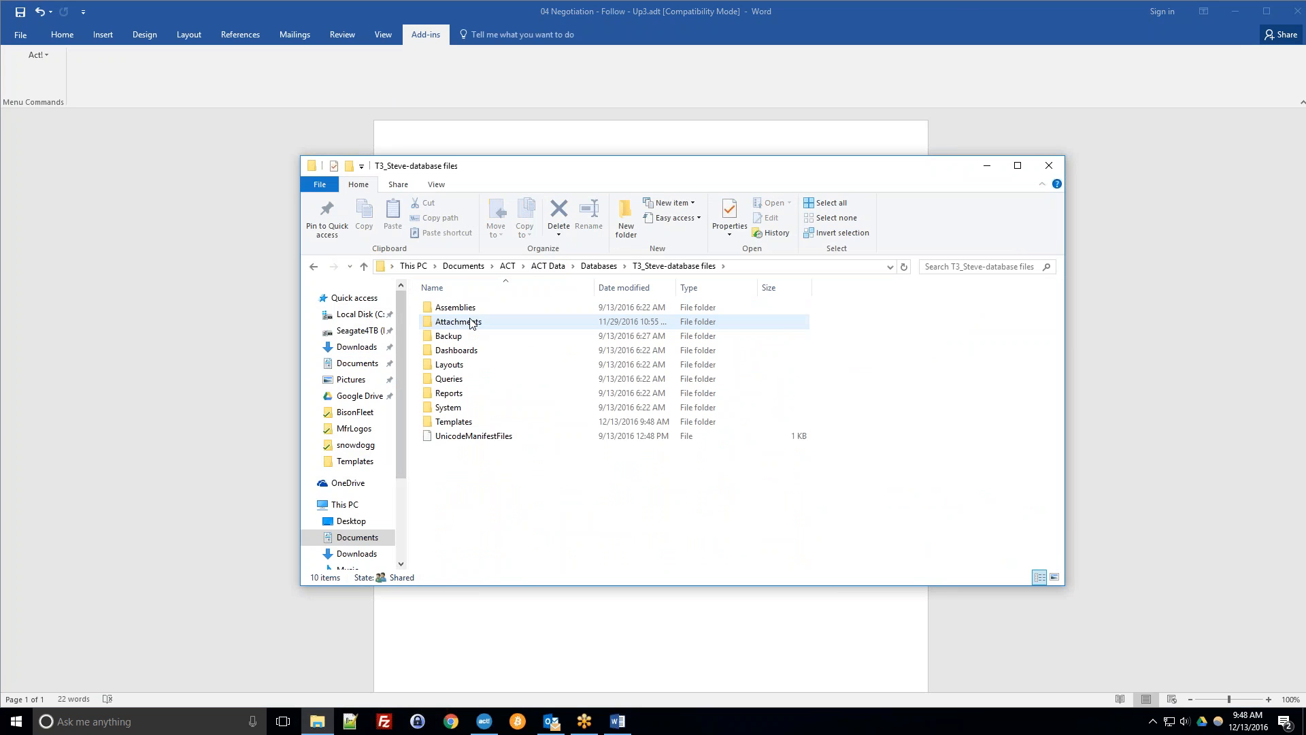
double_click(449, 422)
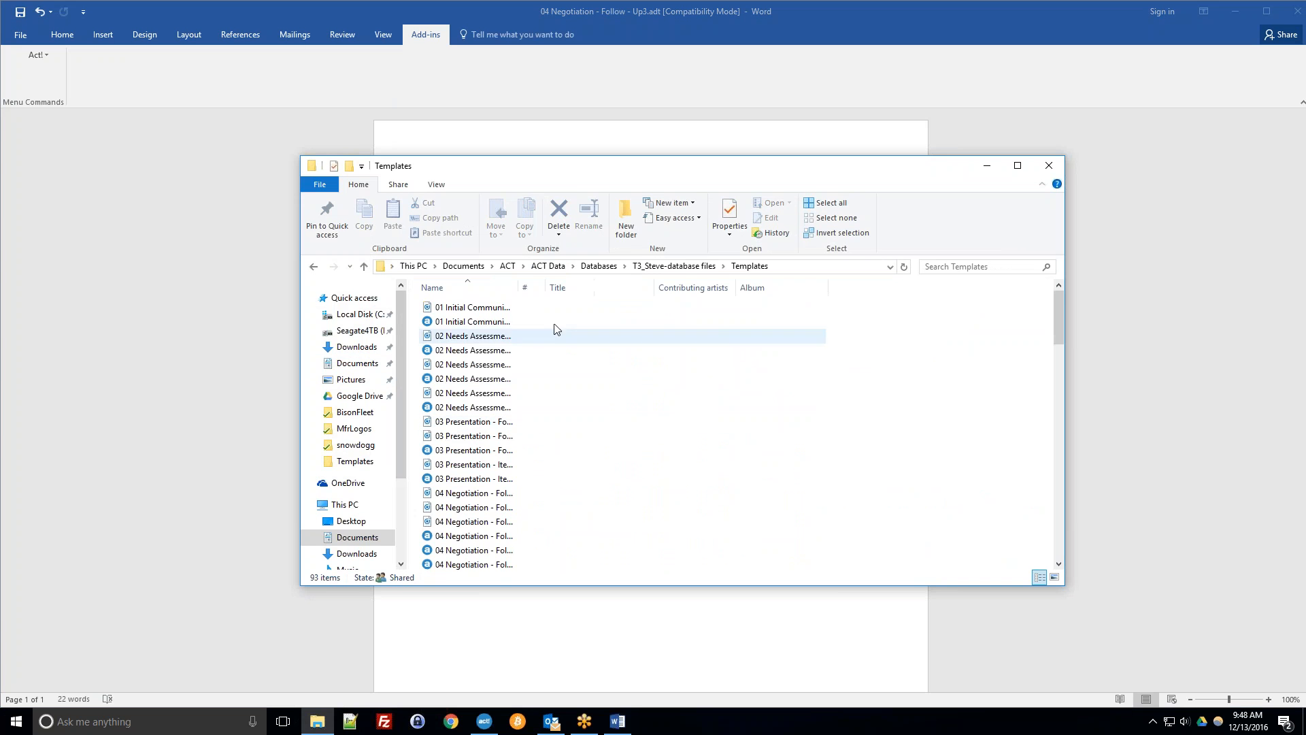
left_click_drag(519, 289, 730, 296)
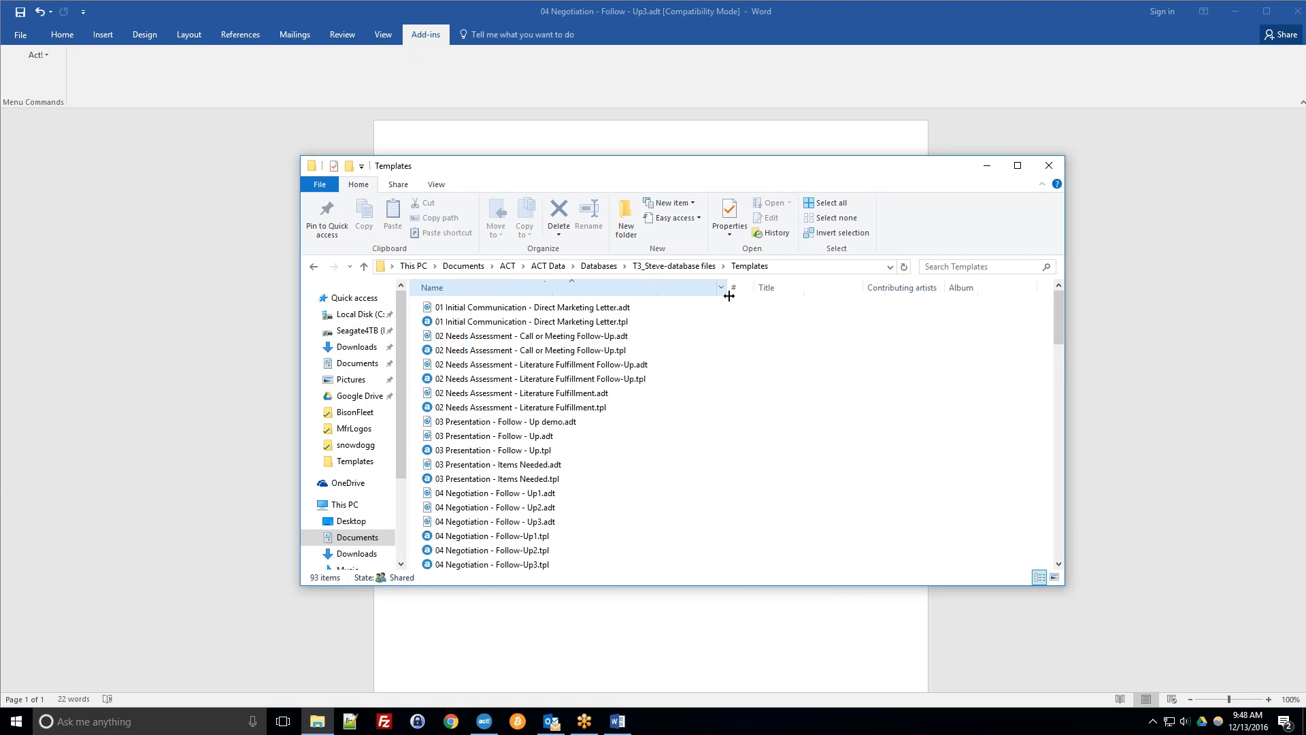
Open the Act! document-from-template dialog and browse the list of available templates.
left_click(494, 724)
left_click(217, 24)
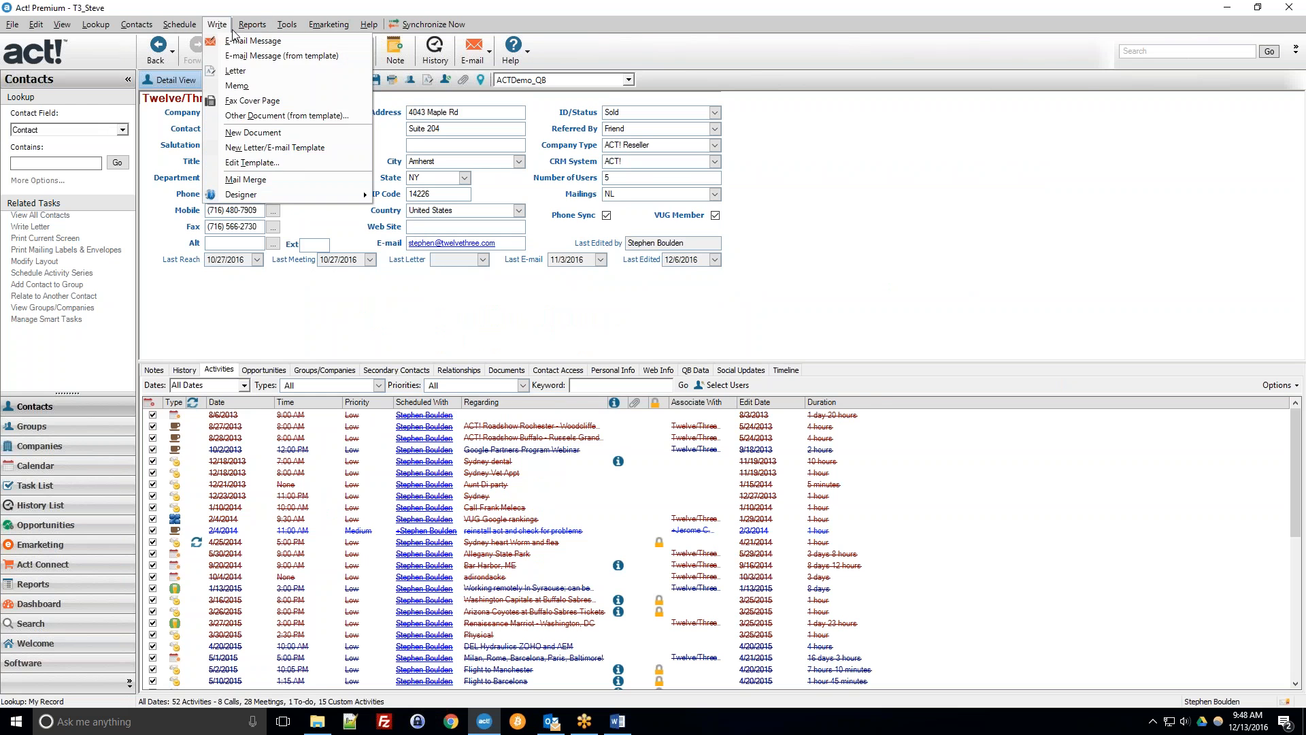
left_click(236, 116)
left_click(449, 336)
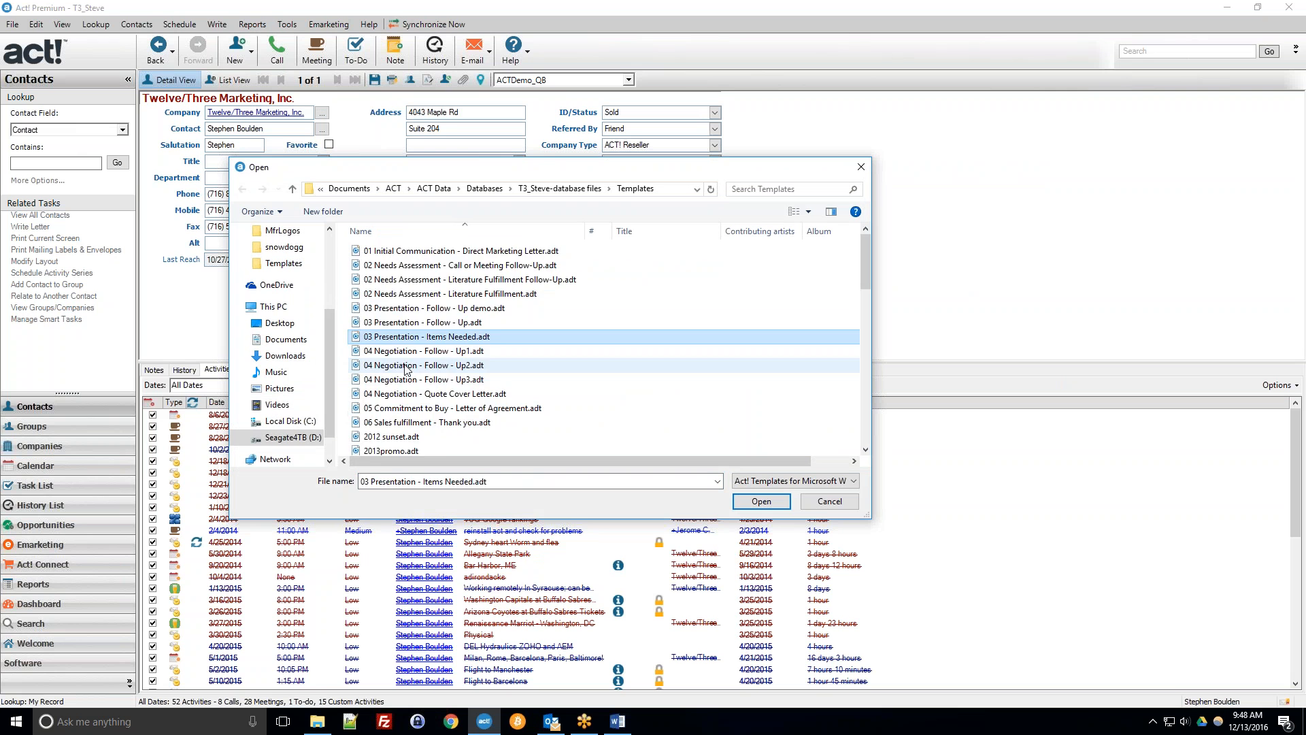
scroll(477, 405, "down", 4)
scroll(494, 405, "down", 3)
scroll(494, 404, "up", 3)
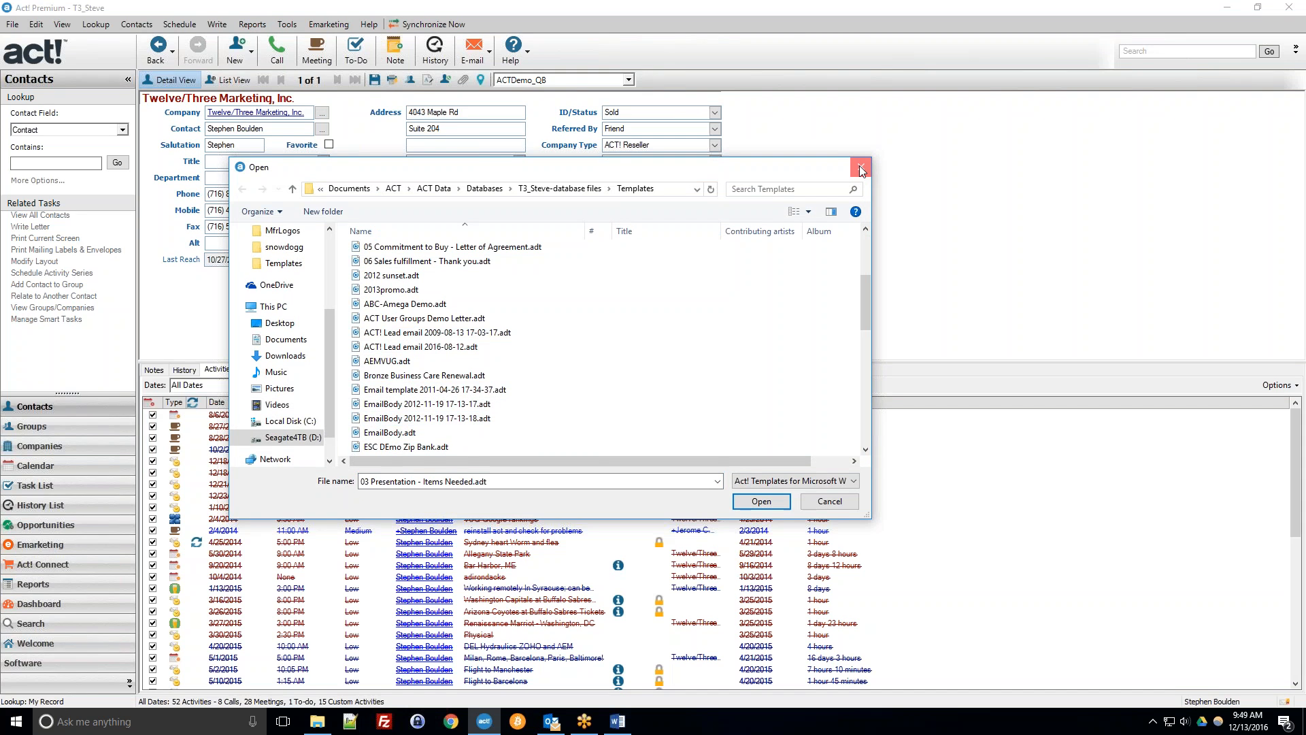
left_click(525, 375)
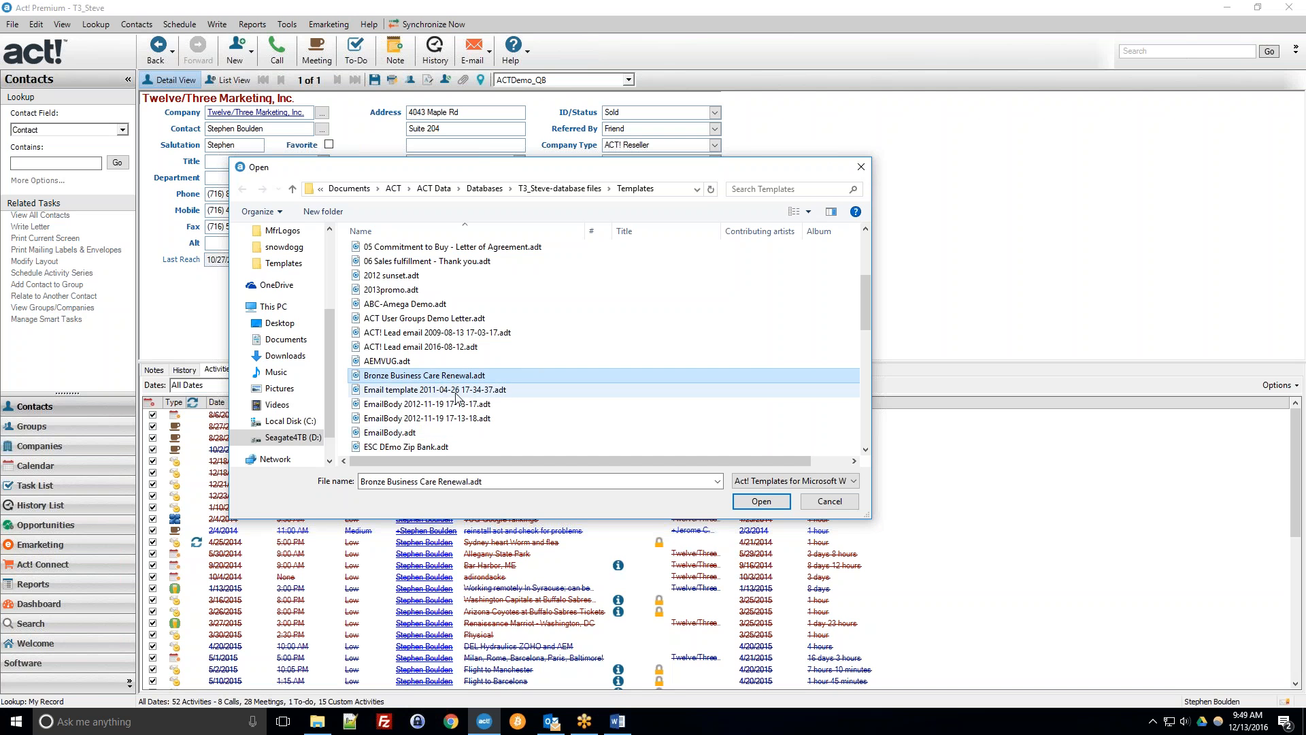
scroll(452, 400, "up", 4)
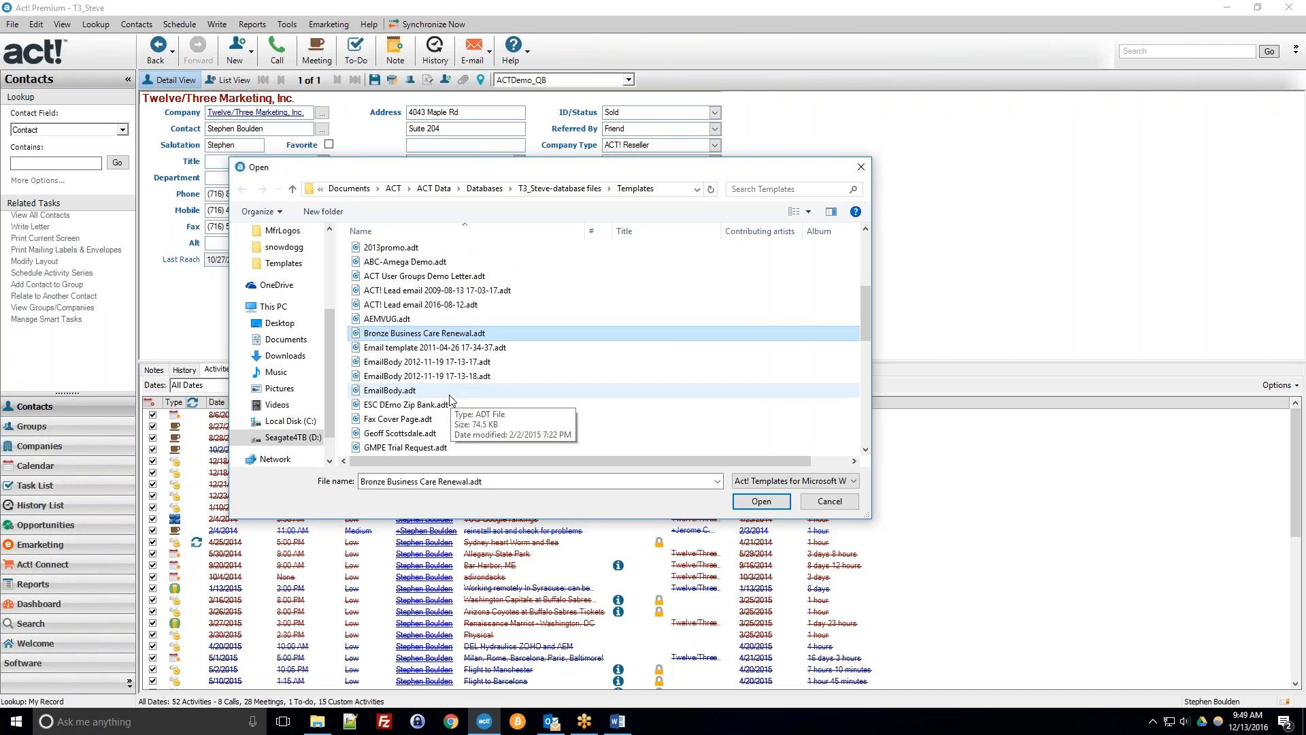
left_click(438, 379)
Save the Word template in the Templates folder as "Act Webinar Dec 2016 Demo.adt".
left_click(615, 722)
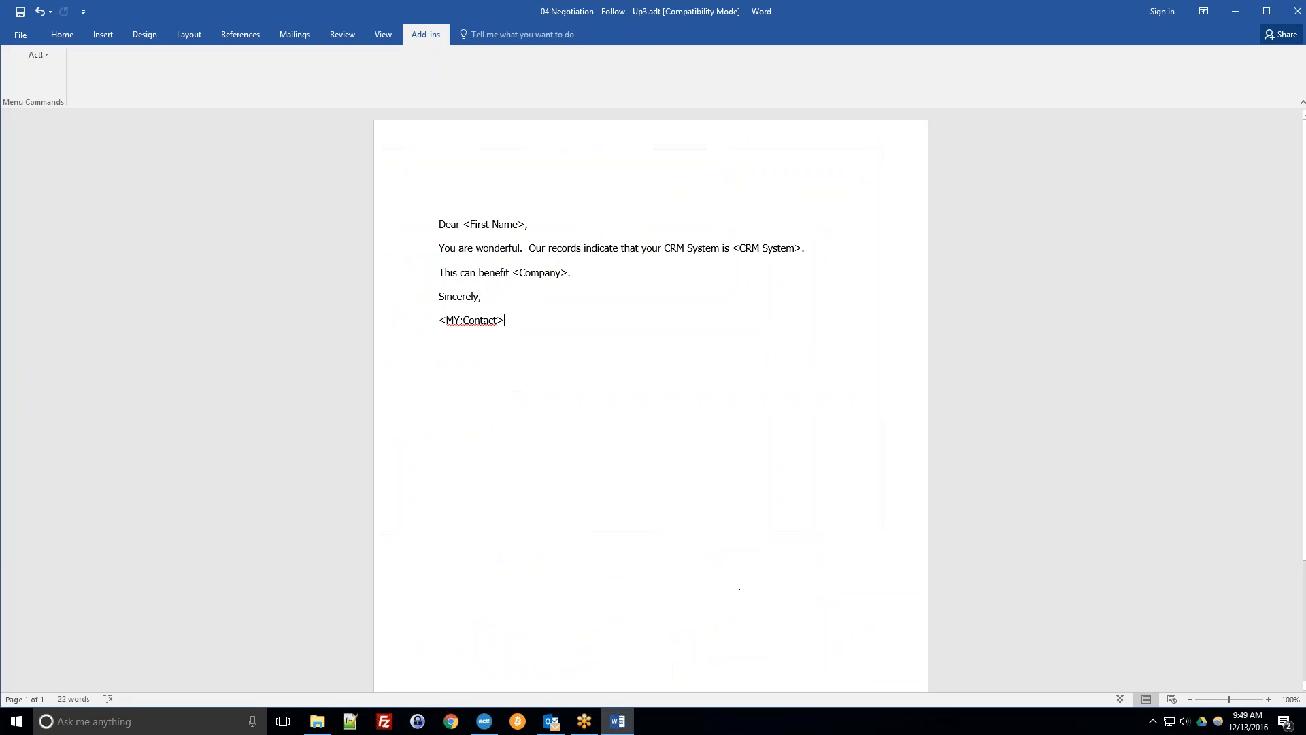
left_click(21, 34)
left_click(32, 167)
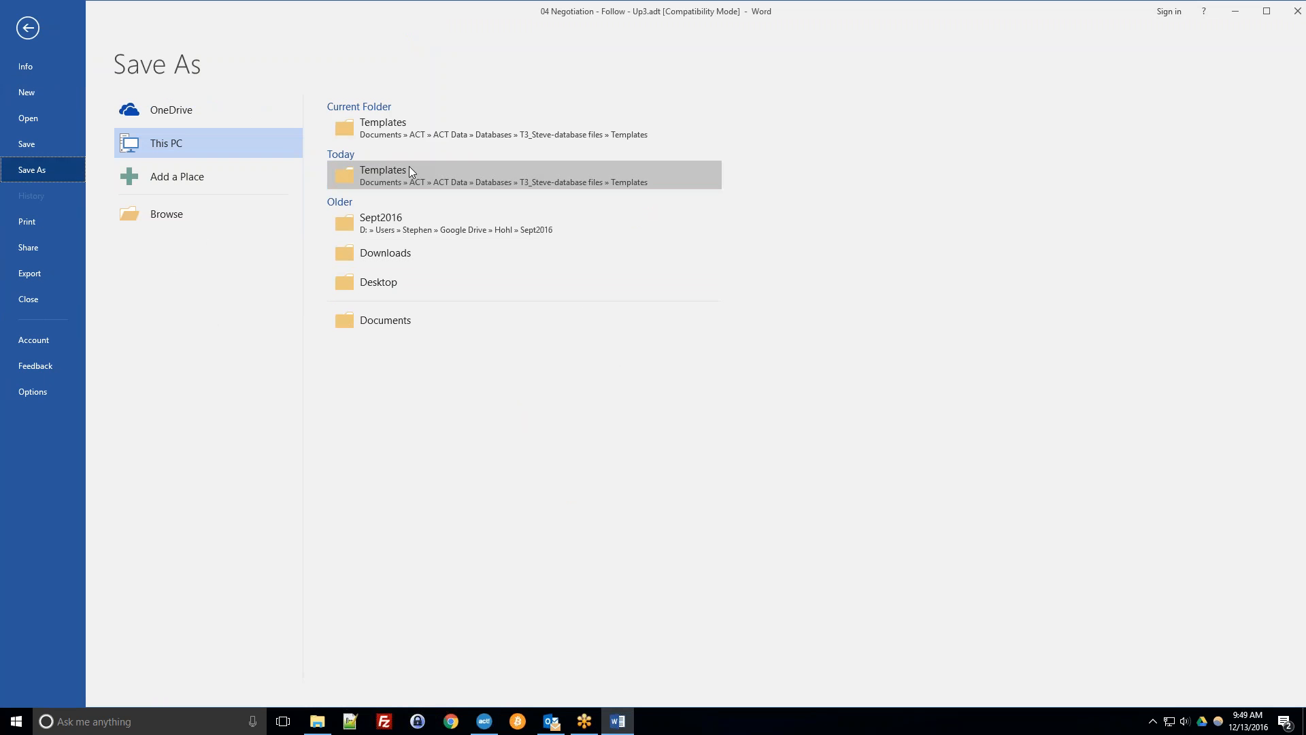
left_click(421, 121)
left_click_drag(331, 467, 163, 470)
type("\"")
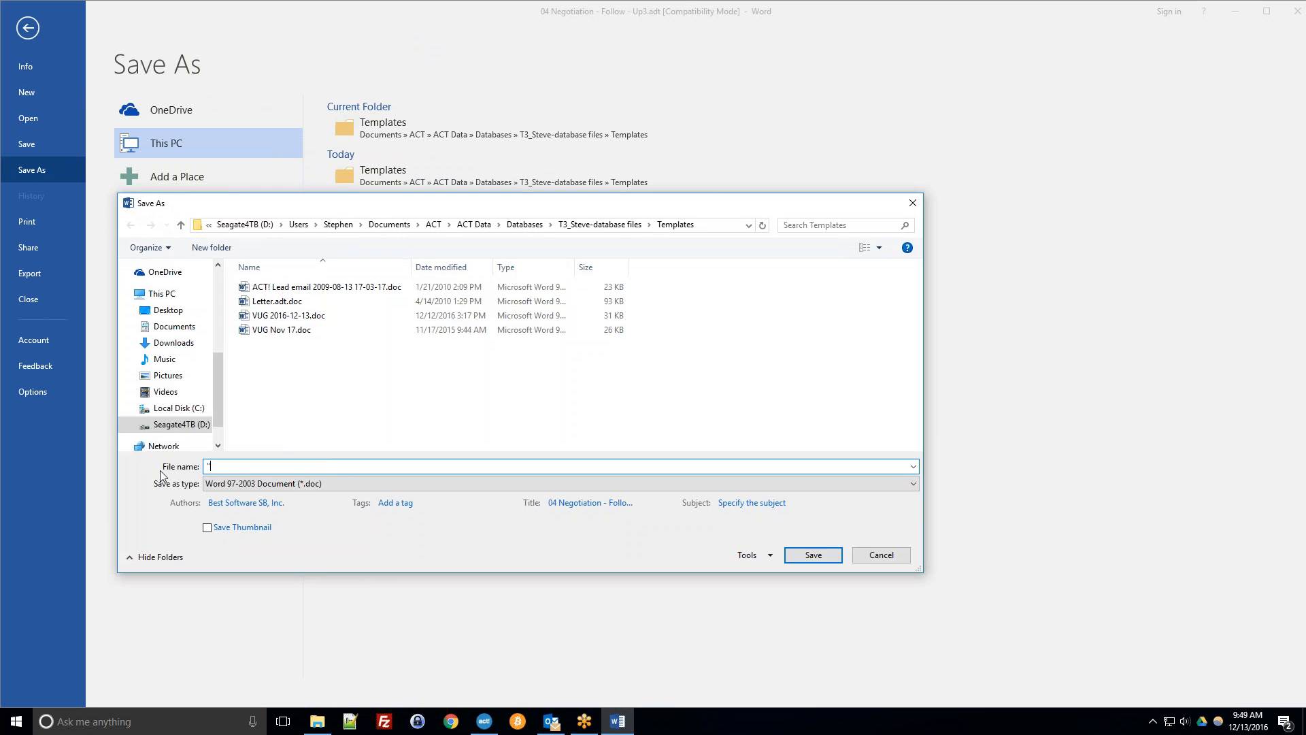
type("Act Webinar Dec 2016")
type("o.adt\"")
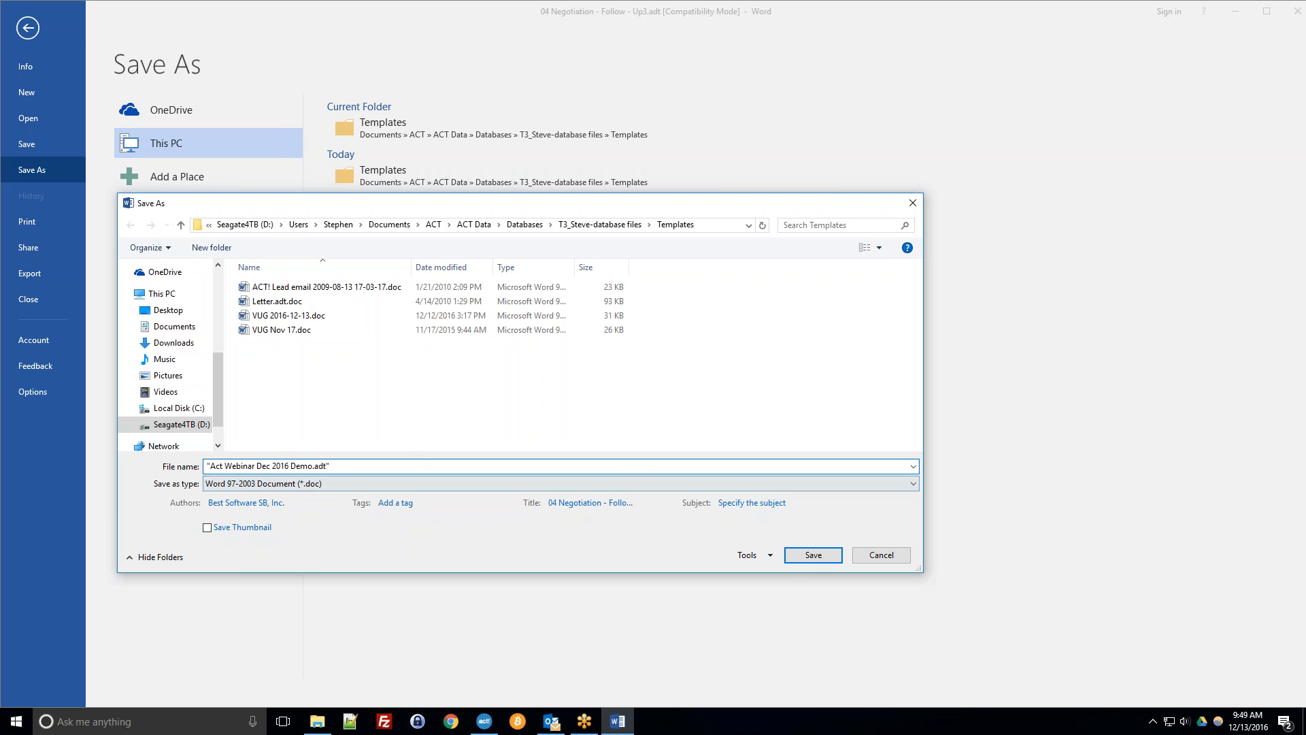
left_click(797, 562)
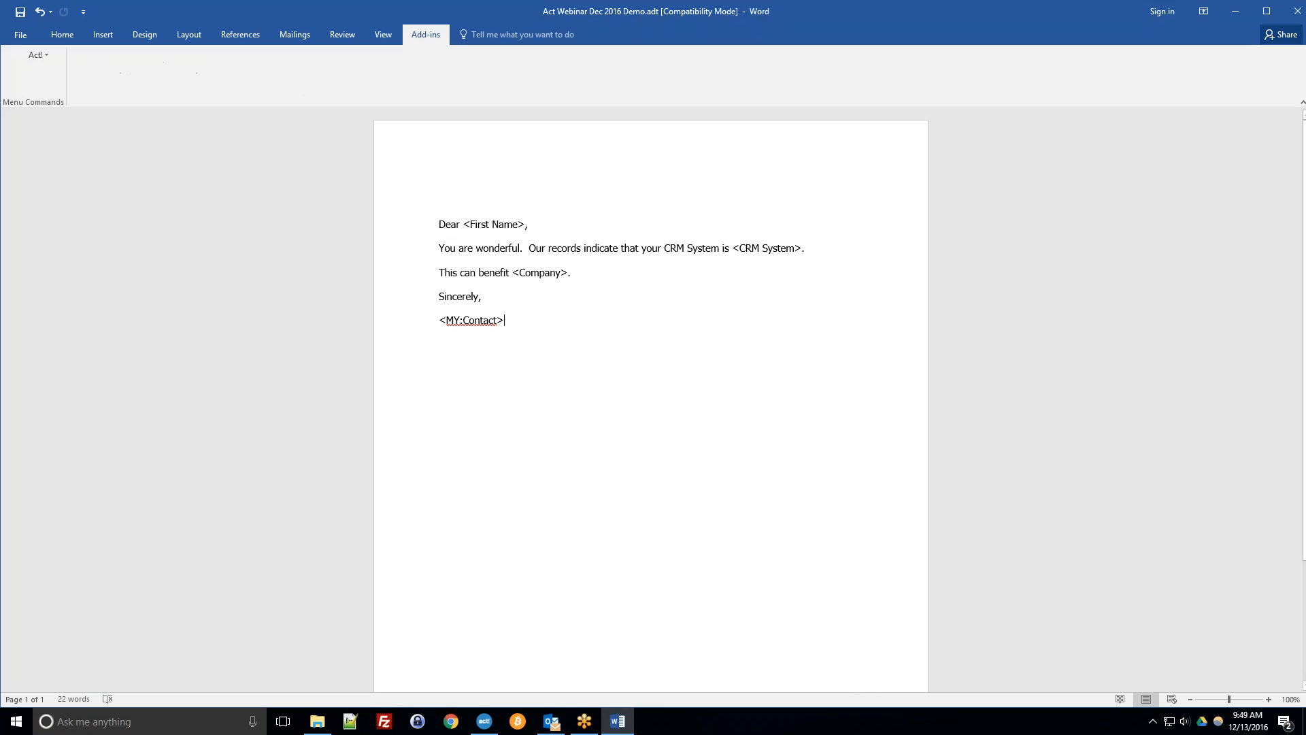
Close Word and return to Act!
left_click(1297, 11)
left_click(866, 163)
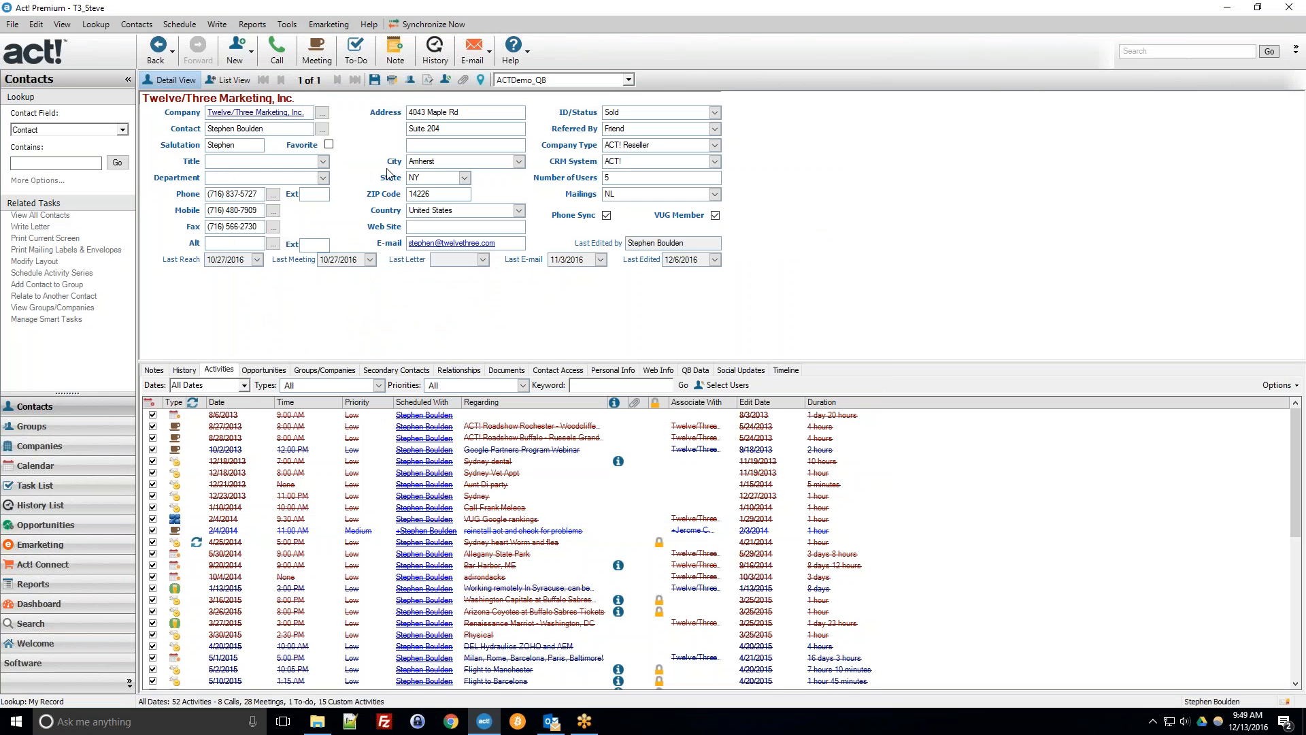
Look up a contact by name in Act!, retrying with the full first name and surname.
left_click(82, 161)
key("Return")
left_click(679, 390)
key("Return")
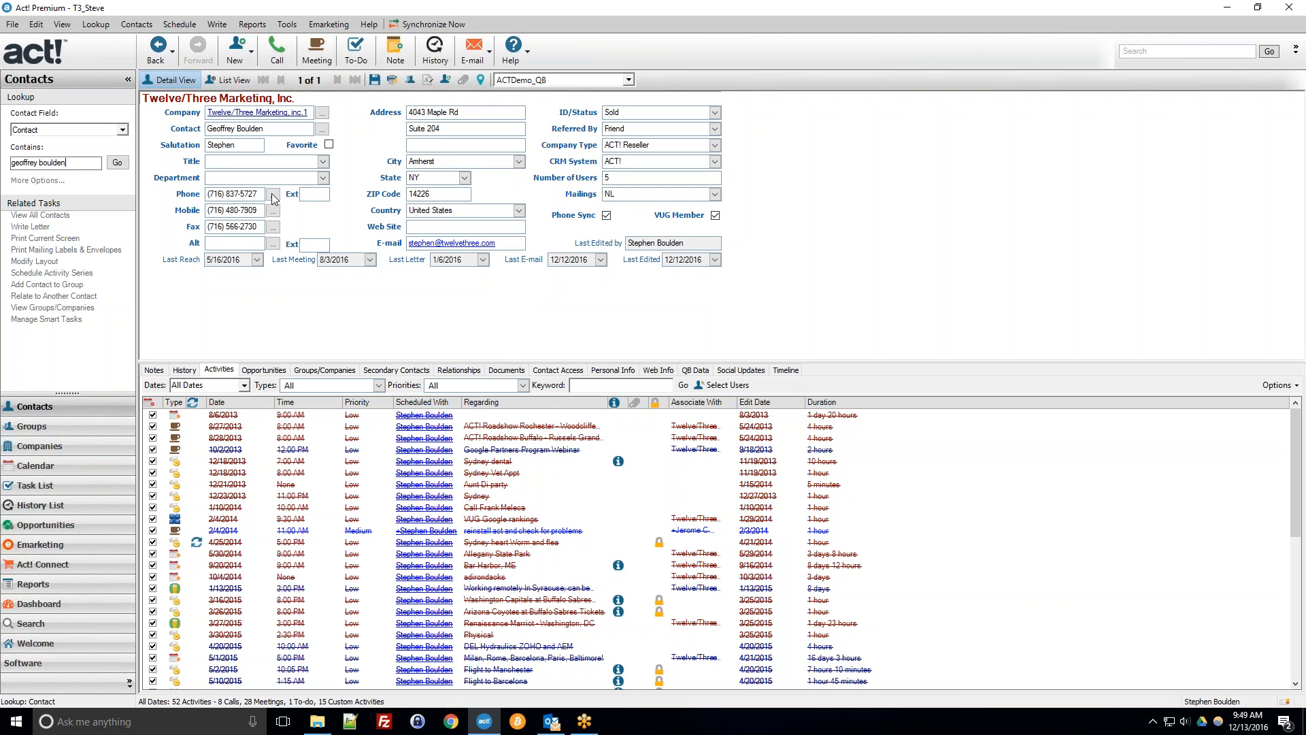
Create a Word document for the current contact from the Act Webinar Dec 2016 Demo.adt template.
left_click(221, 27)
left_click(233, 3)
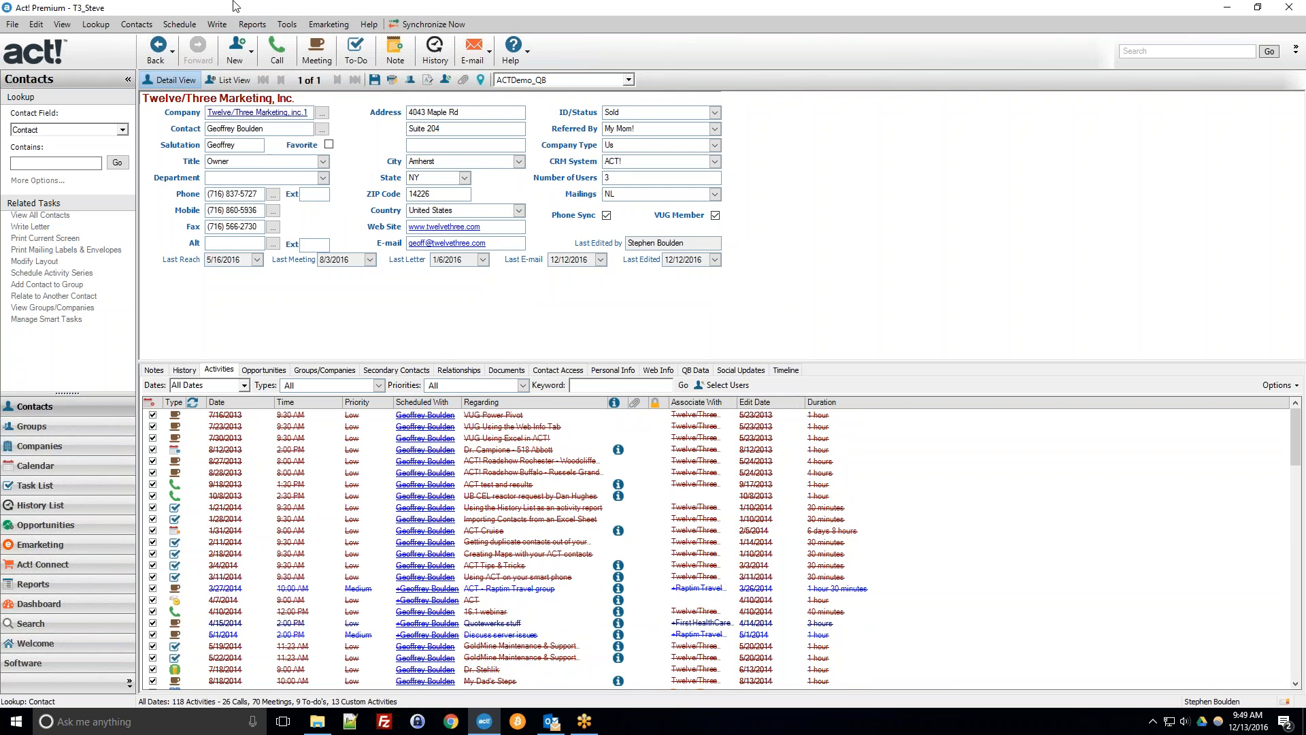
left_click(227, 25)
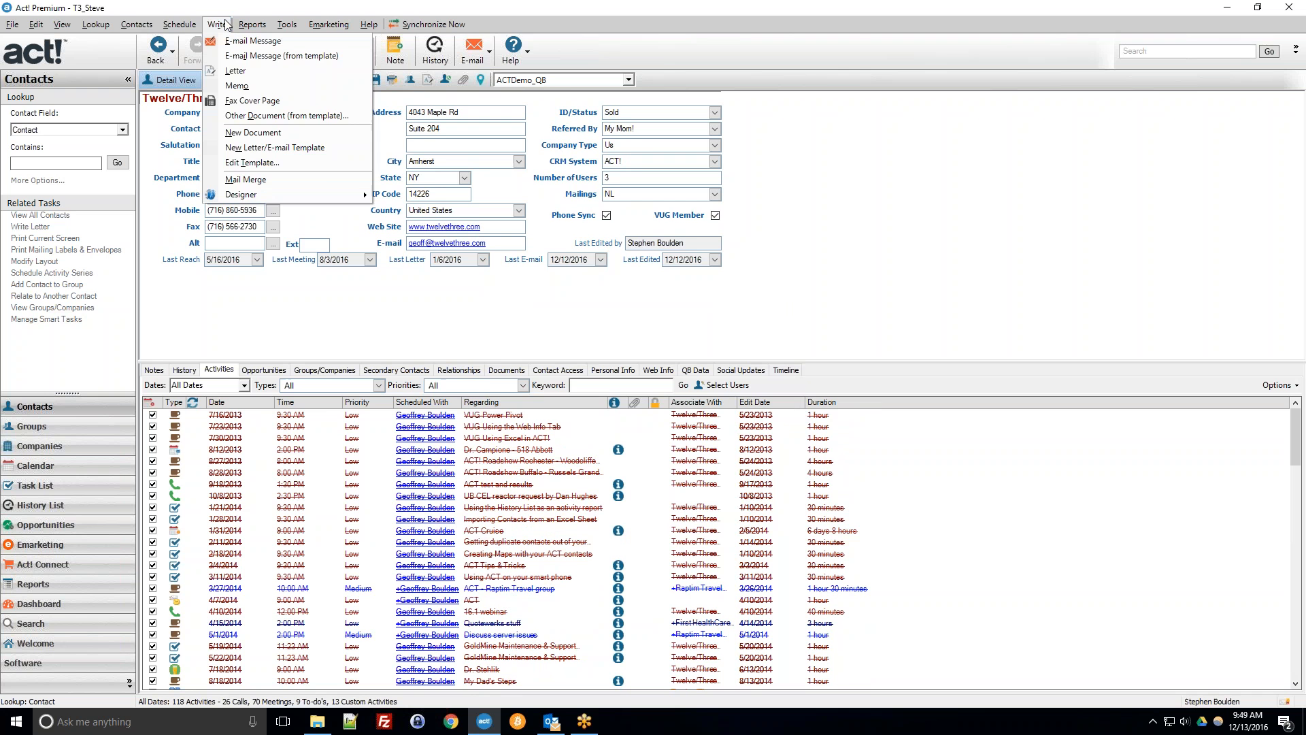
left_click(259, 116)
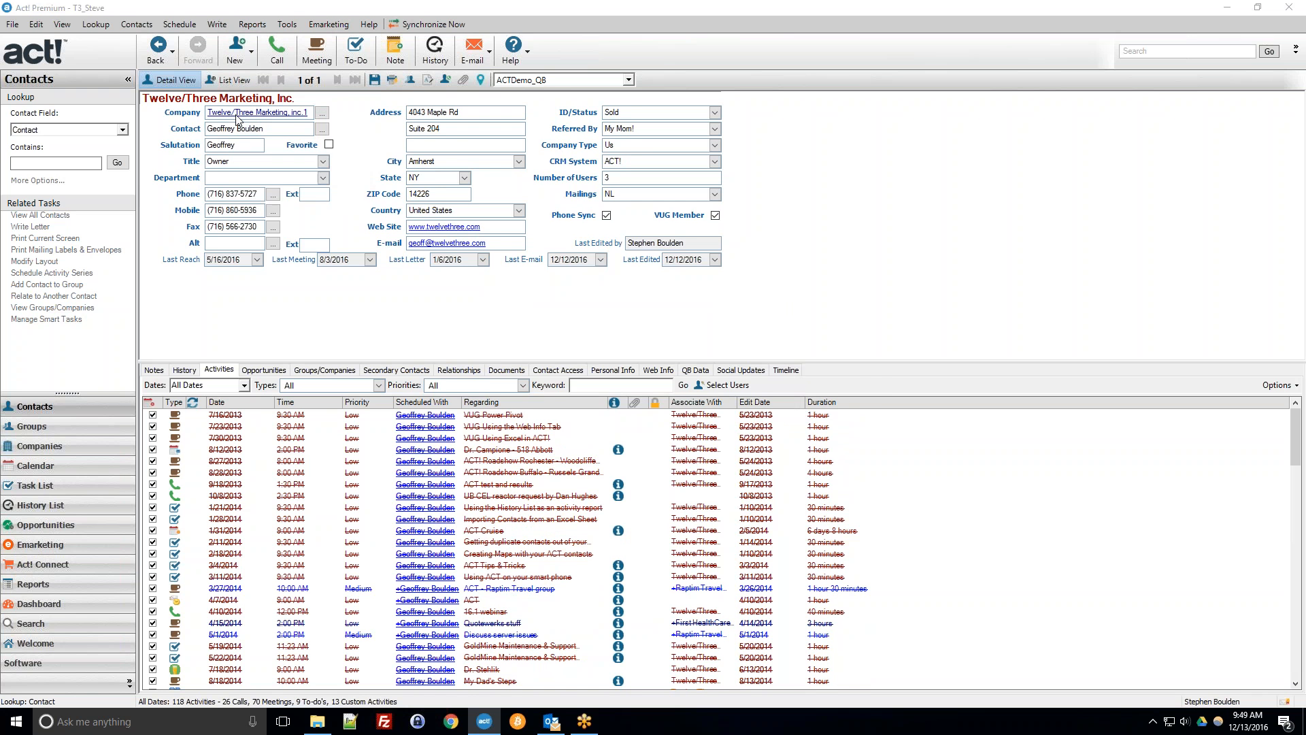
left_click(386, 321)
scroll(408, 320, "down", 4)
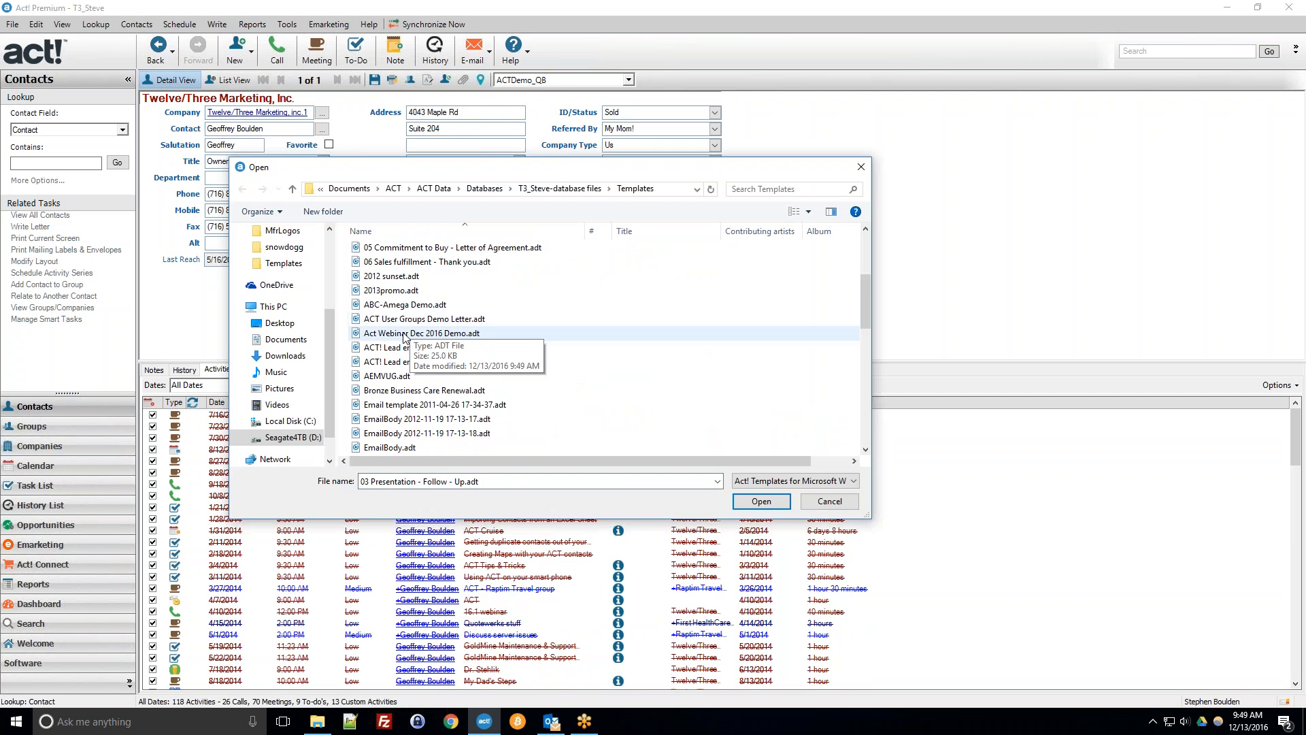
left_click(430, 335)
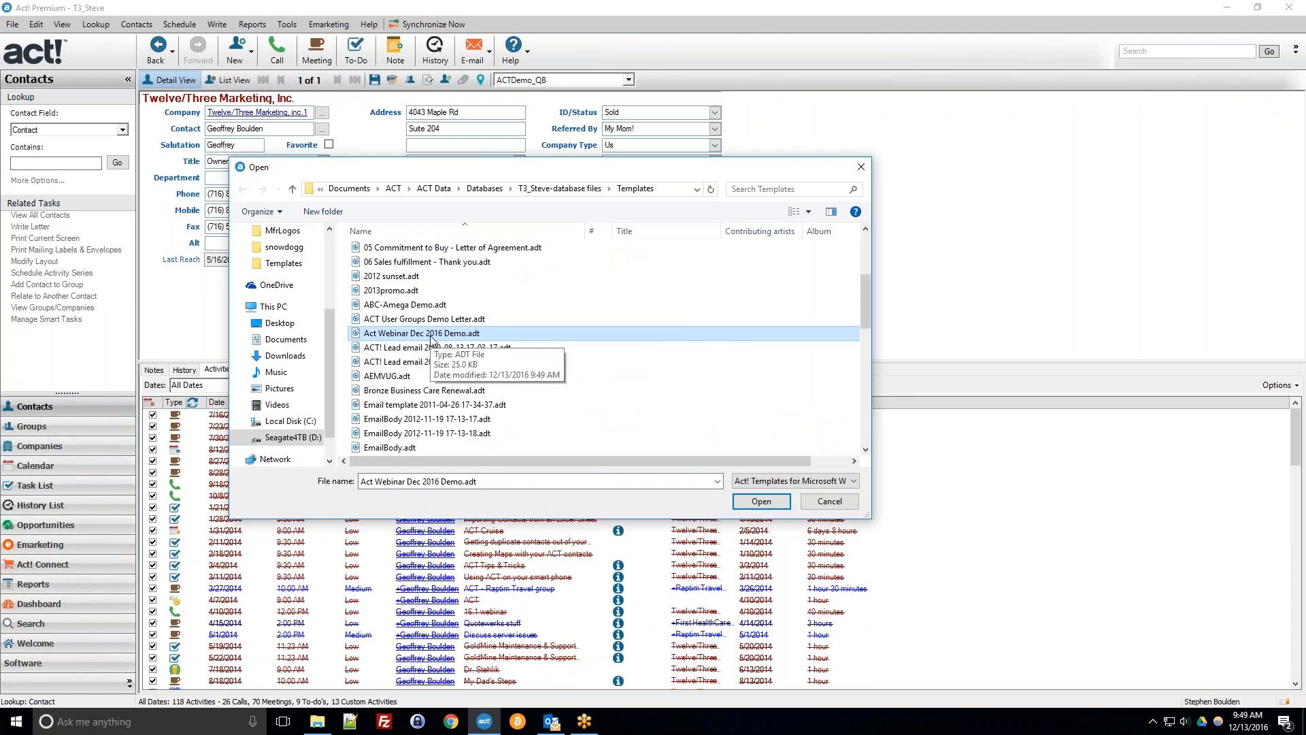
double_click(430, 335)
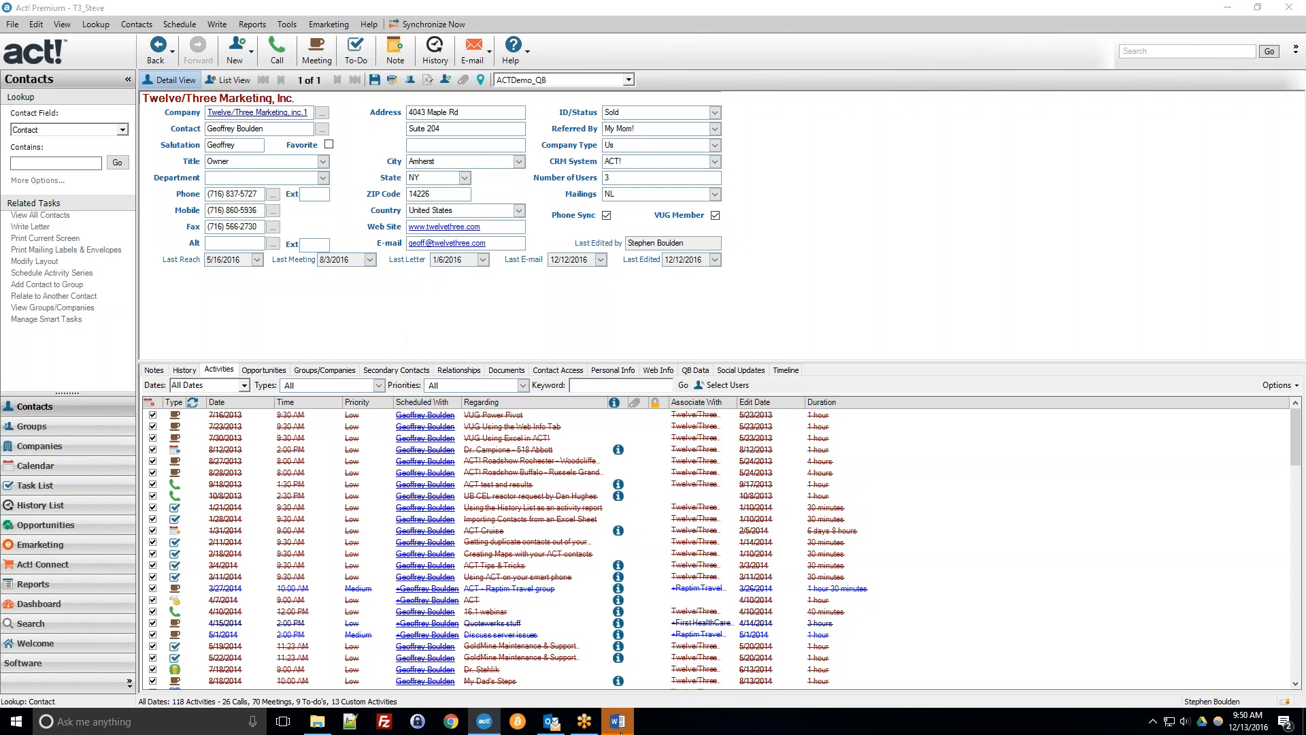
Switch to Word to review the merged letter, then close it without saving.
left_click(619, 722)
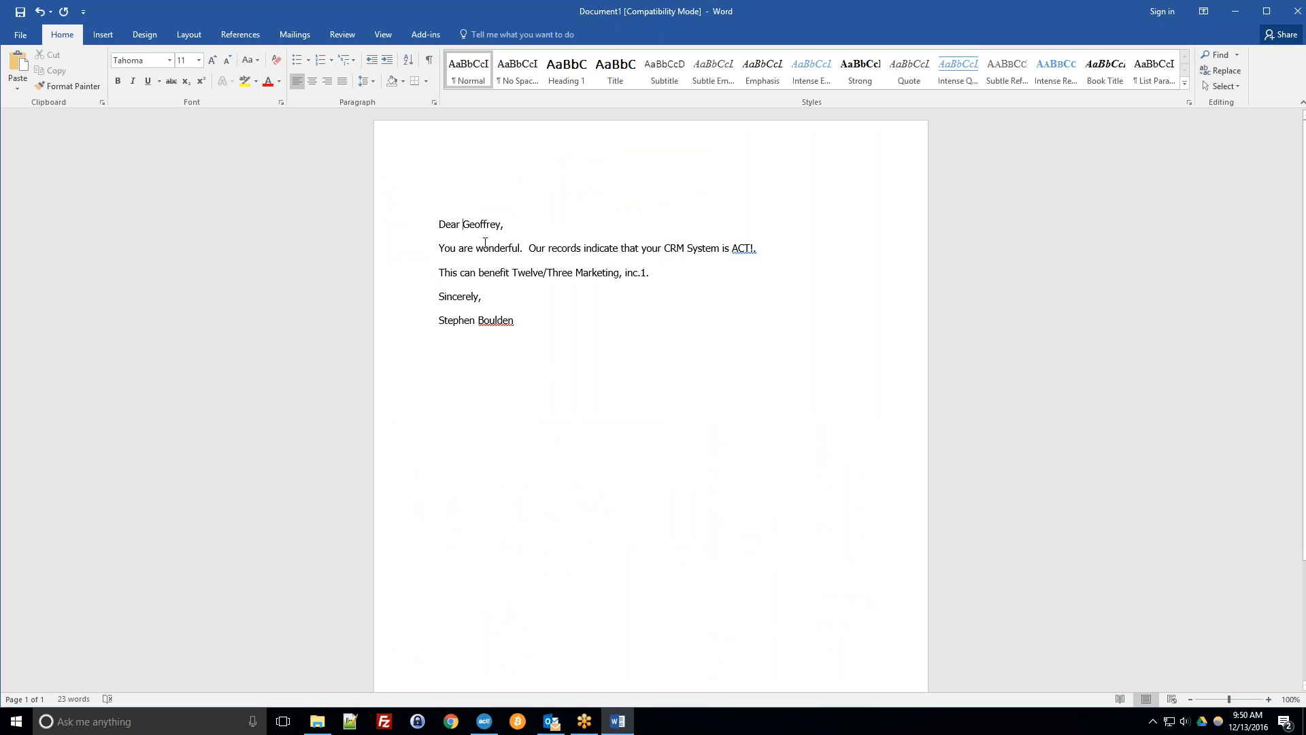
double_click(495, 247)
left_click(1297, 10)
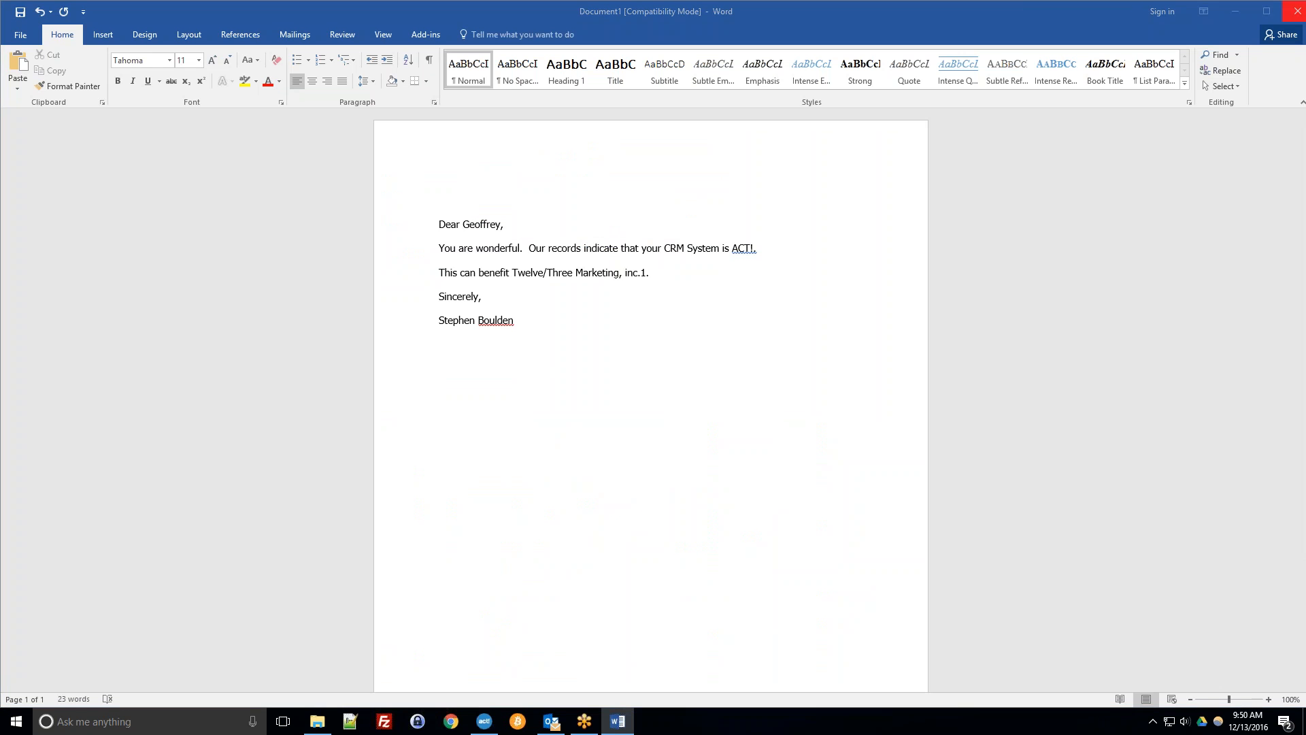
left_click(652, 392)
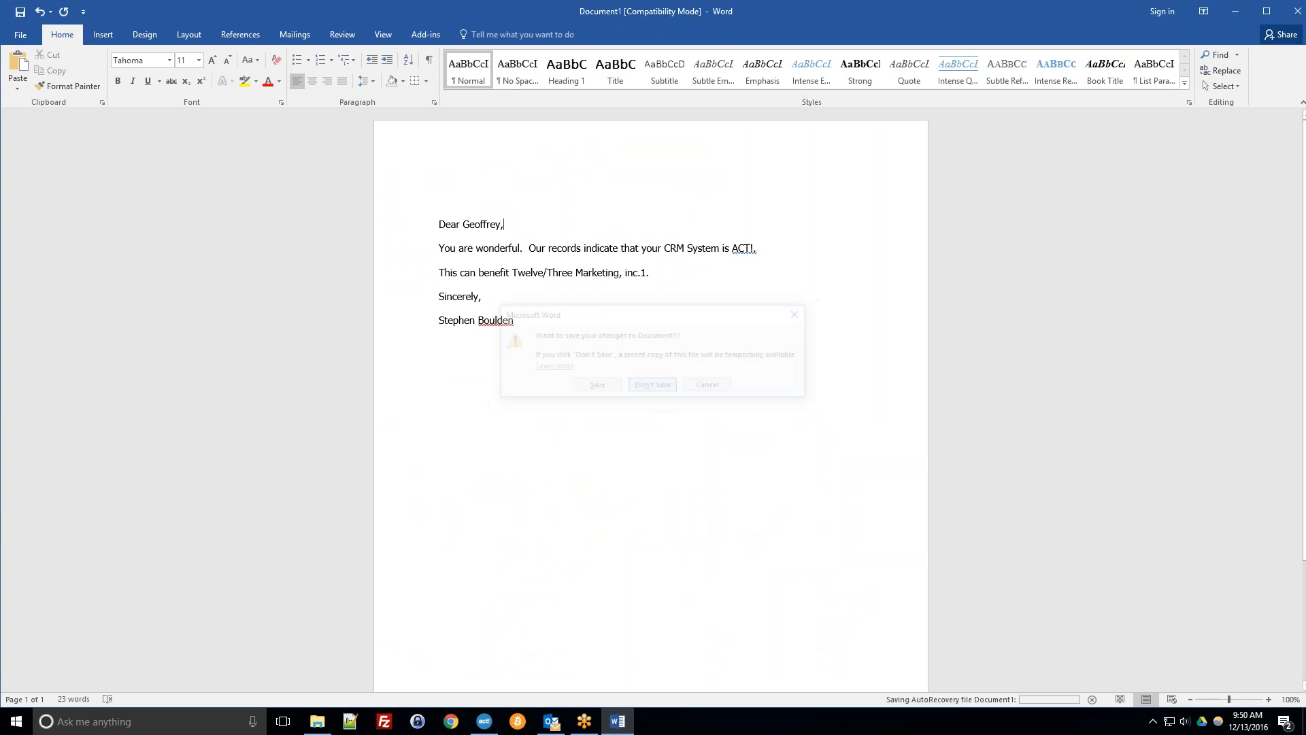
Create an e-mail message for the current contact from an Act! template.
left_click(223, 26)
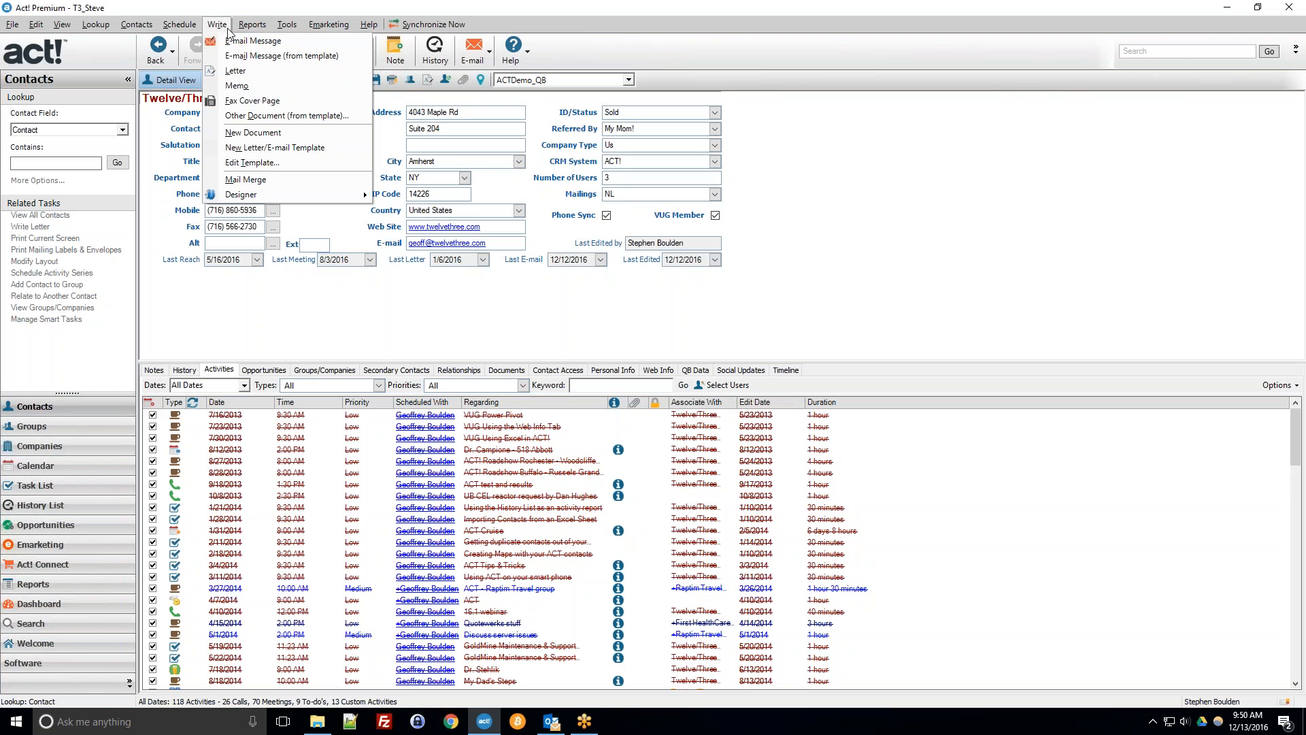
left_click(247, 56)
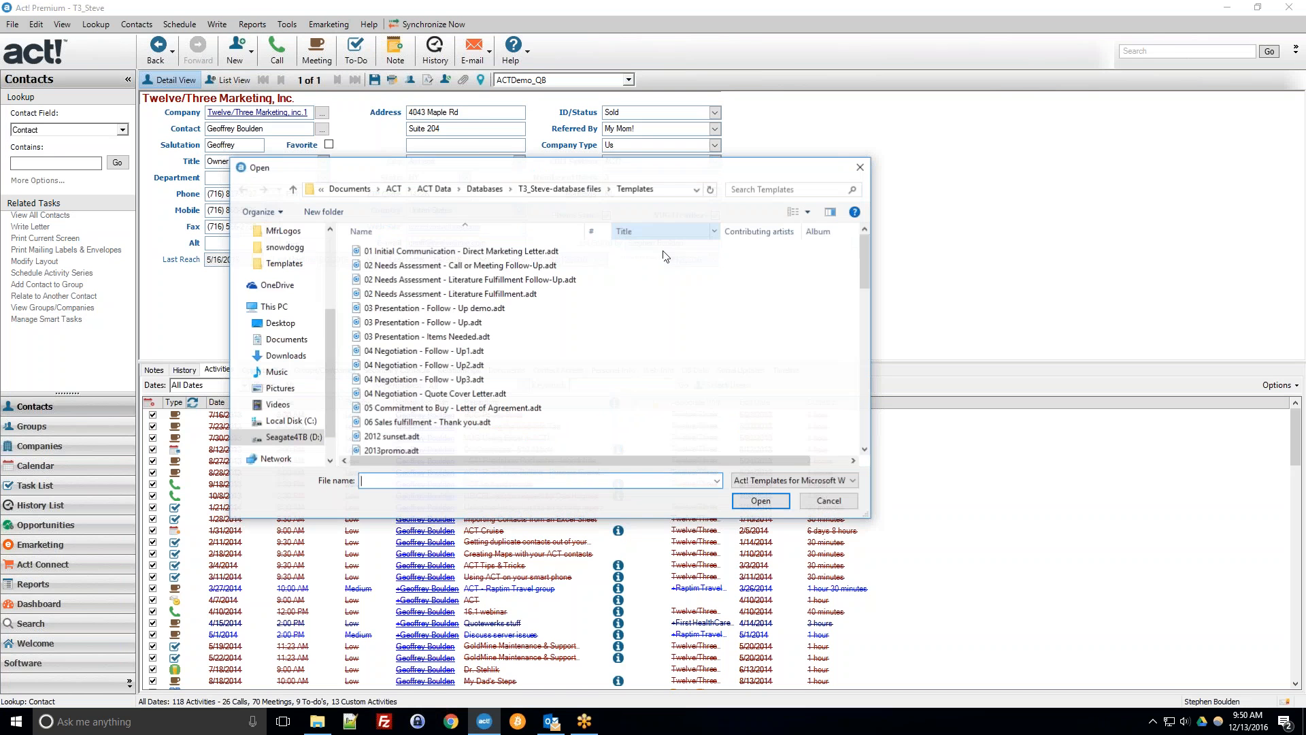
left_click(435, 393)
scroll(436, 393, "down", 1)
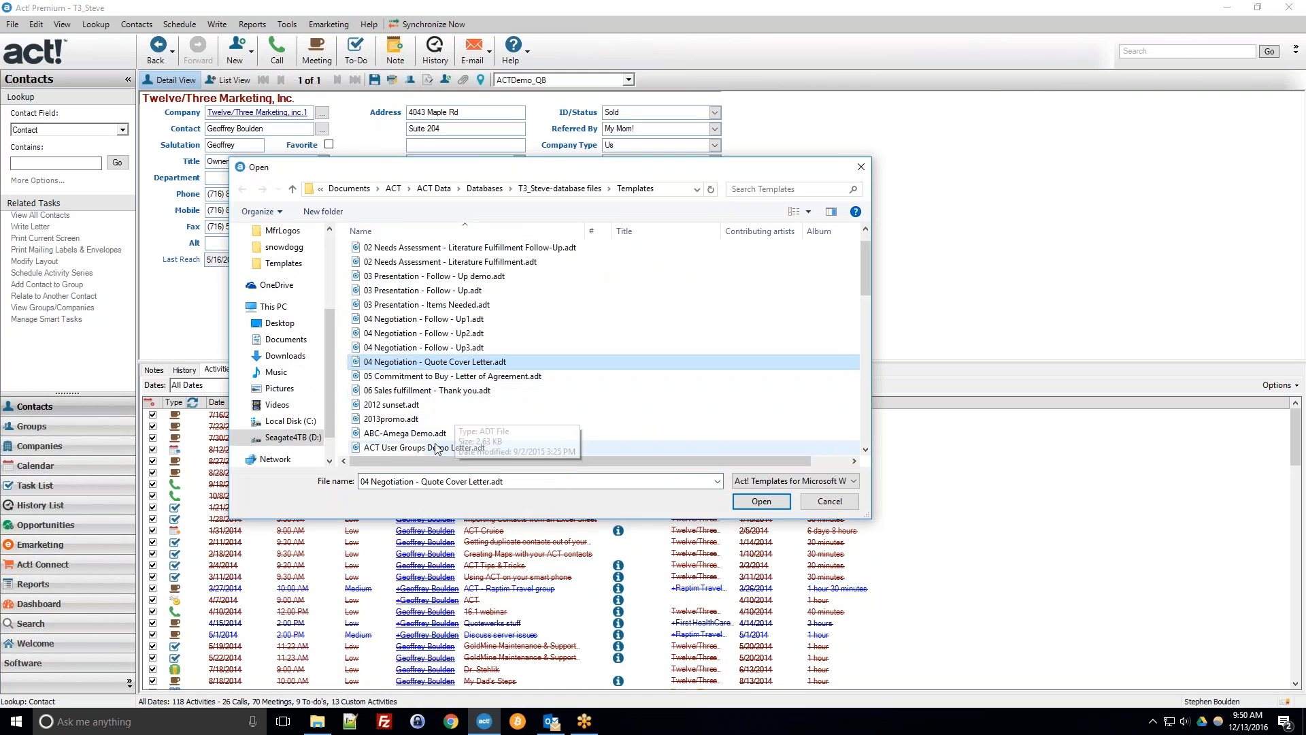
scroll(435, 448, "down", 1)
double_click(422, 407)
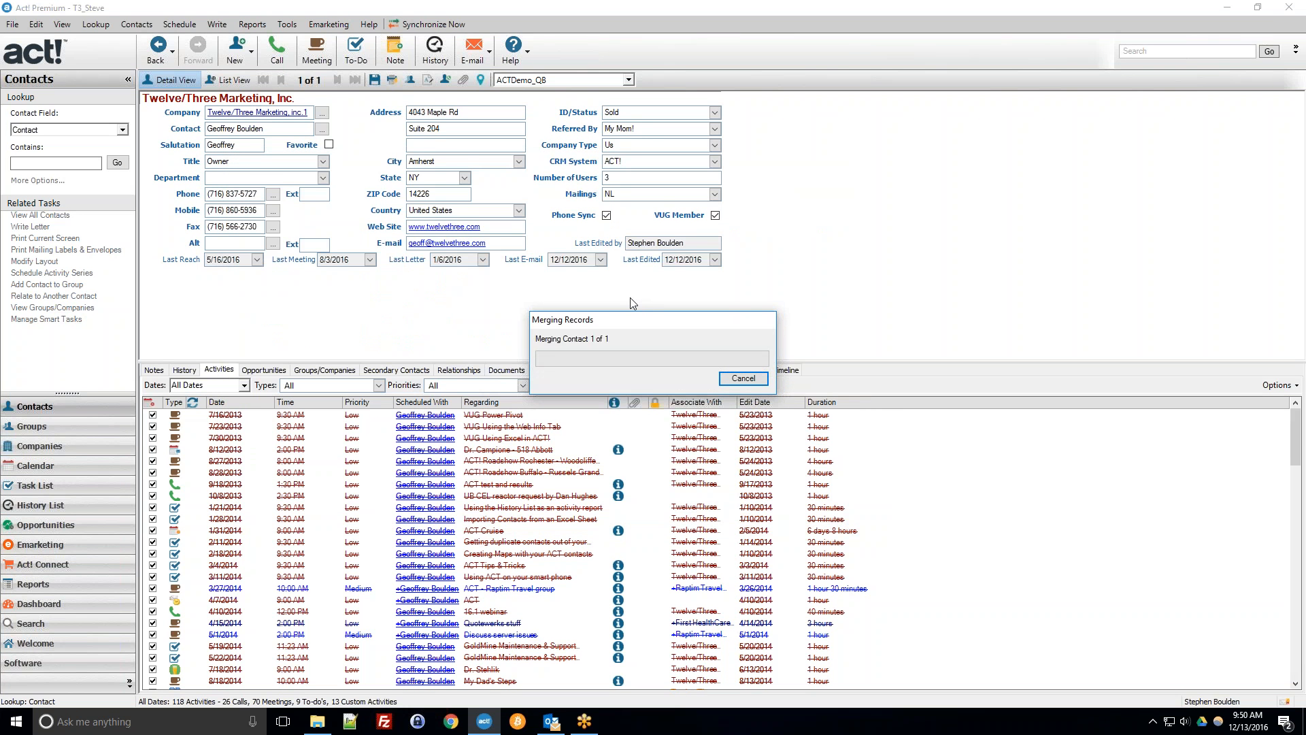
Open the generated e-mail message in Outlook and close it without saving changes.
left_click(553, 720)
left_click(533, 391)
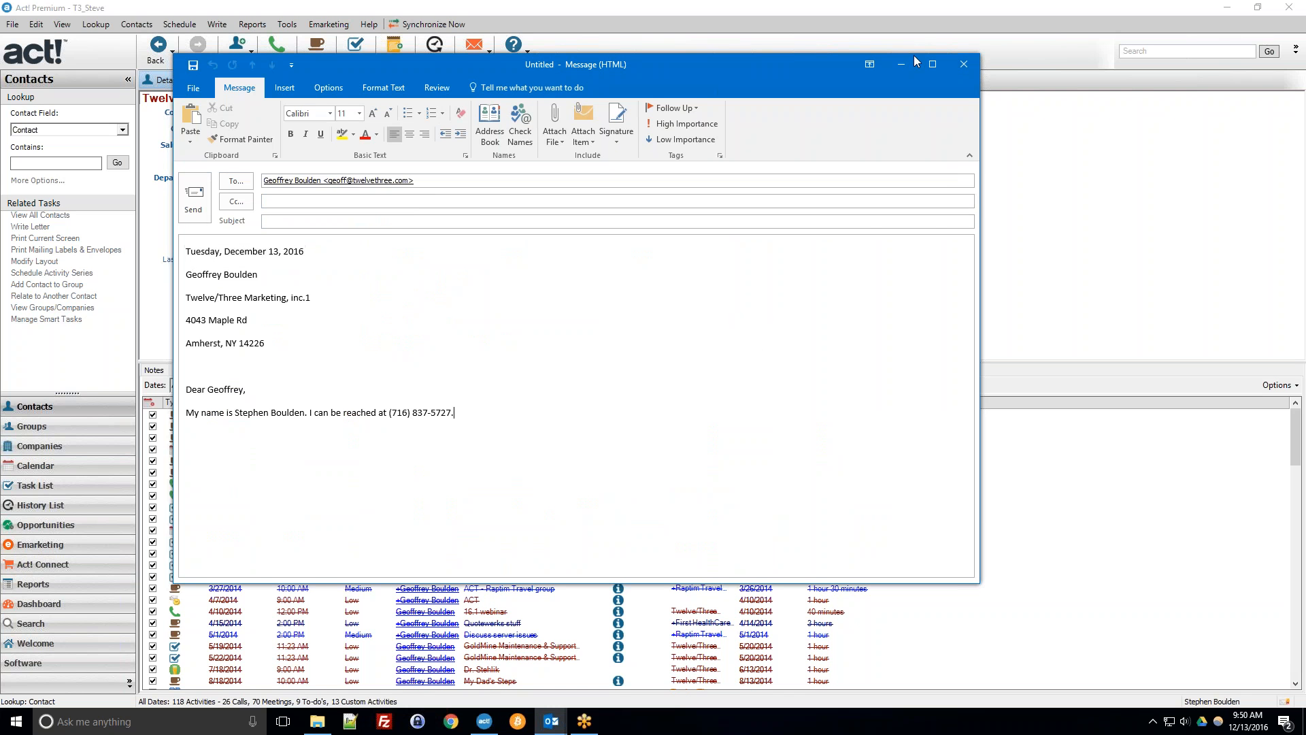
left_click(974, 65)
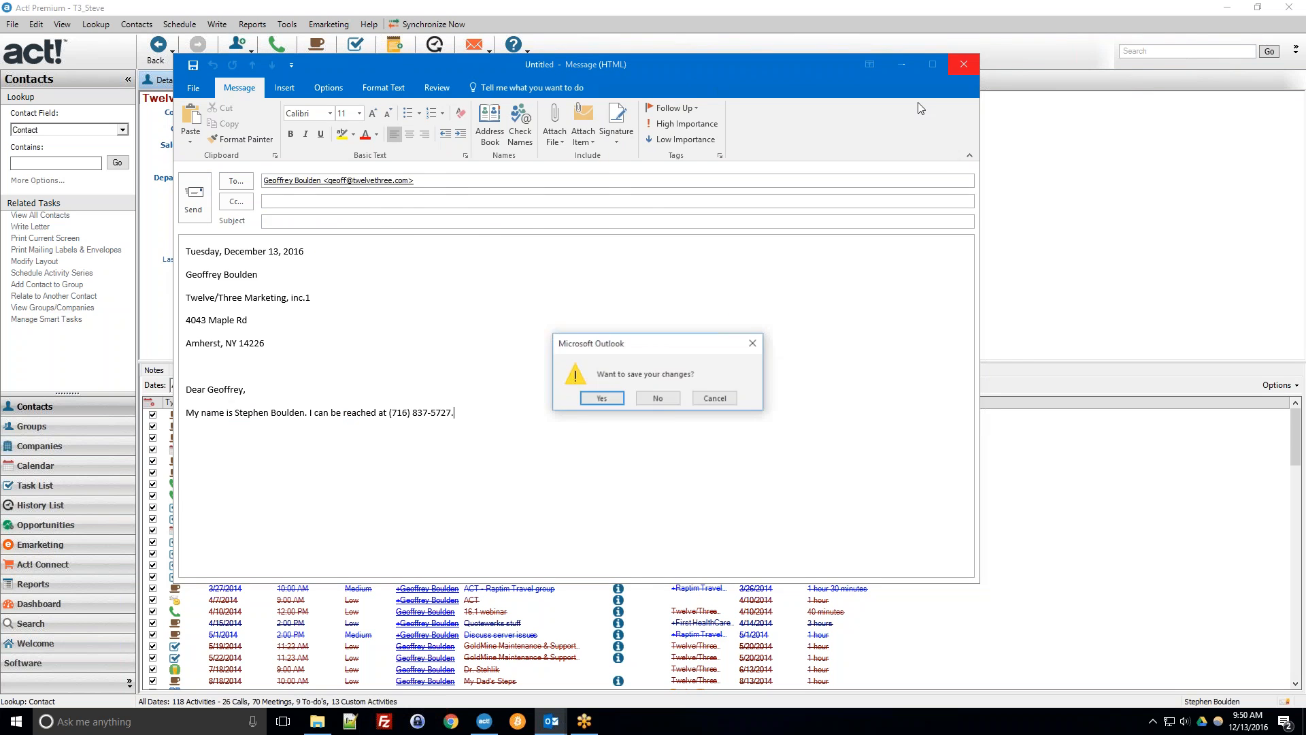
left_click(662, 401)
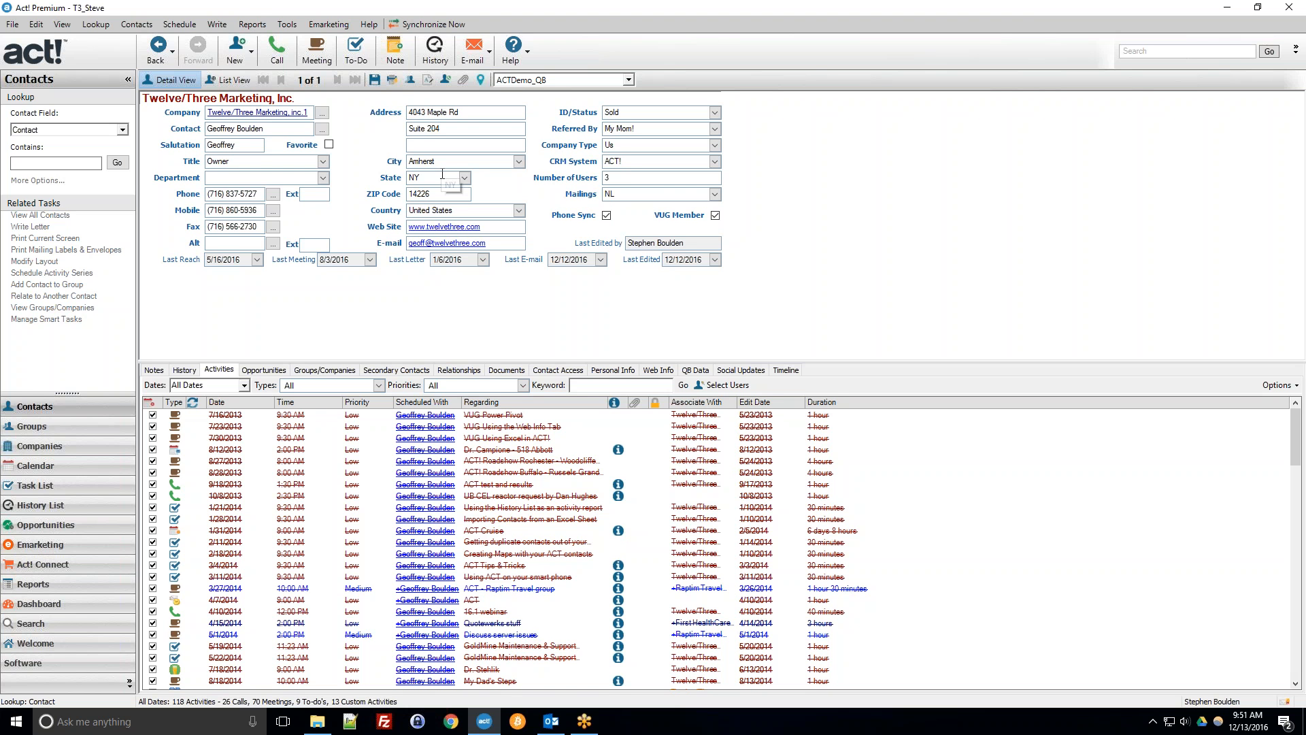
Start the Mail Merge wizard and choose Word processor as the output.
left_click(217, 25)
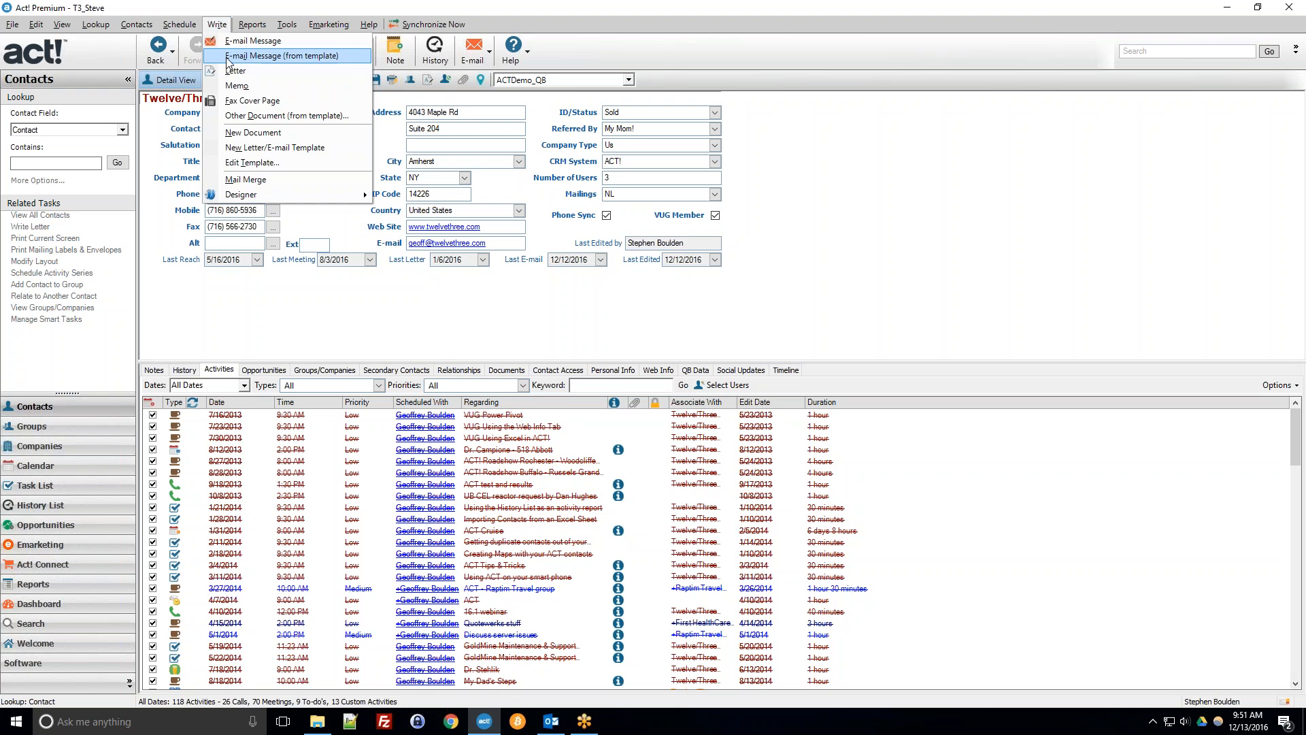
left_click(285, 181)
left_click_drag(655, 238, 544, 176)
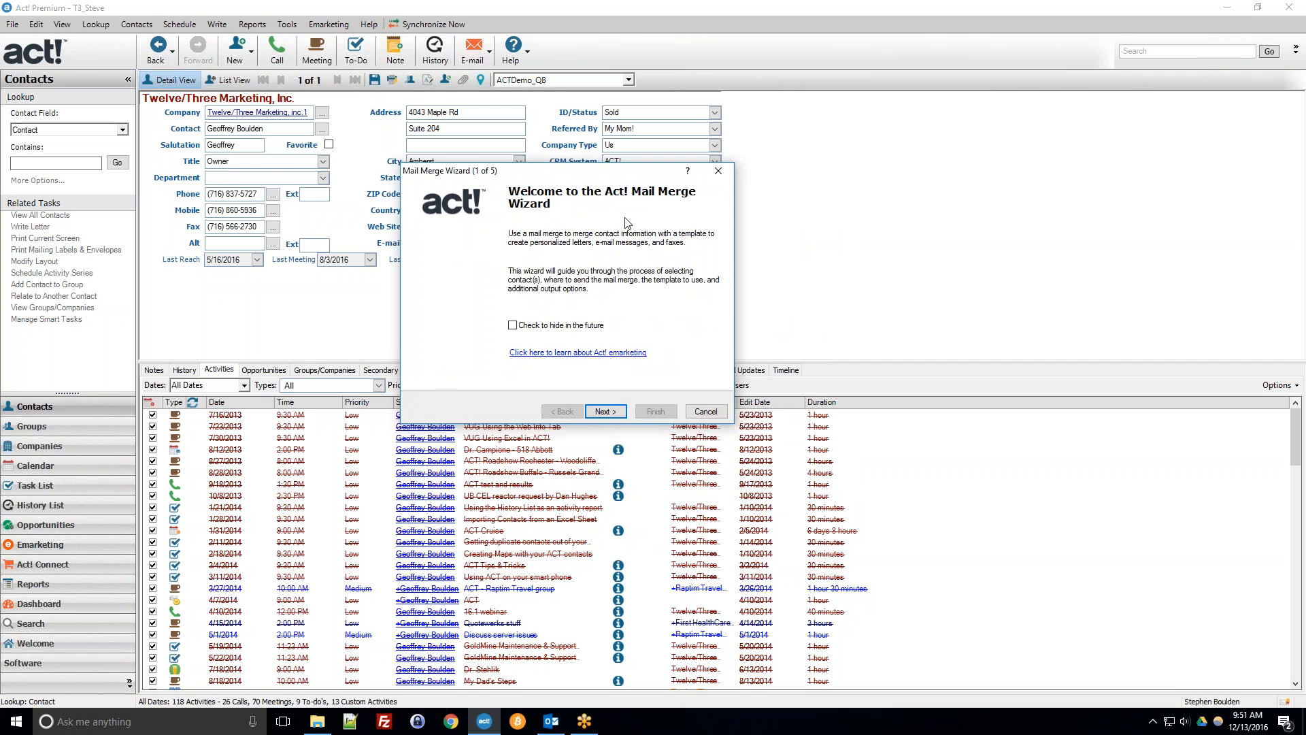
left_click(615, 411)
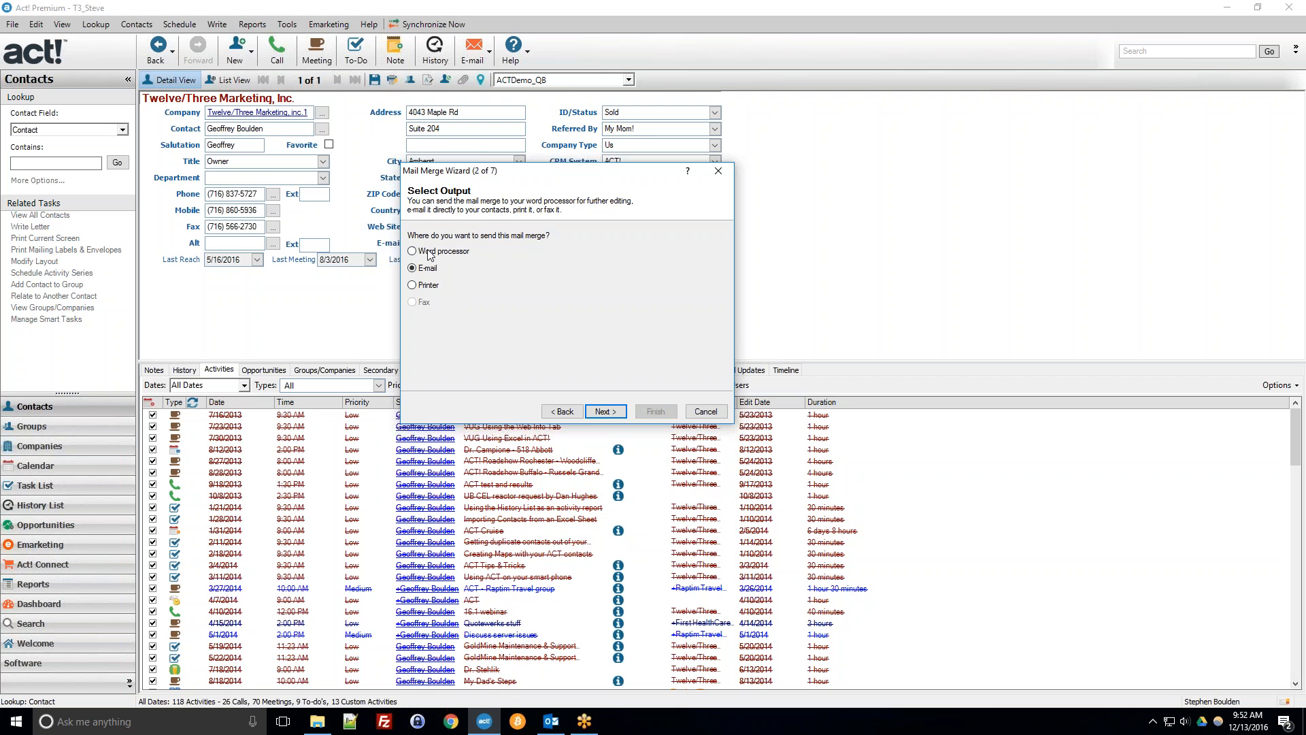
left_click(449, 252)
left_click(604, 412)
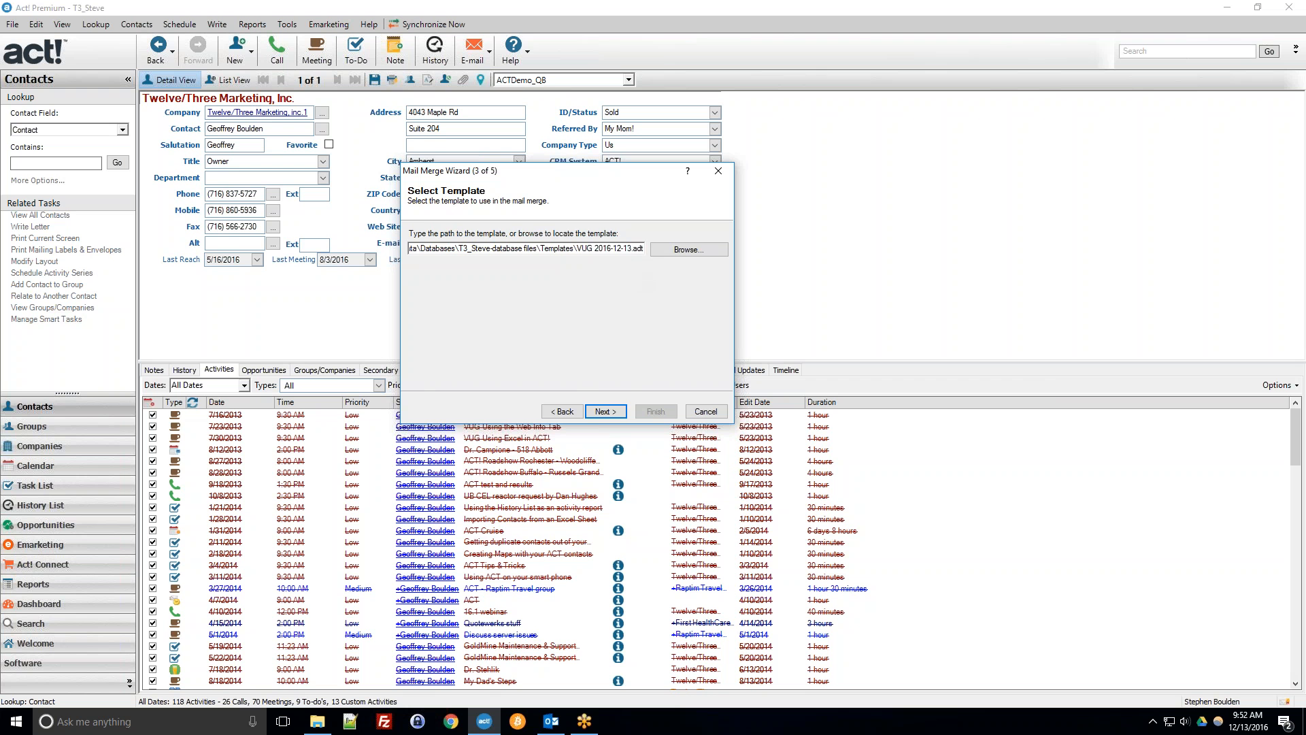
Browse to and select Act Webinar Dec 2016 Demo.adt as the mail merge template.
left_click(688, 249)
left_click(633, 316)
scroll(633, 319, "down", 3)
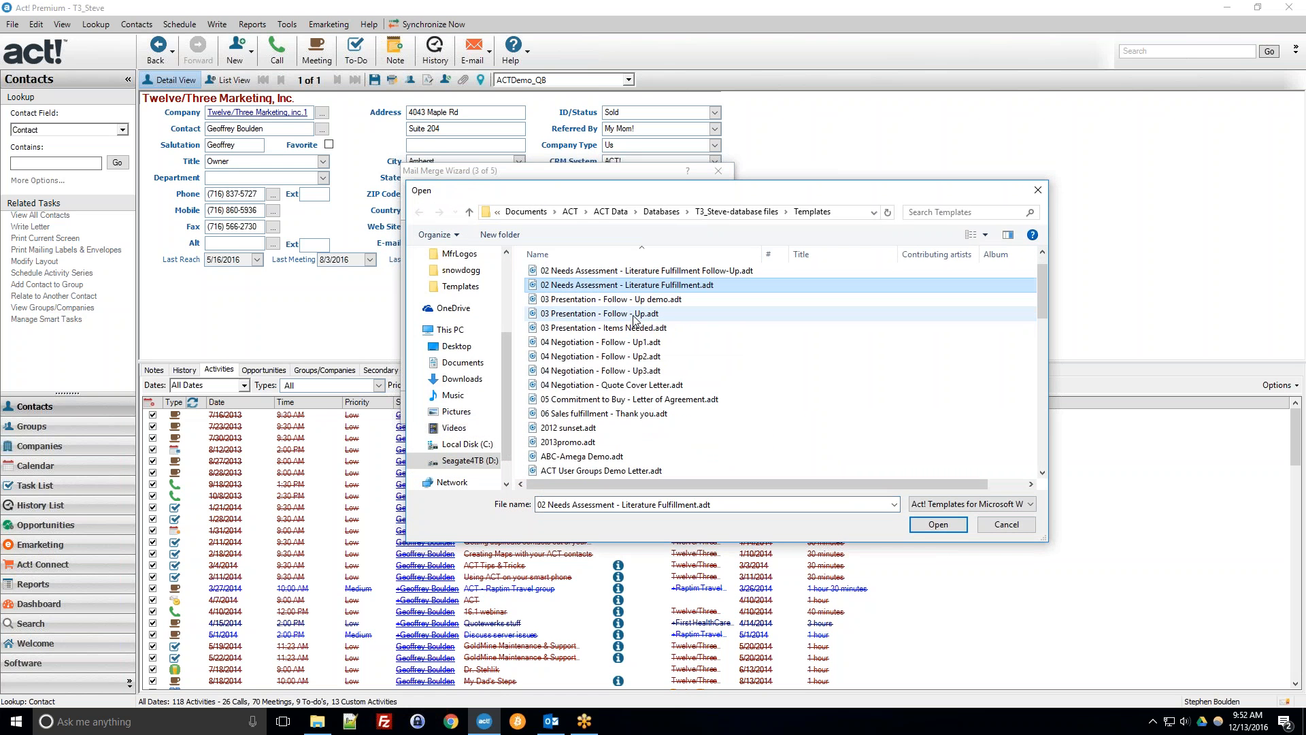
left_click(556, 401)
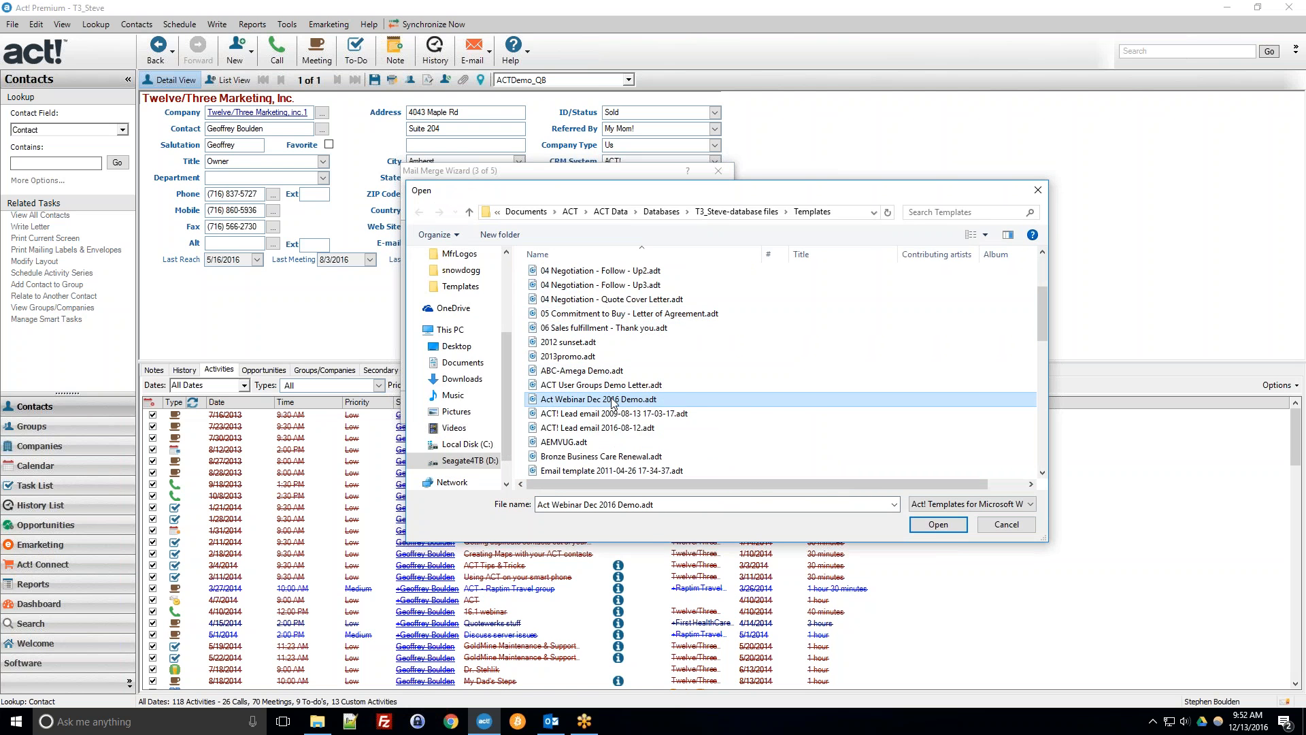
double_click(555, 400)
left_click(612, 412)
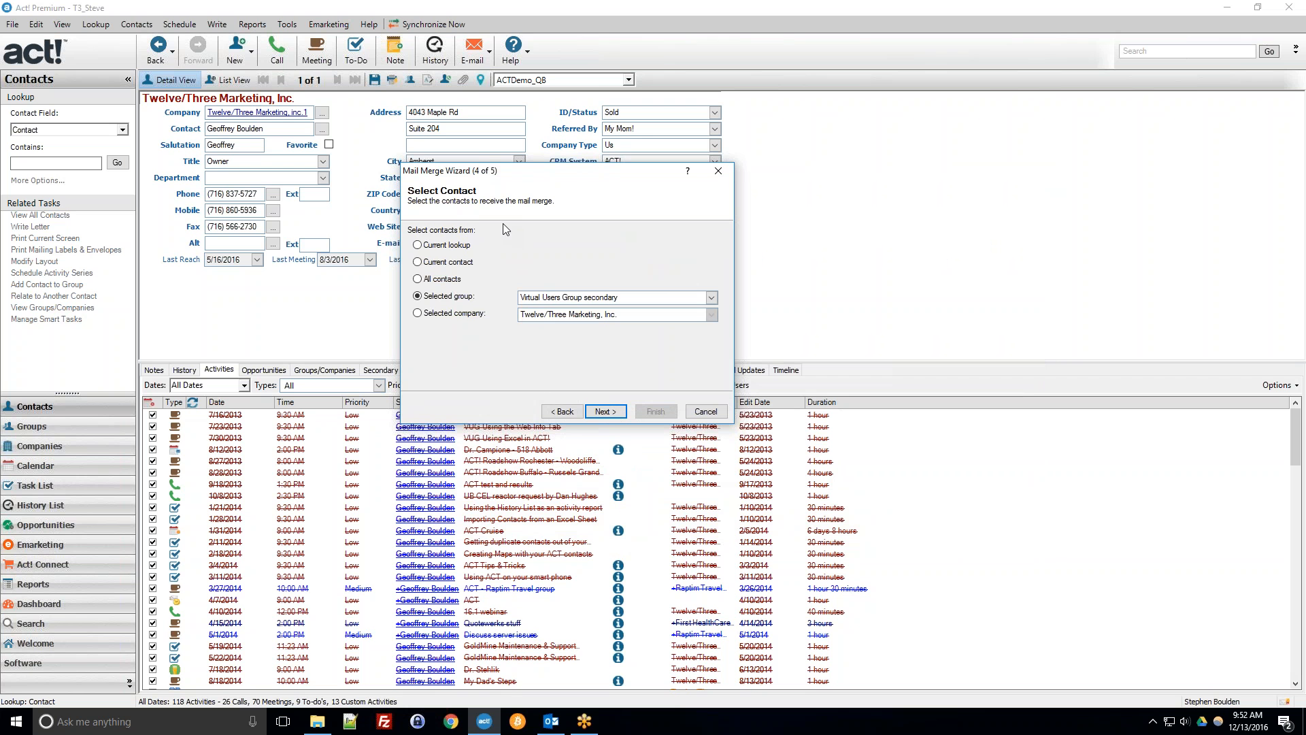
Set the merge recipients to the selected company Twelve/Three Marketing, Inc.
left_click(448, 245)
left_click(465, 300)
left_click(710, 298)
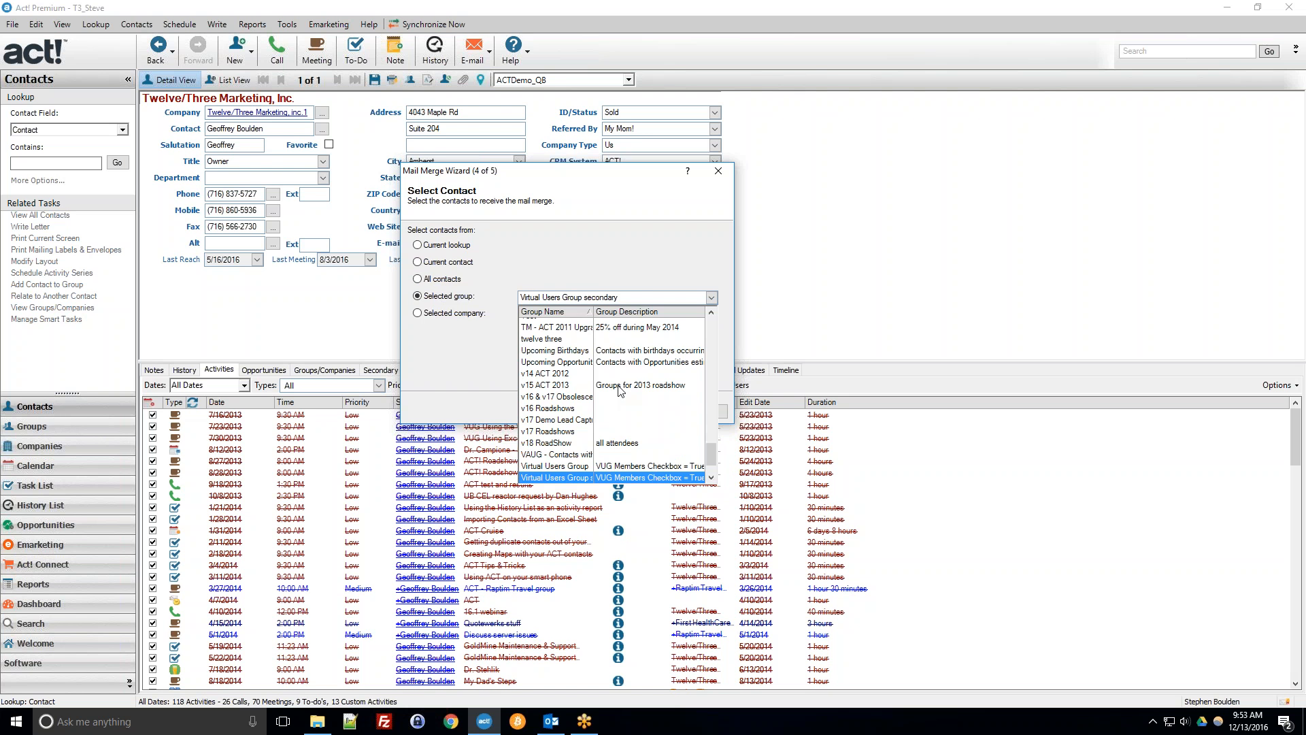
left_click(636, 282)
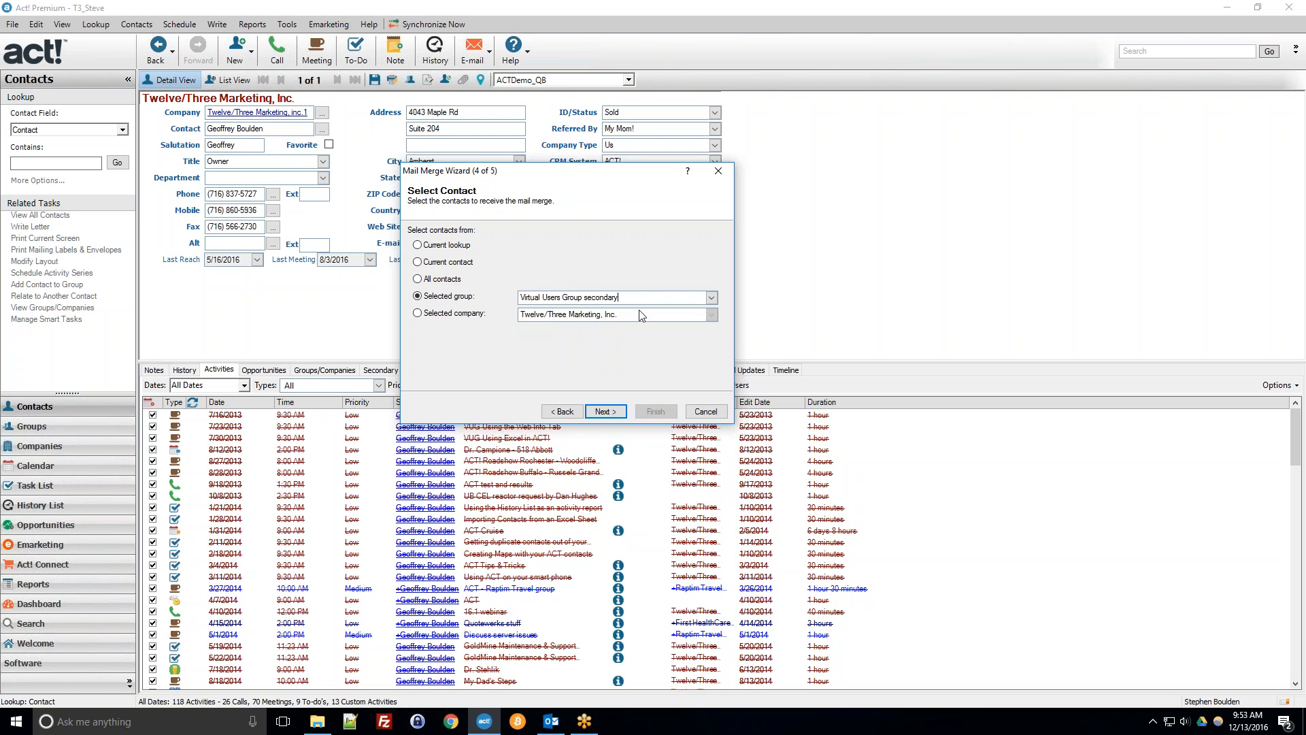
left_click(418, 313)
Step back through the wizard pages to review the settings, then finish the mail merge.
left_click(573, 414)
left_click(574, 414)
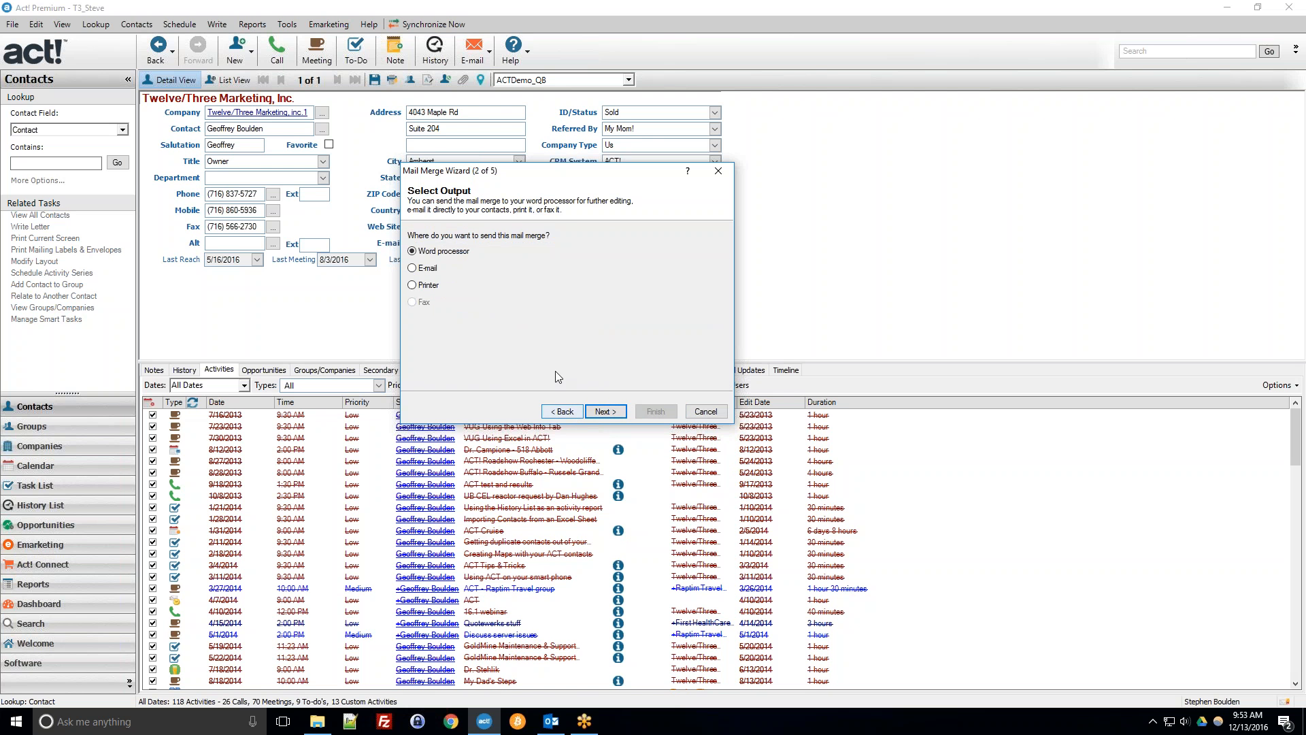
left_click(621, 411)
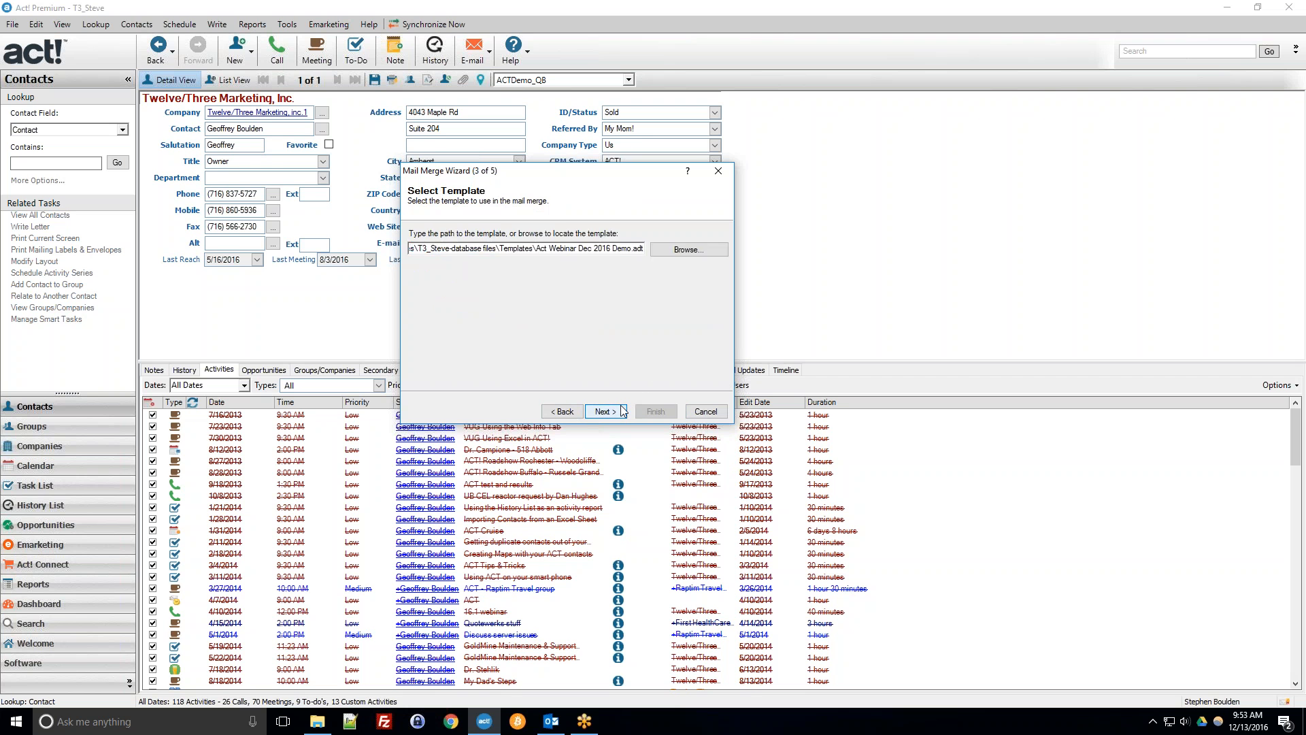
left_click(622, 410)
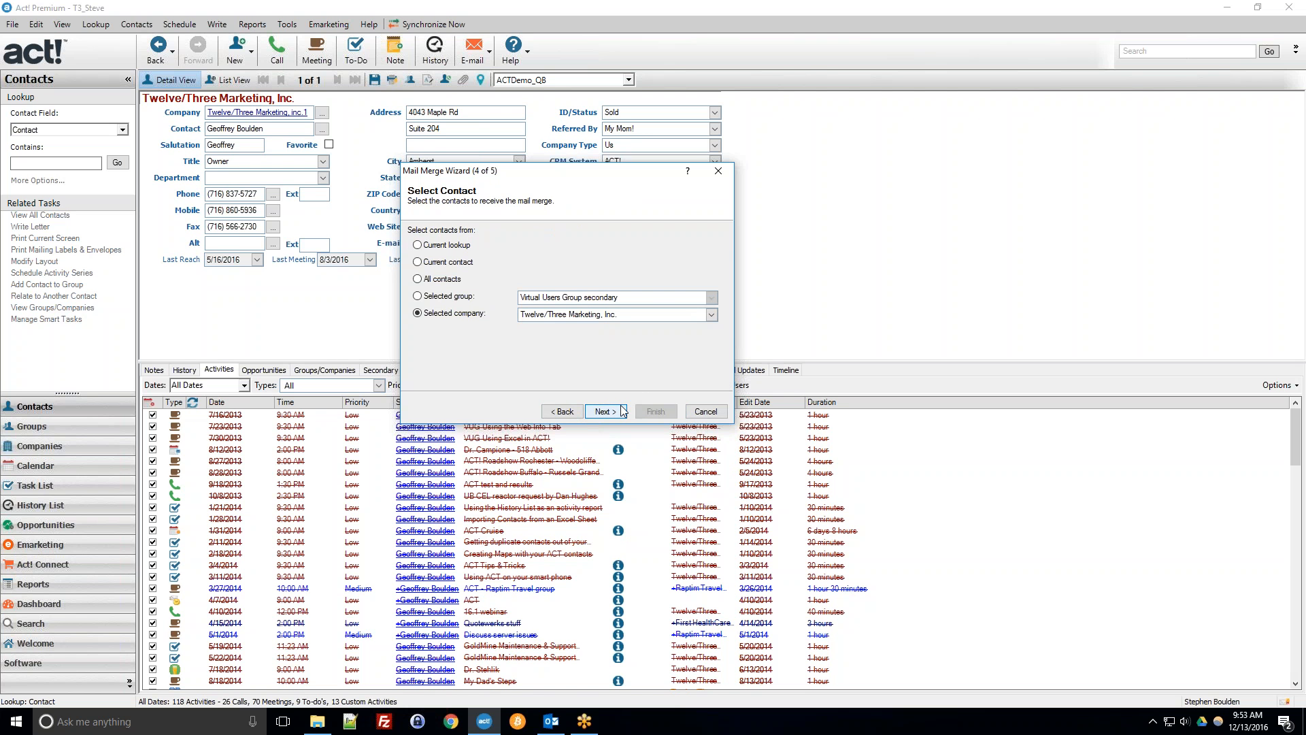
left_click(620, 413)
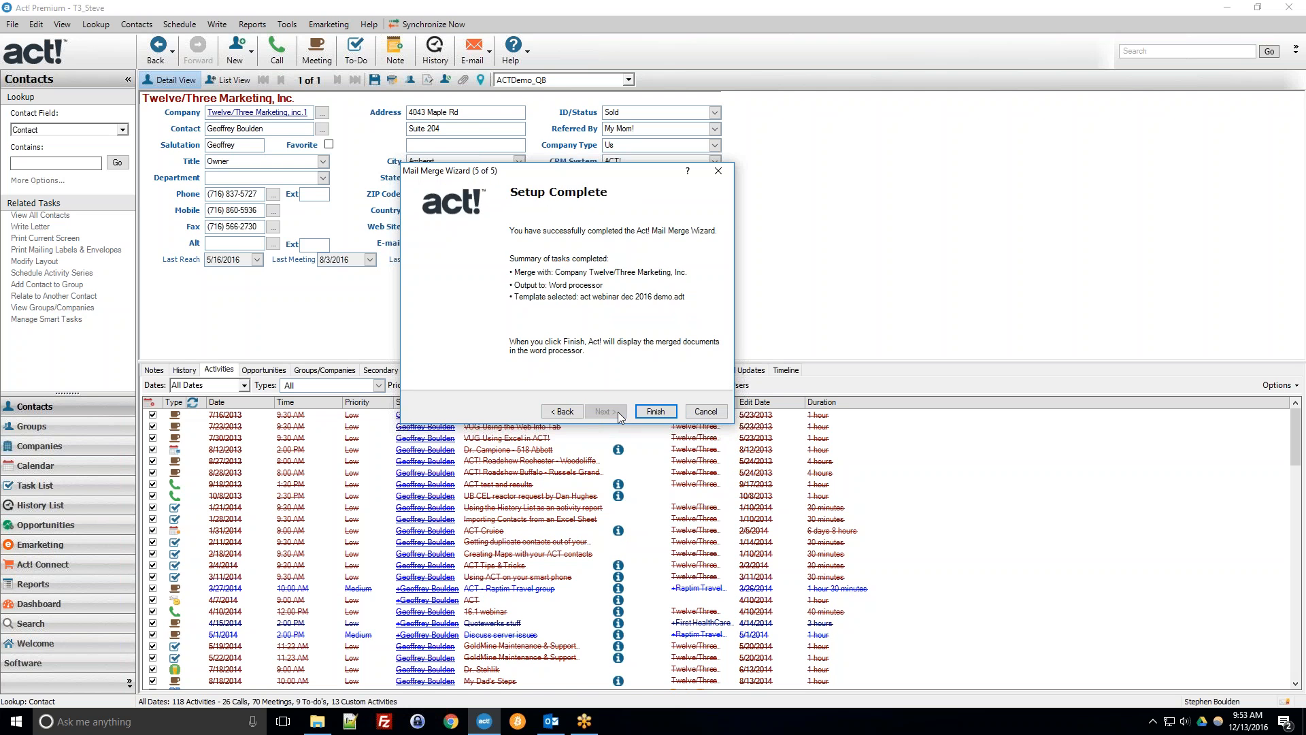
left_click(664, 408)
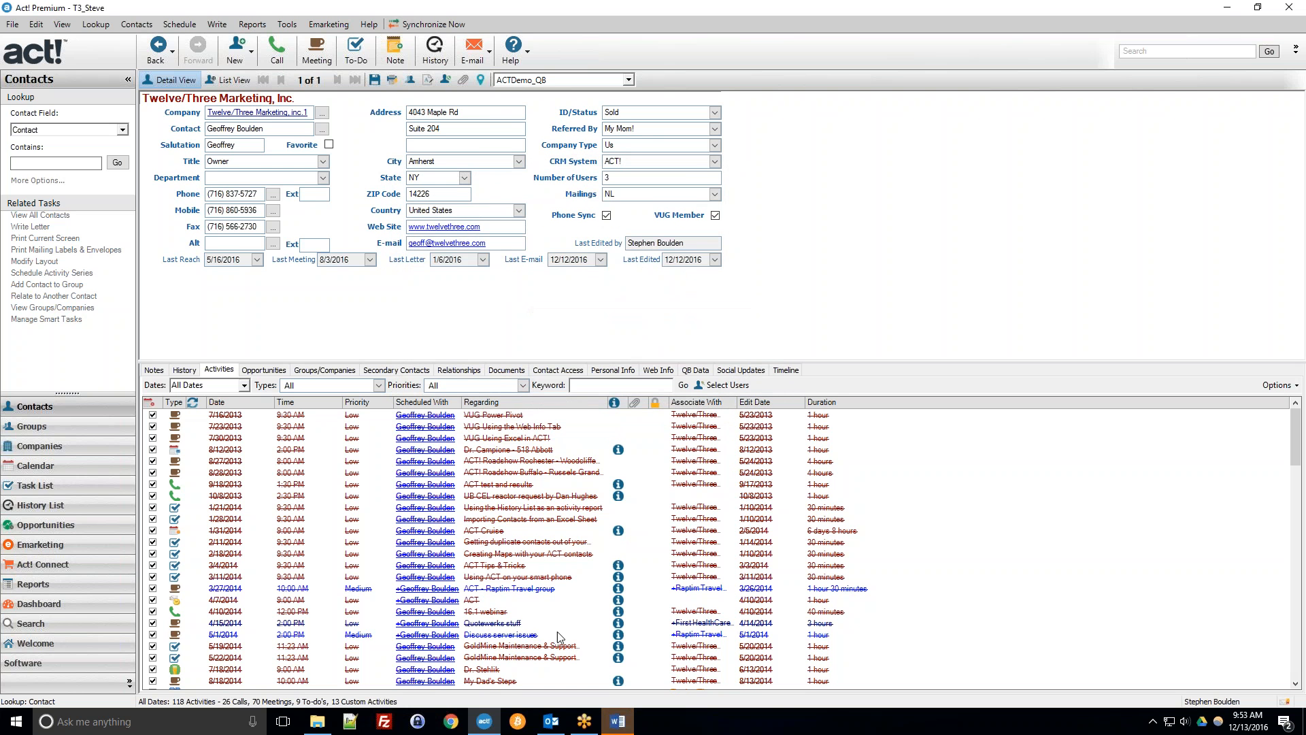
Switch to Word and scroll through the merged letters for each company contact.
left_click(618, 722)
scroll(618, 443, "up", 10)
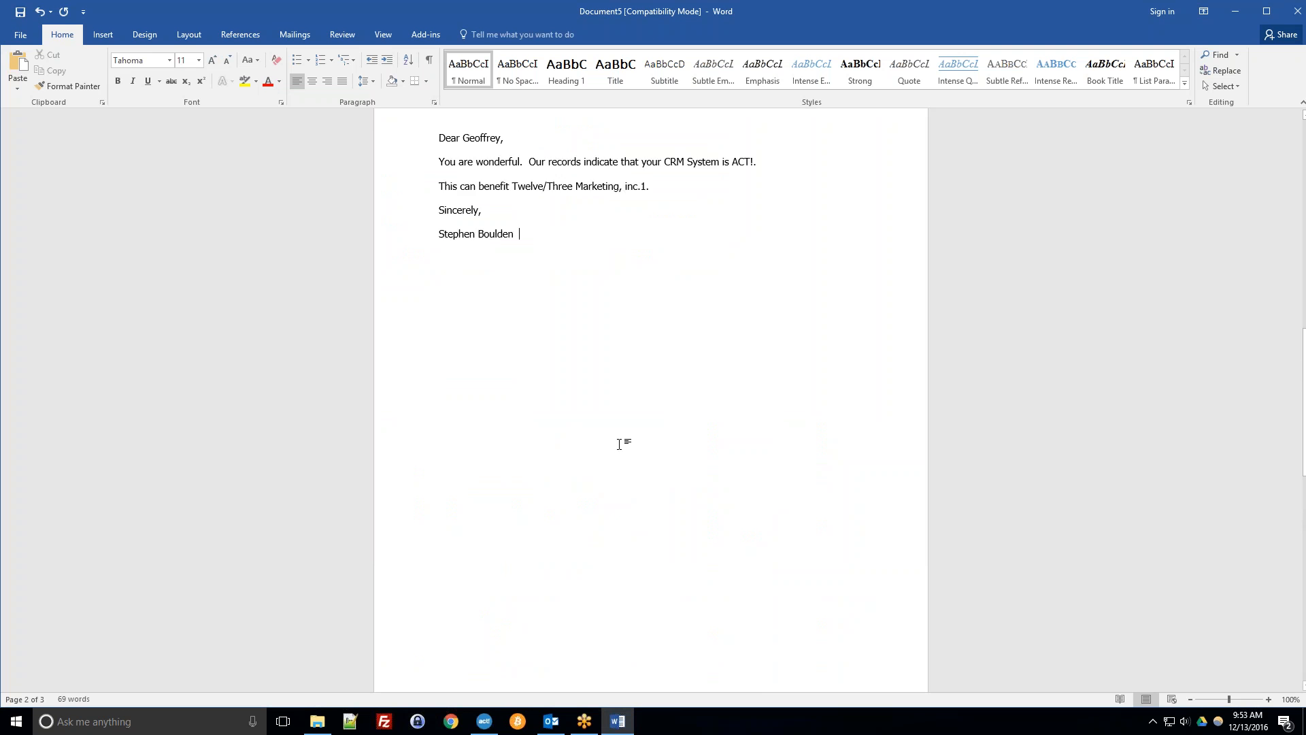
scroll(595, 487, "up", 8)
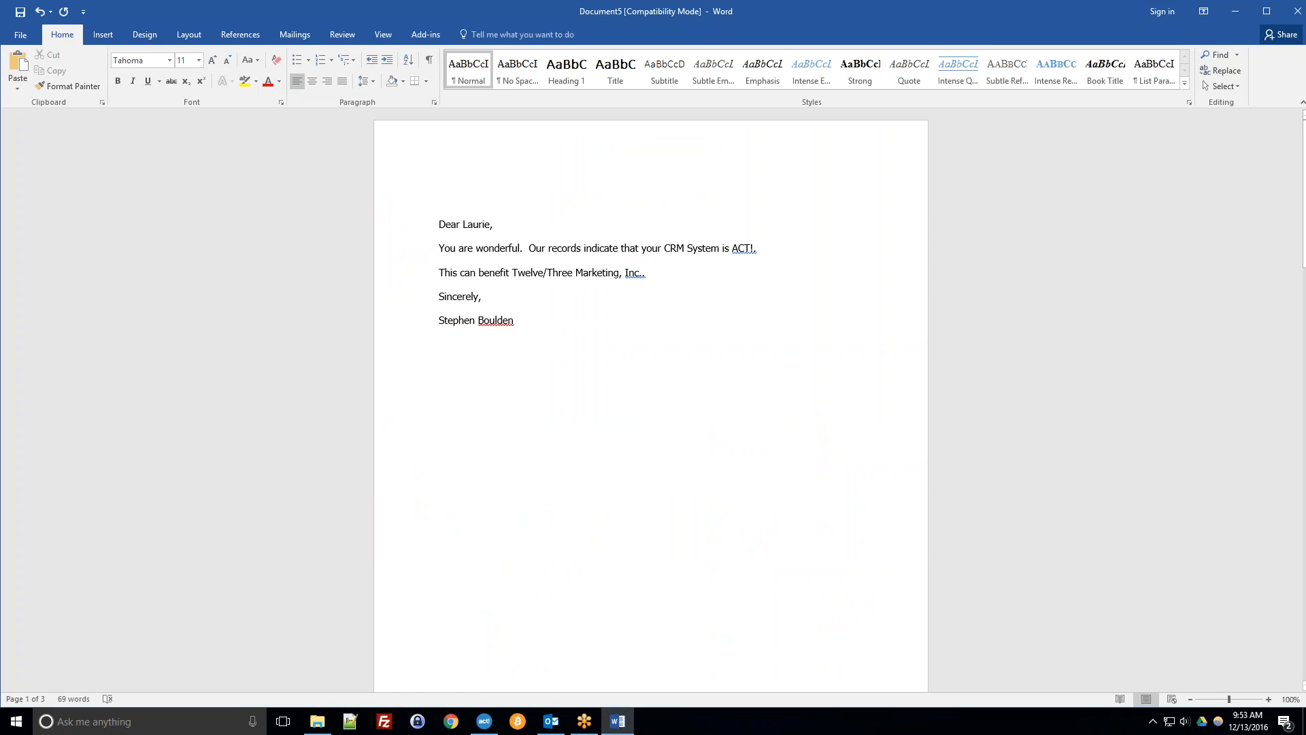
scroll(239, 377, "down", 3)
scroll(651, 401, "down", 15)
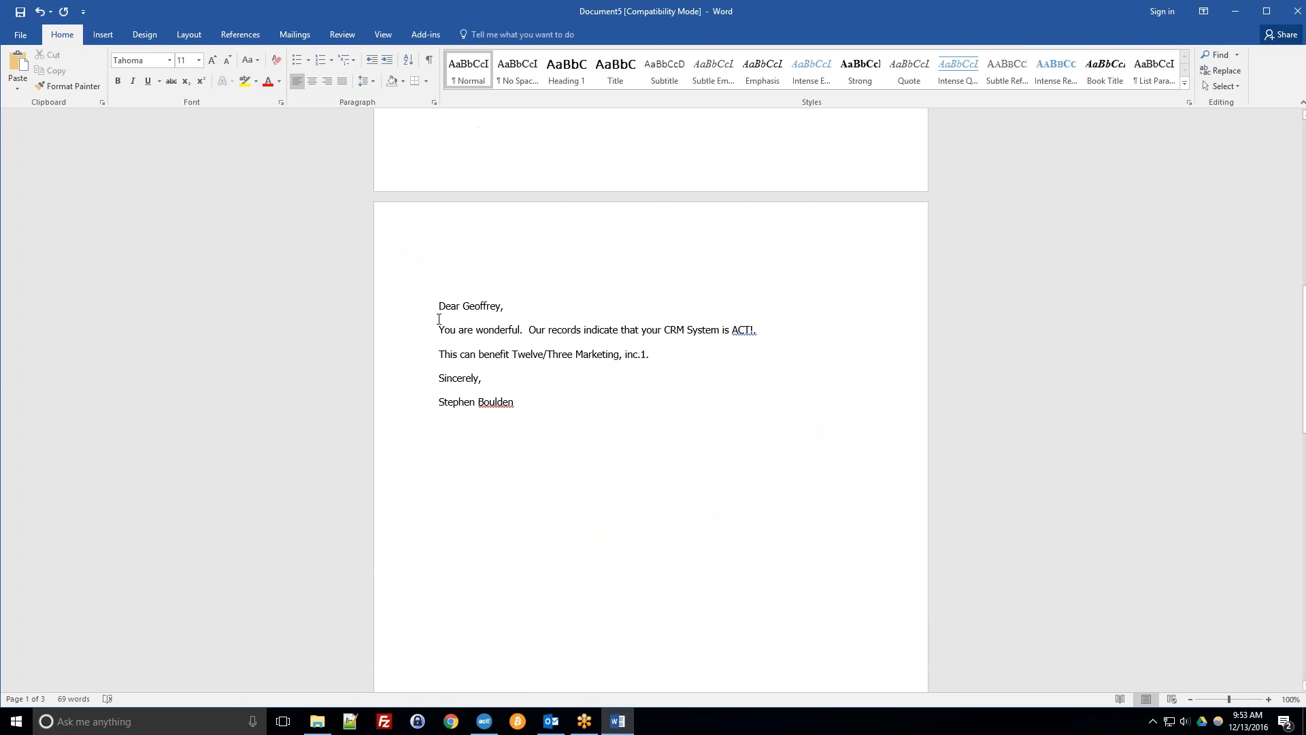
scroll(439, 365, "up", 6)
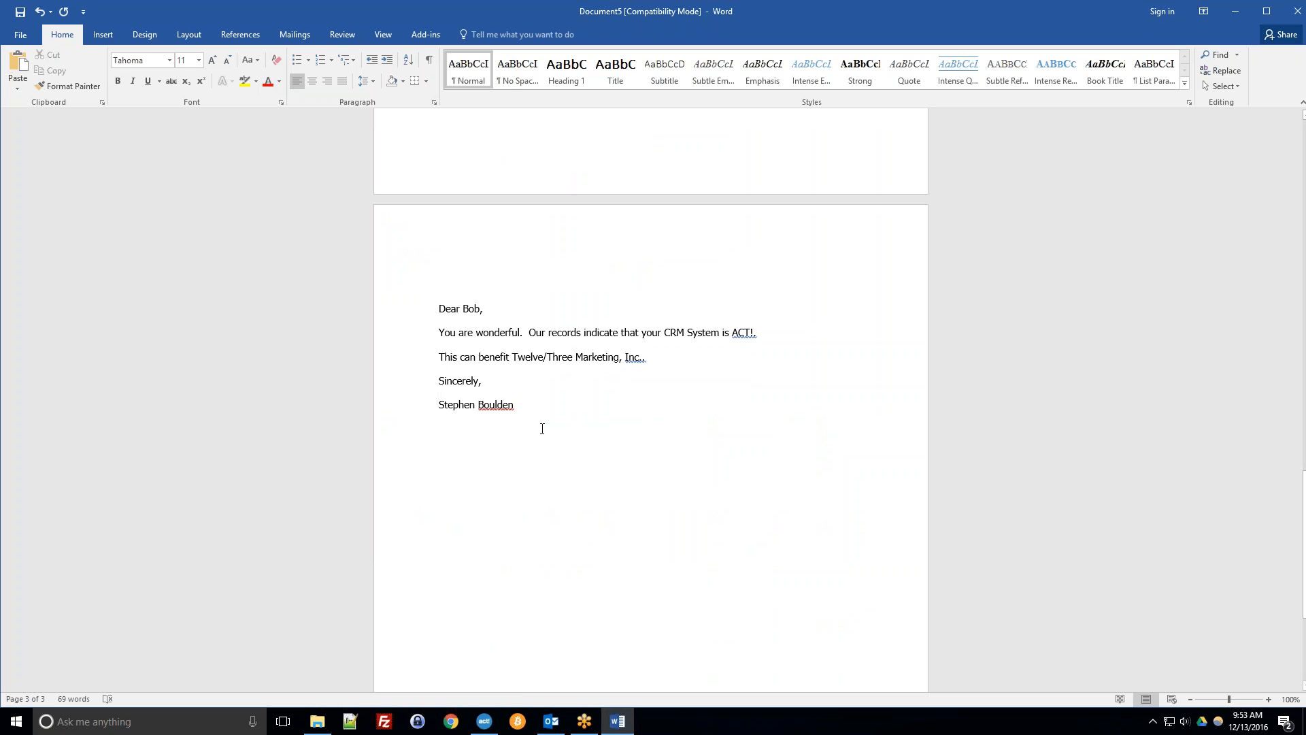
scroll(535, 410, "up", 4)
scroll(535, 410, "up", 18)
scroll(534, 410, "up", 7)
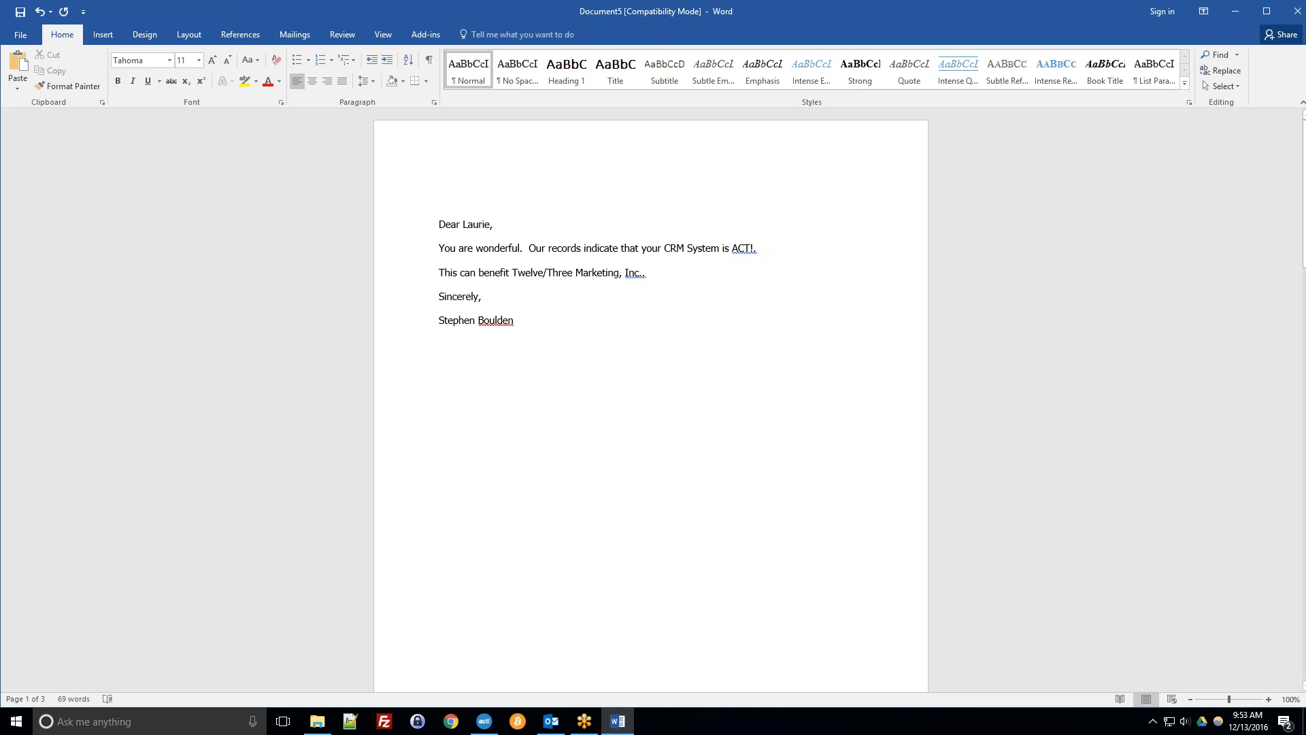
Finish scrolling through the merged letters and close Word, returning to the Act! contact record.
scroll(437, 446, "down", 15)
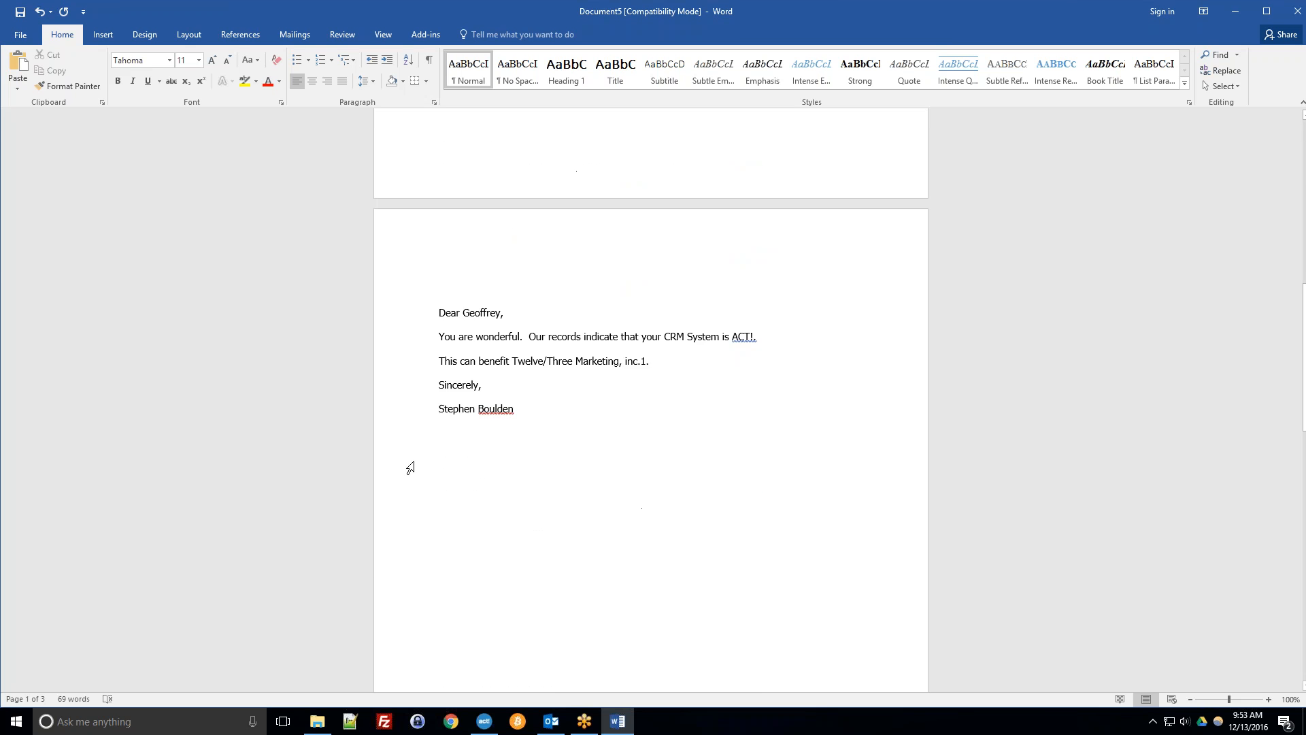
scroll(378, 440, "up", 10)
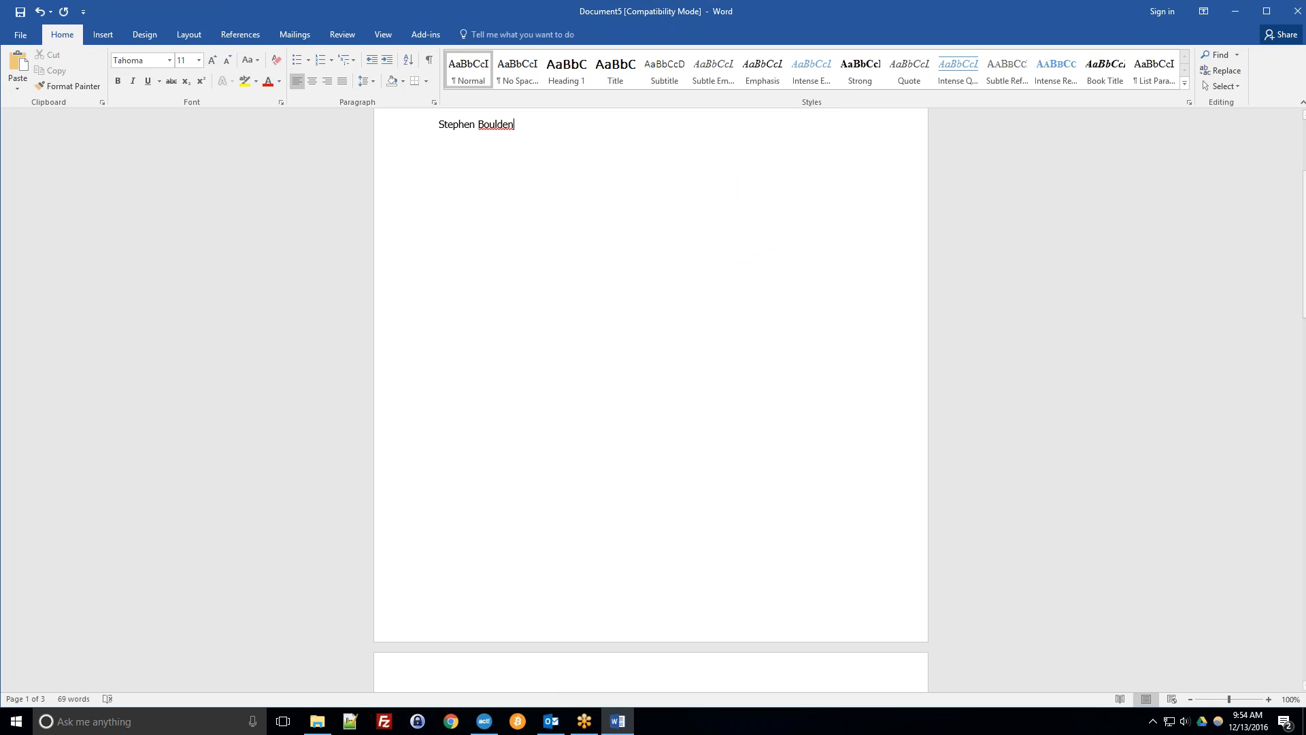
left_click(1297, 11)
left_click(646, 385)
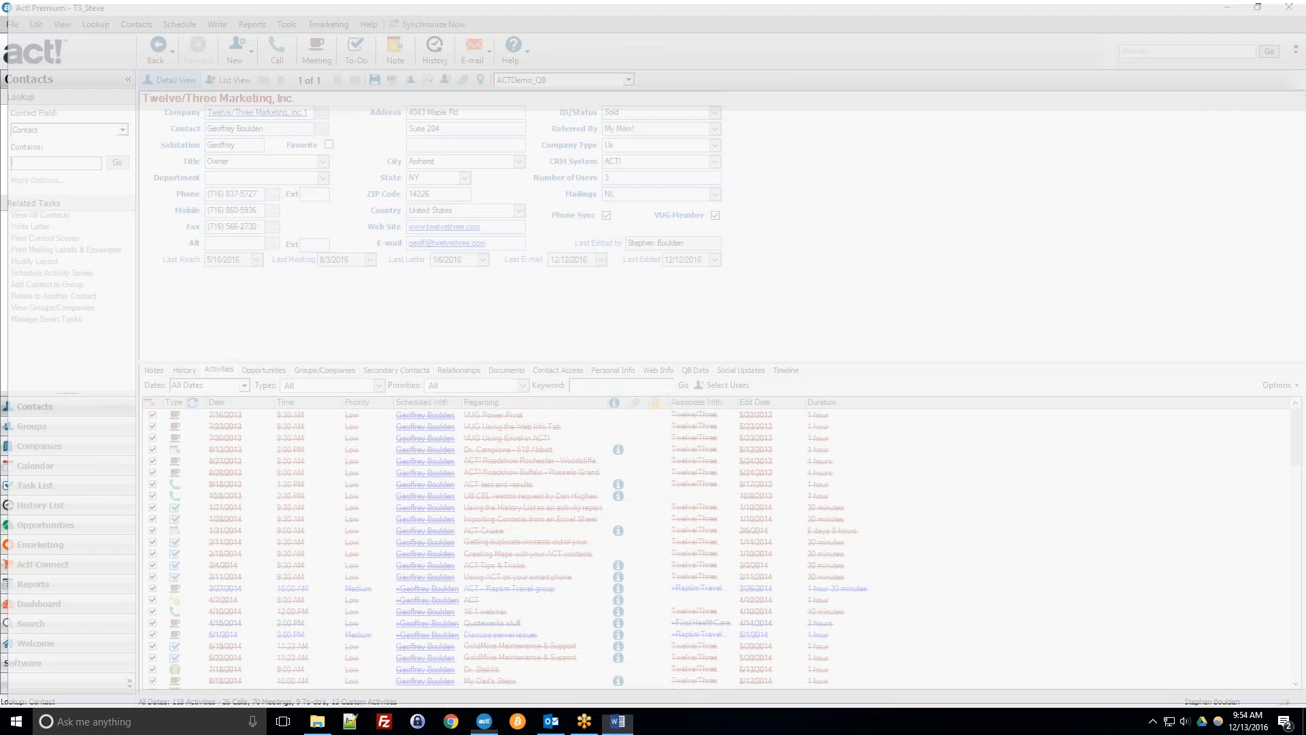
Start a new Act! Mail Merge and choose E-mail as the output.
left_click(221, 25)
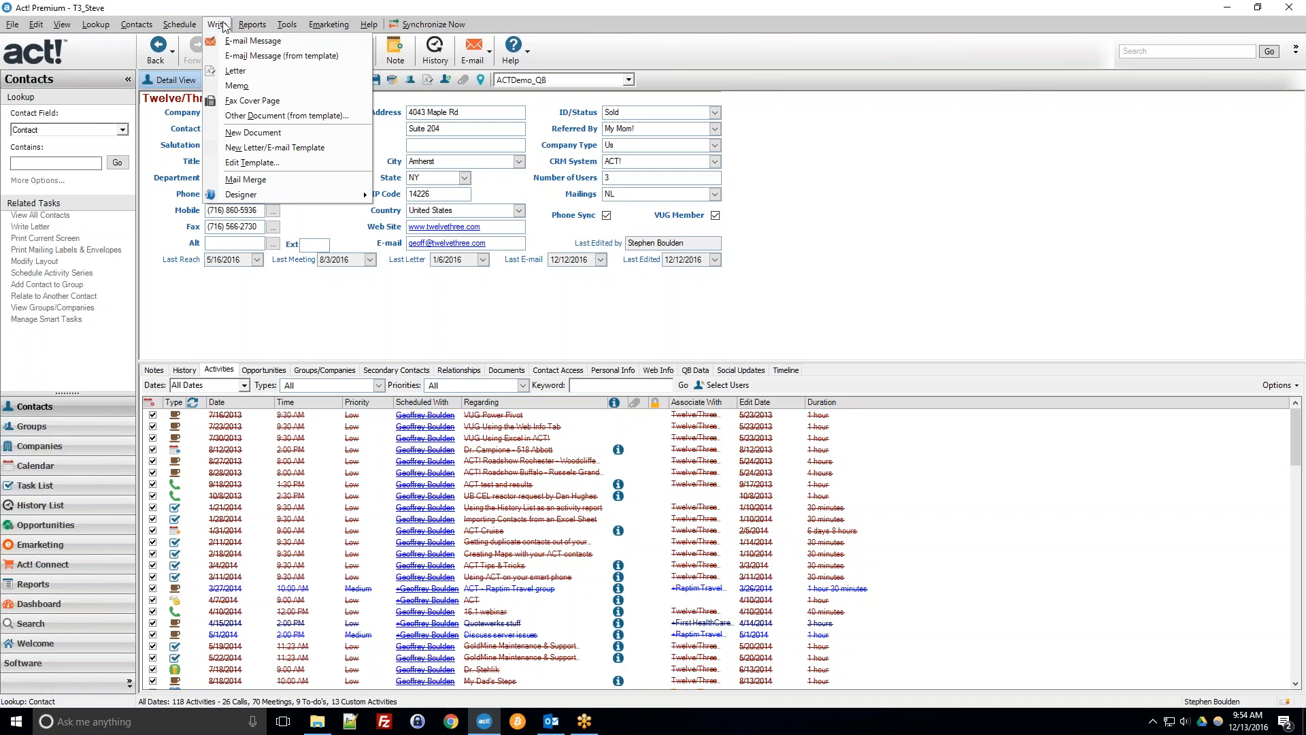
left_click(228, 182)
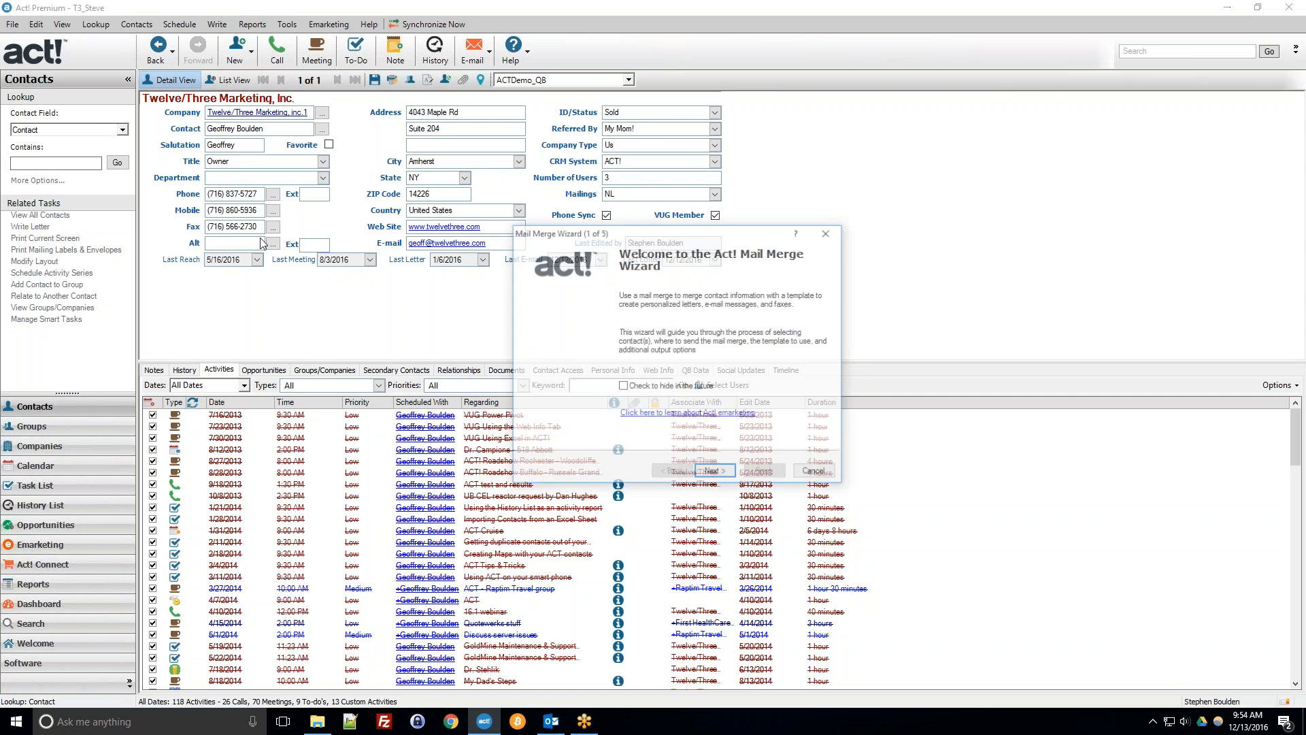
left_click(704, 474)
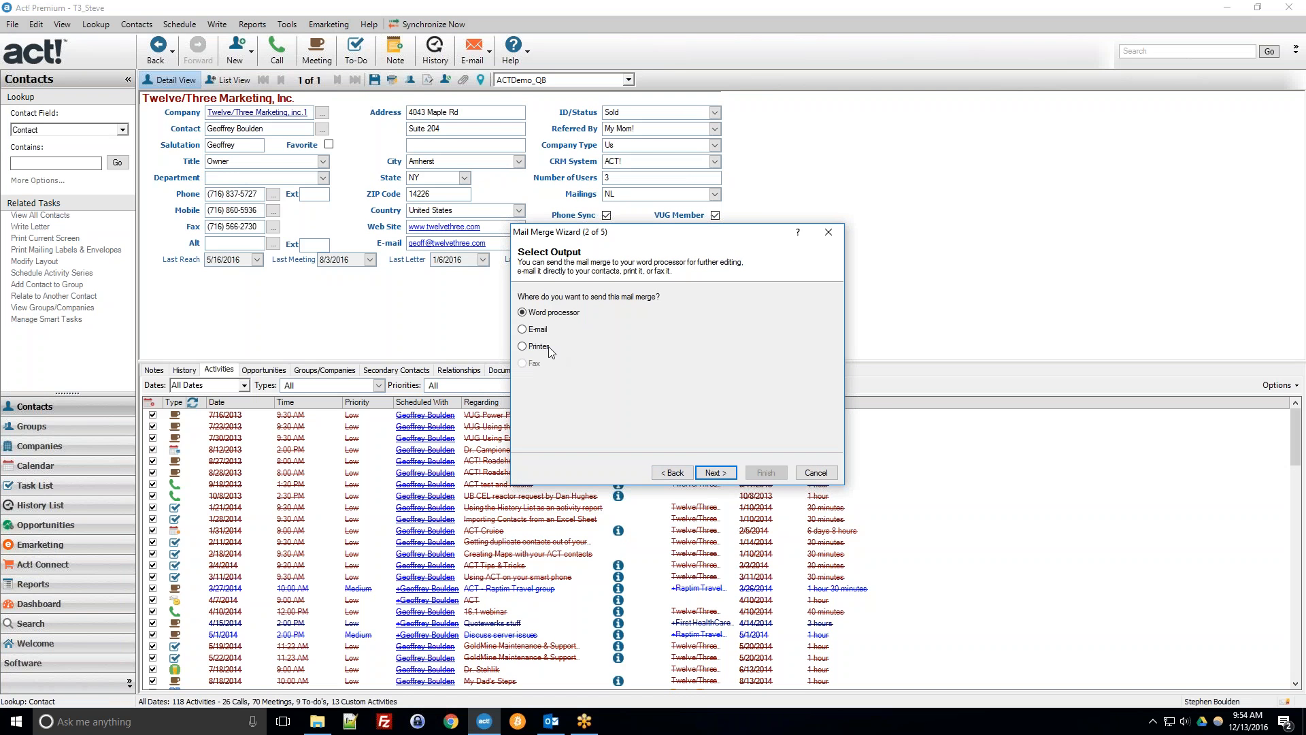
left_click(537, 333)
left_click(714, 472)
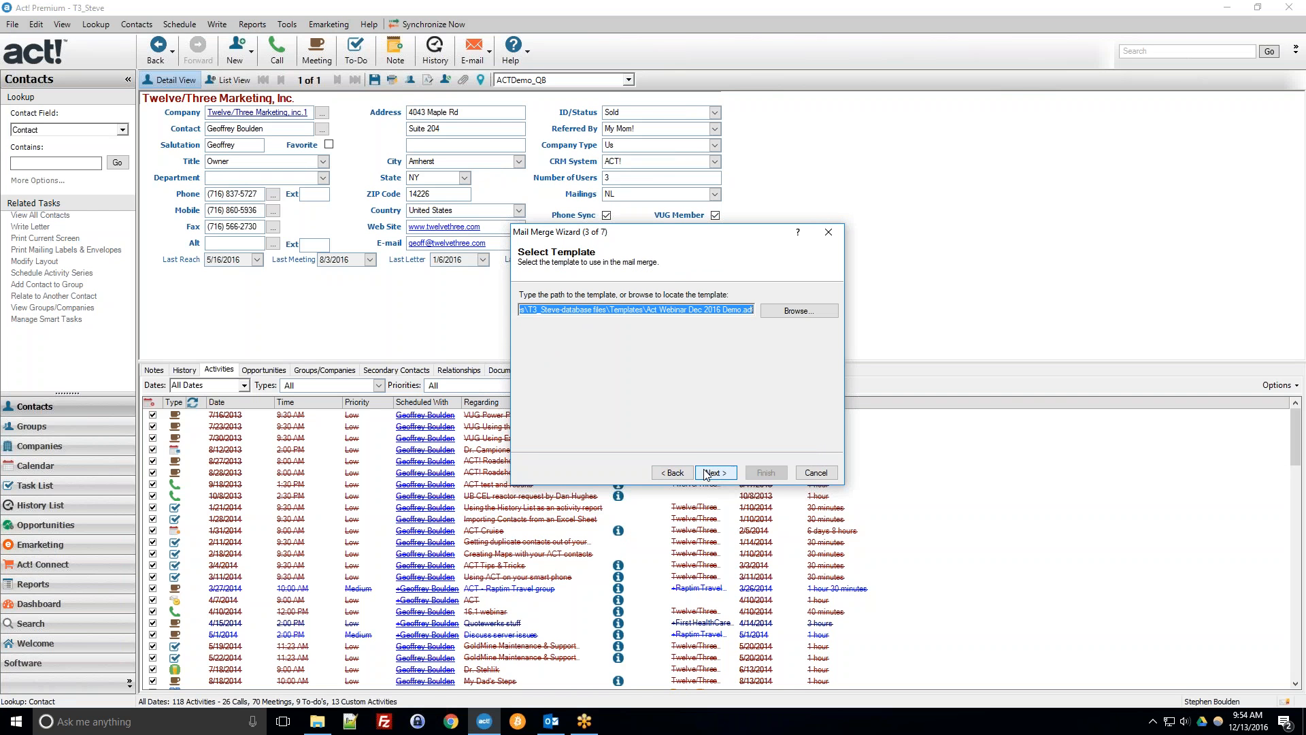
Keep Act Webinar Dec 2016 Demo.adt as the template and Twelve/Three Marketing, Inc. as the selected company.
left_click(644, 310)
left_click_drag(646, 314, 741, 319)
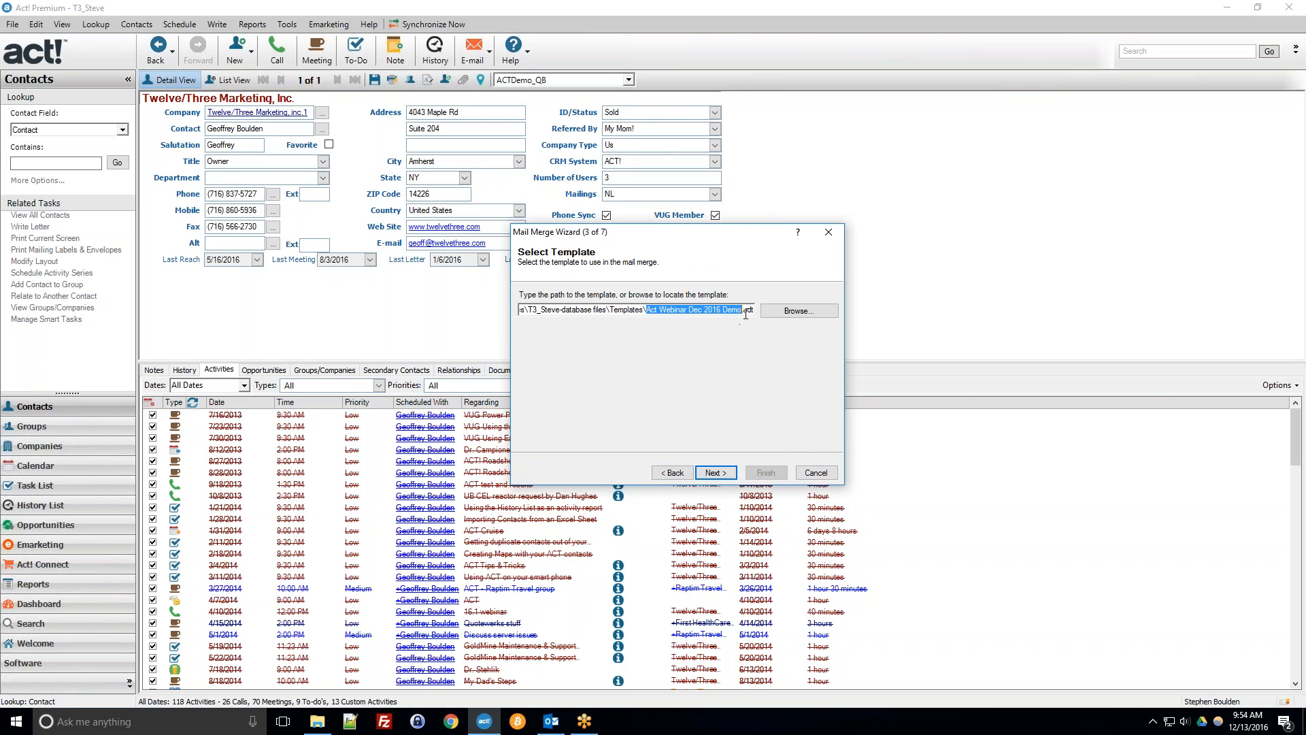
left_click(747, 311)
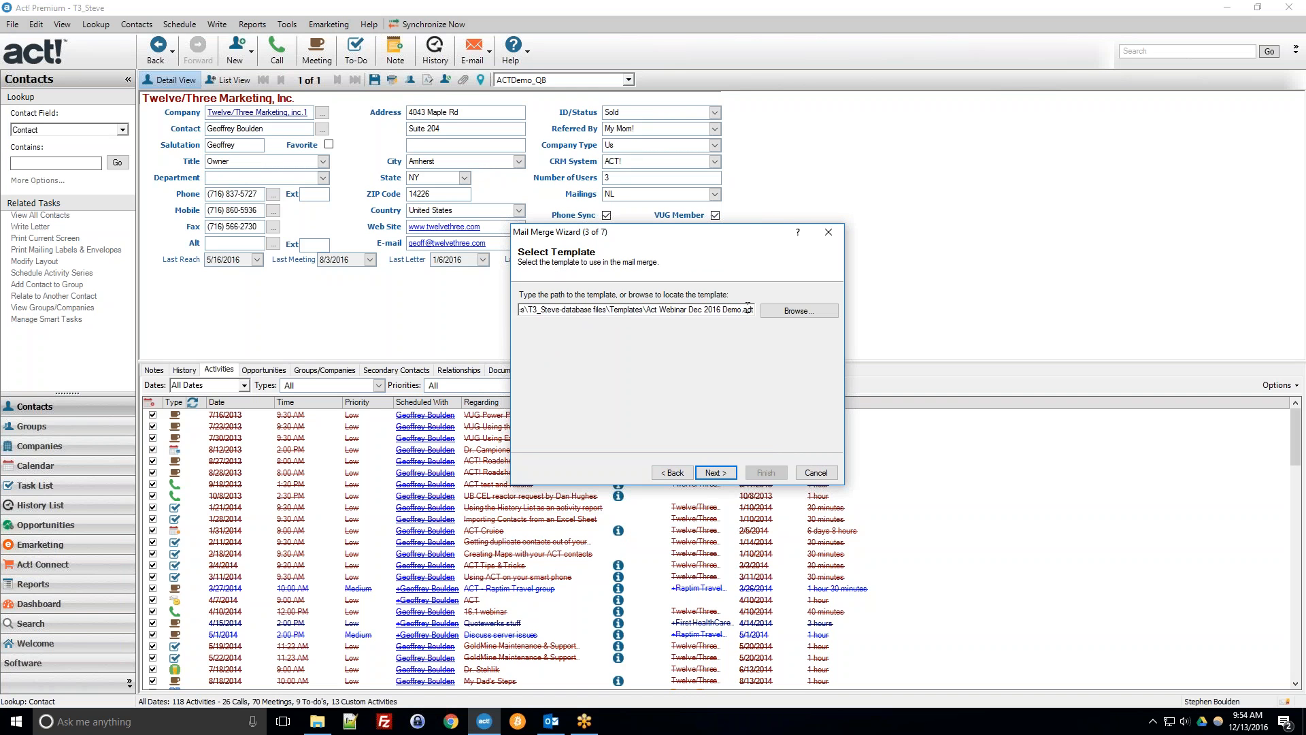
left_click(714, 473)
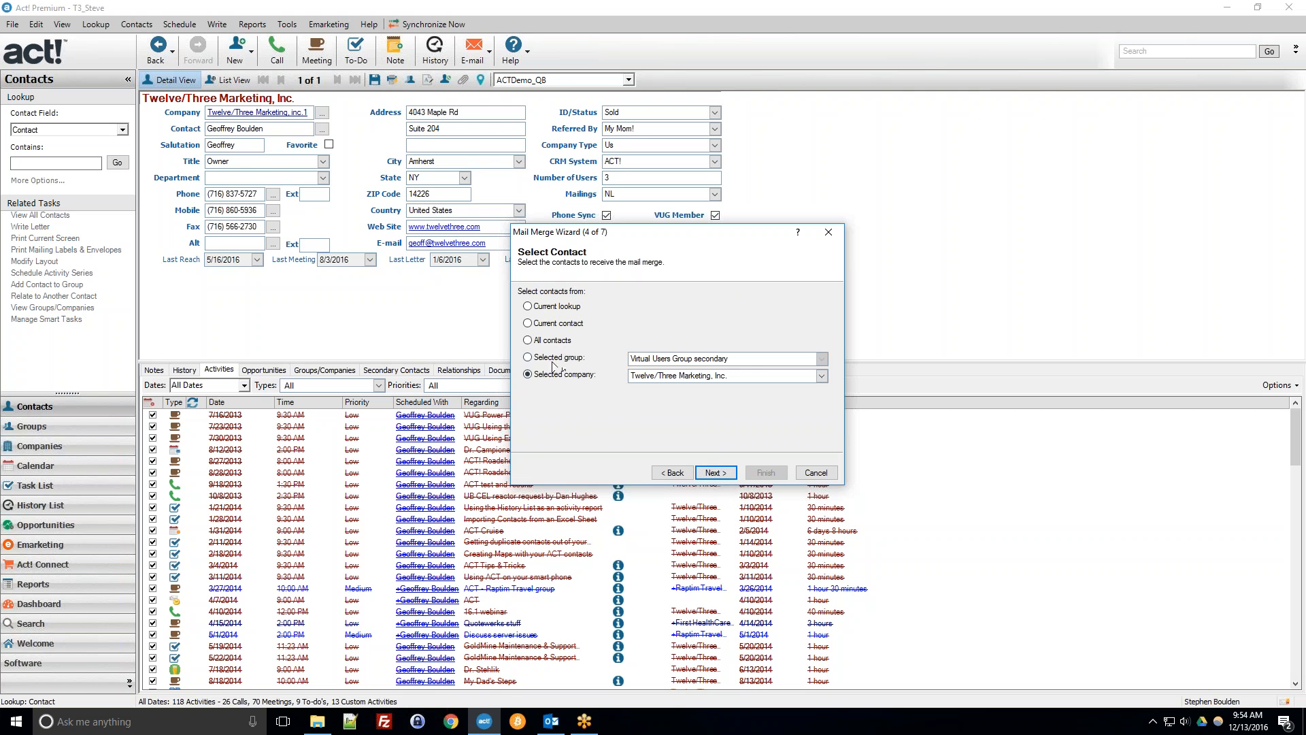
left_click(715, 473)
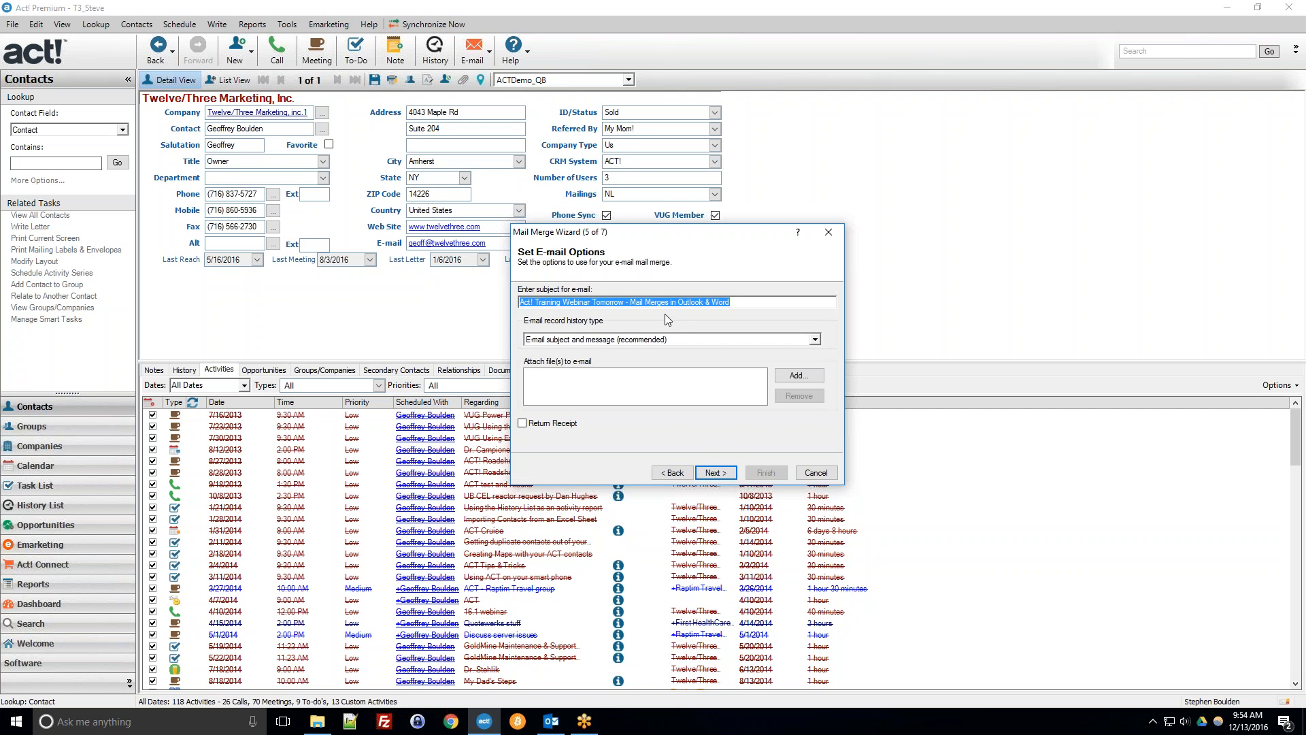
Set the e-mail subject to "Act Webinar - Demo Testing Act Documents" and keep history type E-mail subject and message (recommended).
left_click(655, 303)
left_click_drag(732, 303, 501, 309)
type("Act")
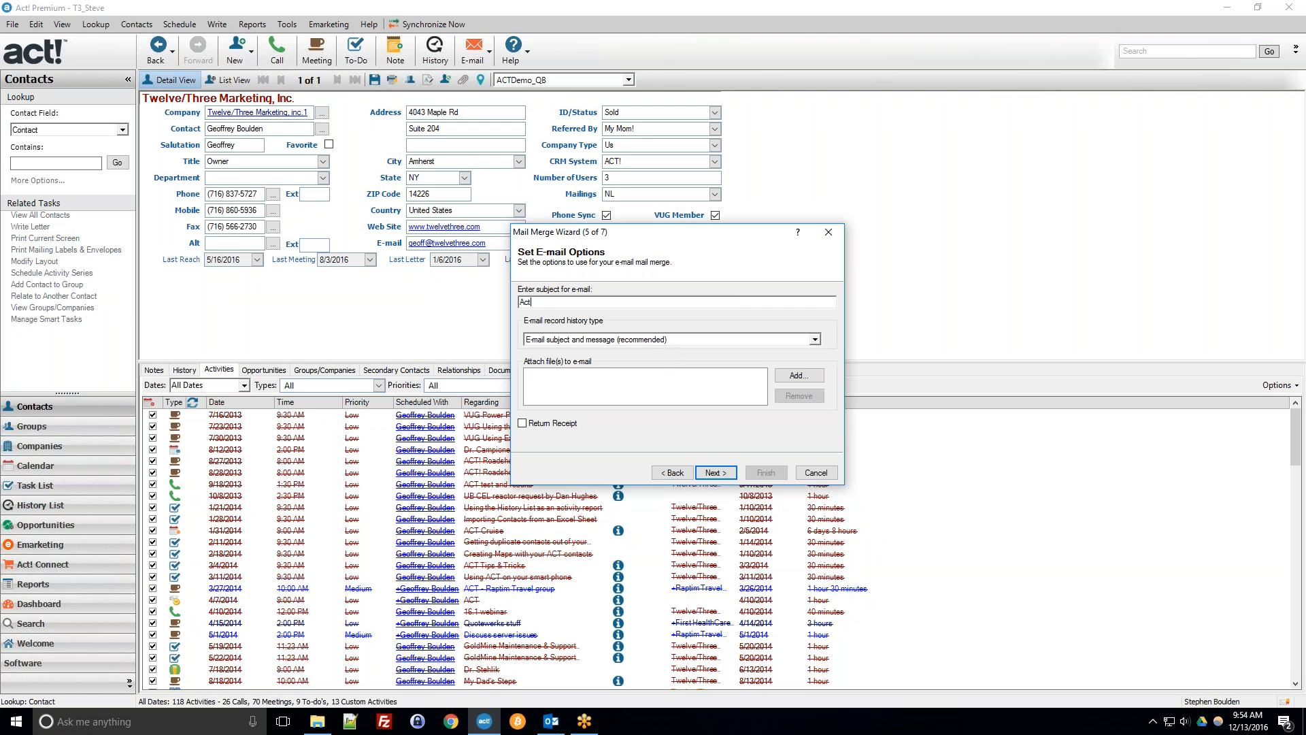
type(" Webinar - Demo Testing Act Documents")
left_click(572, 342)
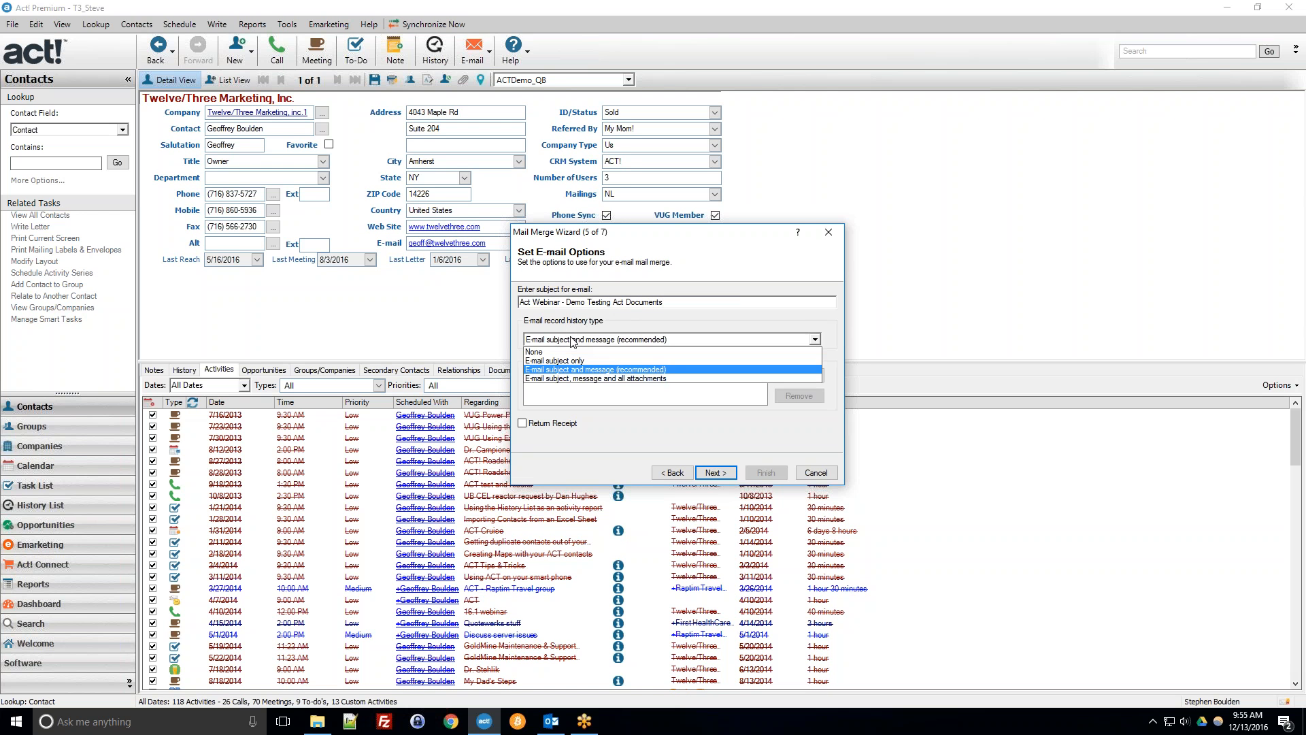
left_click(571, 342)
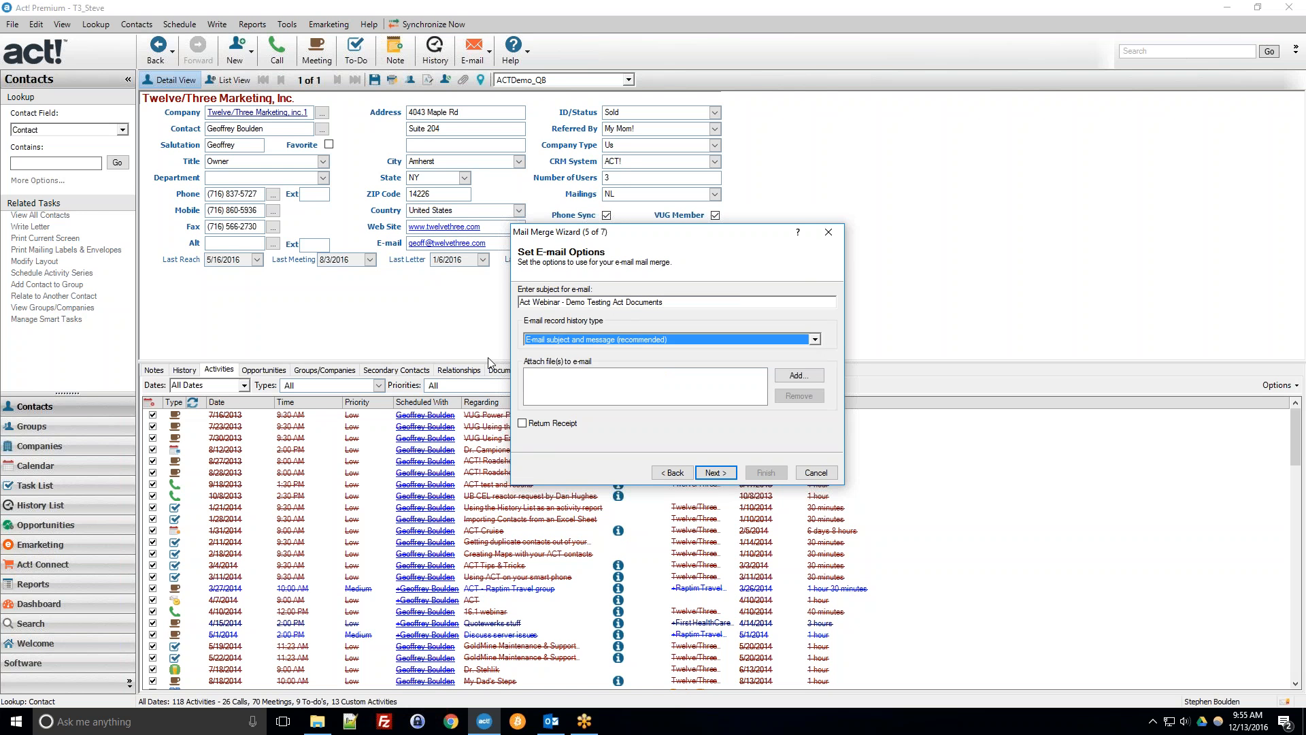
left_click(572, 342)
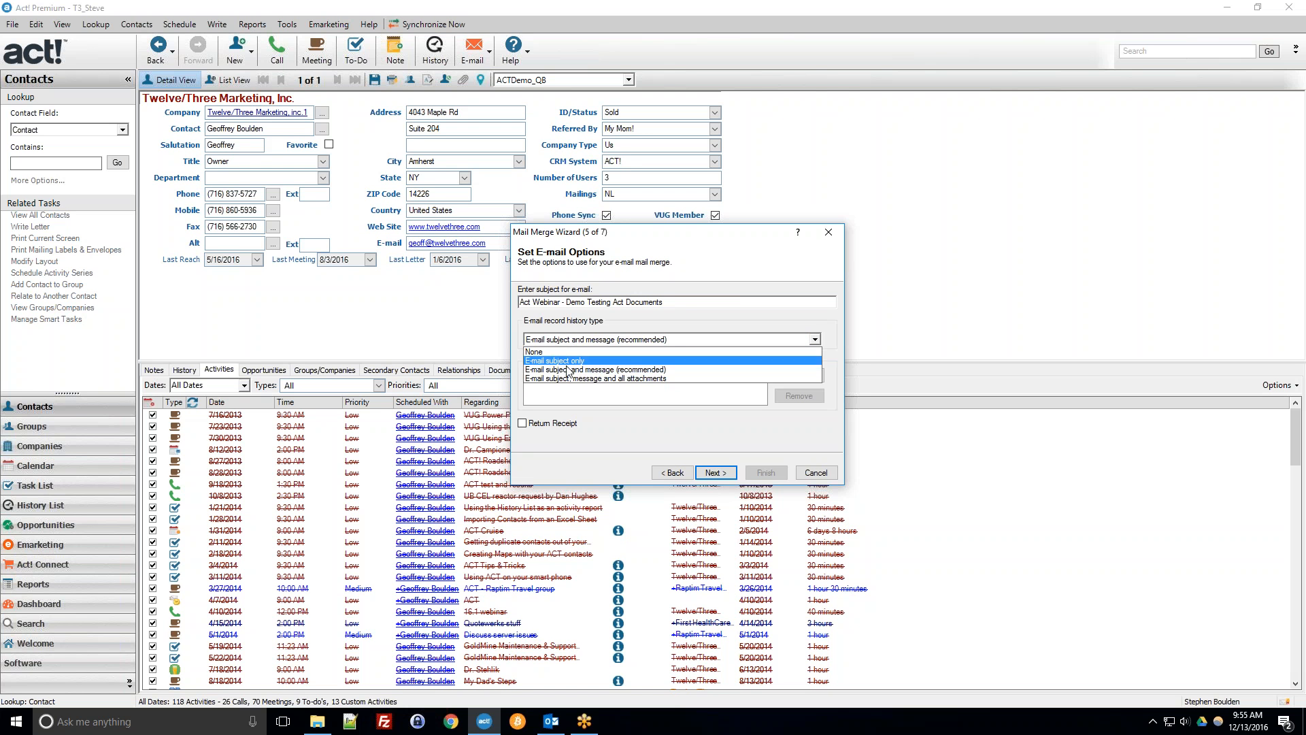
left_click(567, 372)
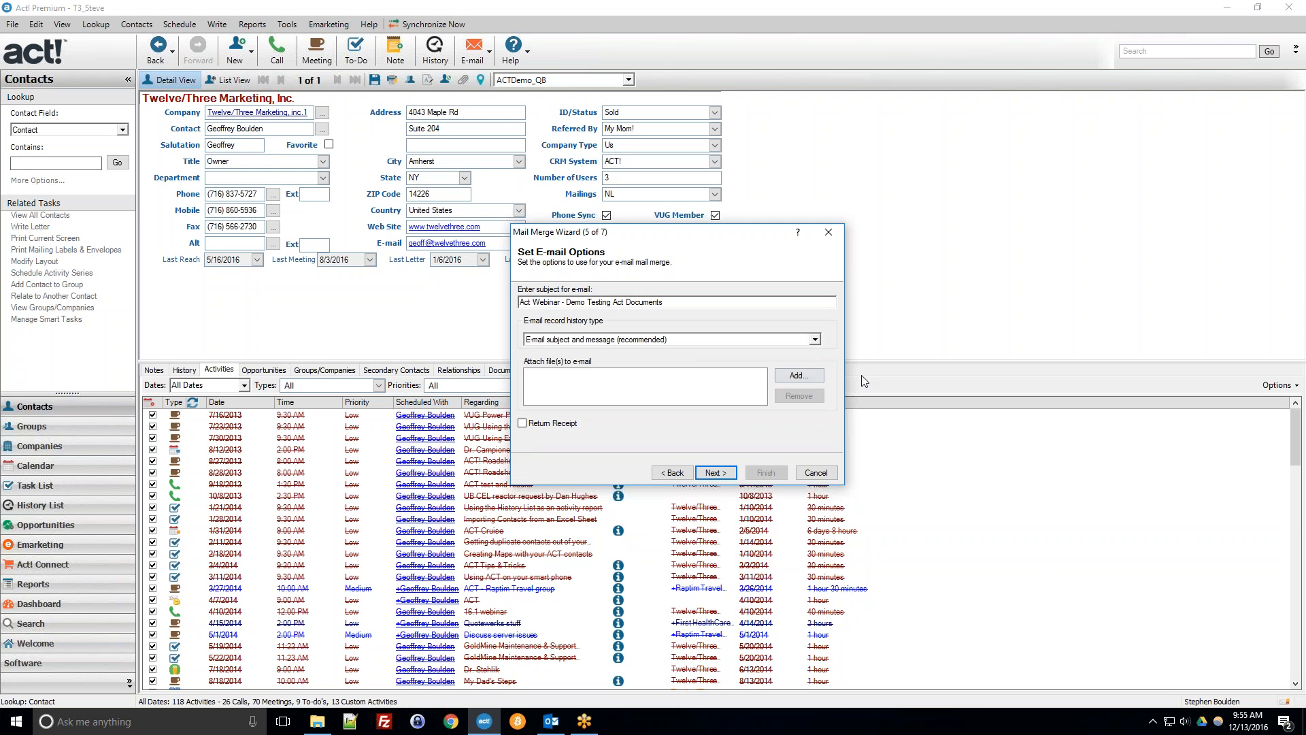
Attach the file HotFix.log to the merged e-mail.
left_click(807, 376)
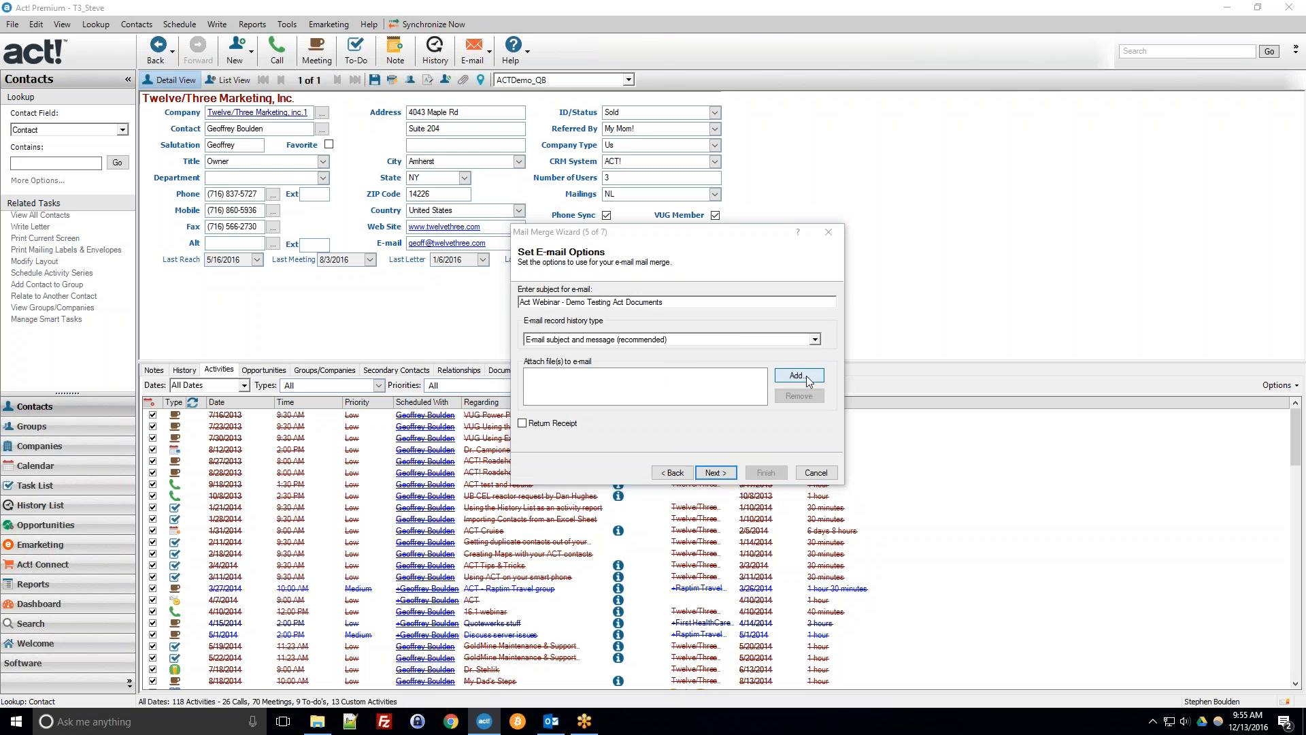
left_click(589, 422)
left_click(708, 478)
double_click(683, 507)
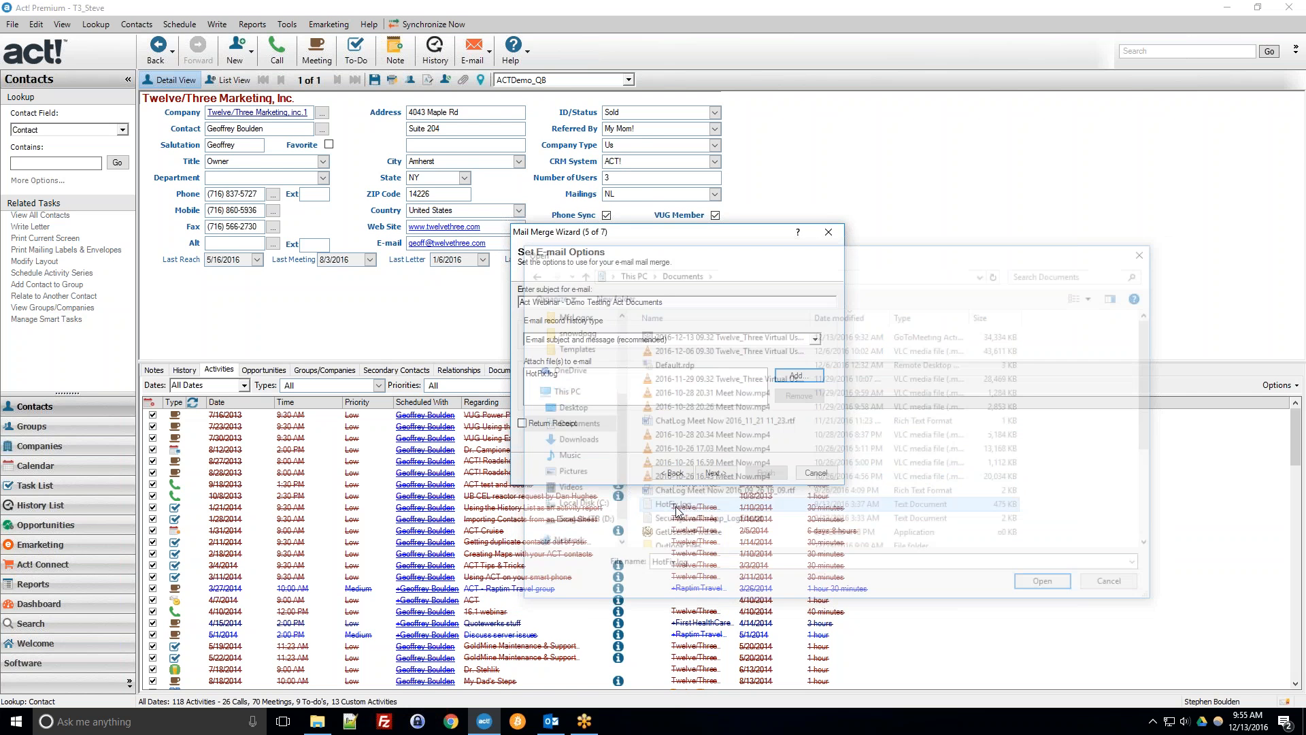
left_click(555, 377)
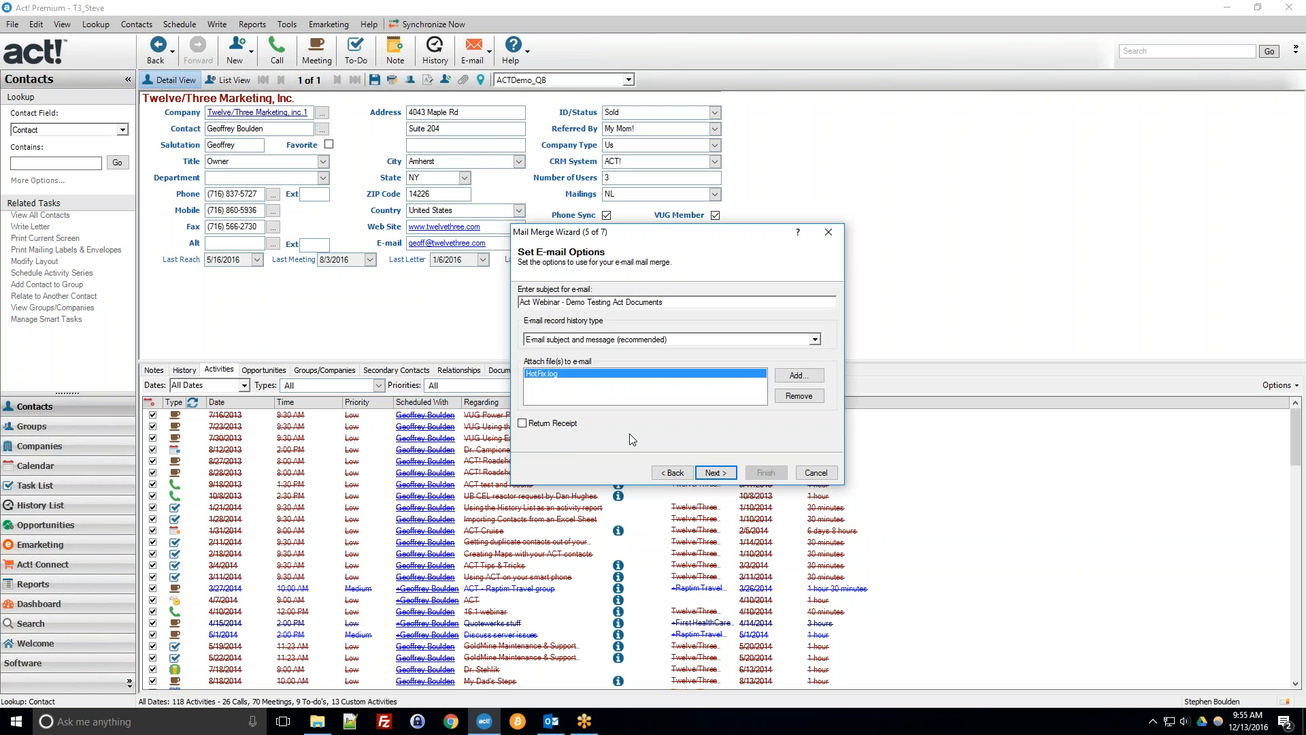
Keep omitting records without e-mail addresses and finish the mail merge to send the e-mails.
left_click(714, 473)
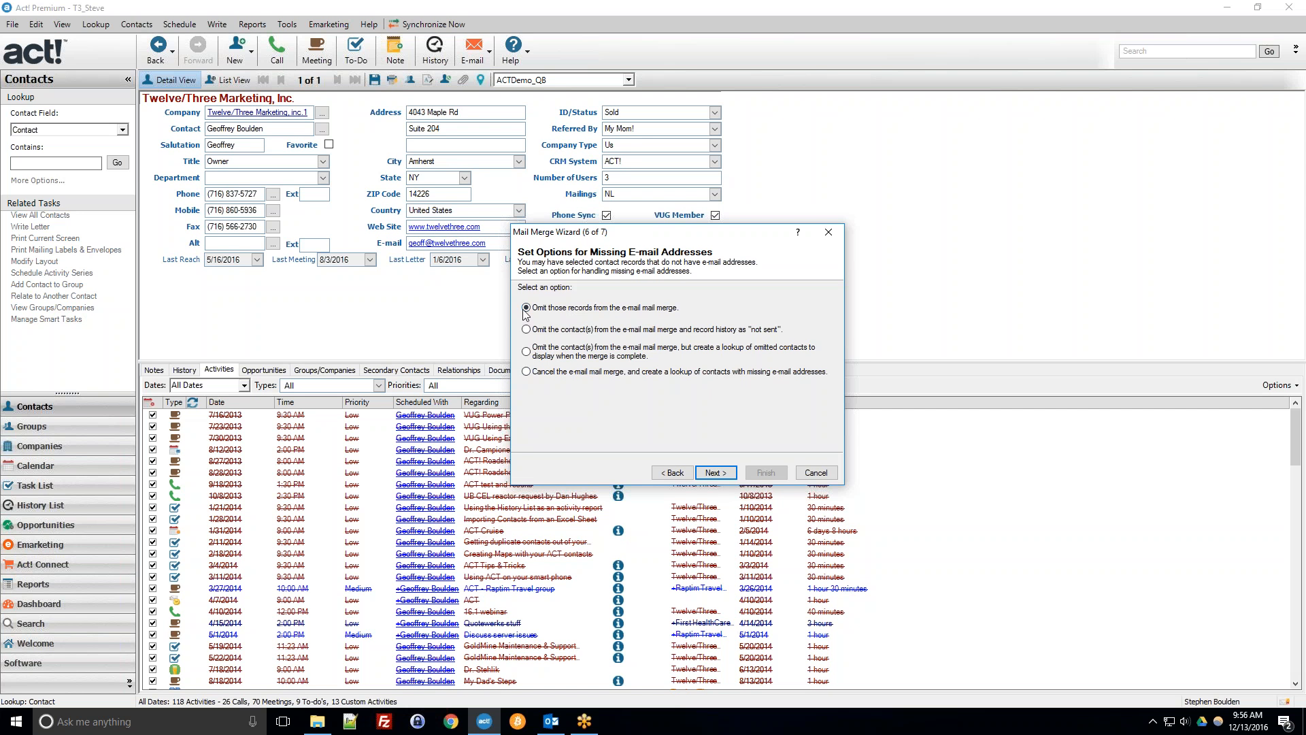
left_click(728, 474)
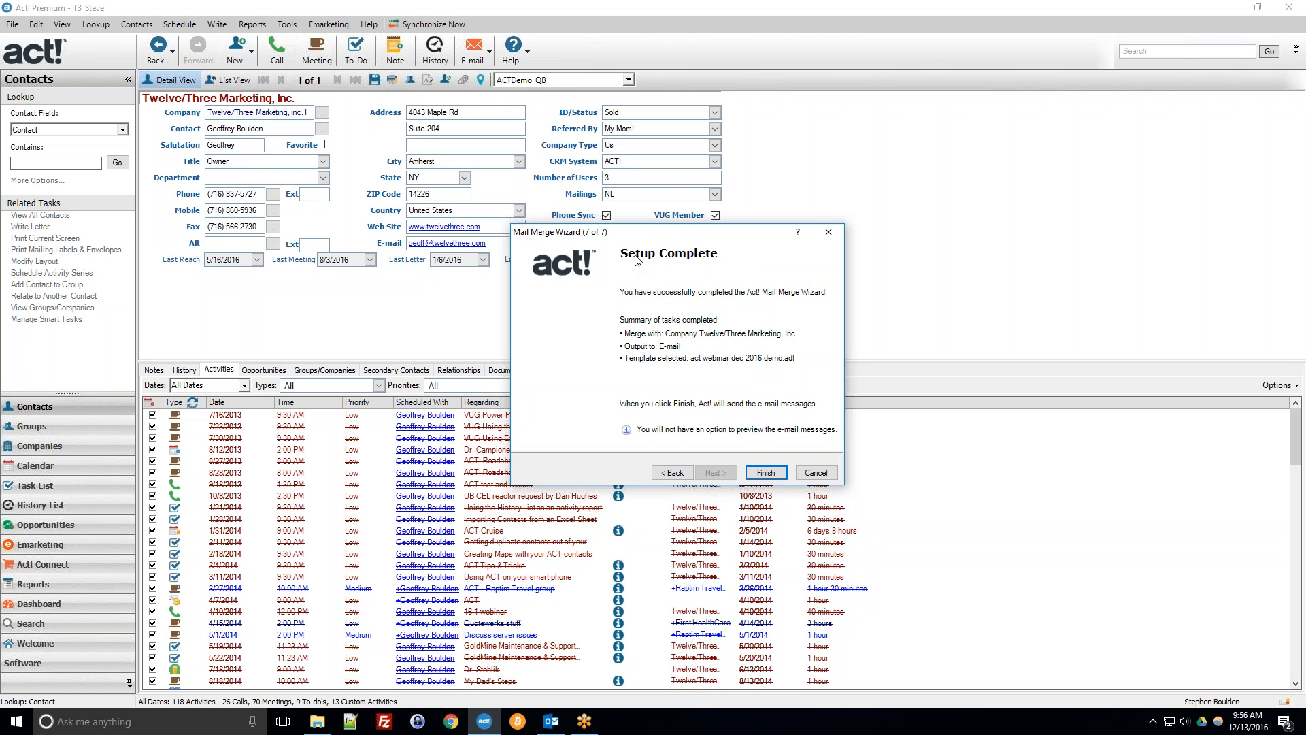
left_click(765, 472)
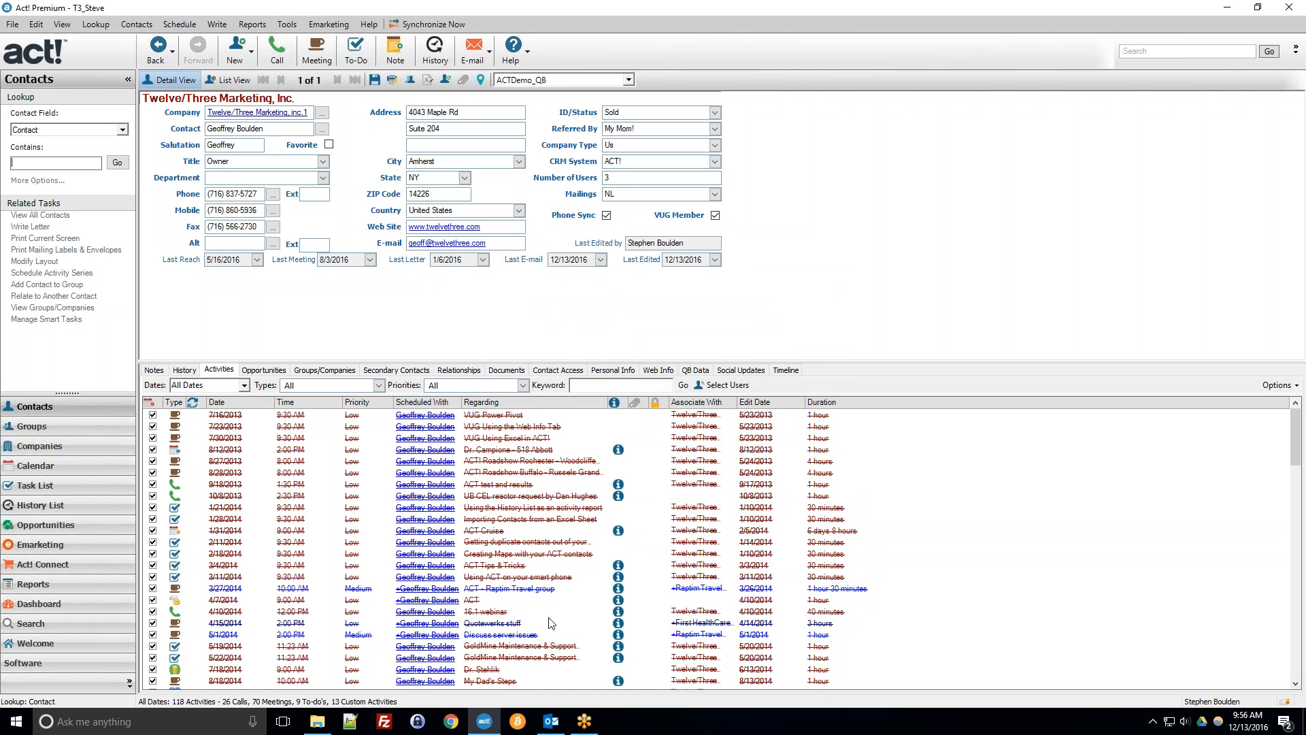
Switch to Outlook and open the merged e-mail drafts in the Drafts folder.
left_click(551, 721)
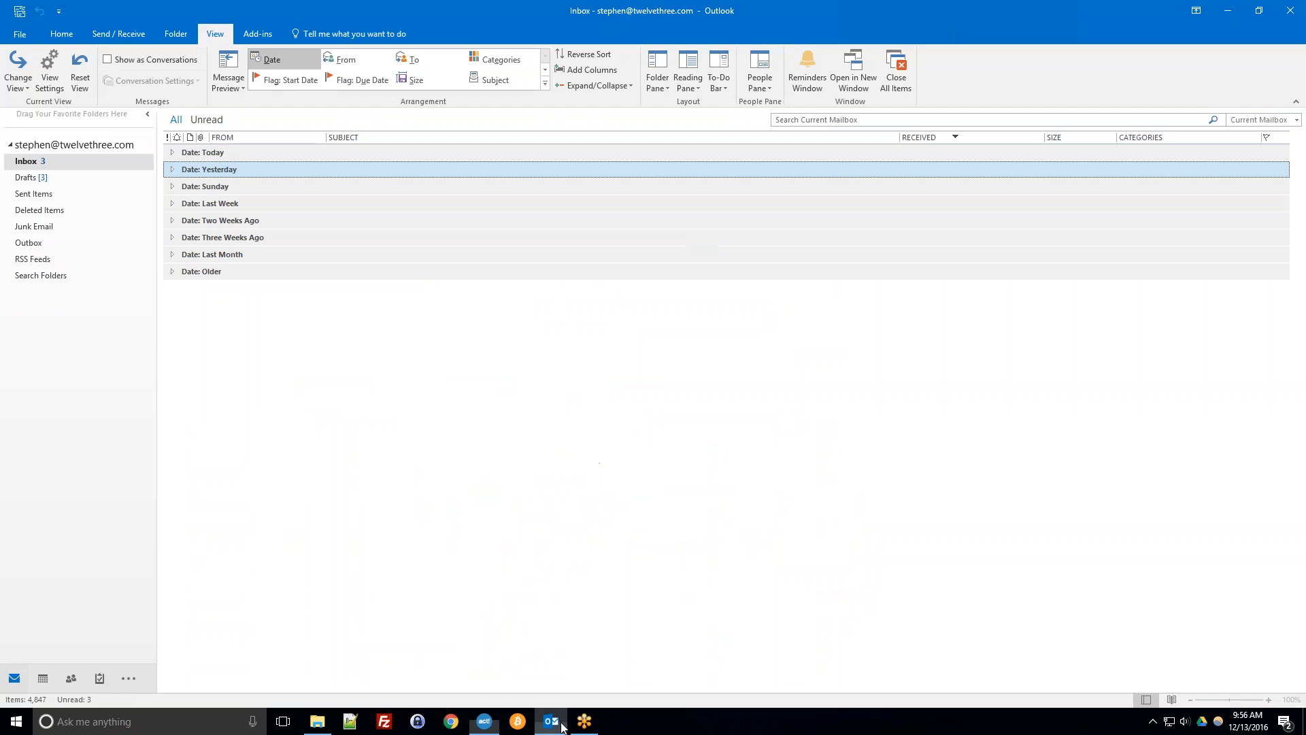
left_click(42, 178)
left_click(247, 243)
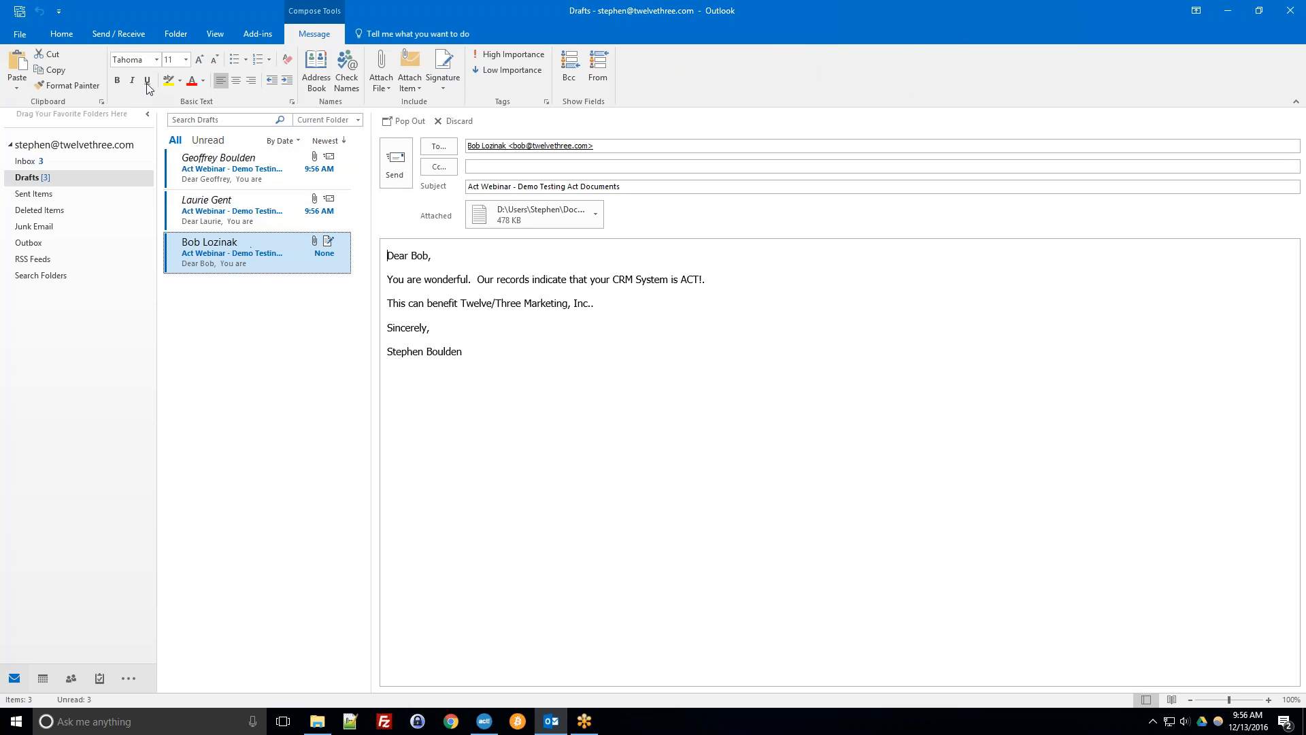
Send the pending draft e-mails using Send/Receive All Folders.
left_click(116, 35)
left_click(29, 68)
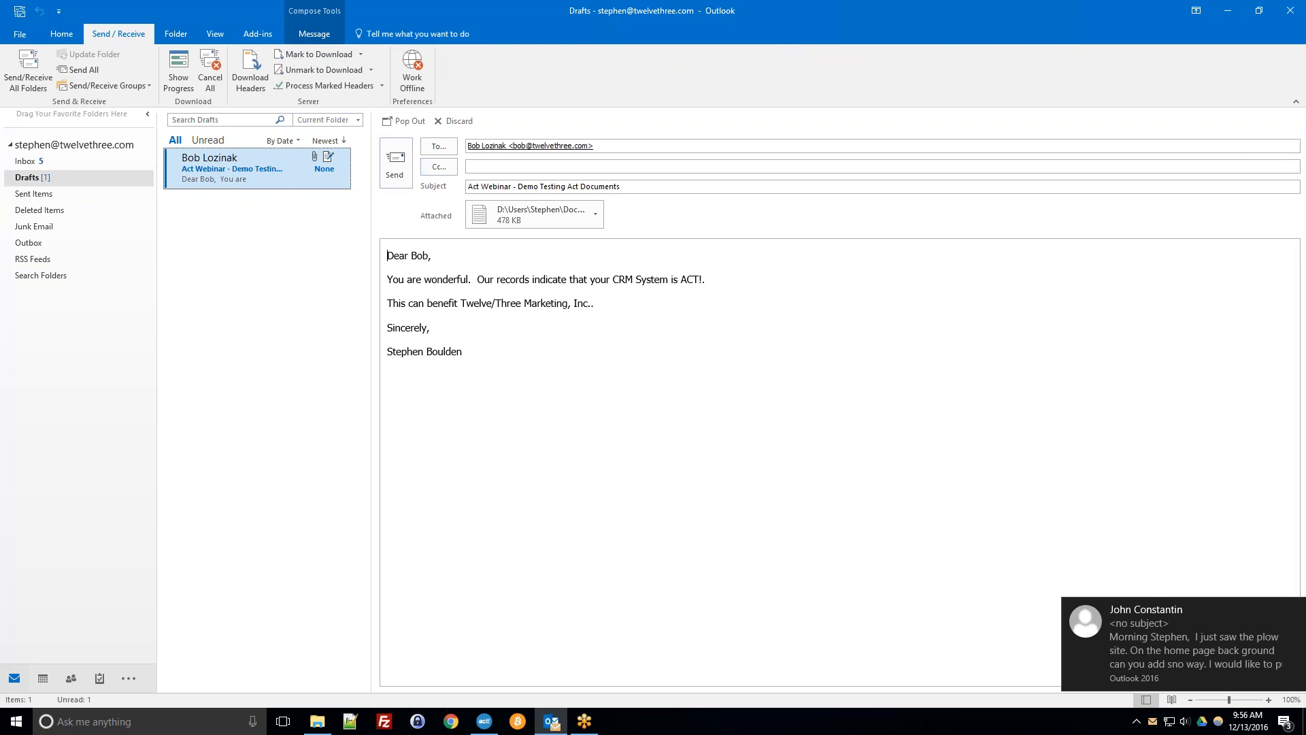
left_click(389, 170)
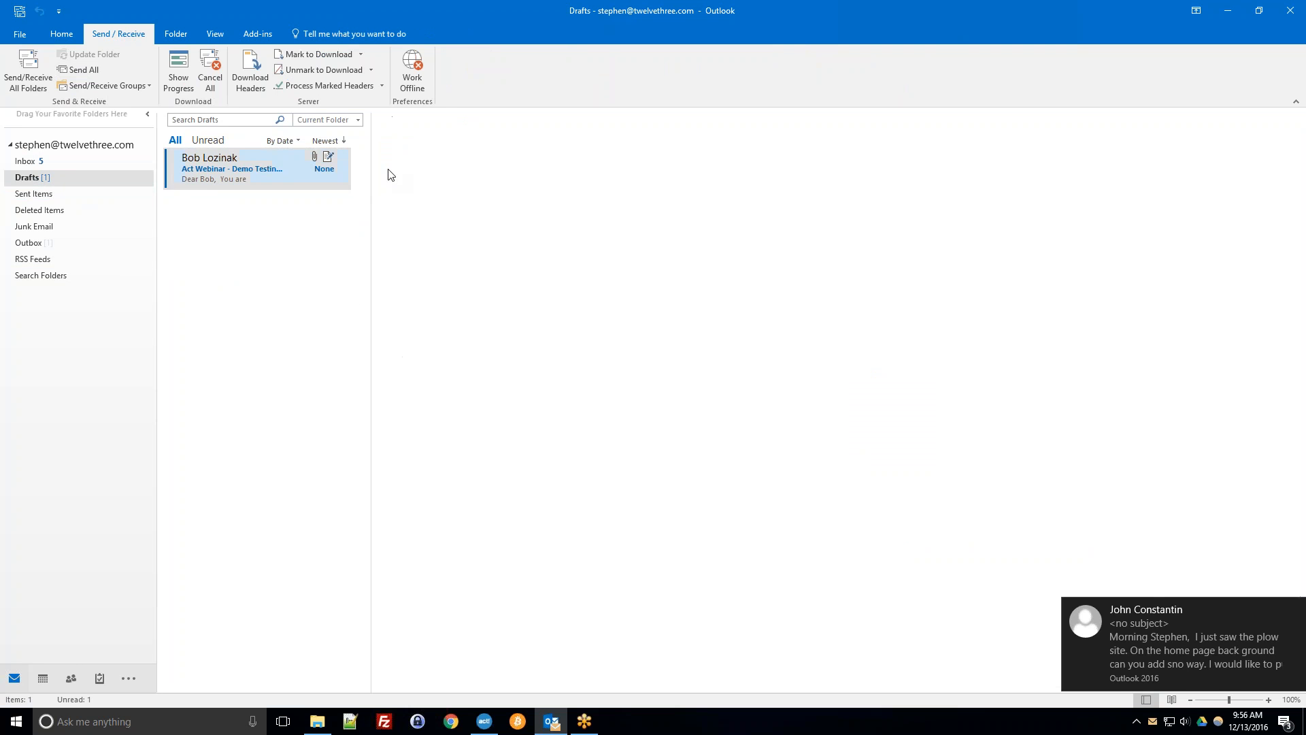
Open Sent Items and review the merged e-mails sent to each company contact.
left_click(53, 195)
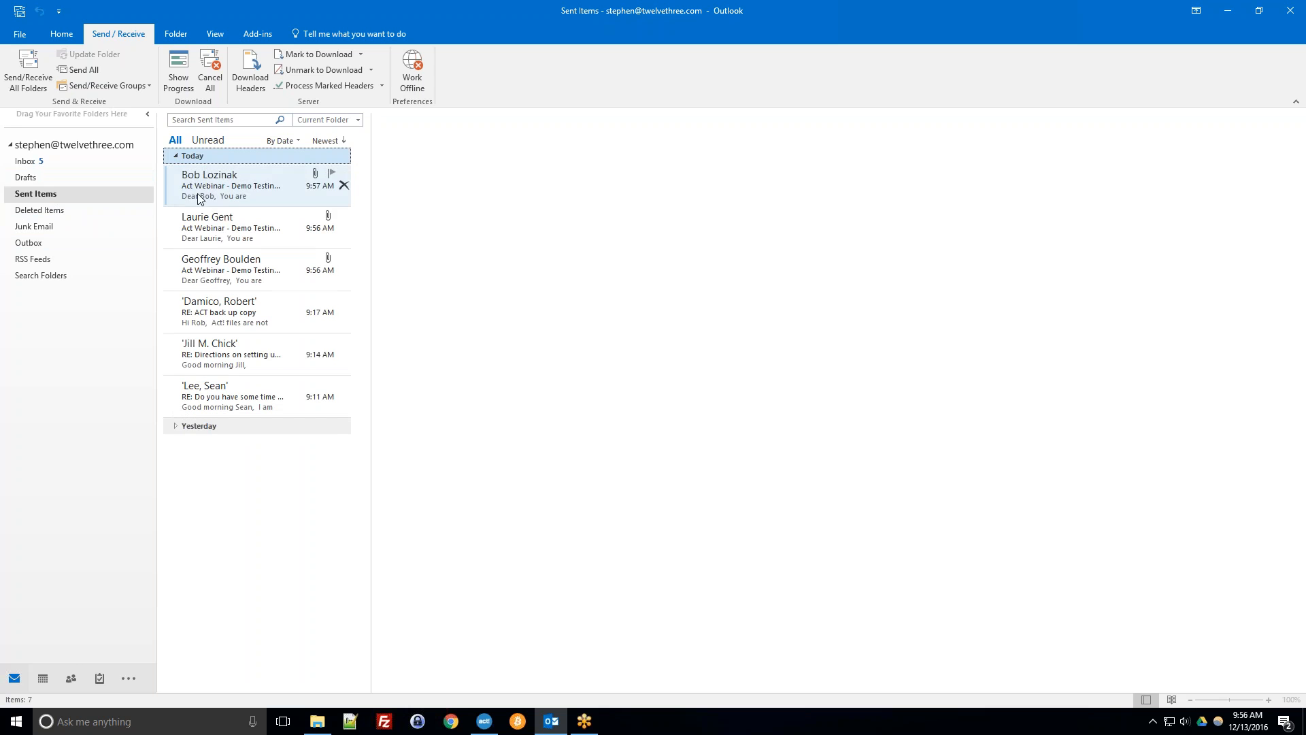
left_click(219, 203)
left_click(221, 228)
left_click(215, 271)
left_click(221, 220)
left_click(213, 194)
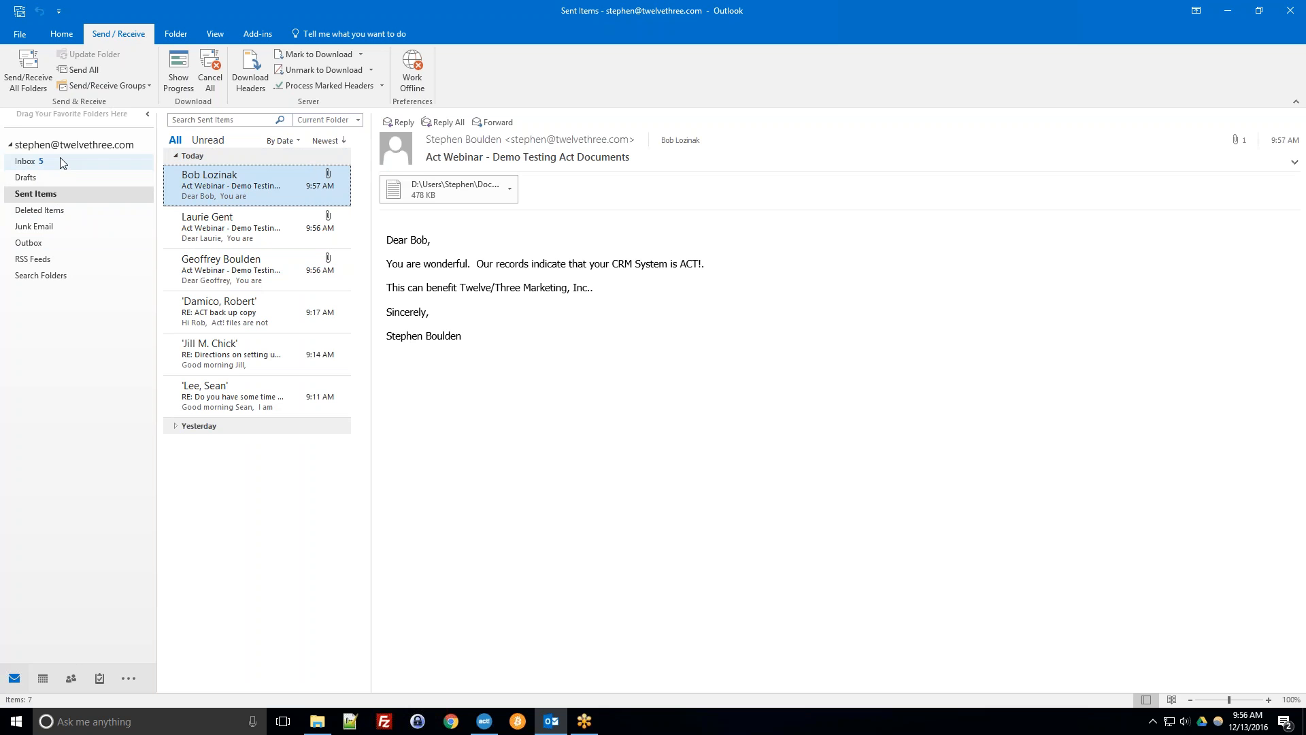
Return to Act! and step through the Mail Merge wizard to review the e-mail options, then cancel it.
left_click(1230, 10)
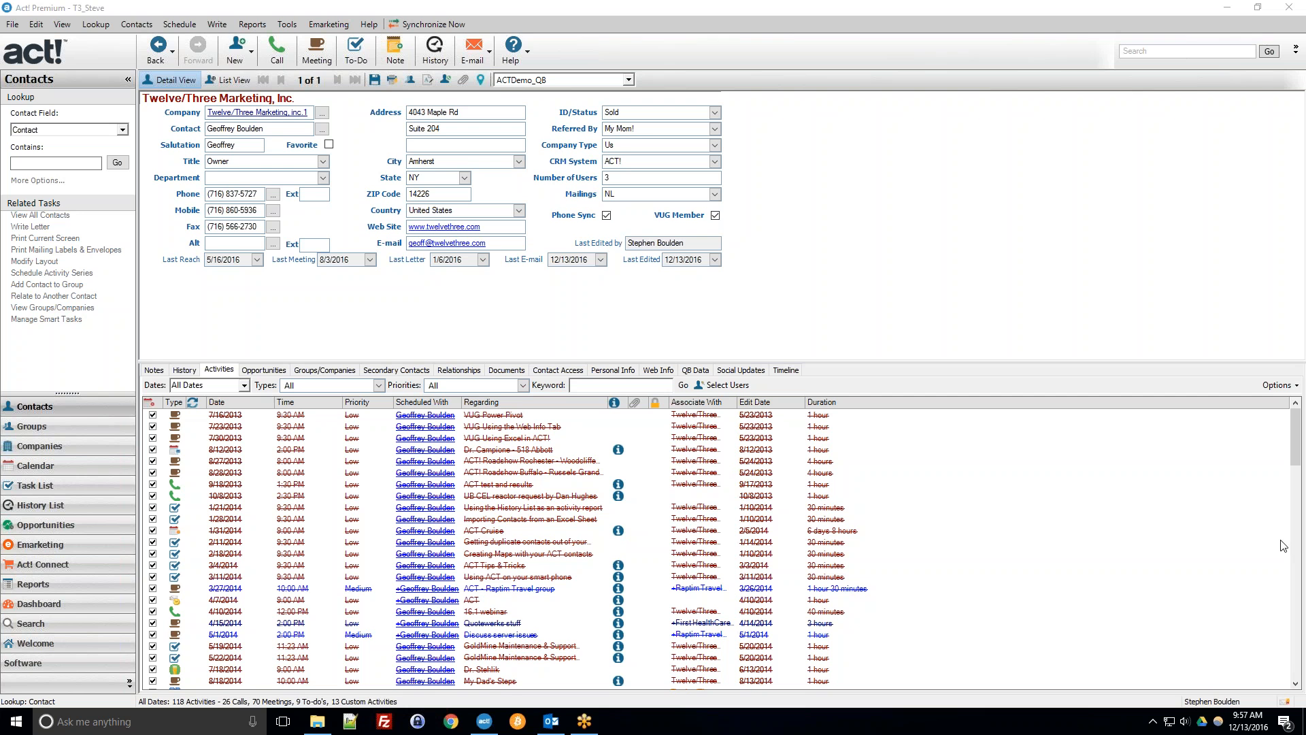
left_click(655, 283)
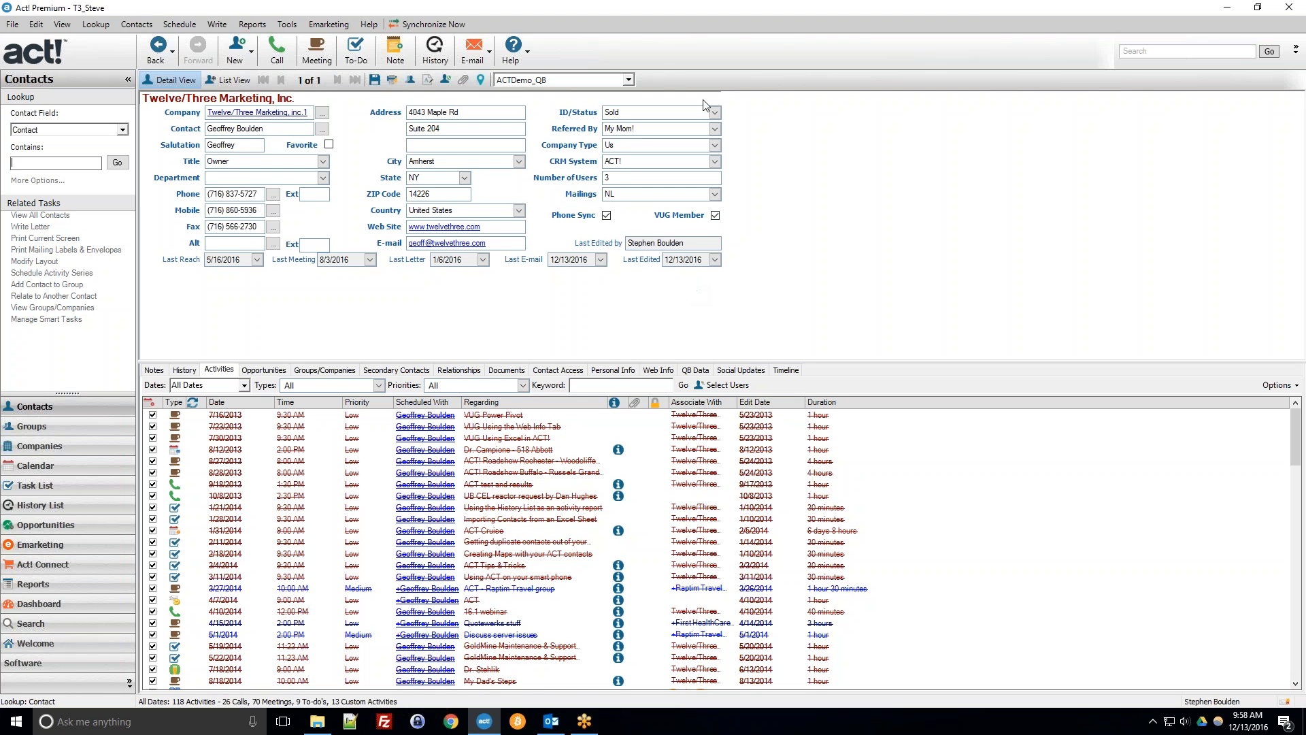
left_click(217, 25)
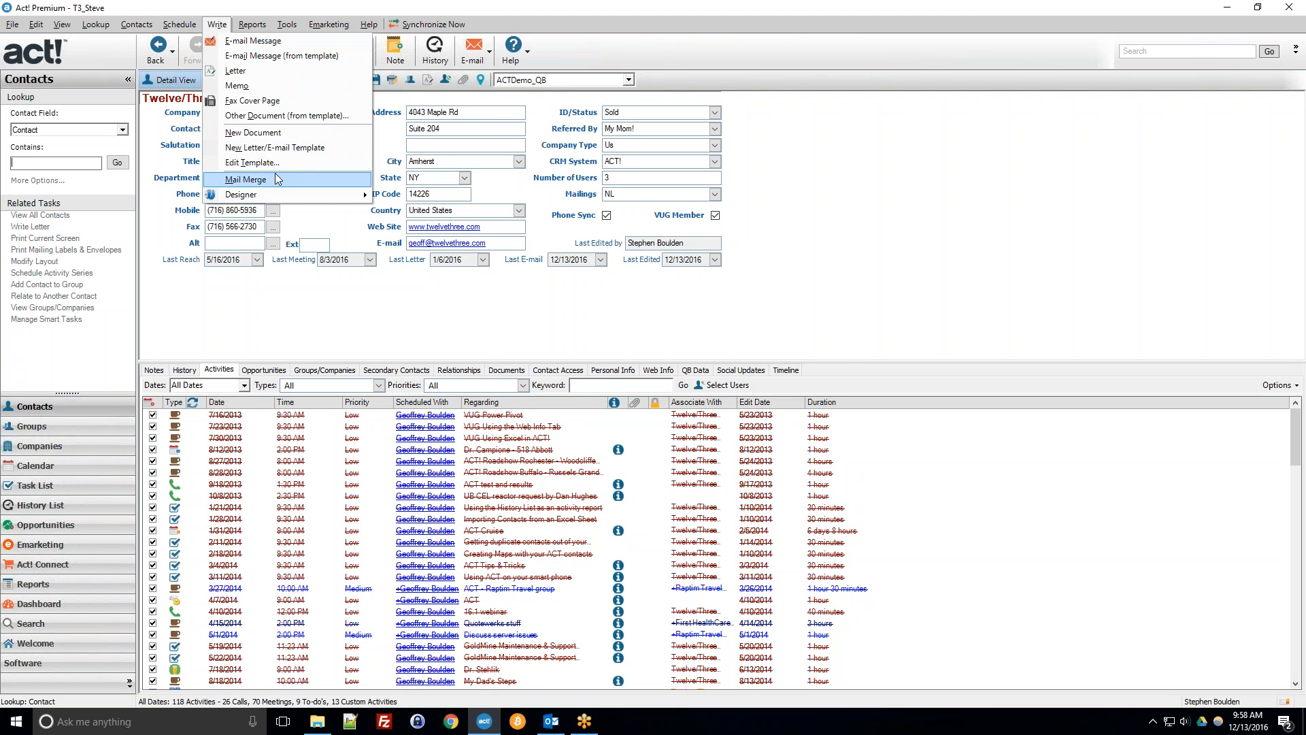
left_click(266, 180)
left_click(727, 475)
left_click(715, 473)
left_click(714, 473)
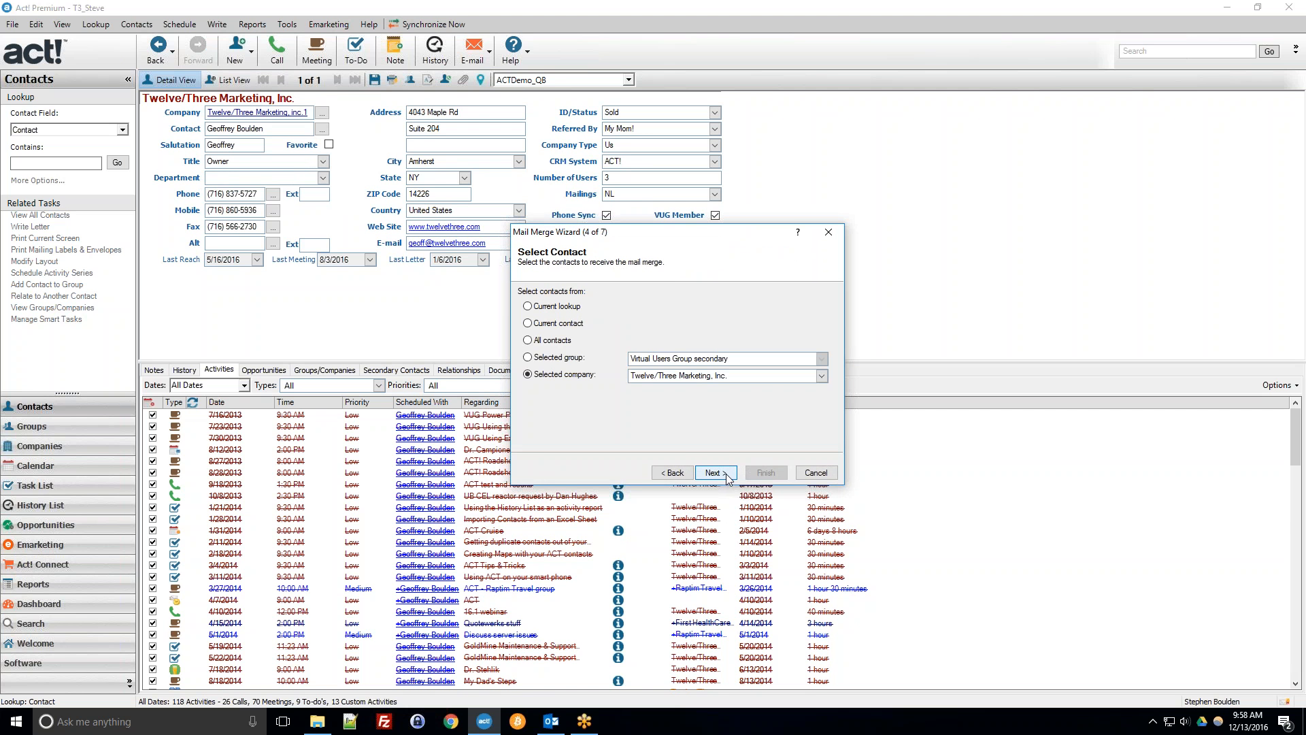
left_click(714, 473)
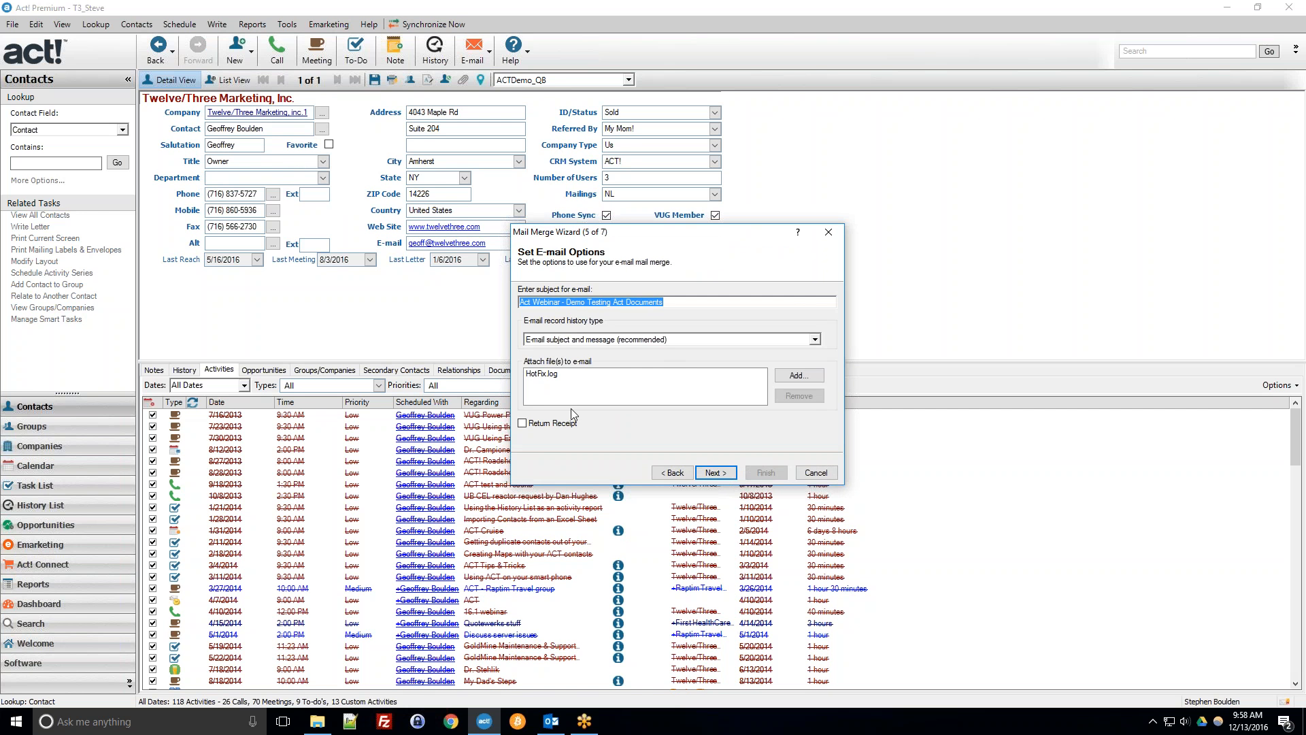
left_click(615, 390)
left_click(580, 376)
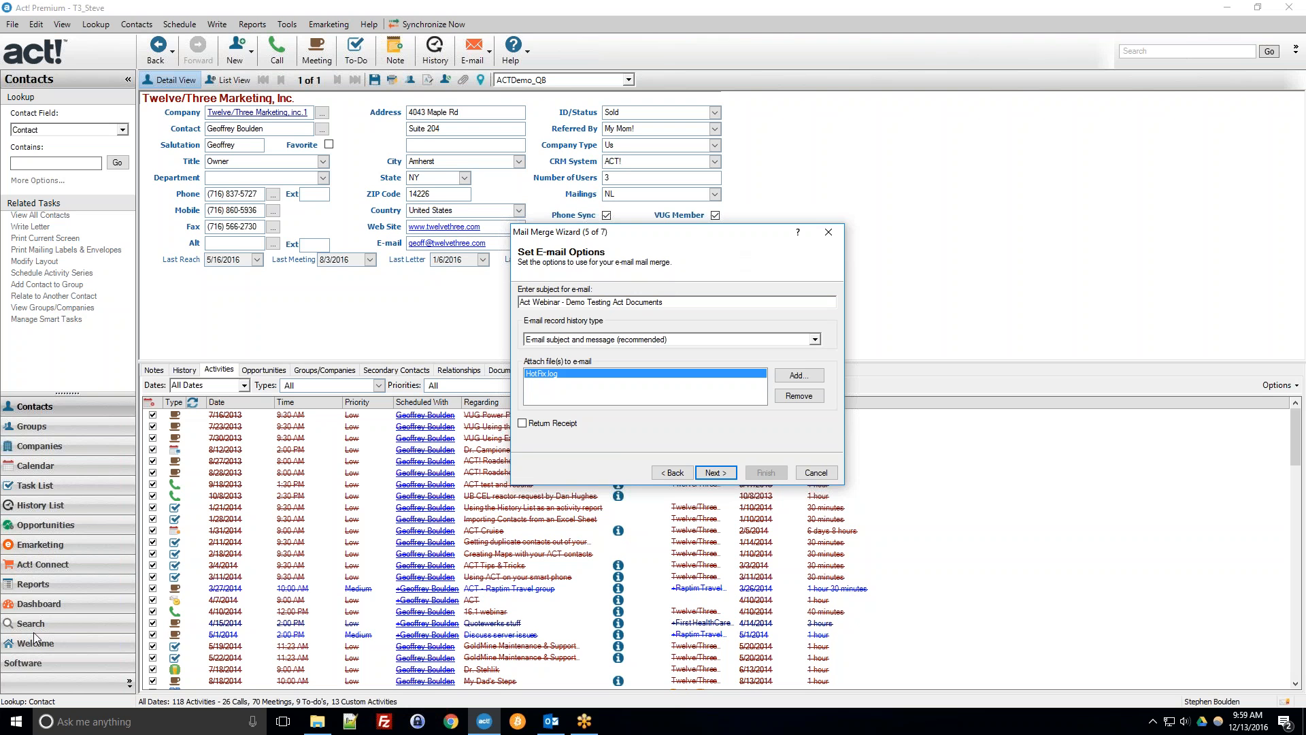
left_click(816, 472)
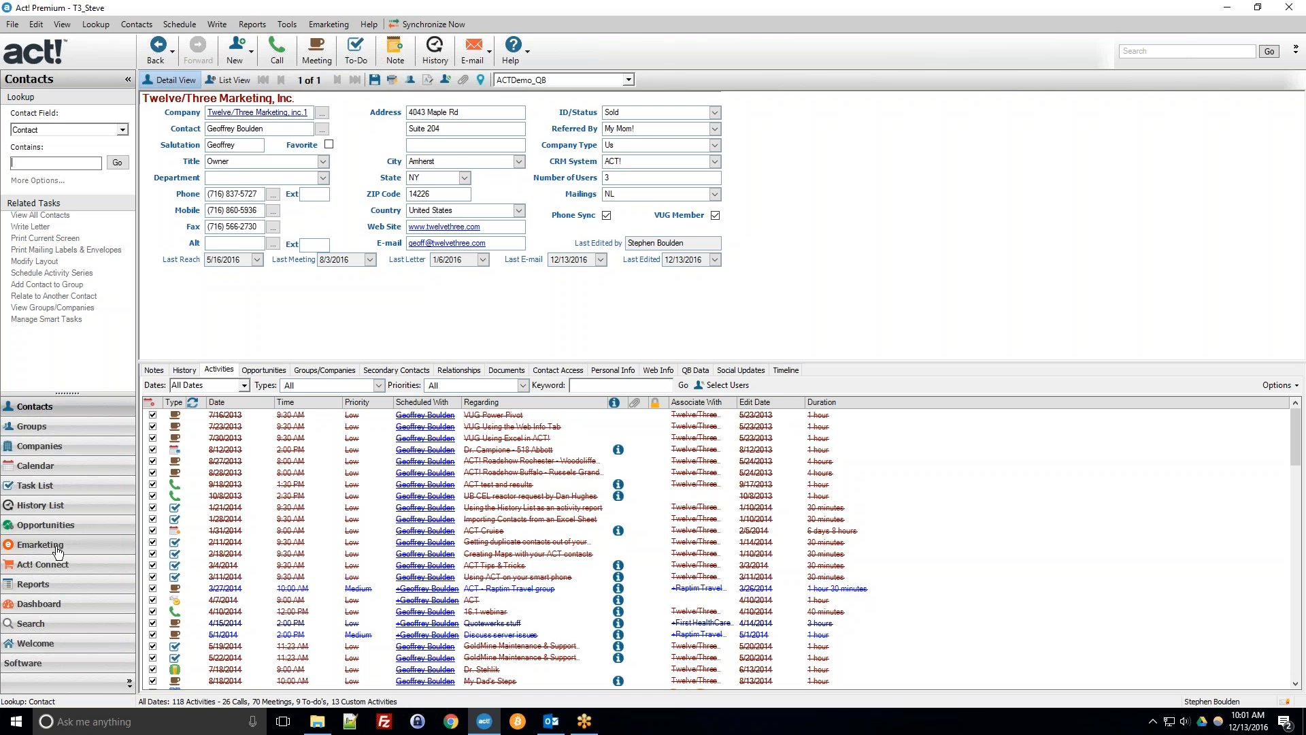
Open the T3_Steve database's Templates folder in File Explorer and view its full folder path.
left_click(317, 719)
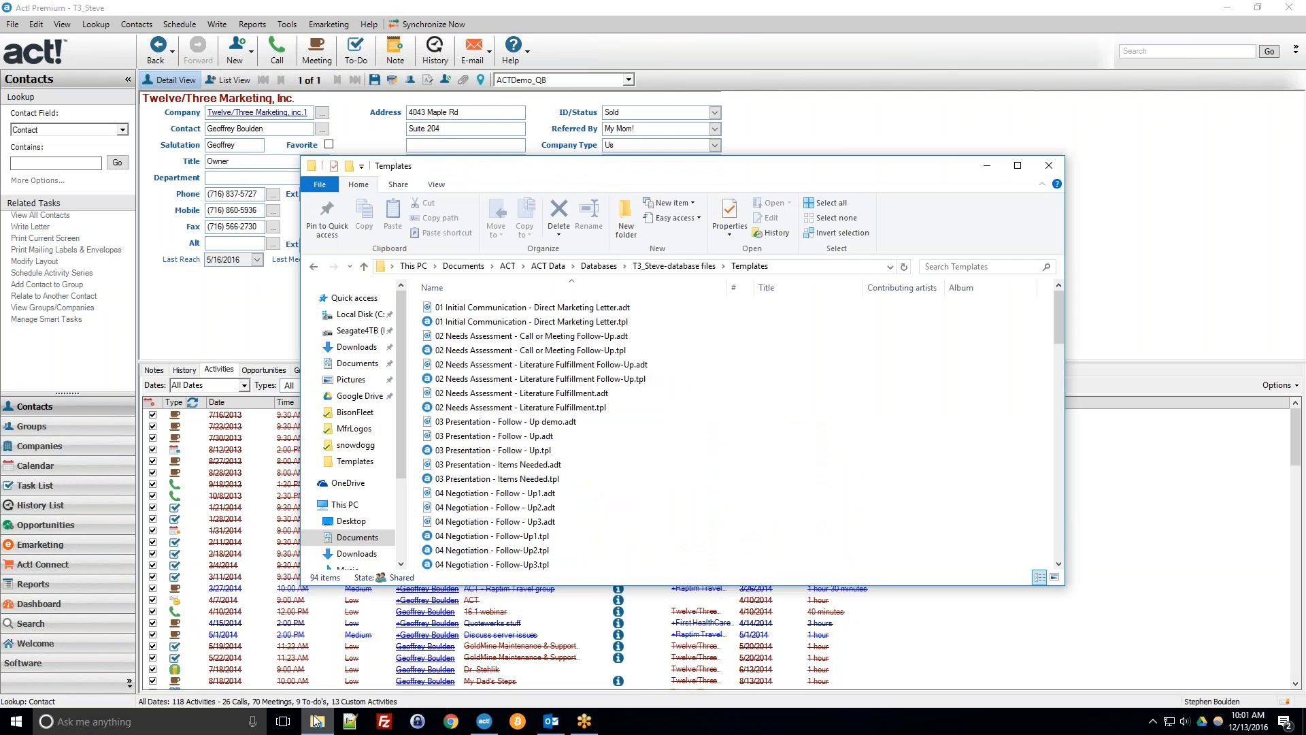
left_click(655, 267)
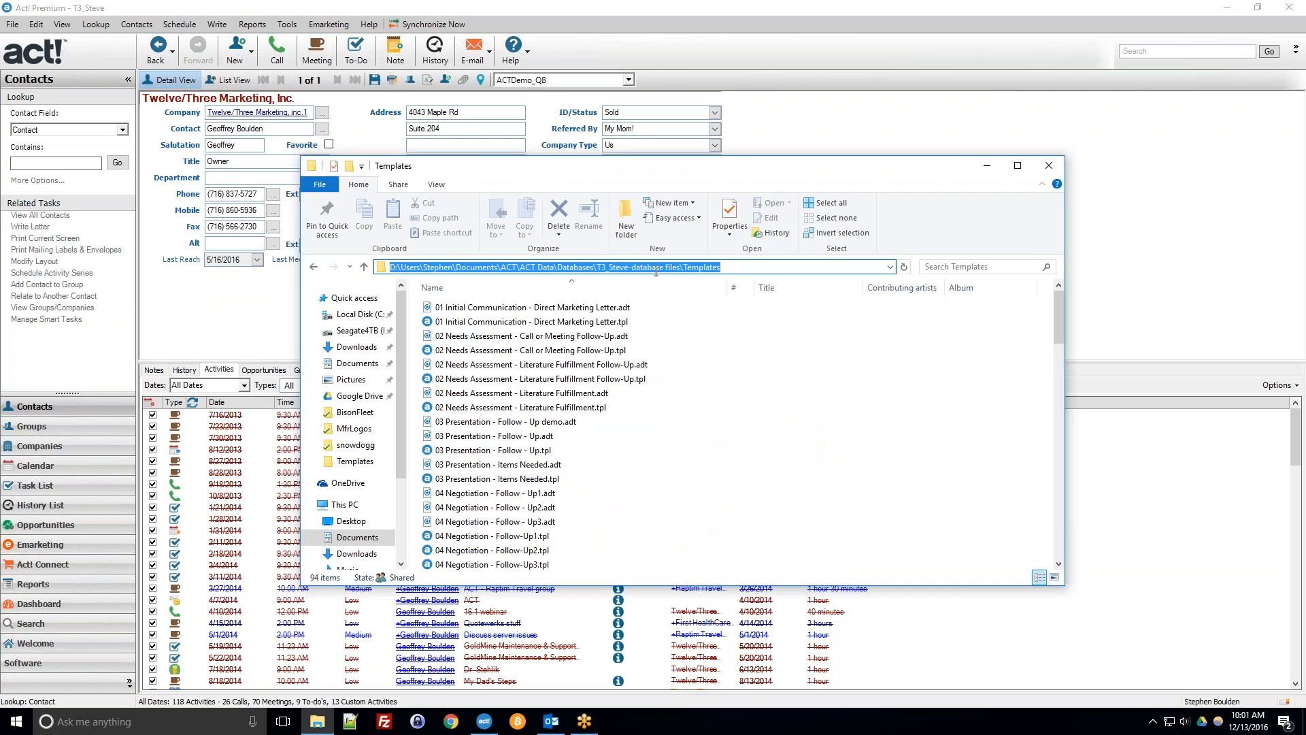
left_click(1049, 165)
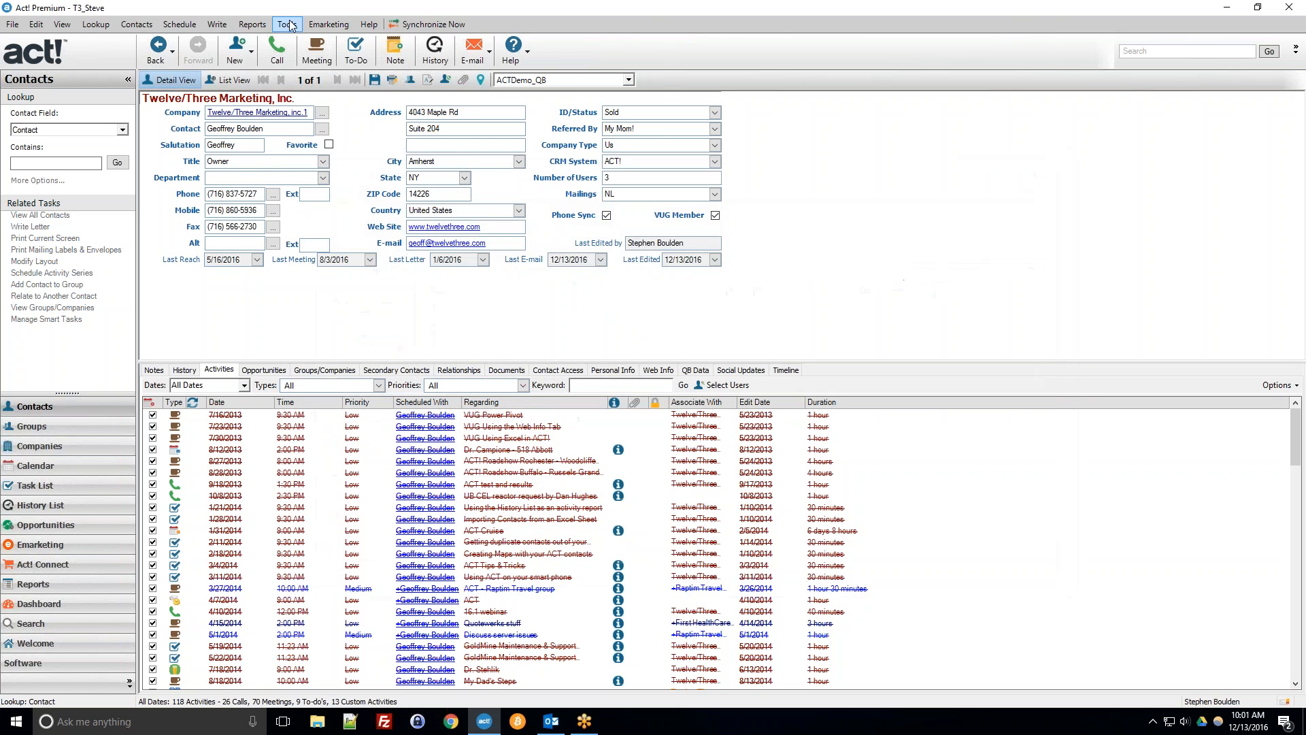
Open the Act! word-processor template dialog and copy the Act Webinar Dec 2016 Demo.adt template file.
left_click(217, 25)
left_click(264, 114)
left_click(371, 225)
left_click(292, 127)
left_click(407, 49)
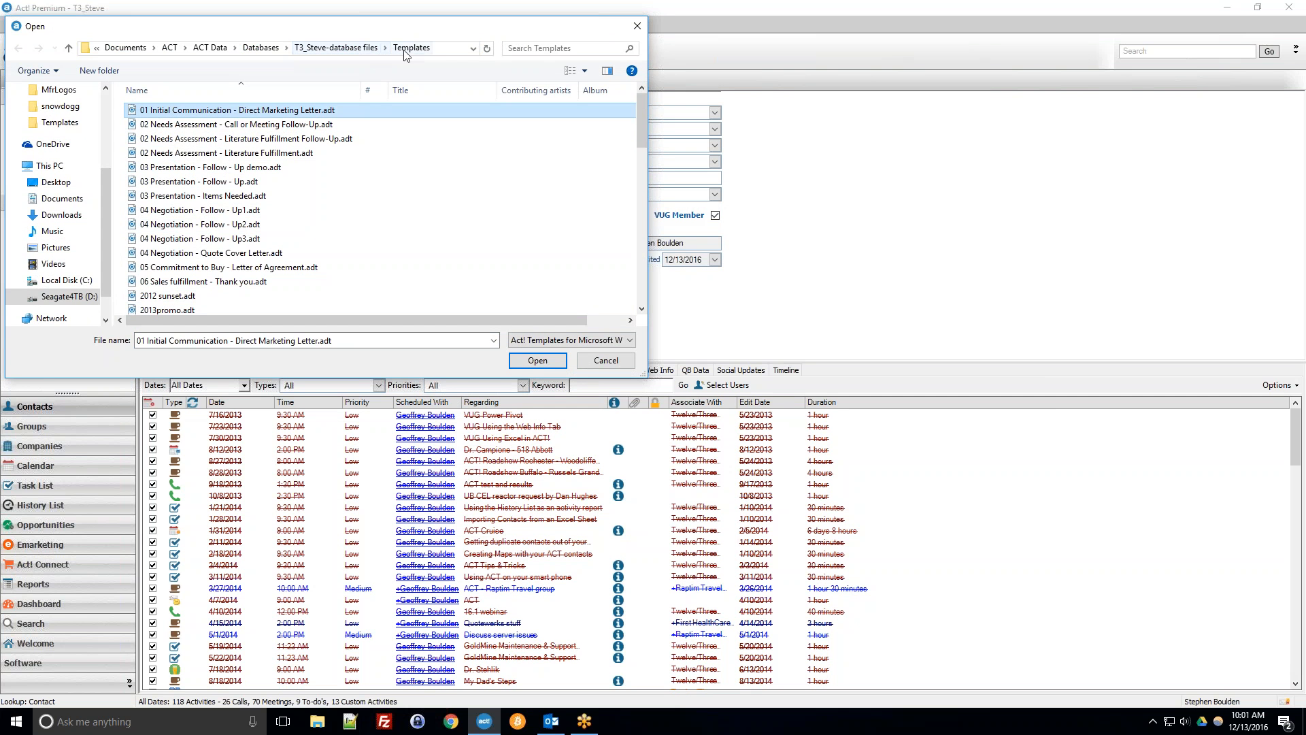
right_click(304, 113)
left_click(353, 305)
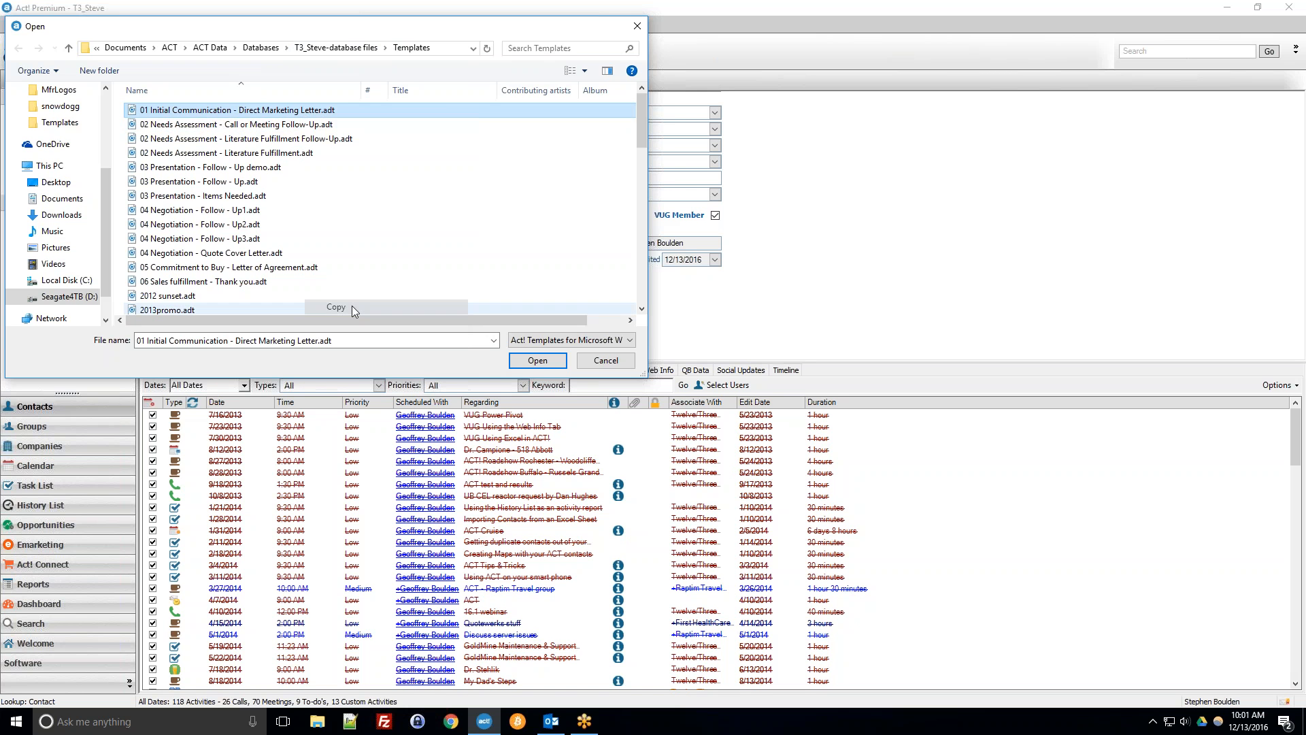
scroll(258, 250, "down", 3)
right_click(211, 236)
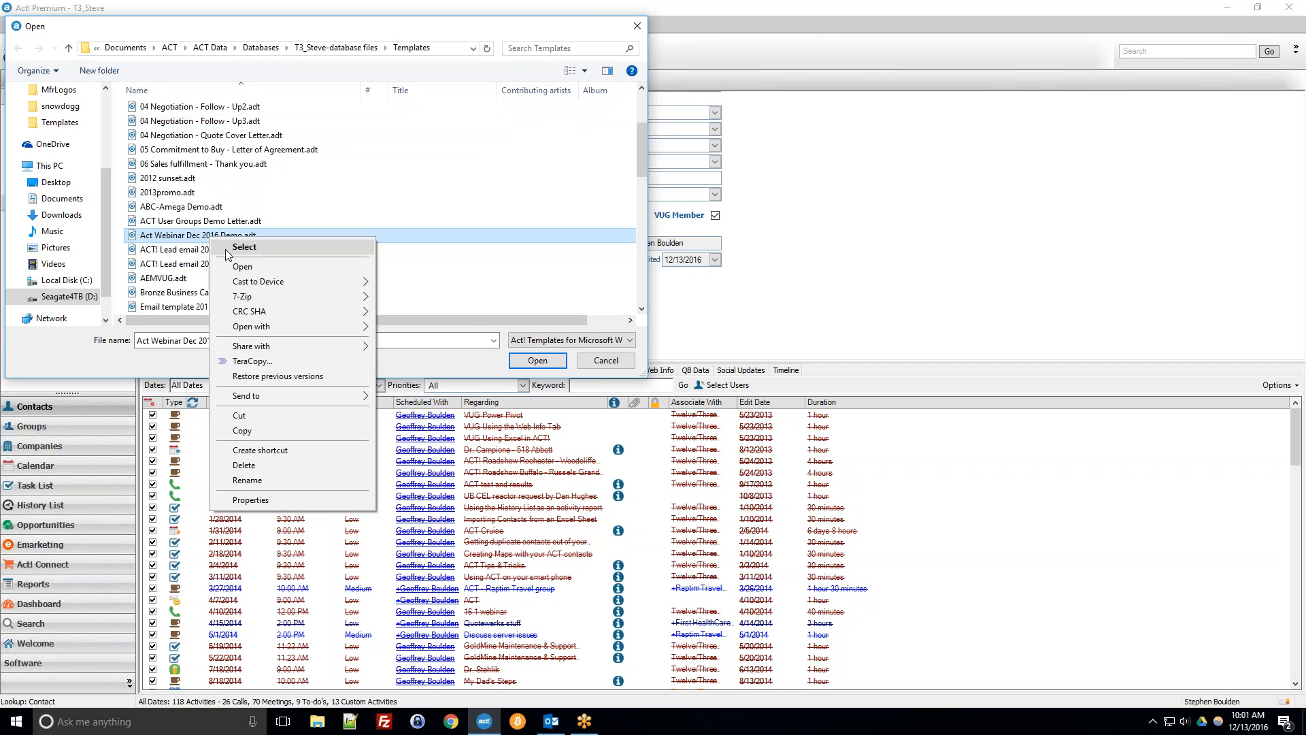
left_click(252, 430)
Paste the copied template into the Templates folder of the SummitInsight database files.
left_click(336, 48)
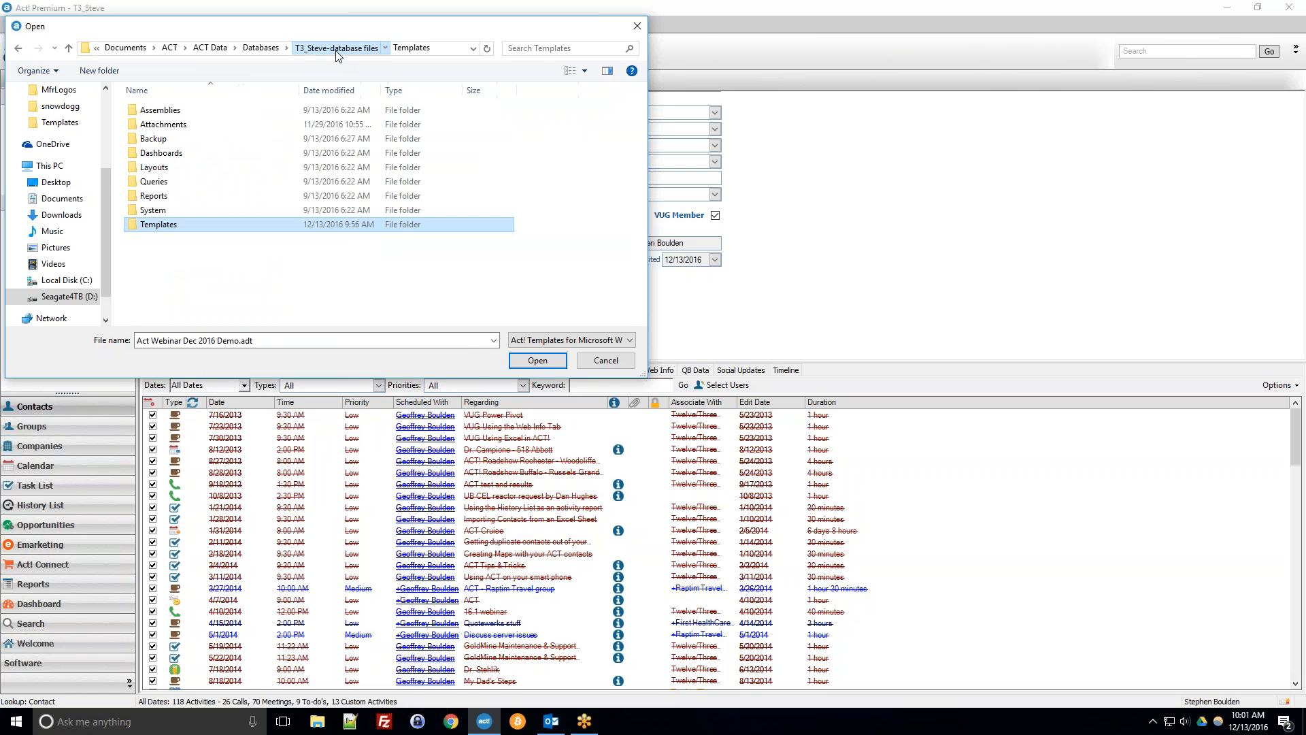
left_click(314, 48)
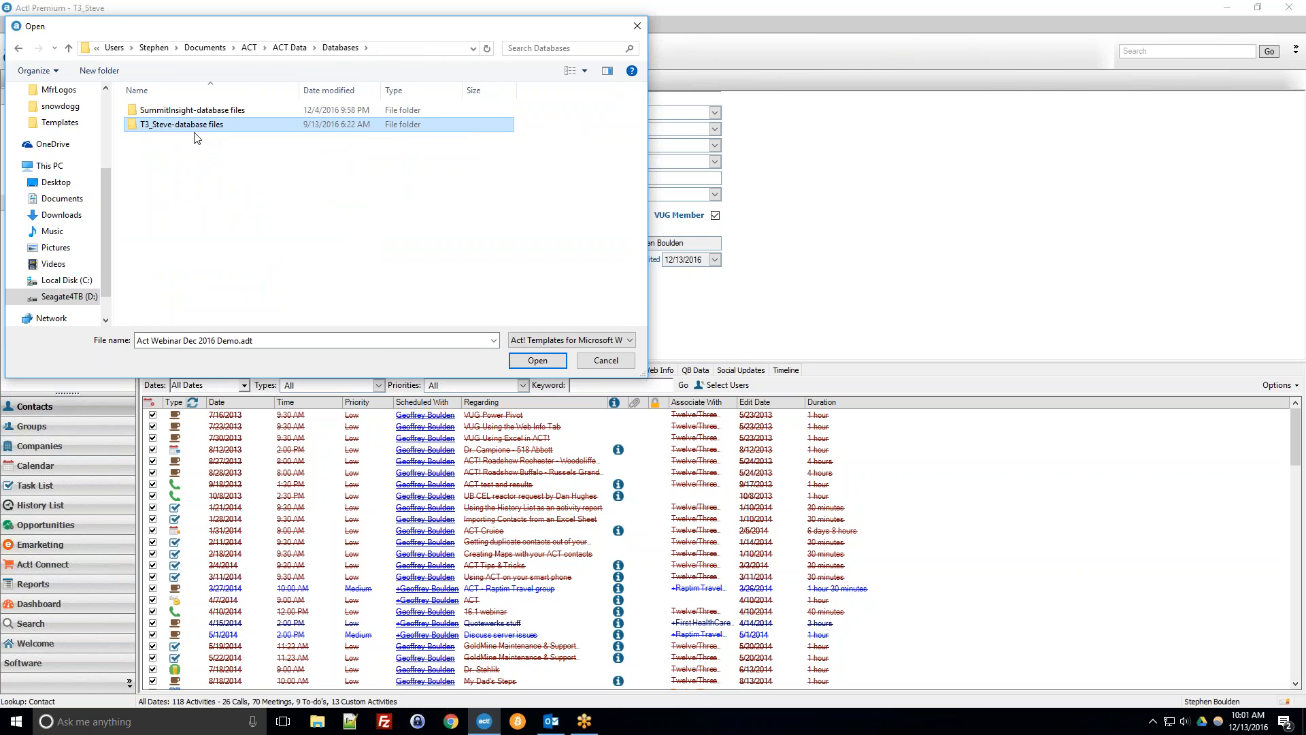
double_click(171, 112)
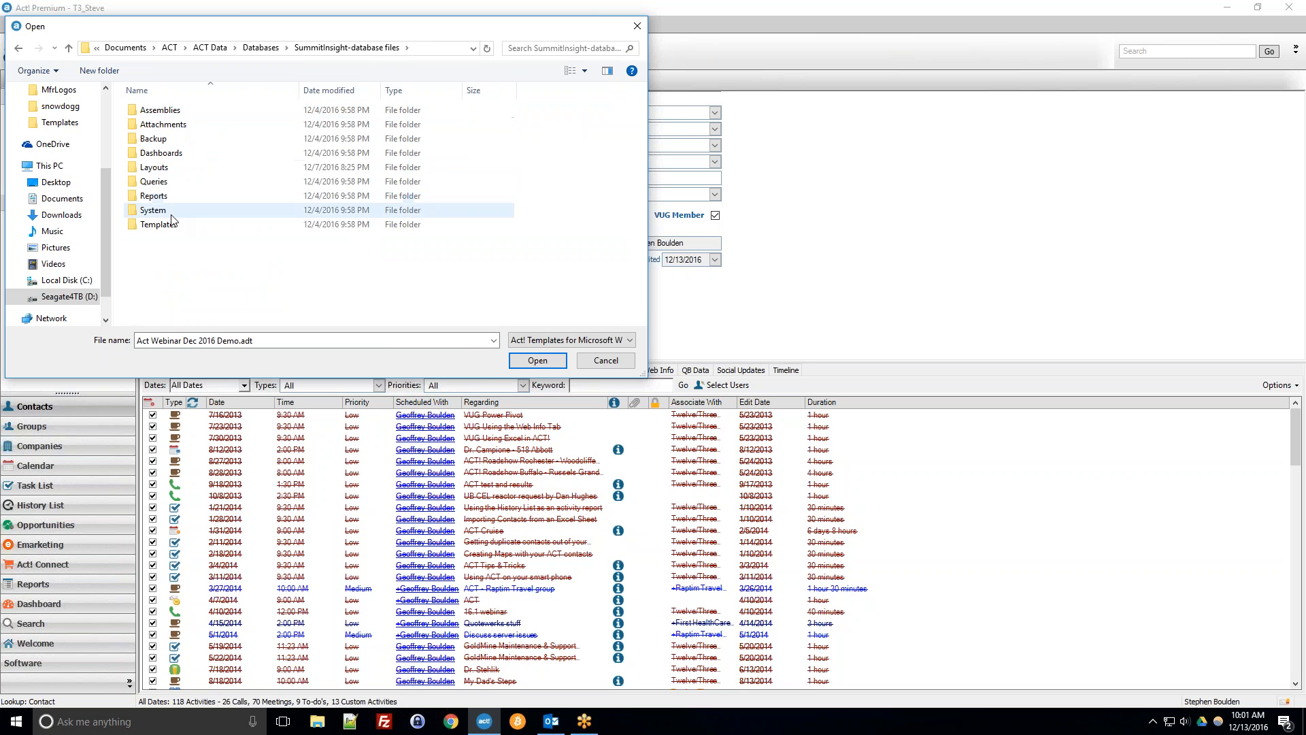
double_click(170, 210)
right_click(552, 179)
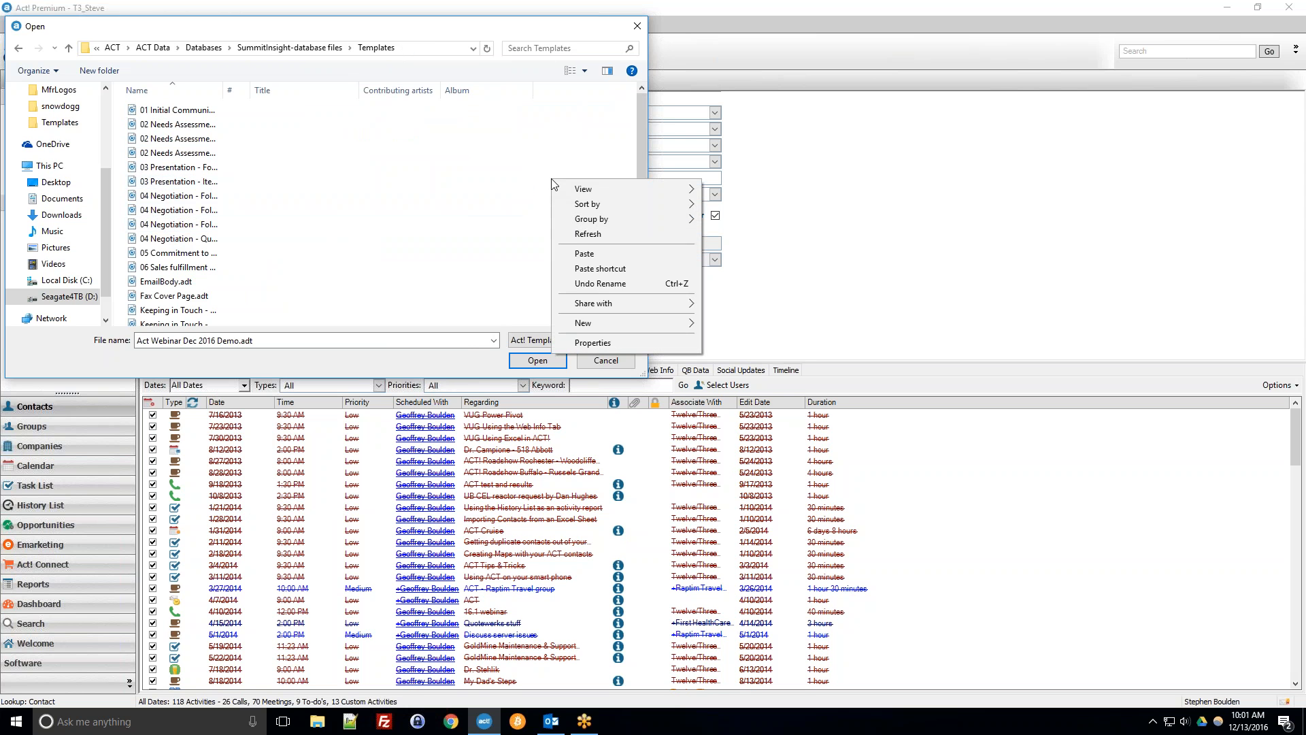
left_click(578, 253)
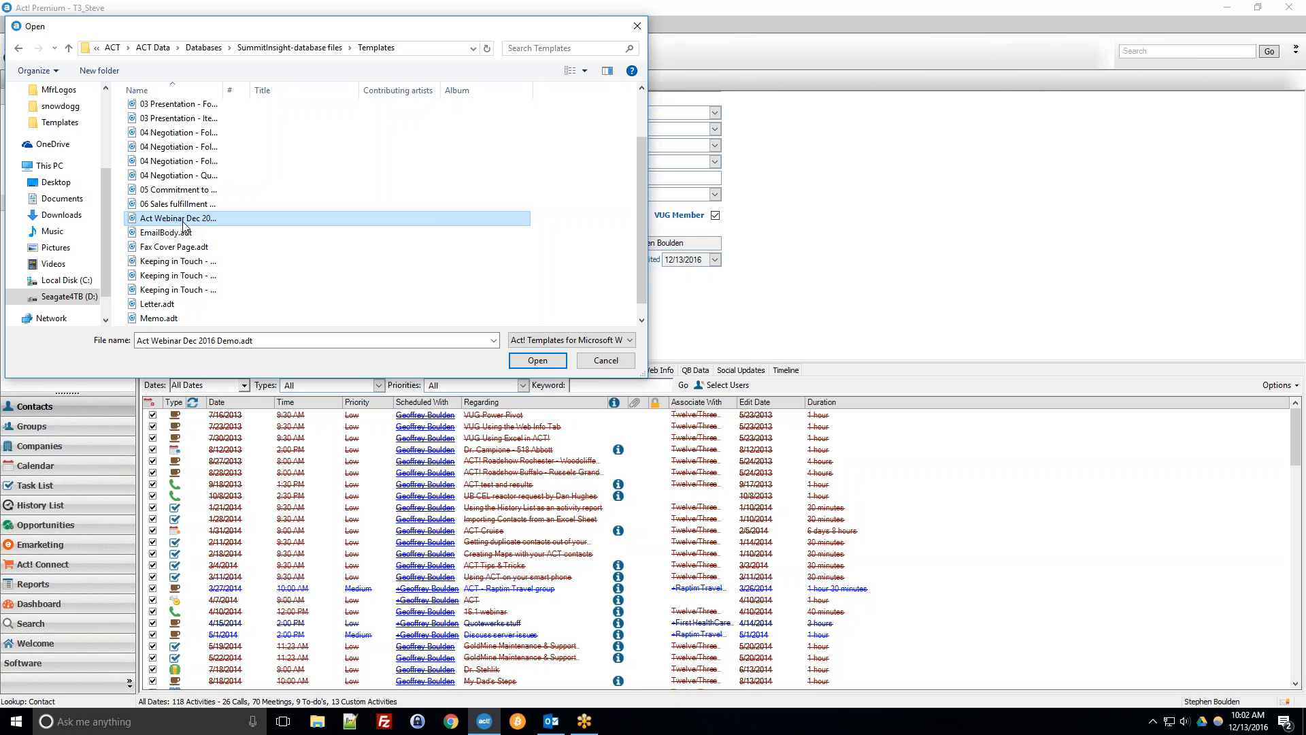
Return to the T3_Steve Templates folder and open the 04 Negotiation - Follow - Up1.adt template.
left_click(199, 49)
double_click(164, 124)
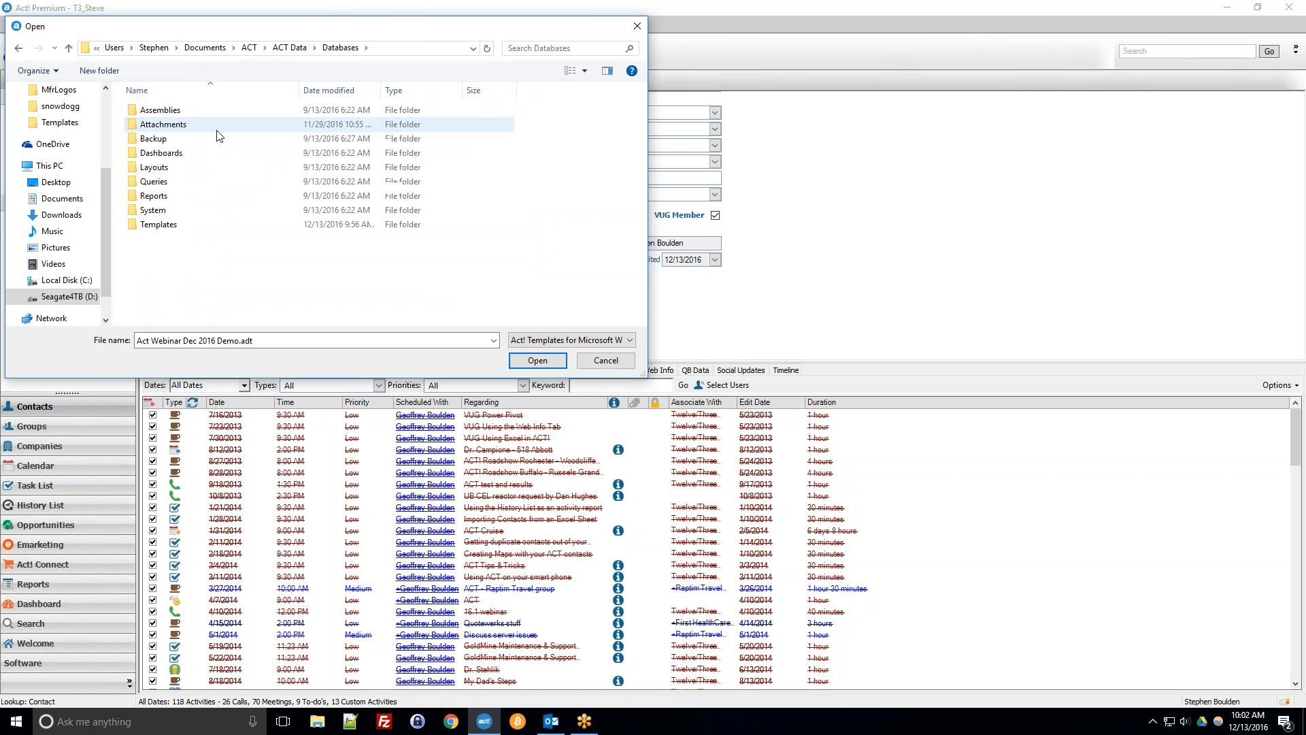
double_click(198, 225)
left_click(464, 214)
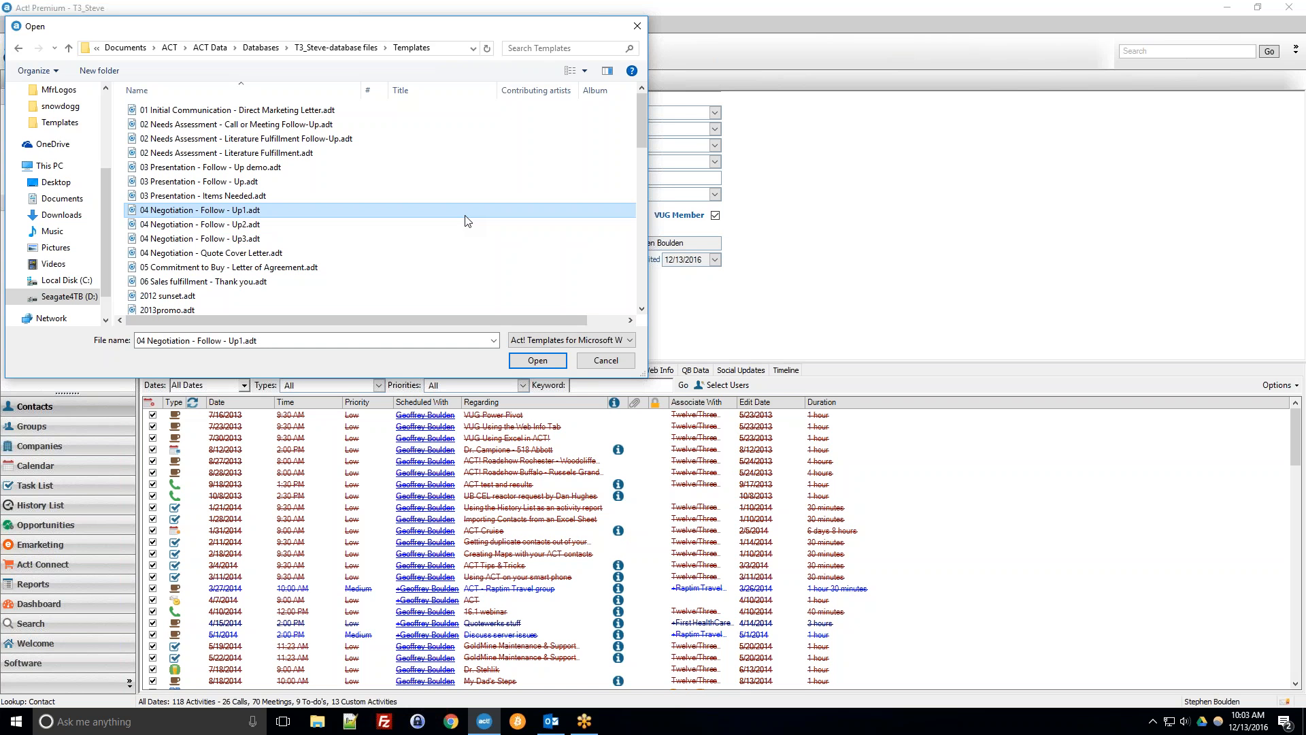
key("Return")
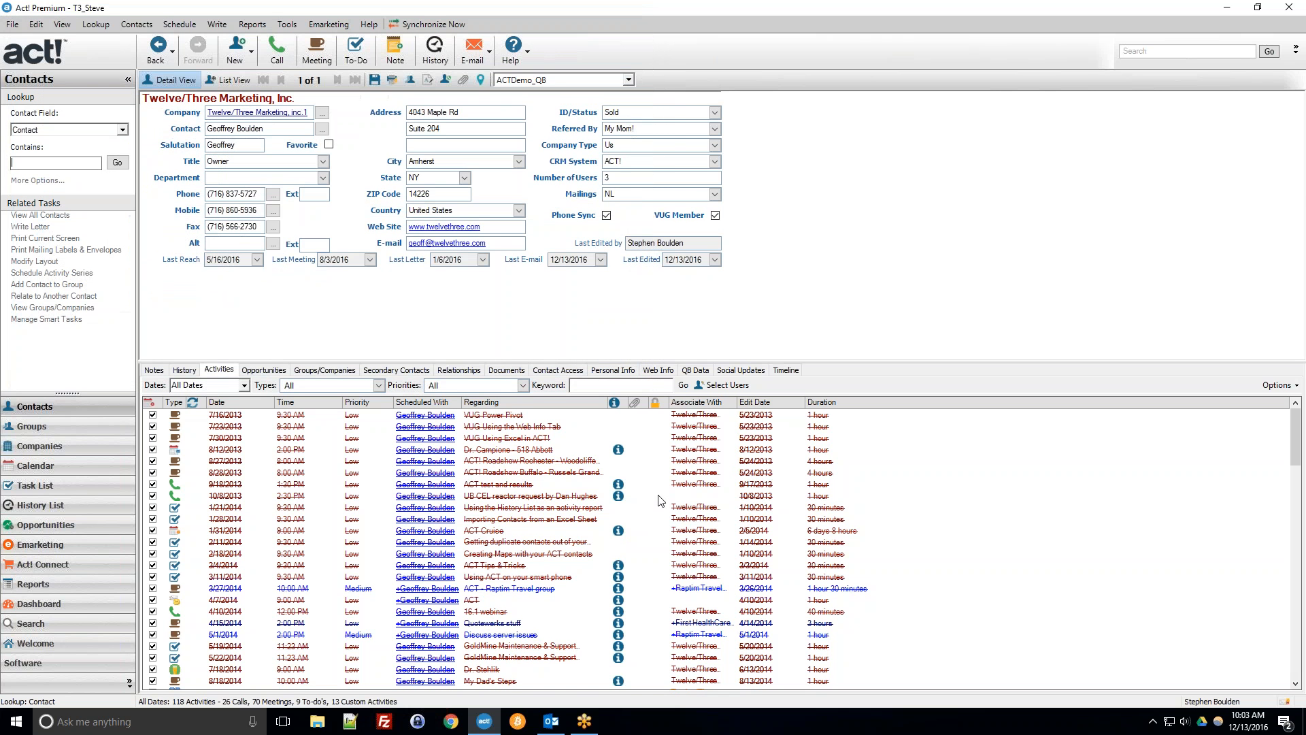